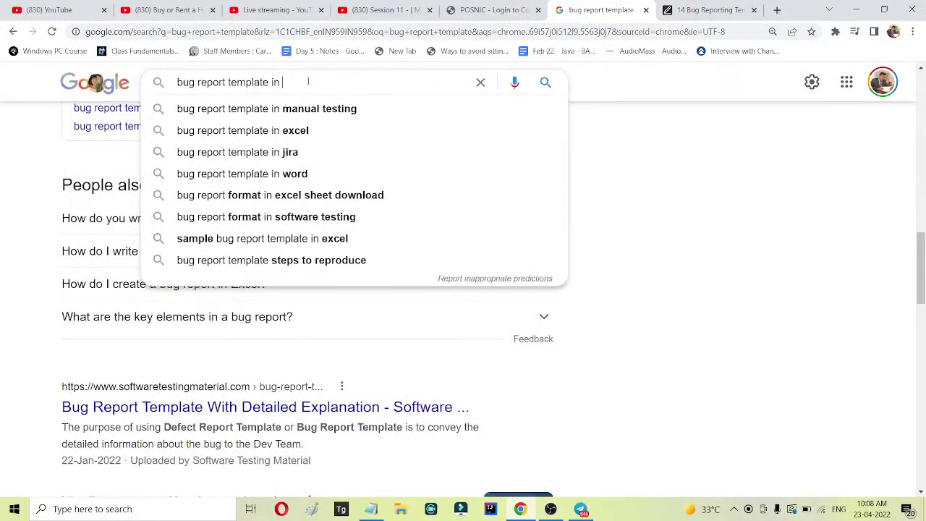
# Search Google for 'bug report template in excel' and expand 'How do you write a bug report?'.
pyautogui.write('excel')
pyautogui.press('Return')
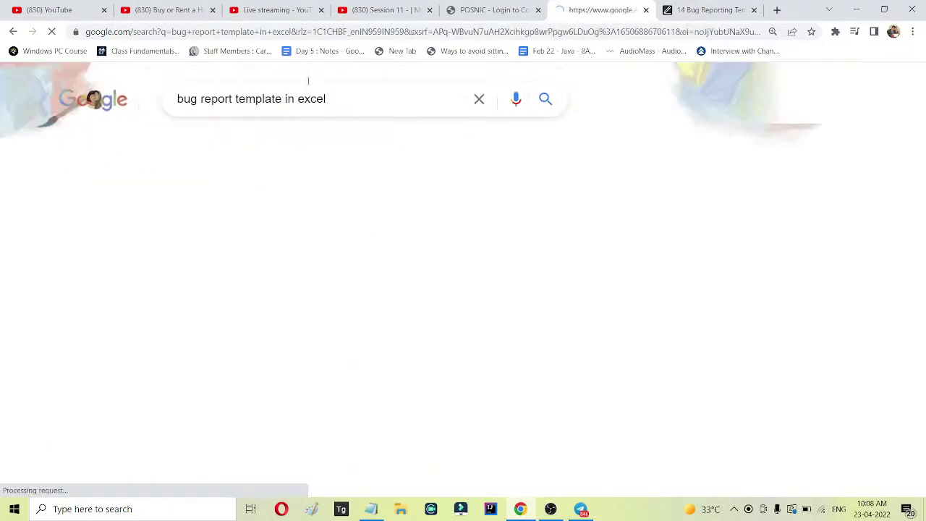
pyautogui.scroll(-2, 419, 213)
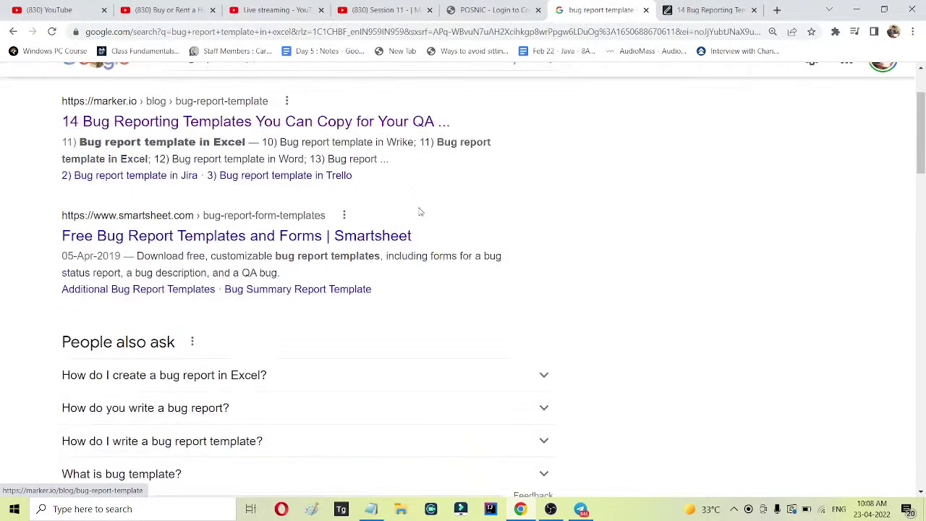
pyautogui.click(244, 297)
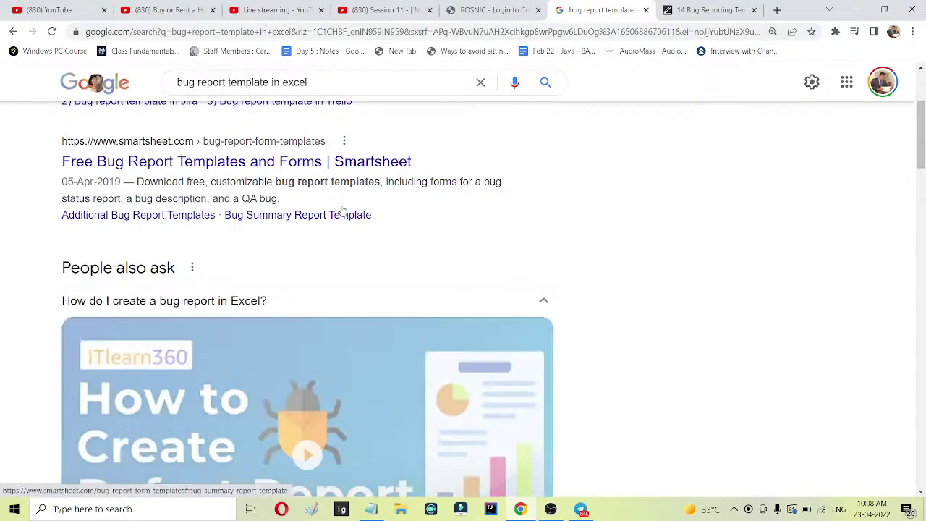
pyautogui.scroll(-2, 340, 210)
pyautogui.scroll(-6, 356, 198)
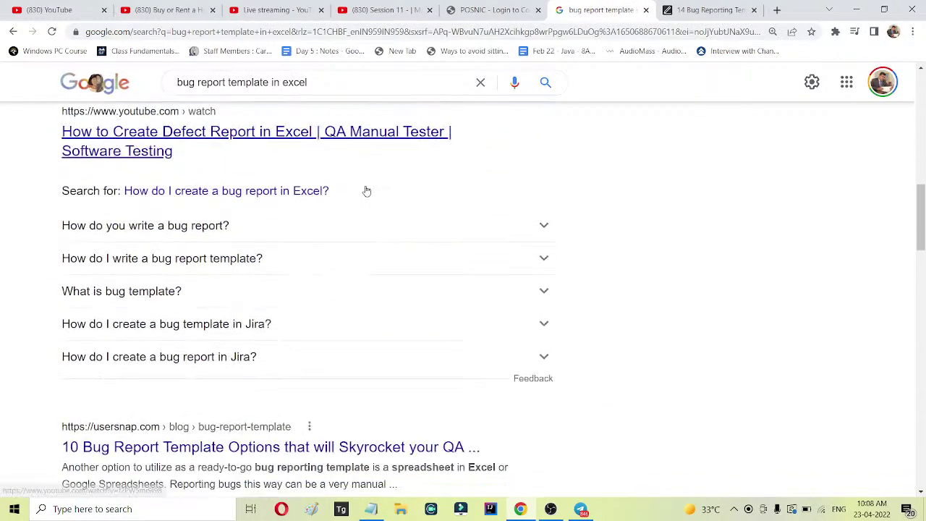
pyautogui.click(209, 194)
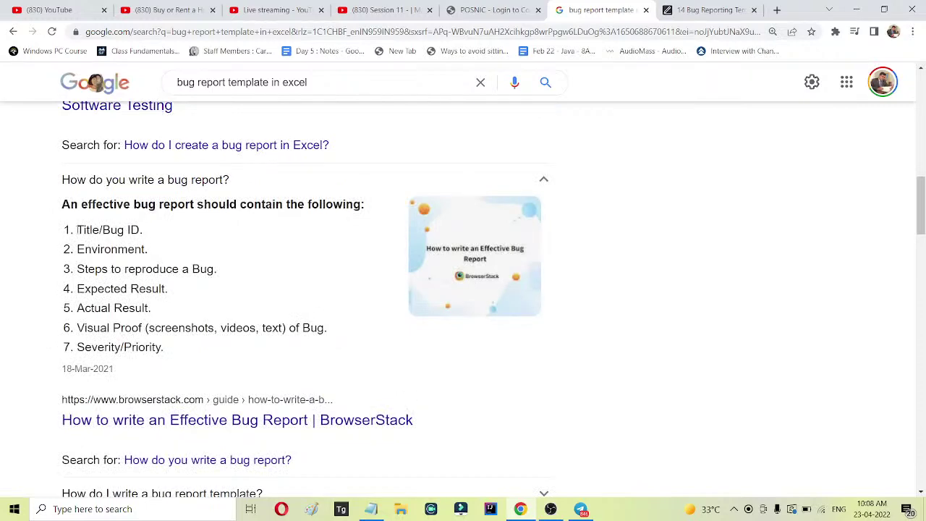
pyautogui.scroll(-1, 196, 207)
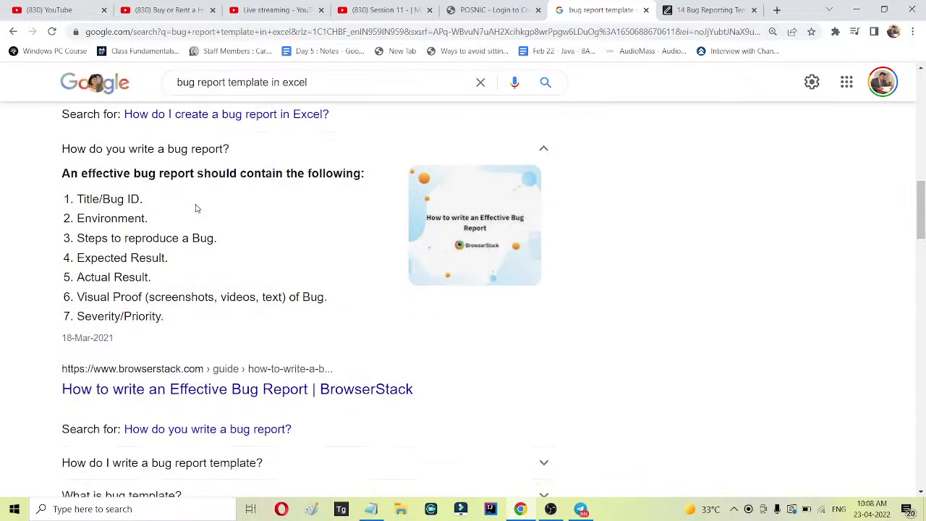
# Select the answer's seven bug report elements, from Title/Bug ID through Proof.
pyautogui.moveTo(133, 144); pyautogui.dragTo(364, 144)
pyautogui.click(276, 200)
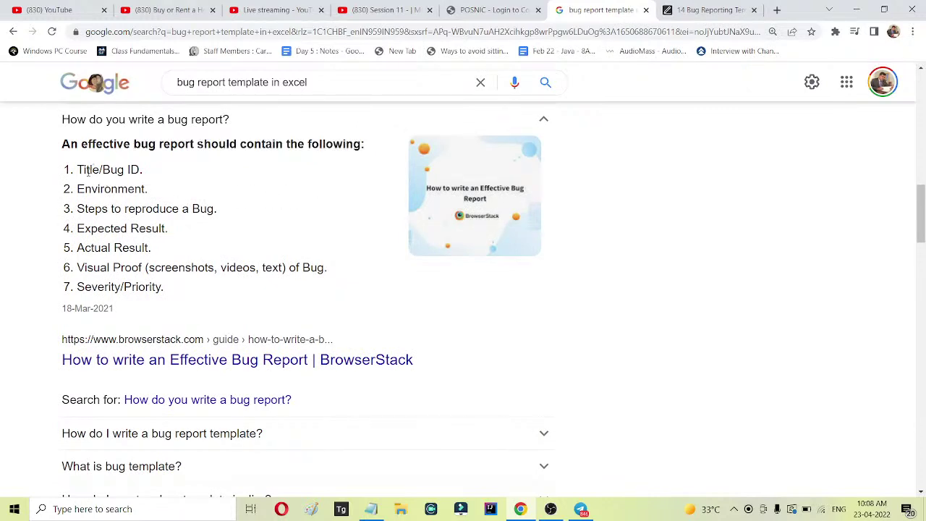
pyautogui.moveTo(77, 172); pyautogui.dragTo(144, 173)
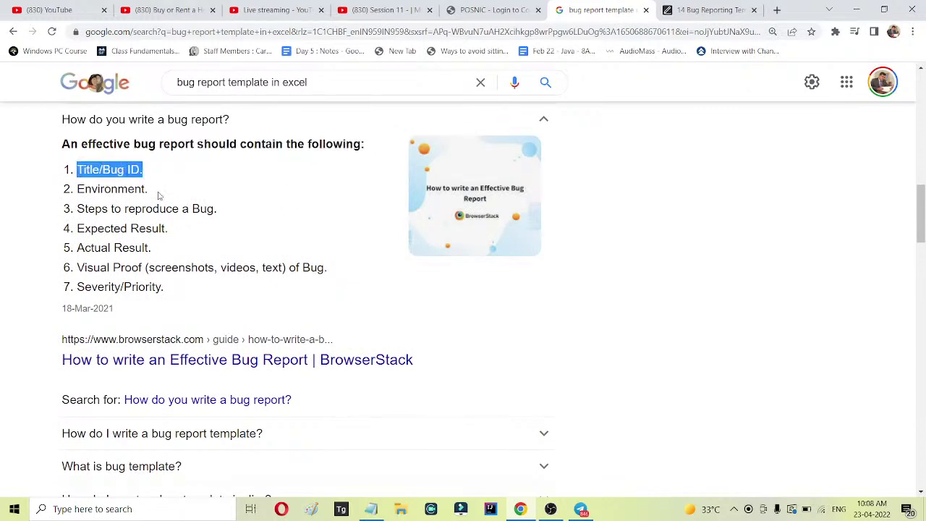
pyautogui.doubleClick(114, 188)
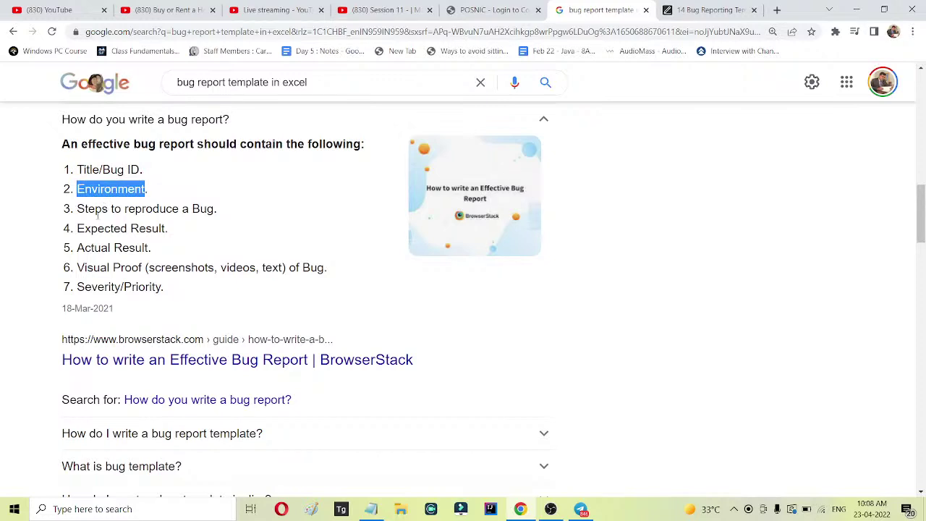
pyautogui.moveTo(77, 208); pyautogui.dragTo(222, 209)
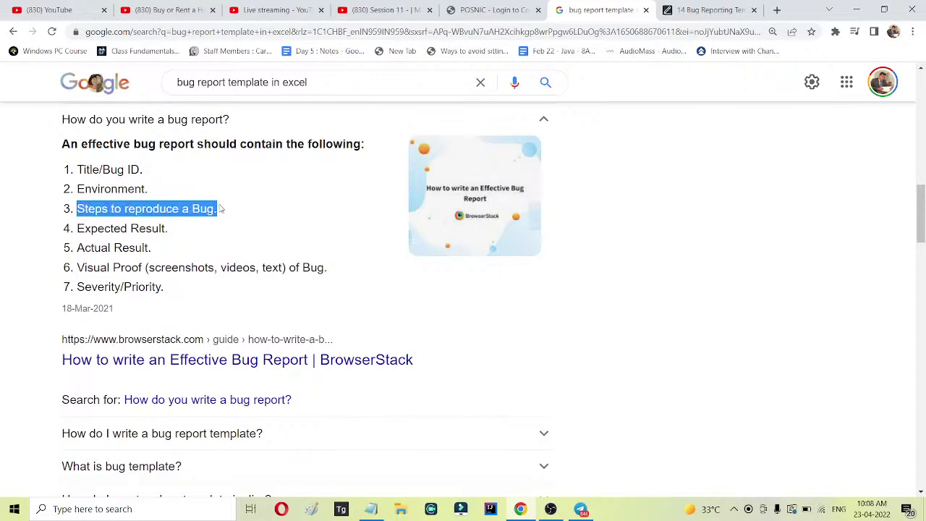
pyautogui.moveTo(77, 228); pyautogui.dragTo(167, 228)
pyautogui.moveTo(84, 248); pyautogui.dragTo(152, 248)
pyautogui.doubleClick(126, 268)
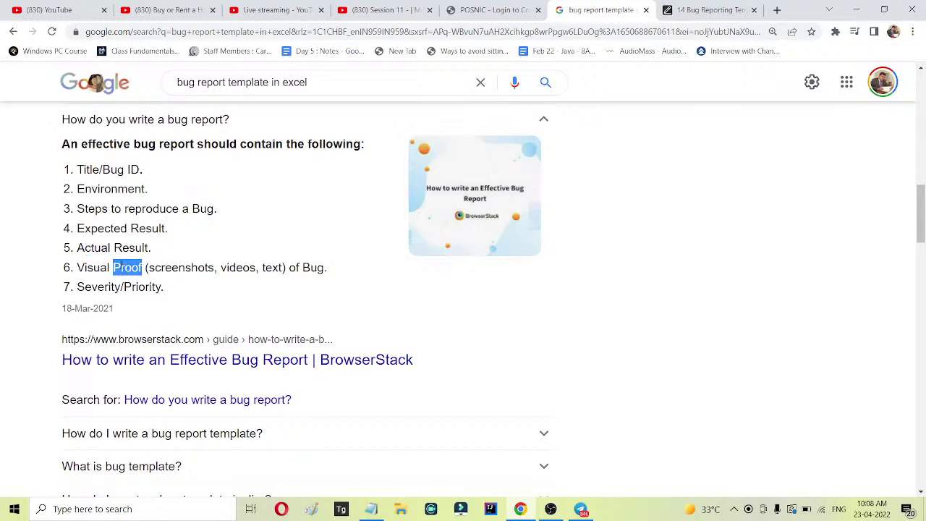
pyautogui.click(157, 289)
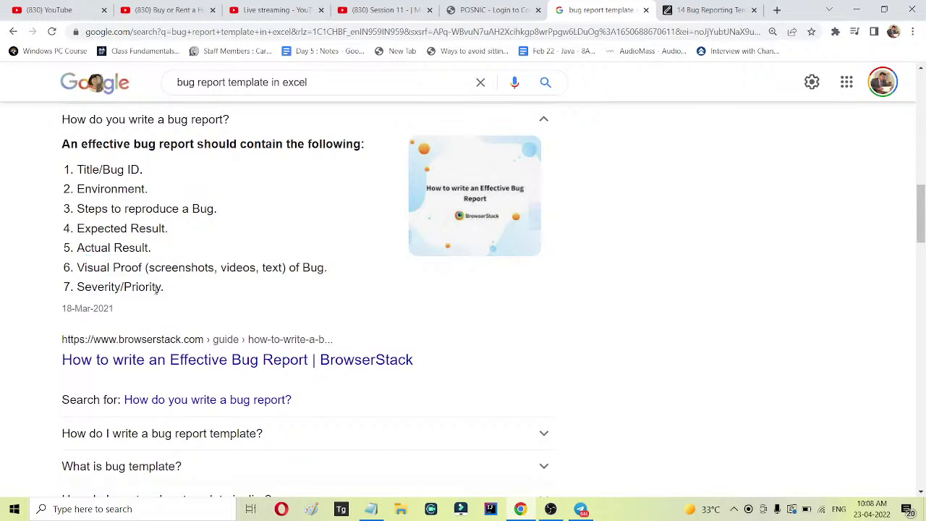
pyautogui.moveTo(163, 288); pyautogui.dragTo(78, 173)
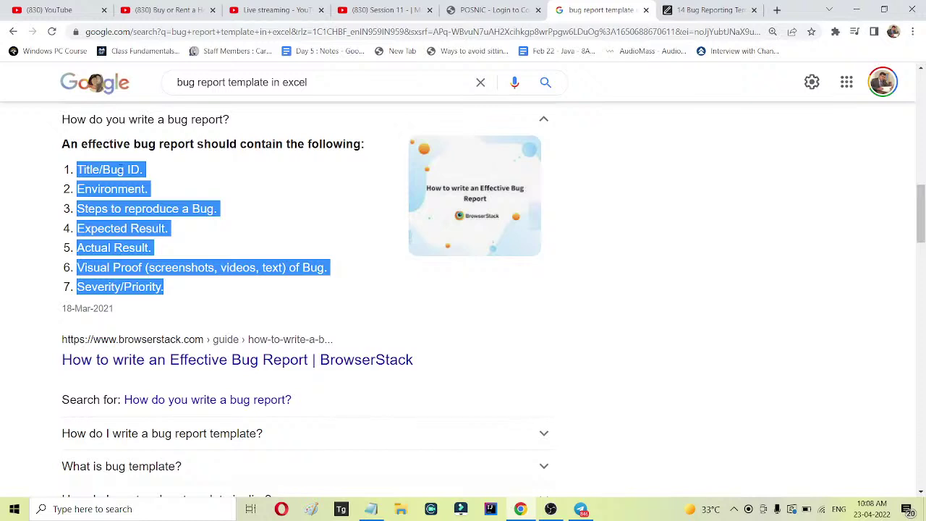
pyautogui.click(80, 509)
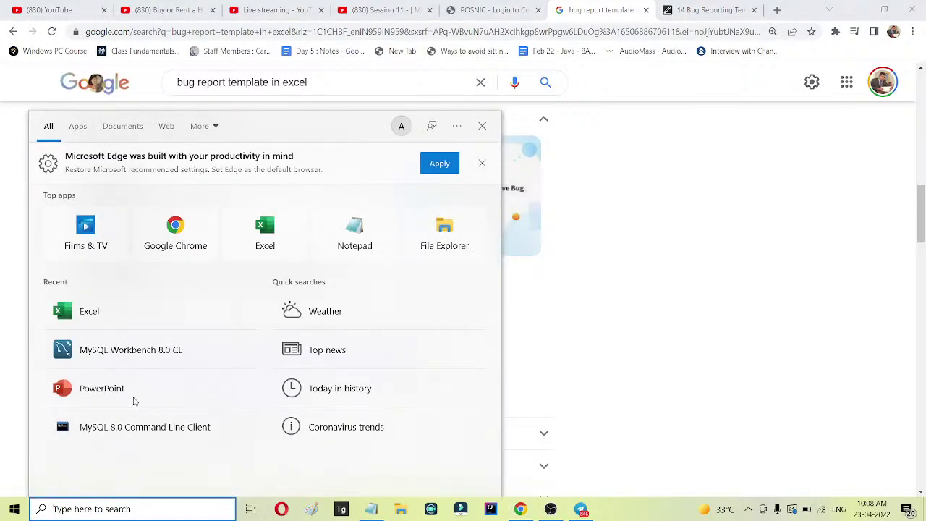
# Start a blank Excel workbook and enter 'bug ID' as the A2 heading.
pyautogui.click(147, 322)
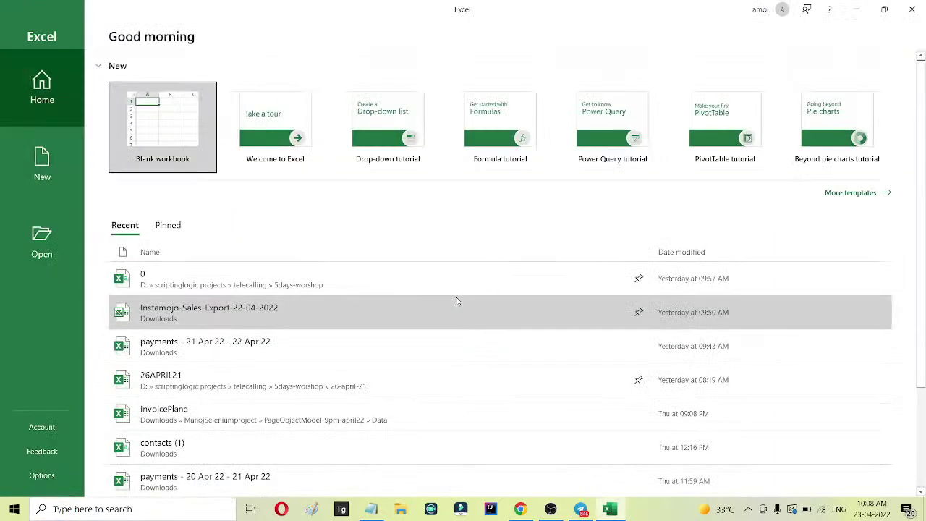
pyautogui.click(173, 121)
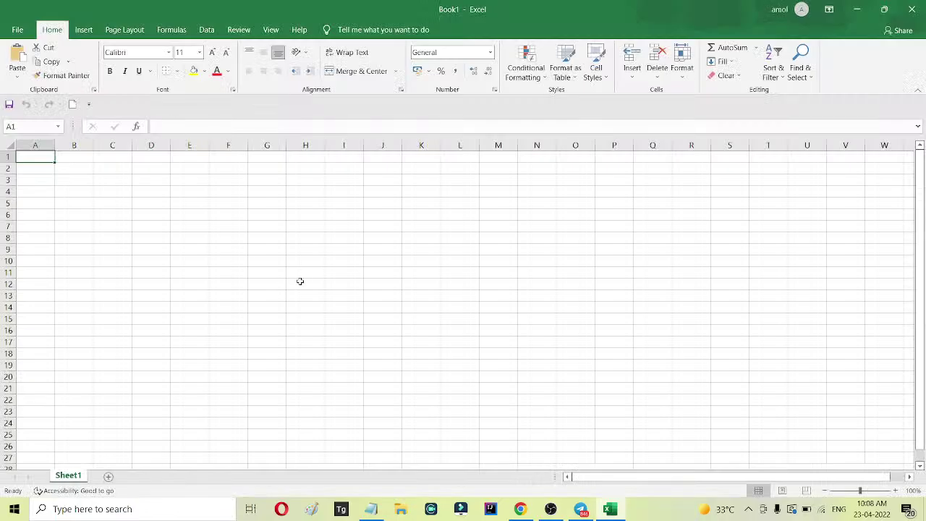
pyautogui.scroll(8, 303, 277)
pyautogui.click(109, 210)
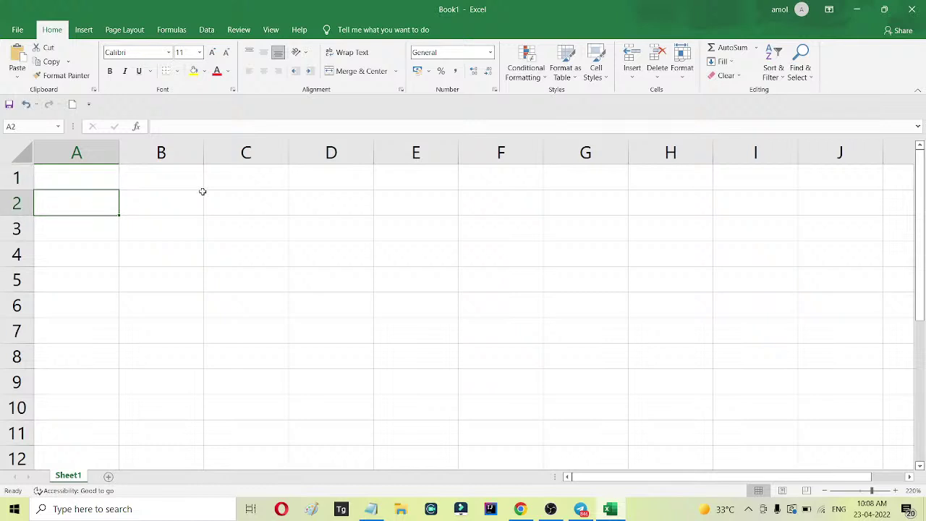
pyautogui.write('bug l')
pyautogui.write('D')
pyautogui.click(202, 193)
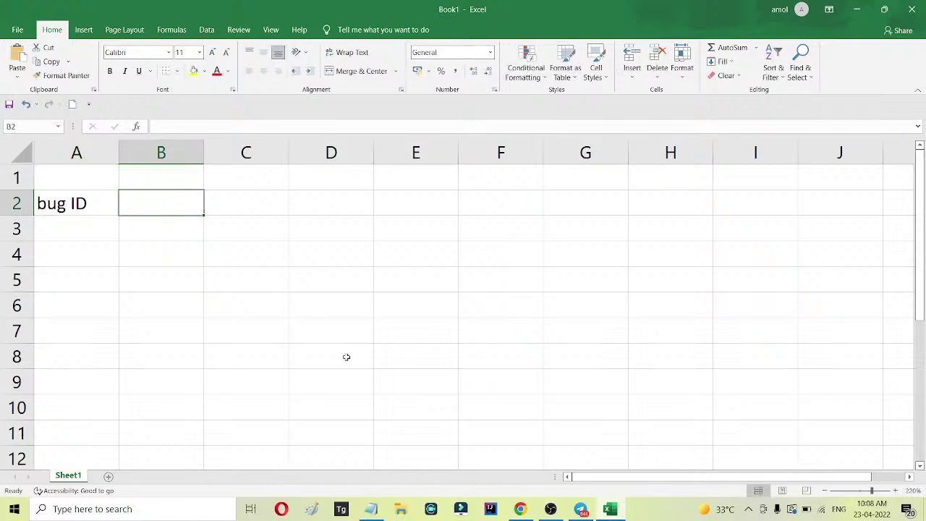
pyautogui.click(526, 511)
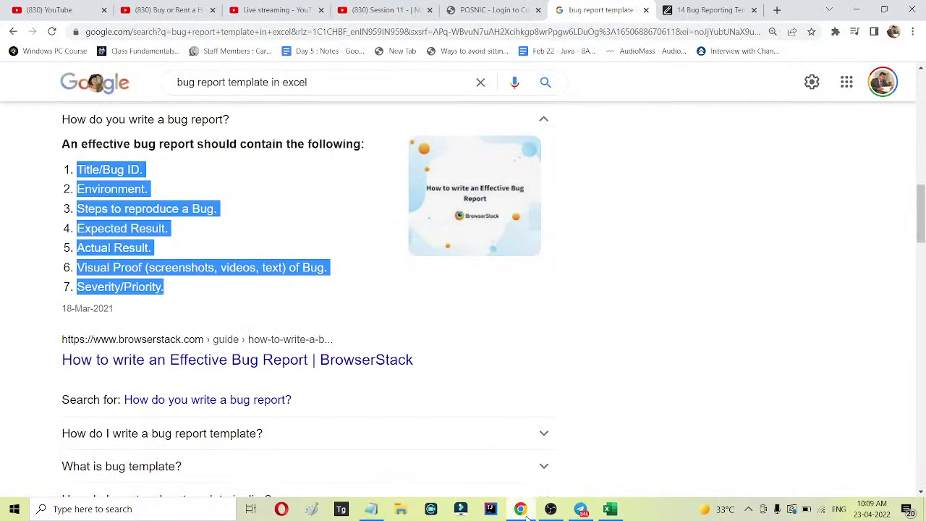
pyautogui.click(523, 511)
# Add headings 'Envoirnment', 'steps to reproduce' and 'test data' in B2:D2, widening column B.
pyautogui.write('E')
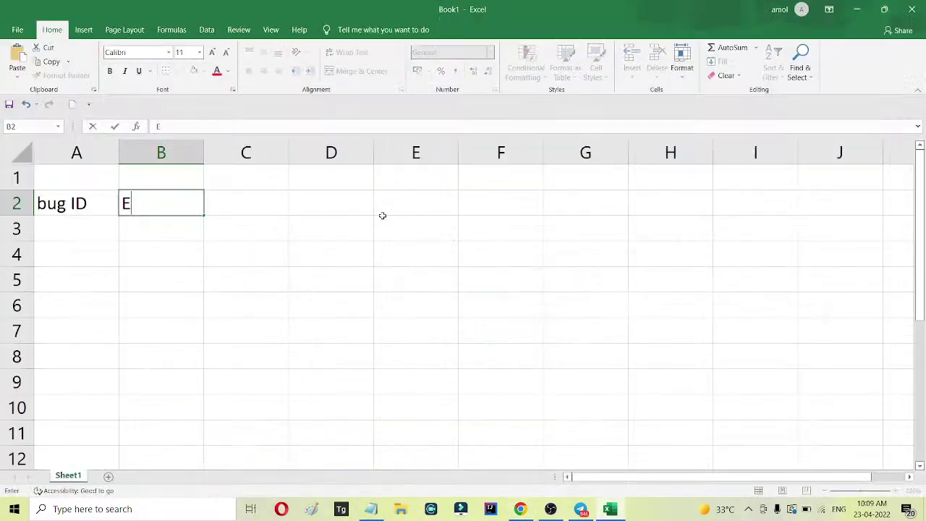
pyautogui.write('nvoirnment')
pyautogui.press('Tab')
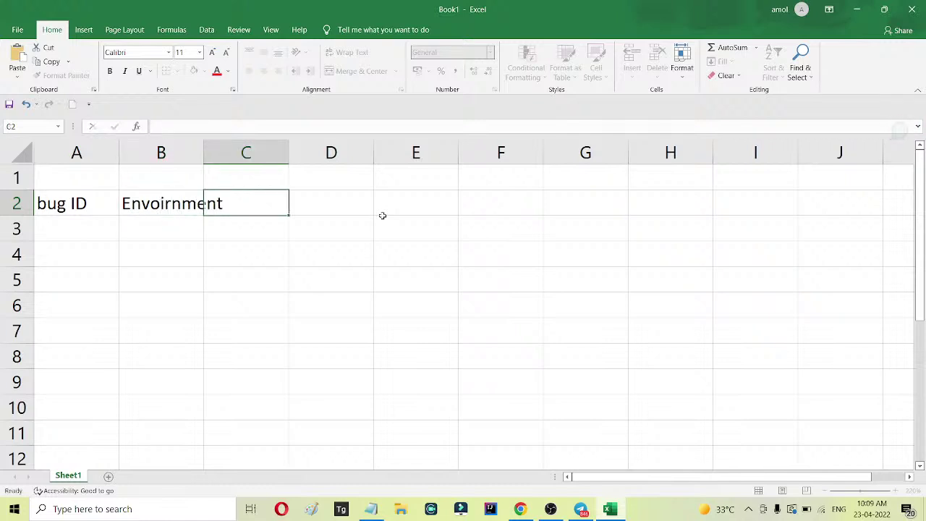
pyautogui.doubleClick(205, 152)
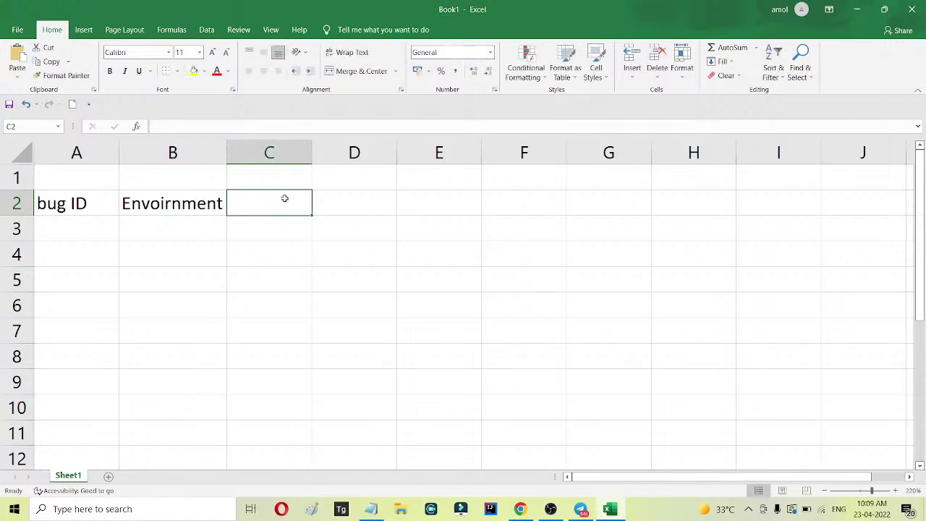
pyautogui.write('steps to reproduce')
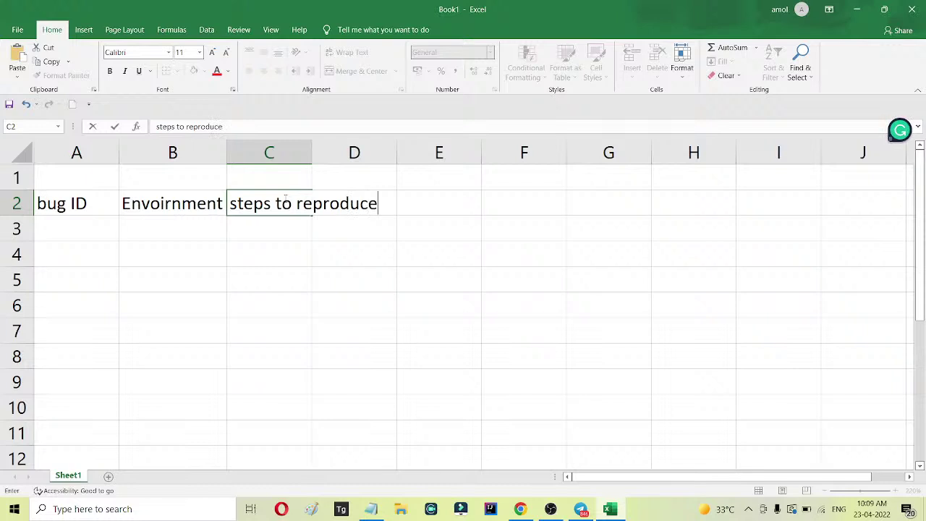
pyautogui.press('Tab')
pyautogui.write('data')
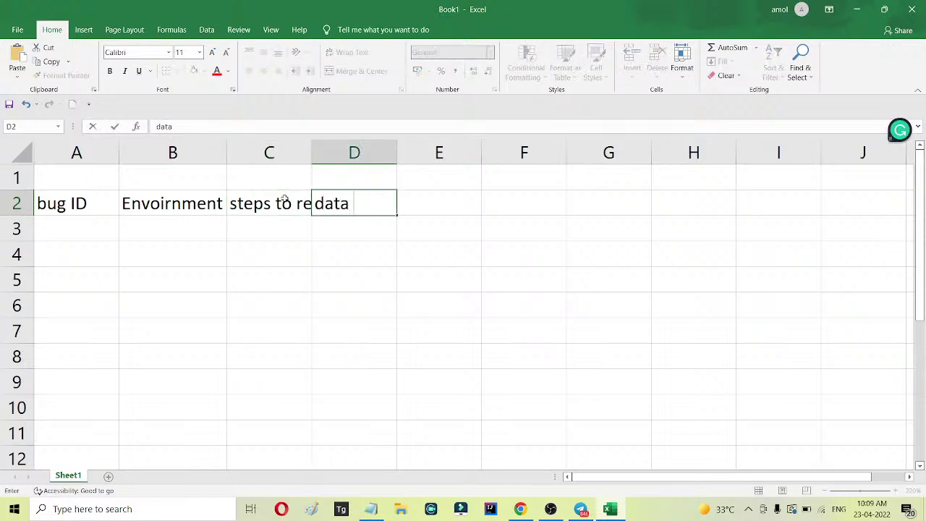
pyautogui.press('BackSpace')
pyautogui.press('BackSpace')
pyautogui.press('BackSpace')
pyautogui.press('BackSpace')
pyautogui.press('BackSpace')
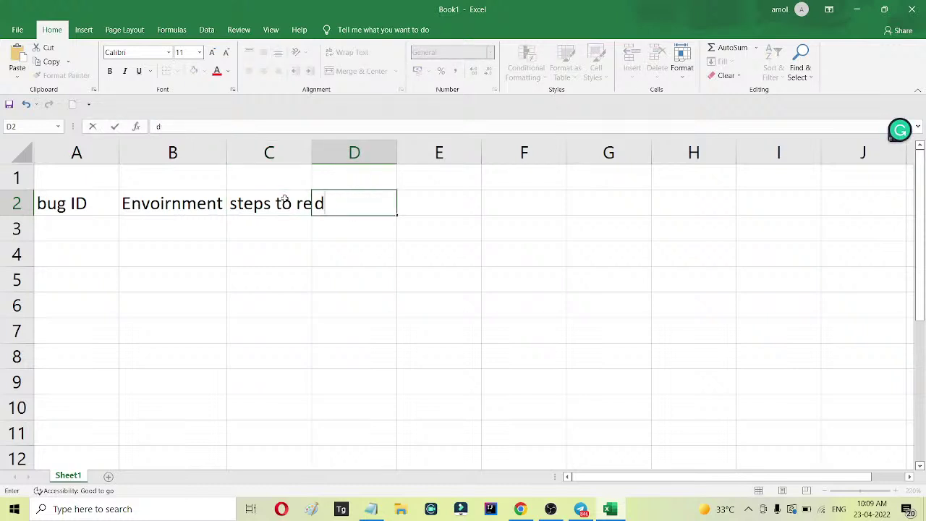
pyautogui.write('test data')
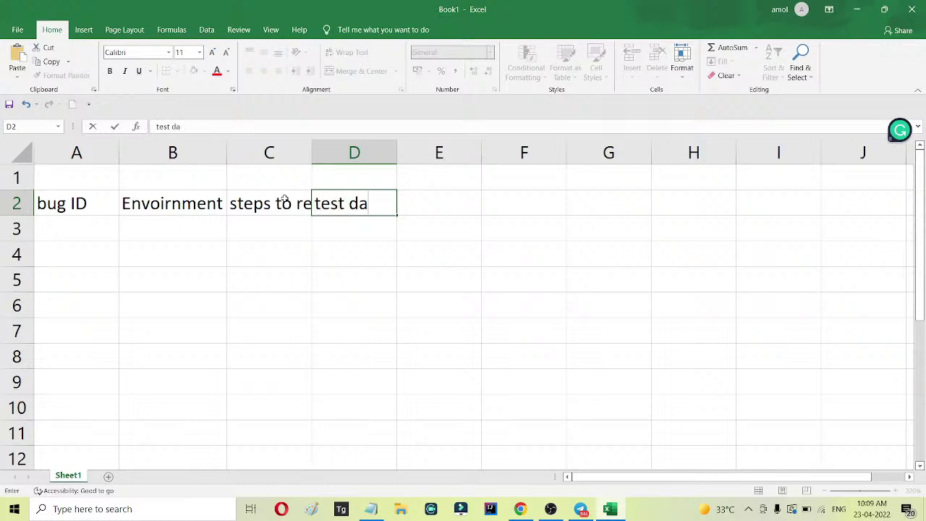
pyautogui.press('Tab')
# Add headings 'expected result' and 'actual result' in E2 and F2.
pyautogui.write('exo')
pyautogui.press('BackSpace')
pyautogui.write('pected t')
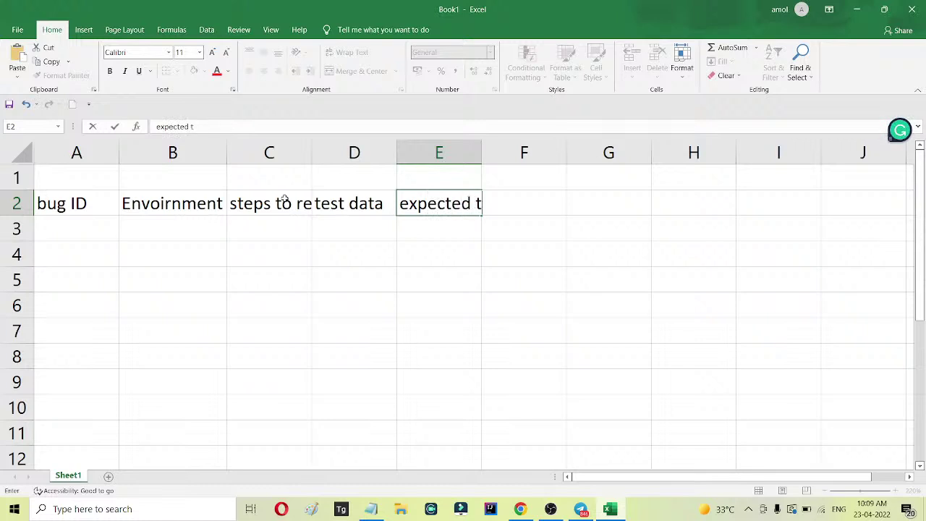
pyautogui.press('BackSpace')
pyautogui.write('result')
pyautogui.press('Tab')
pyautogui.write('act')
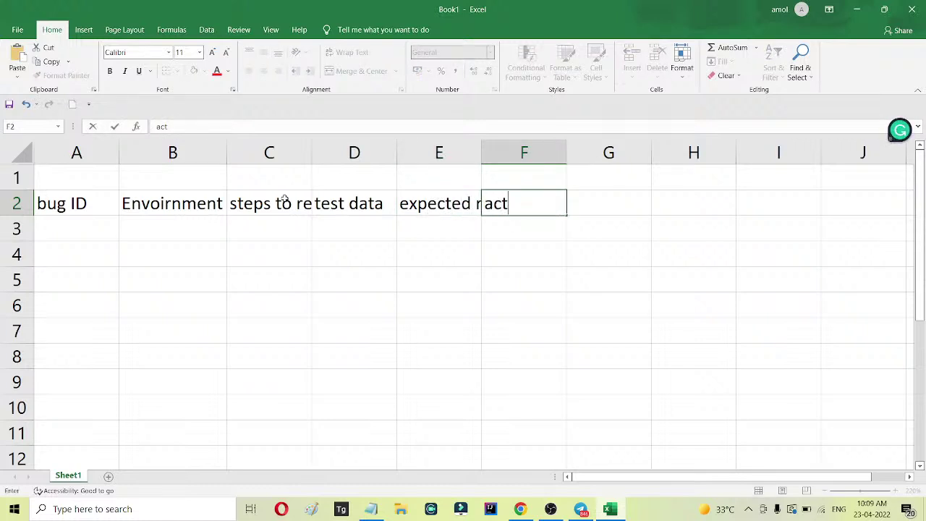
pyautogui.write('ual result')
pyautogui.press('Tab')
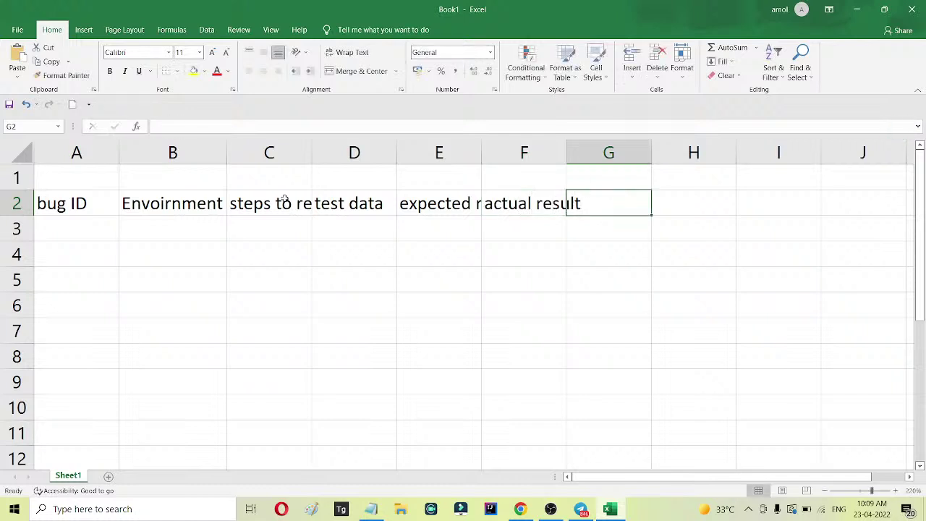
# Add headings 'severity', 'priority' and 'screenshot' in G2:I2.
pyautogui.write('serivi')
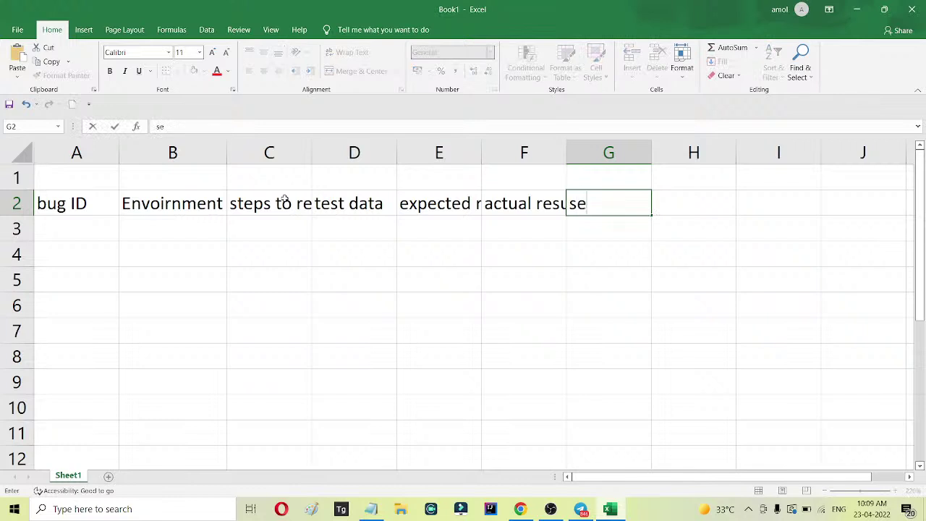
pyautogui.press('BackSpace')
pyautogui.press('BackSpace')
pyautogui.press('BackSpace')
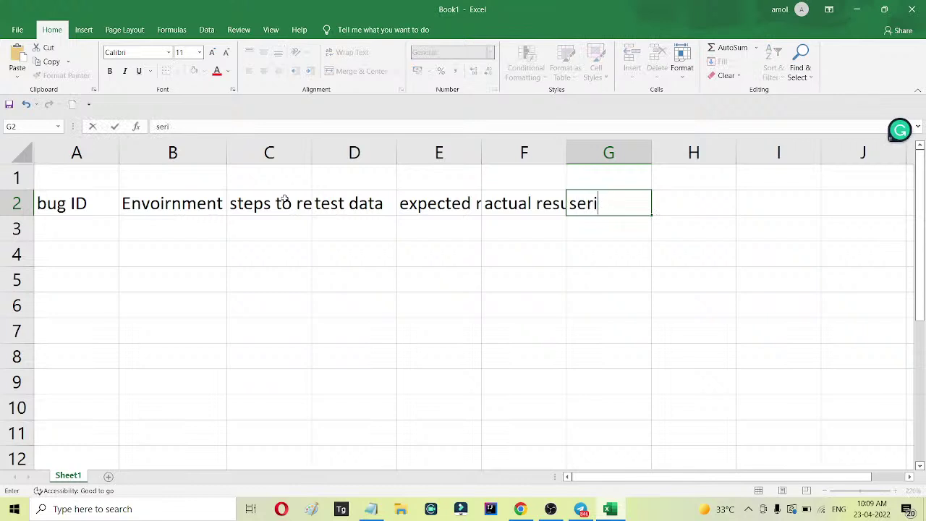
pyautogui.press('BackSpace')
pyautogui.write('verity')
pyautogui.press('Tab')
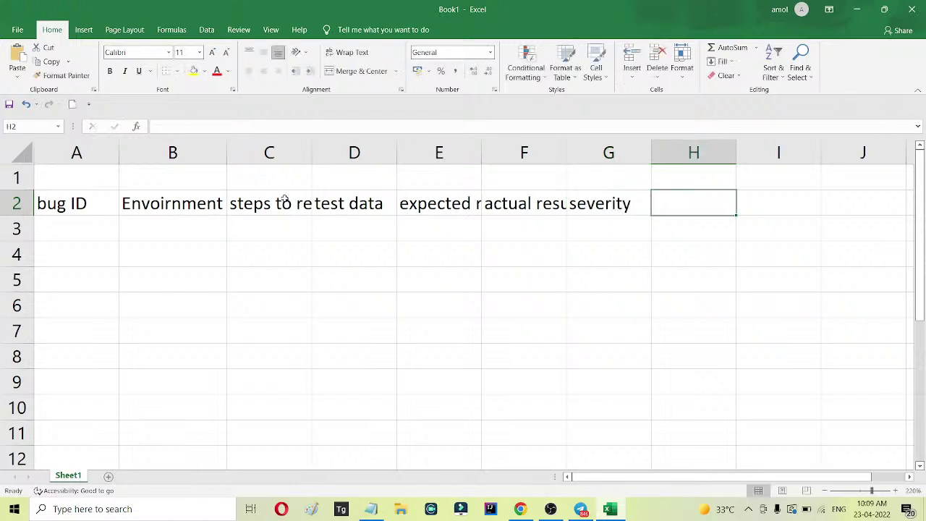
pyautogui.write('p')
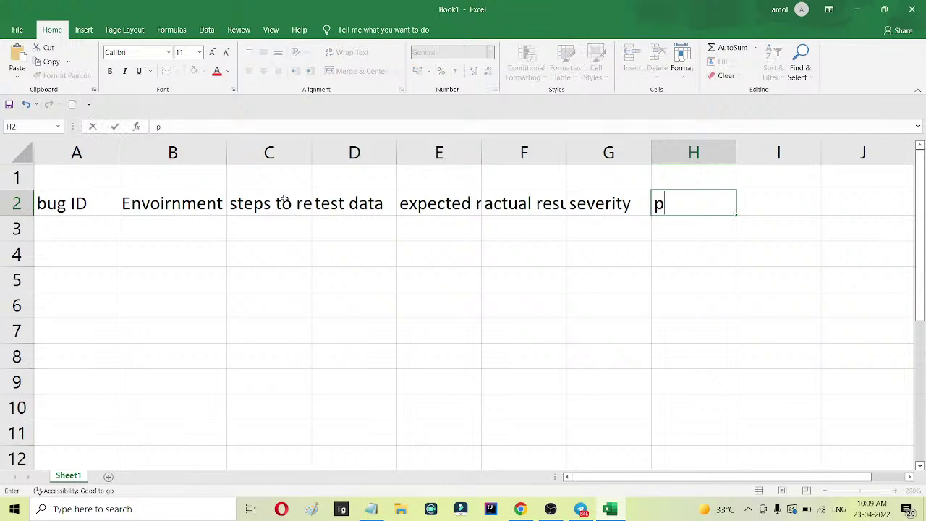
pyautogui.write('riority')
pyautogui.press('Tab')
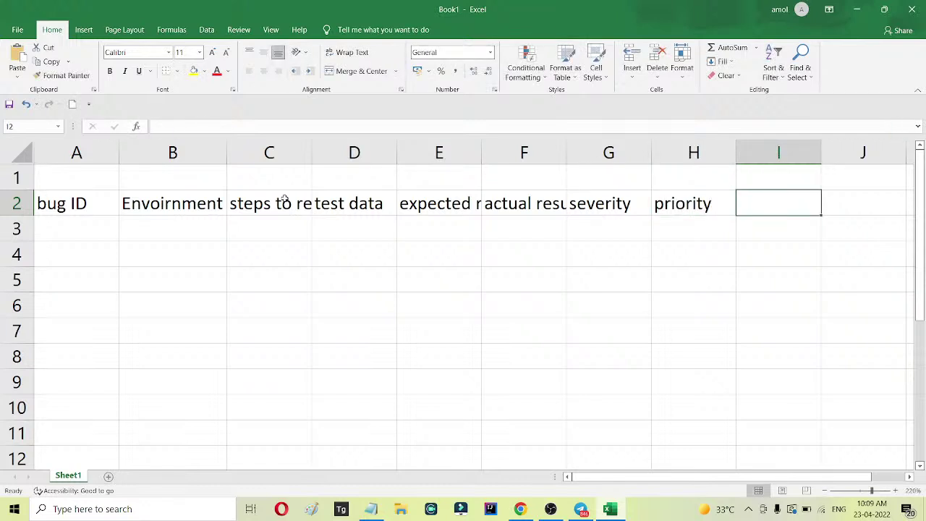
pyautogui.write('screenshot')
# Fit column C, then enter bug ID 101 and environment stock.scriptinglogic.net in A3:B3.
pyautogui.click(145, 358)
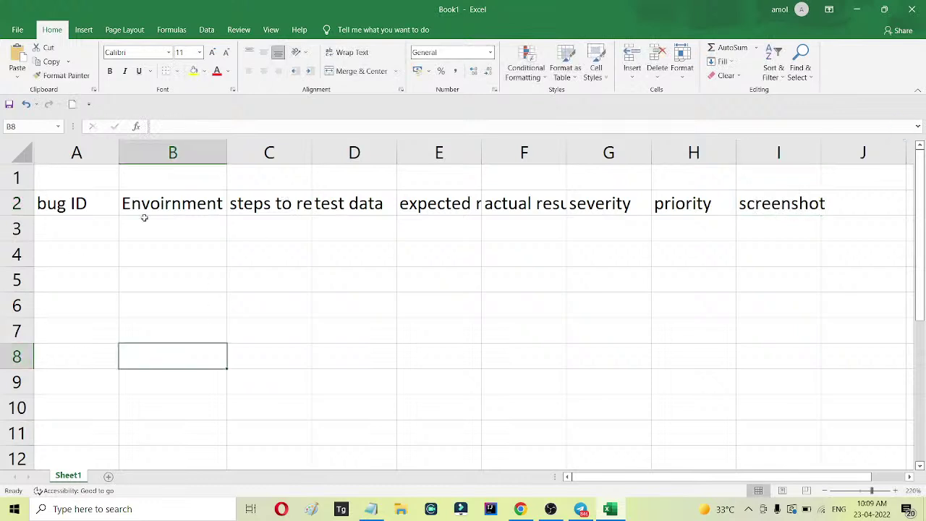
pyautogui.moveTo(313, 152); pyautogui.dragTo(374, 150)
pyautogui.doubleClick(374, 150)
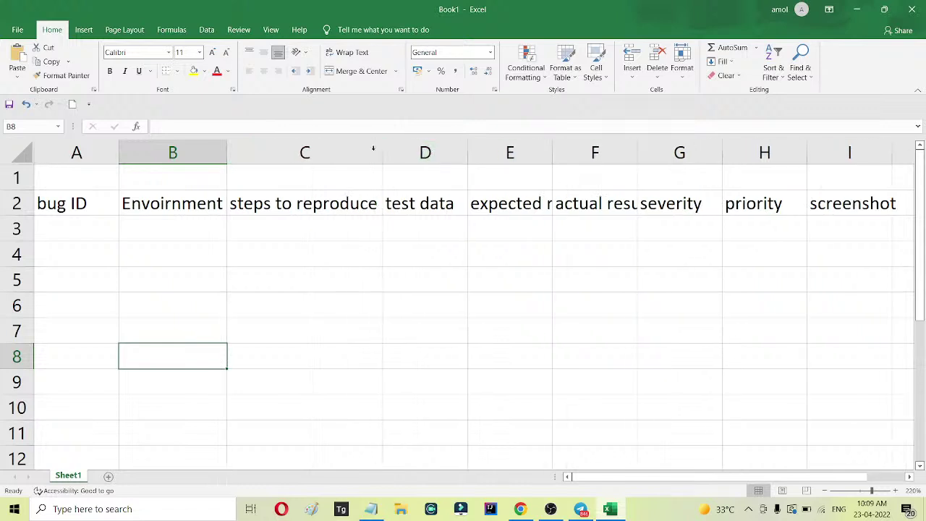
pyautogui.click(90, 227)
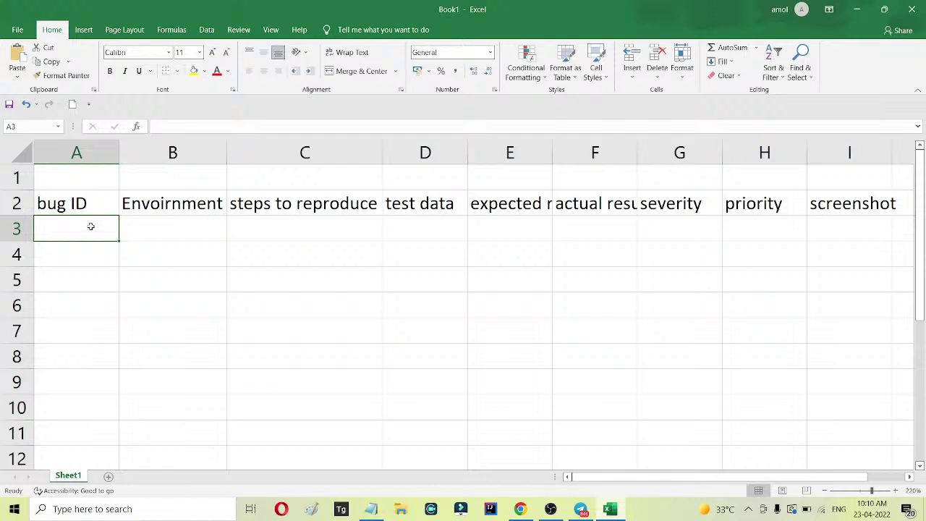
pyautogui.write('1')
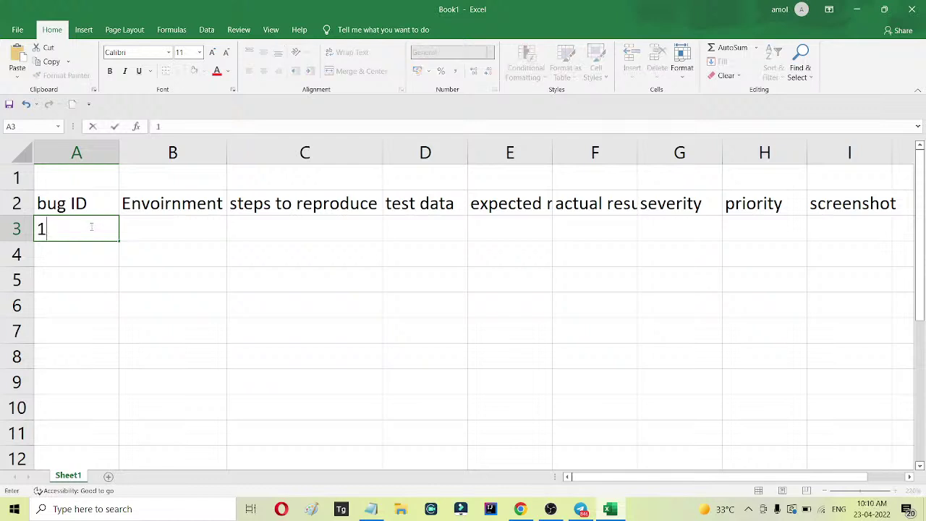
pyautogui.write('01')
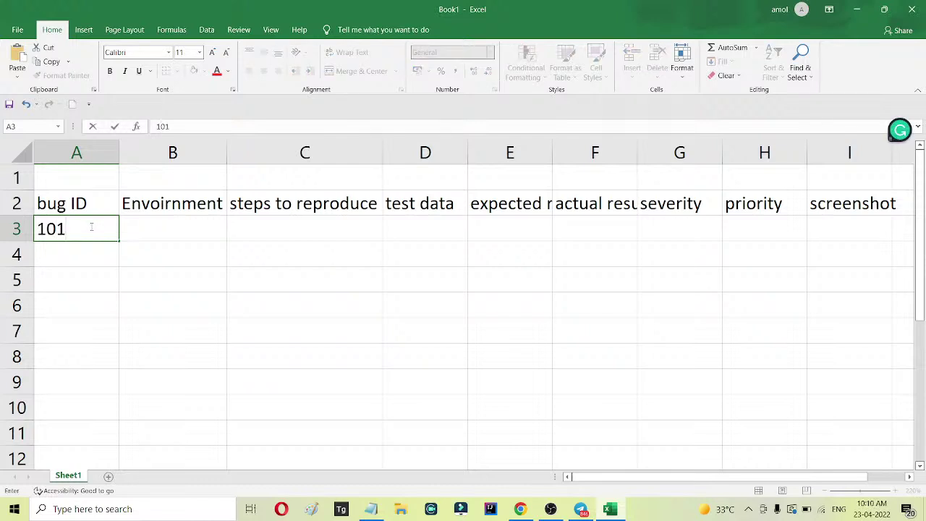
pyautogui.click(191, 235)
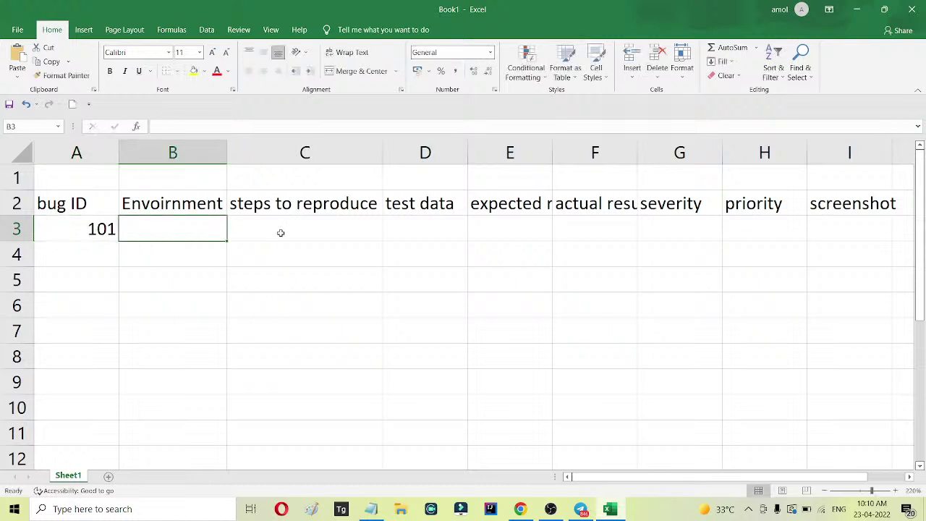
pyautogui.write('stoc')
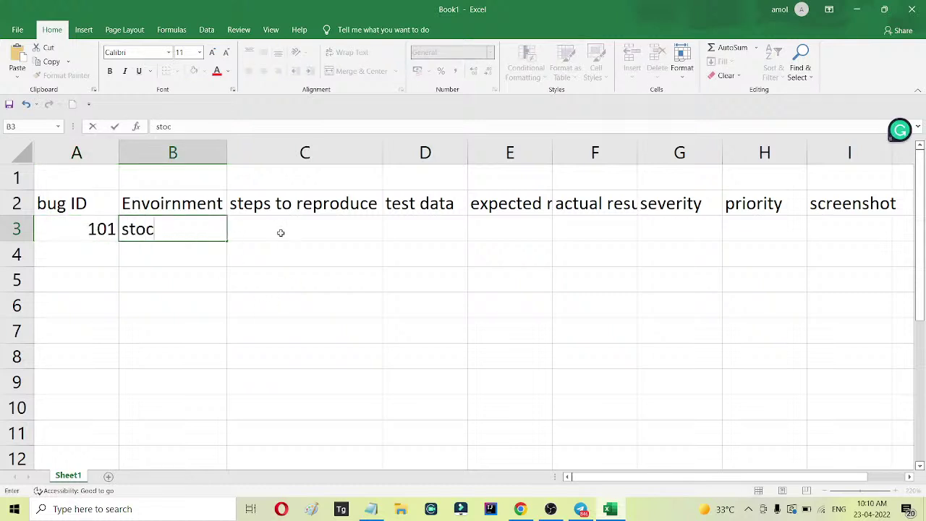
pyautogui.write('k.script')
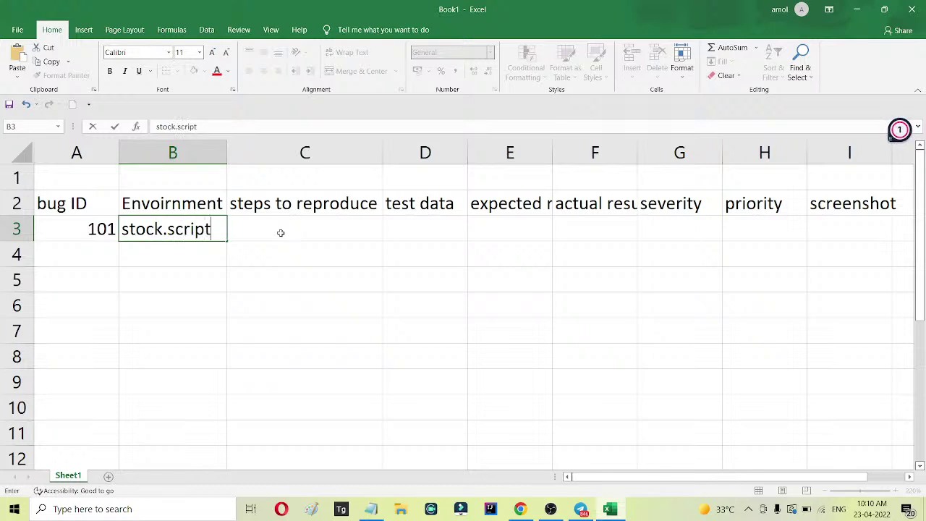
pyautogui.write('inglogic.')
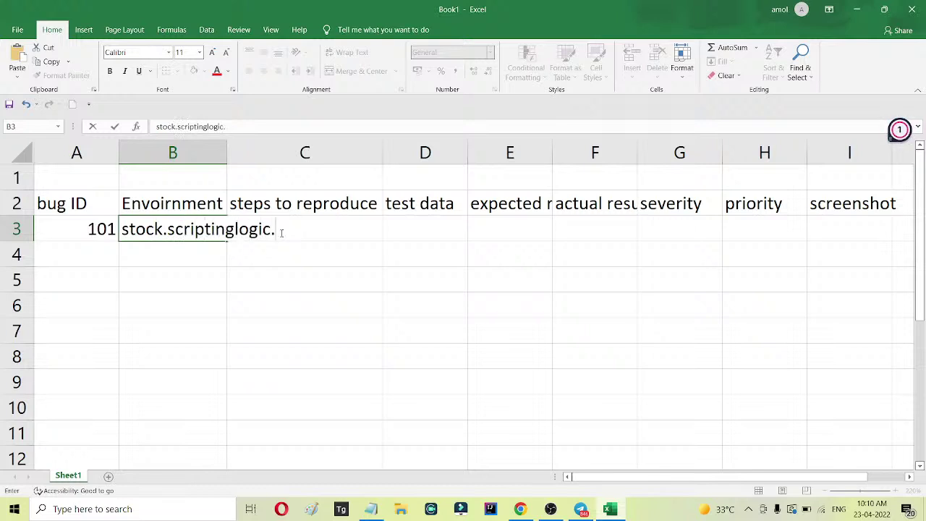
pyautogui.write('net')
pyautogui.click(398, 284)
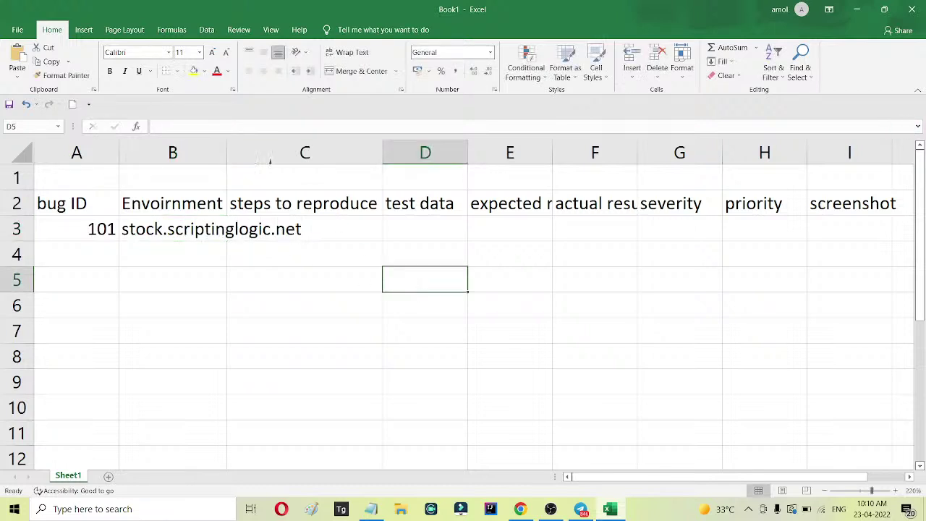
pyautogui.doubleClick(230, 153)
# Enter the four login steps in C3, one per line: login page, username, password, login button.
pyautogui.click(362, 227)
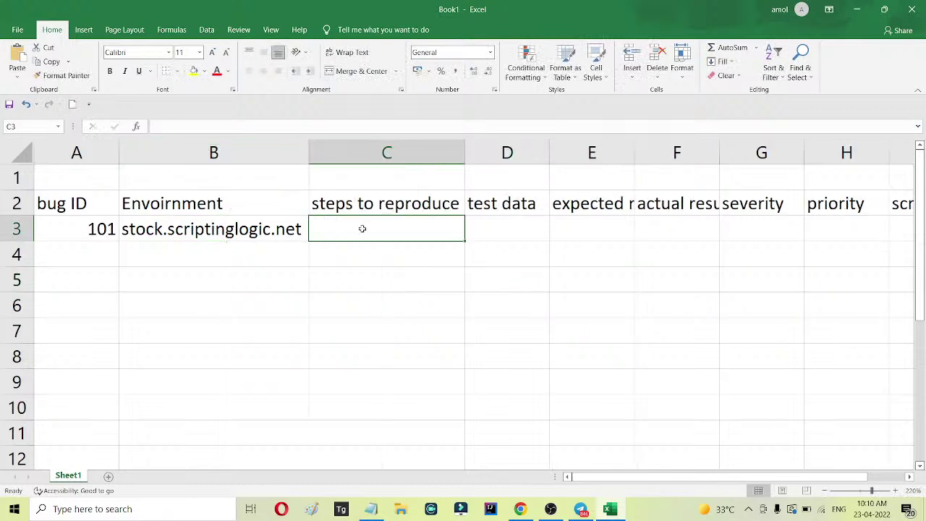
pyautogui.doubleClick(397, 230)
pyautogui.write('1')
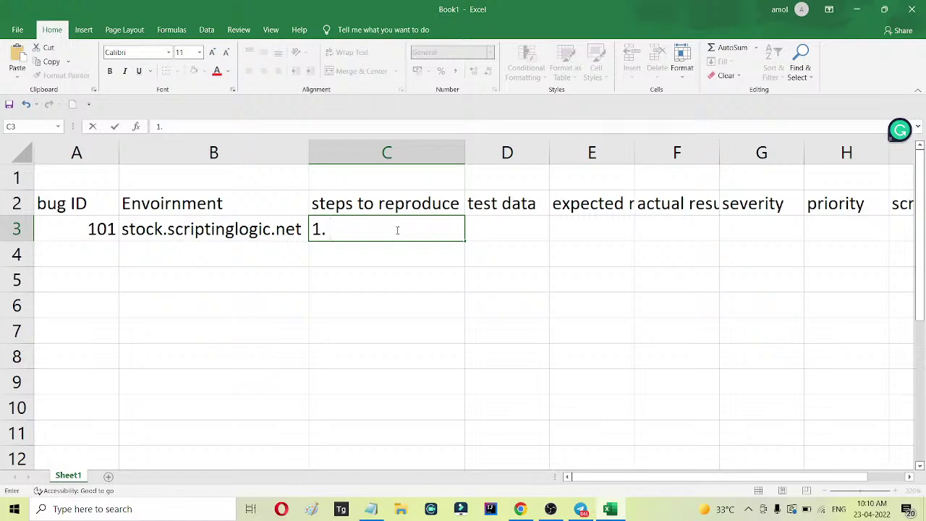
pyautogui.write('. go to g')
pyautogui.press('BackSpace')
pyautogui.write('login page')
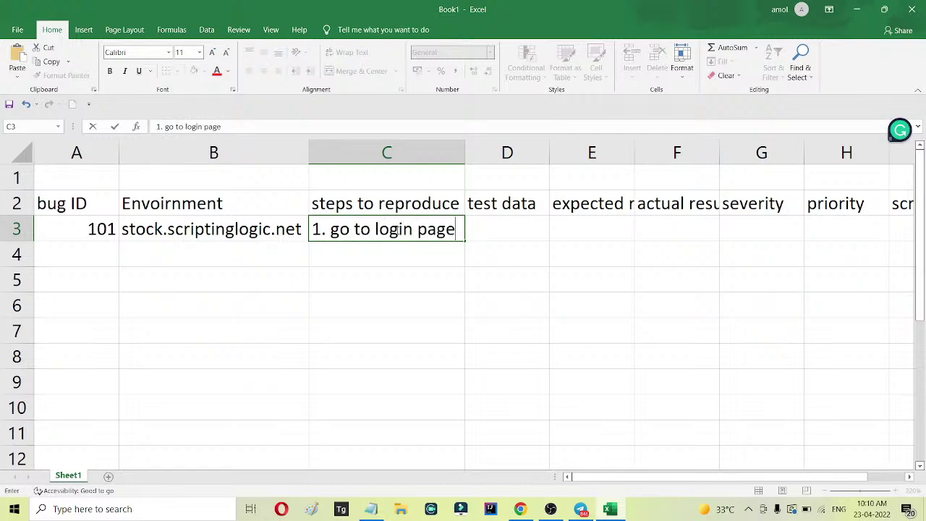
pyautogui.hotkey('alt', 'Return')
pyautogui.write('2. enter username')
pyautogui.hotkey('alt', 'Return')
pyautogui.write('3. enter passwrd')
pyautogui.press('BackSpace')
pyautogui.press('BackSpace')
pyautogui.write('ord')
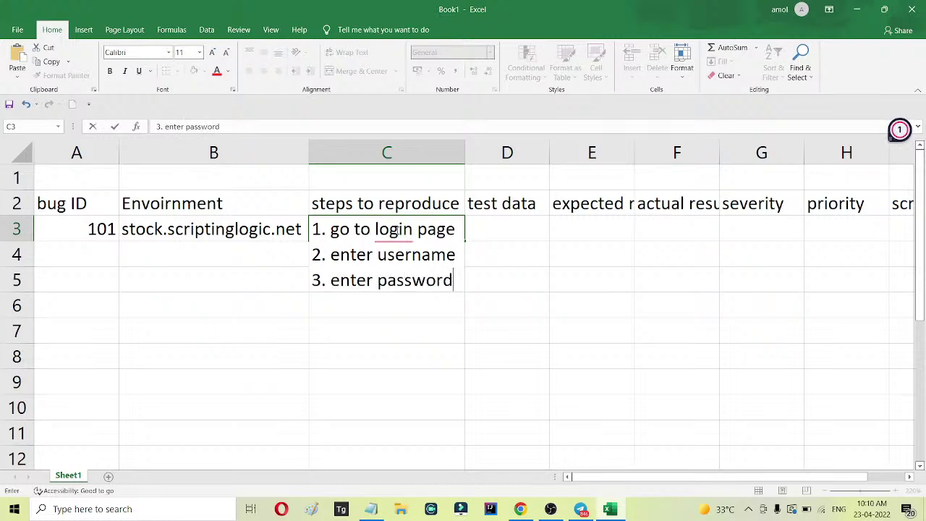
pyautogui.hotkey('alt', 'Return')
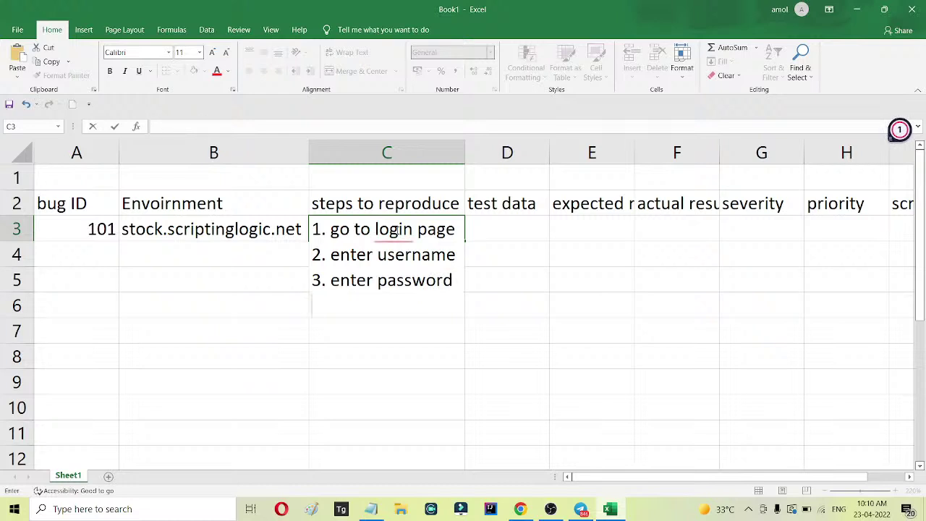
pyautogui.write('4. click o')
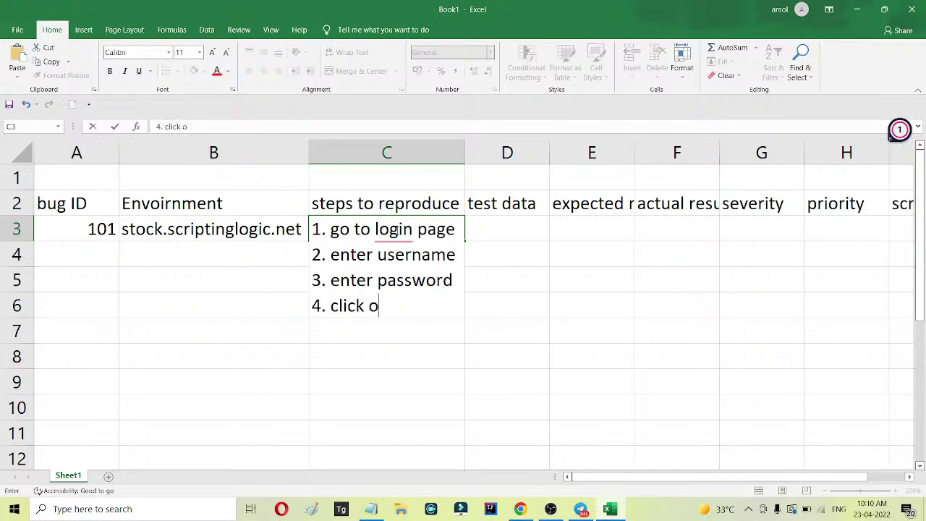
pyautogui.write('n login')
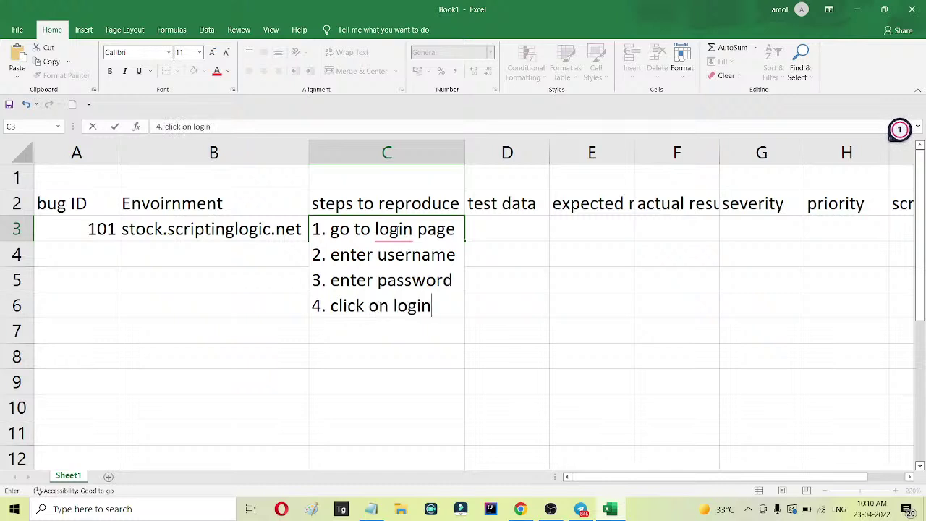
pyautogui.write(' button')
pyautogui.press('Tab')
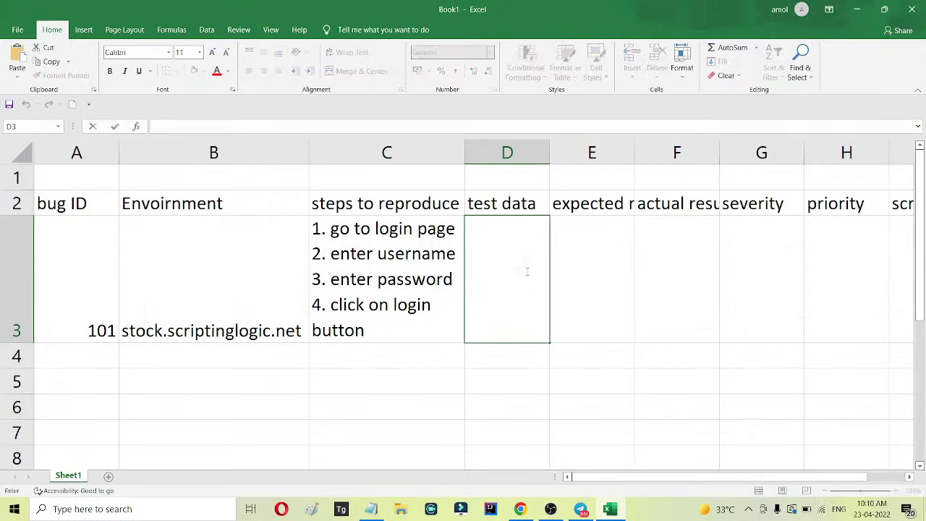
# Enter test data 'username= admin' and 'password = admin' on two lines in D3.
pyautogui.write('userna')
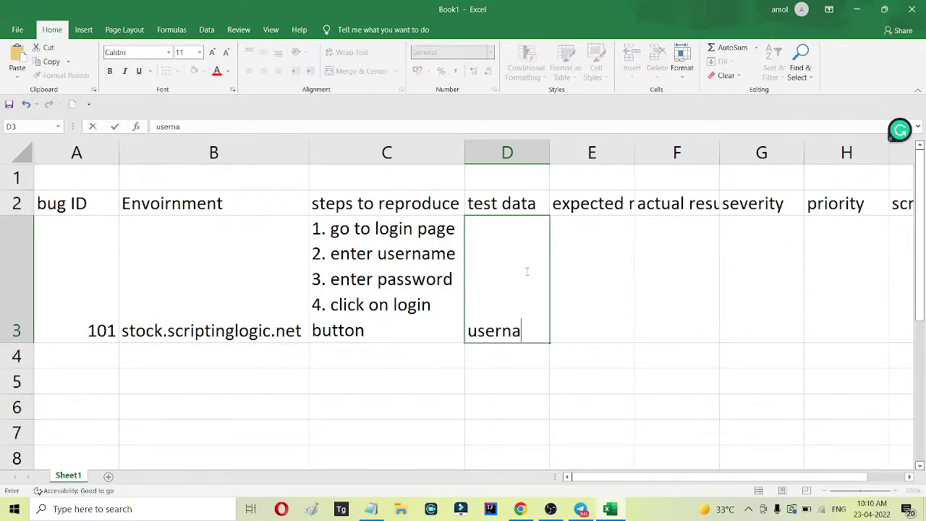
pyautogui.write('me= admin')
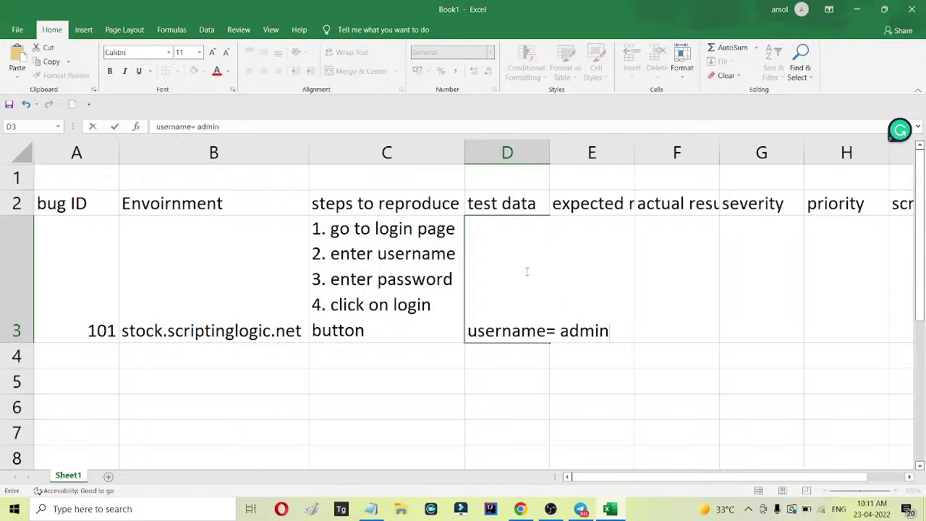
pyautogui.hotkey('alt', 'Return')
pyautogui.write('pass')
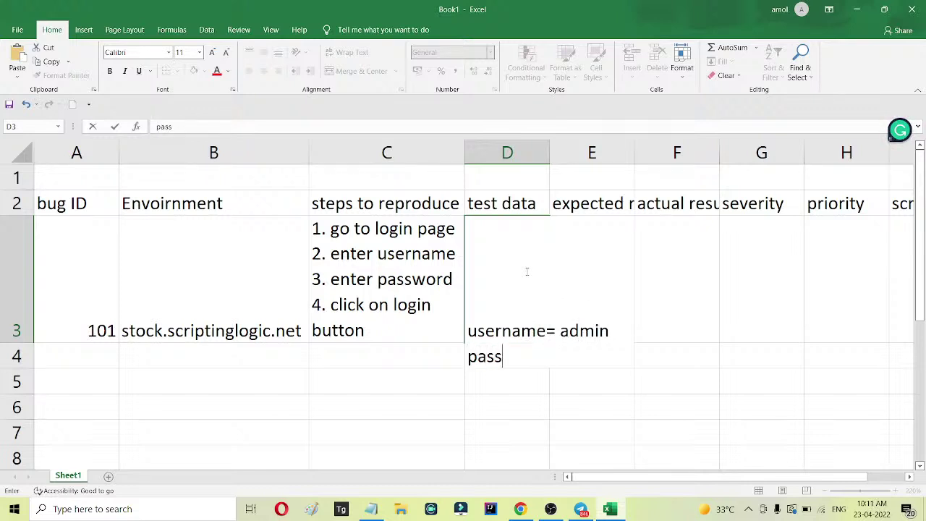
pyautogui.write('word = admin')
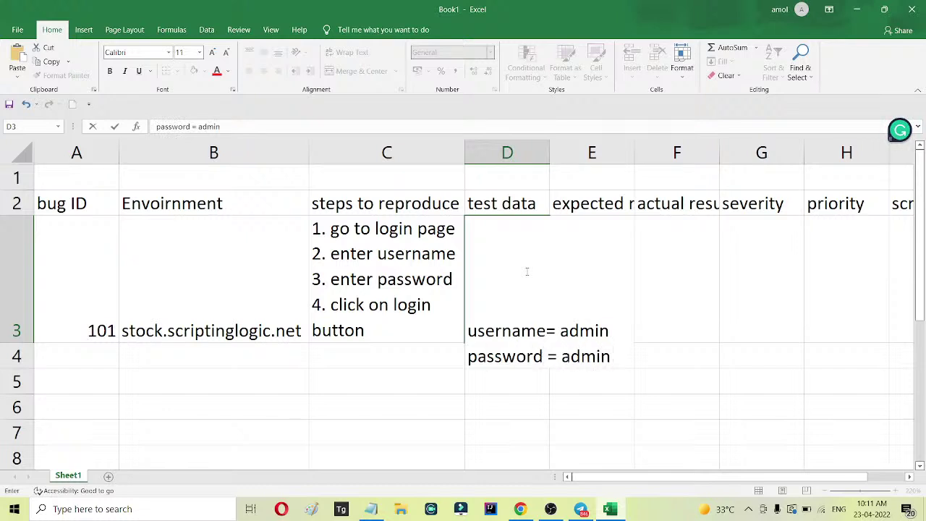
pyautogui.click(739, 338)
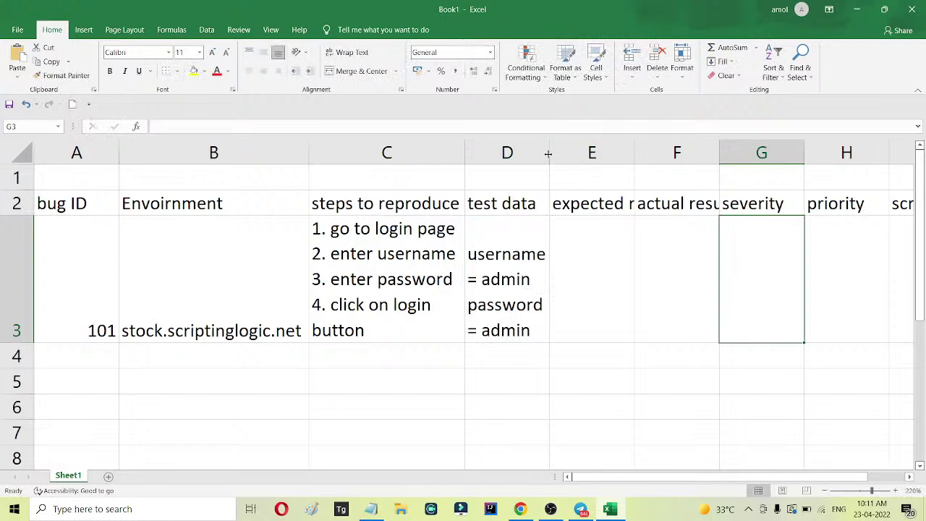
# Enter expected result 'we should reach to the home page' in E3 and adjust column E.
pyautogui.click(585, 278)
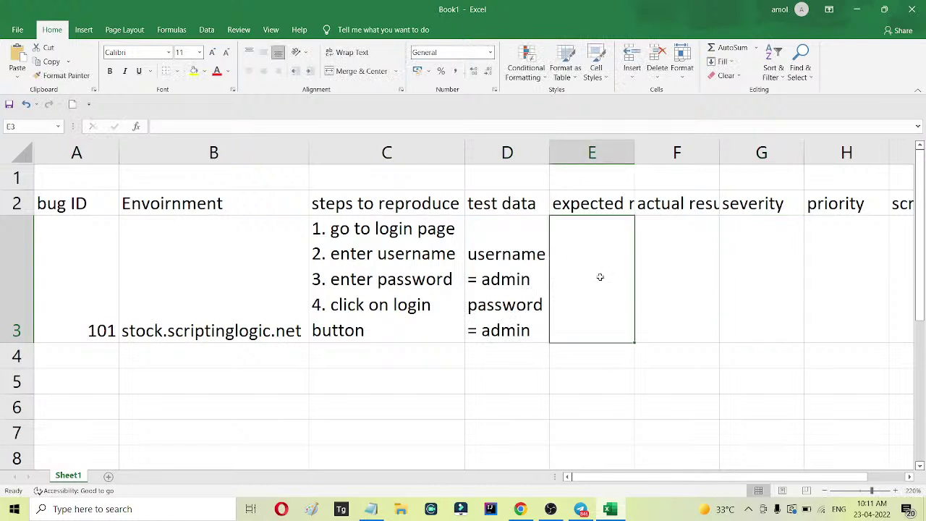
pyautogui.write('we should rea')
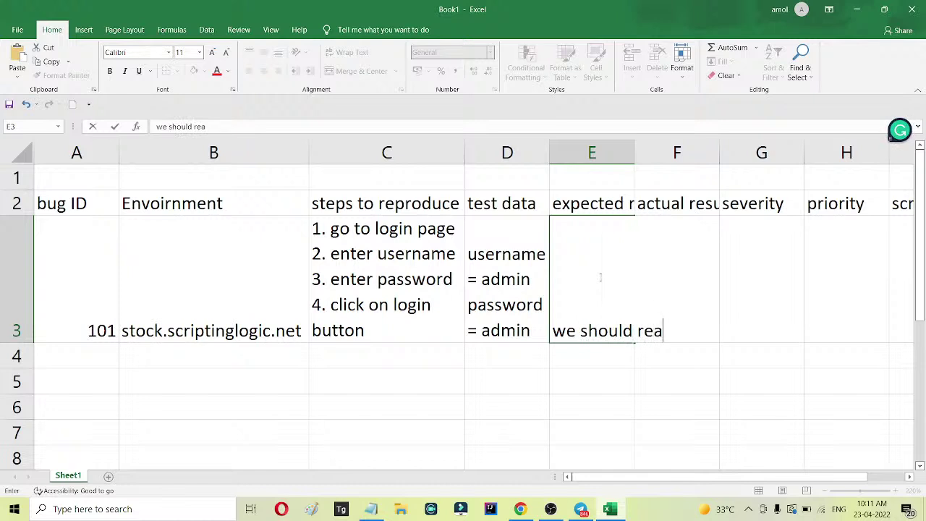
pyautogui.write('ch to the ')
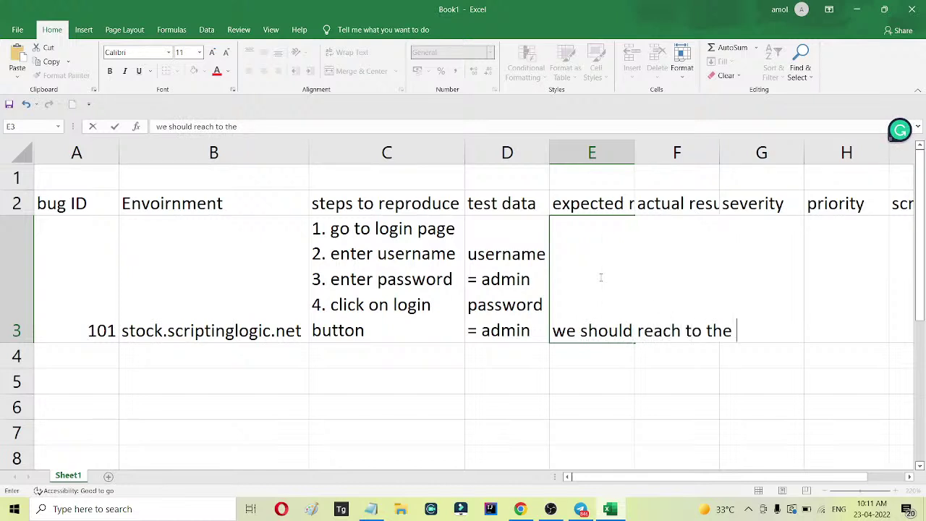
pyautogui.write('homepage')
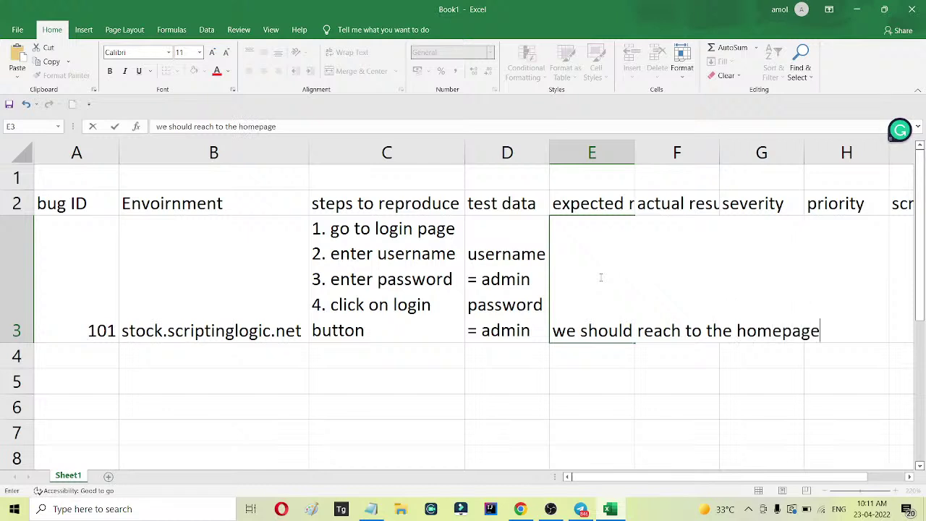
pyautogui.click(689, 267)
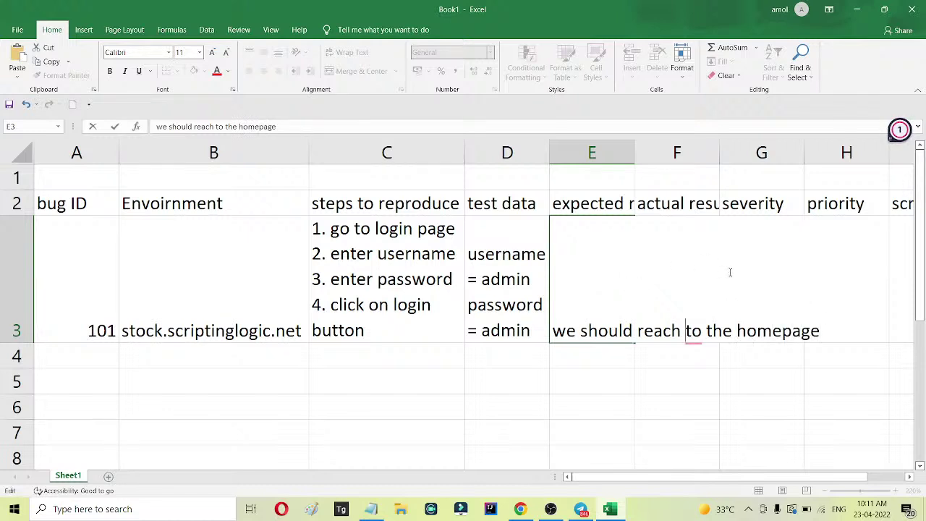
pyautogui.click(783, 330)
pyautogui.click(763, 361)
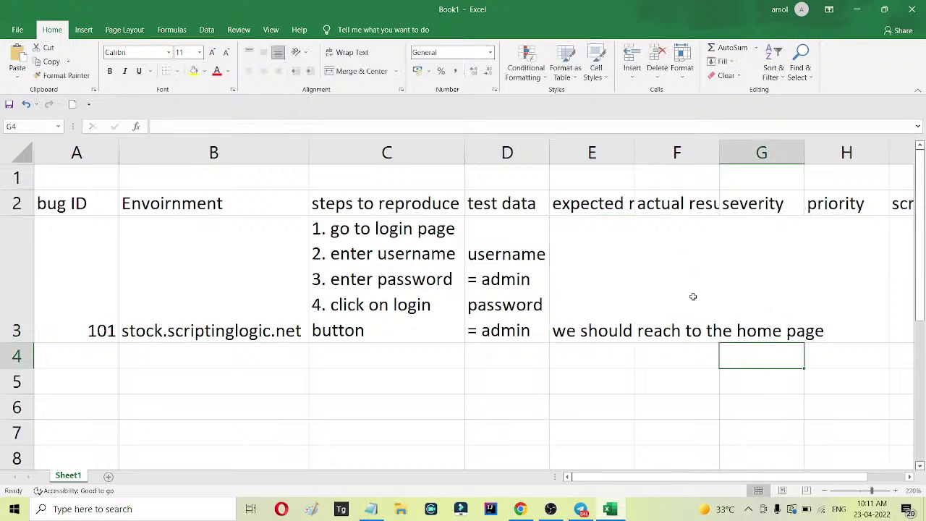
pyautogui.click(693, 254)
pyautogui.doubleClick(635, 150)
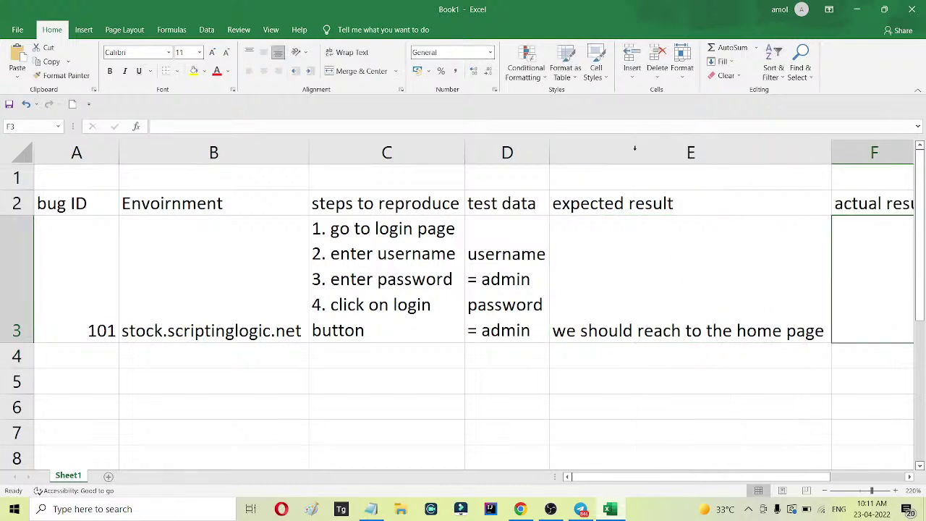
pyautogui.moveTo(831, 149); pyautogui.dragTo(673, 149)
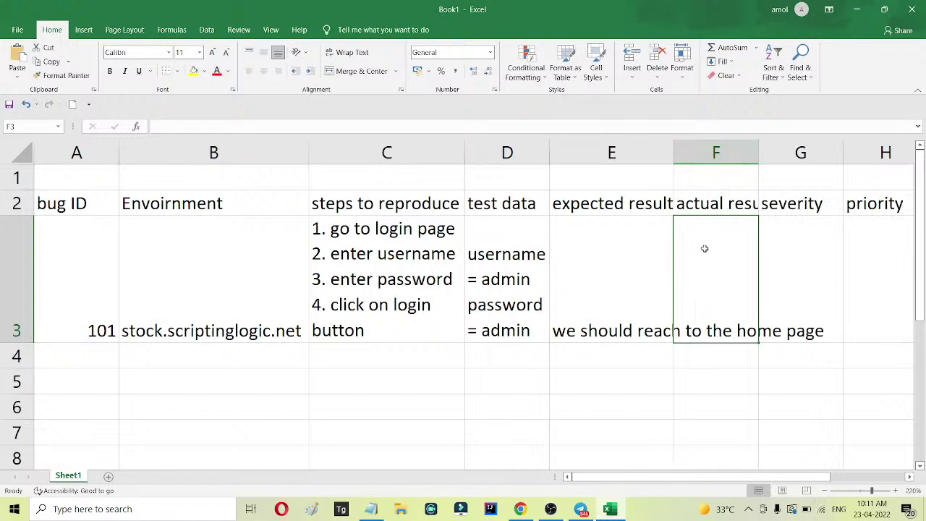
# Enter actual result 'there is error' in F3 and wrap text in row 3.
pyautogui.write('there is ')
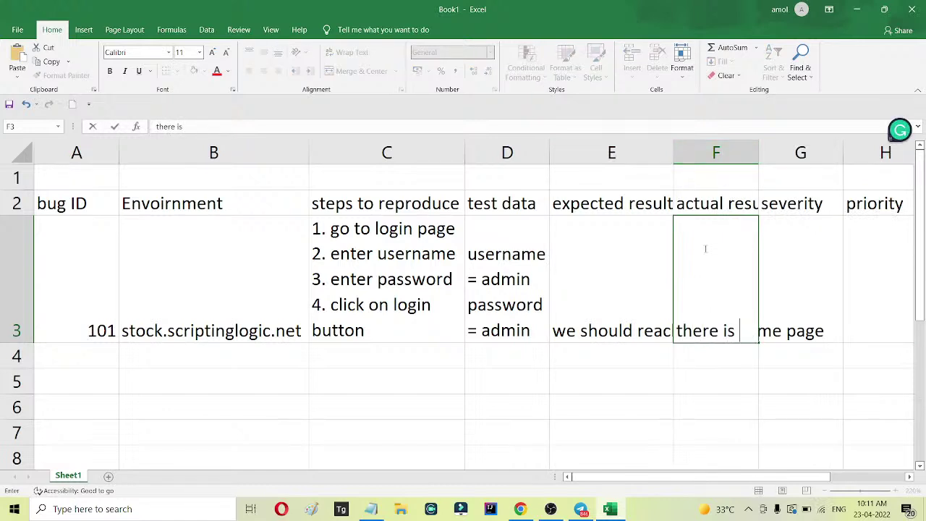
pyautogui.write('error')
pyautogui.click(707, 426)
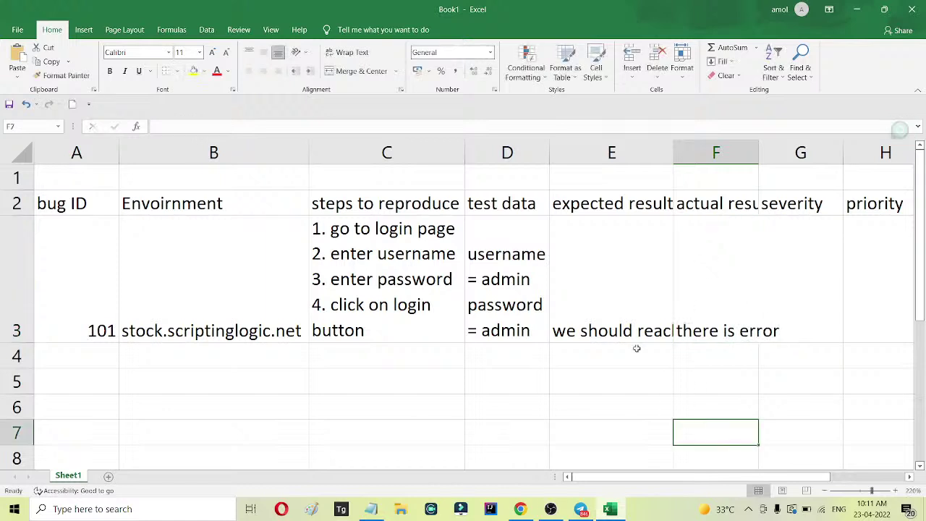
pyautogui.click(16, 274)
pyautogui.click(353, 55)
pyautogui.click(732, 243)
# Set severity and priority to 'high' in G3 and H3.
pyautogui.click(797, 255)
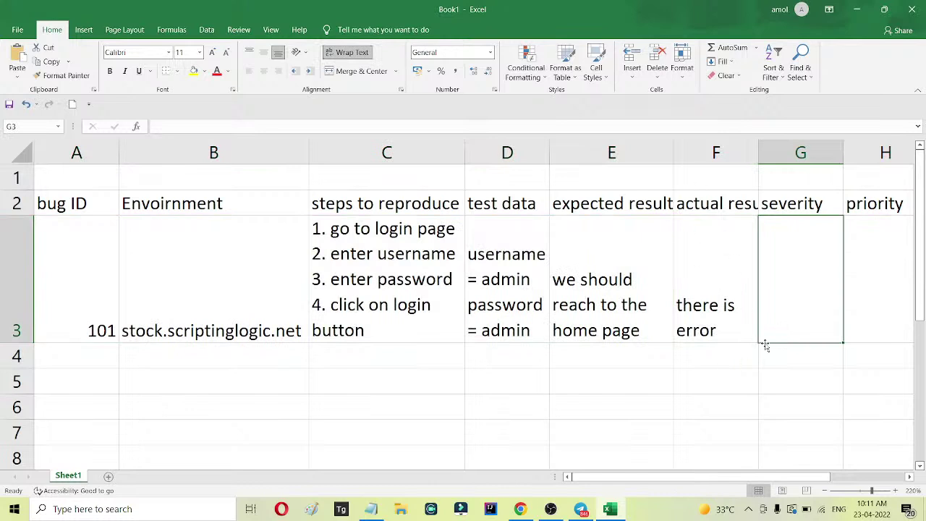
pyautogui.write('hig')
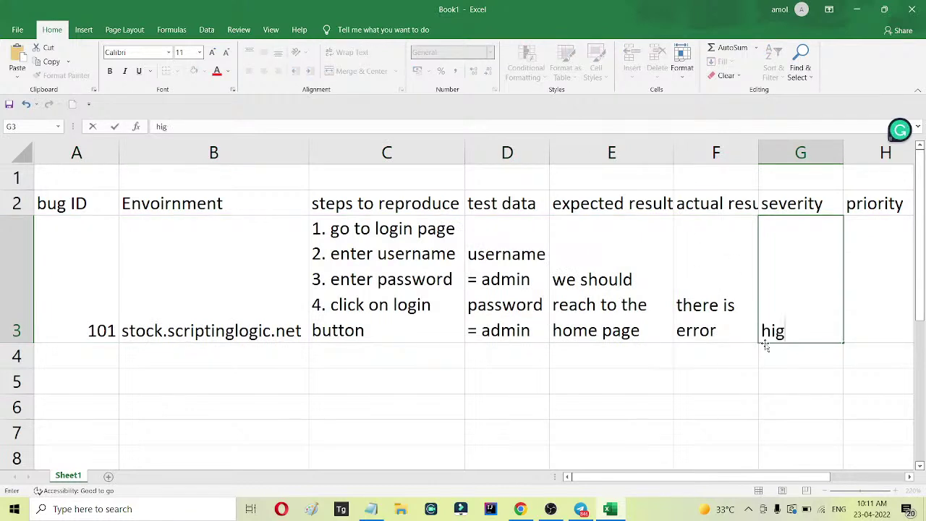
pyautogui.write('h')
pyautogui.press('Tab')
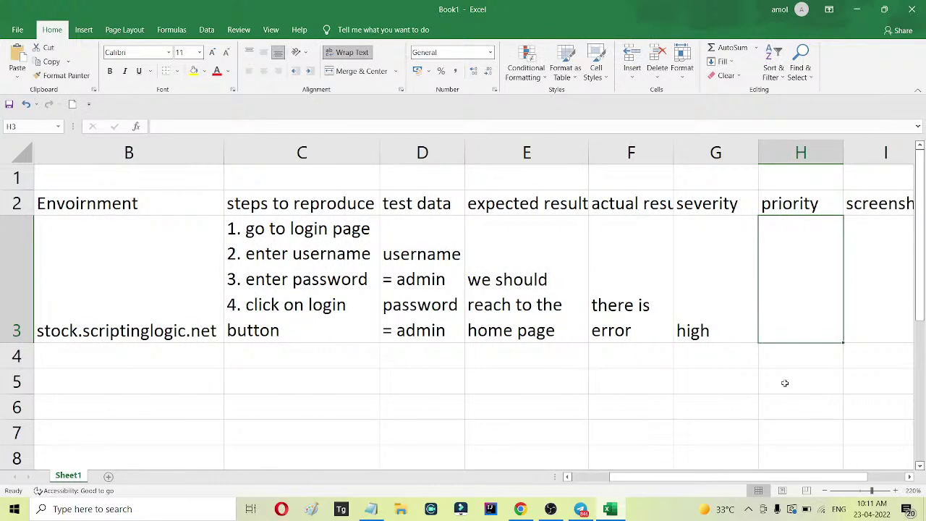
pyautogui.write('hight')
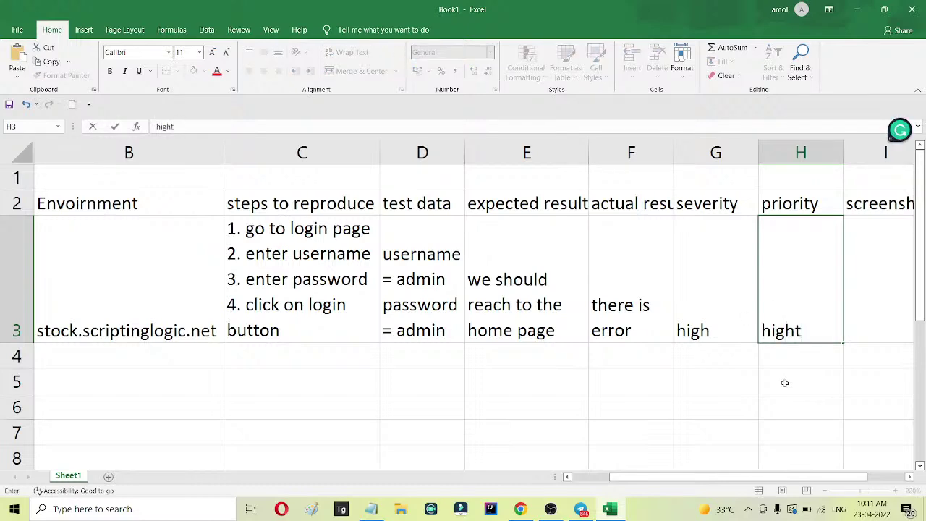
pyautogui.press('BackSpace')
pyautogui.press('Tab')
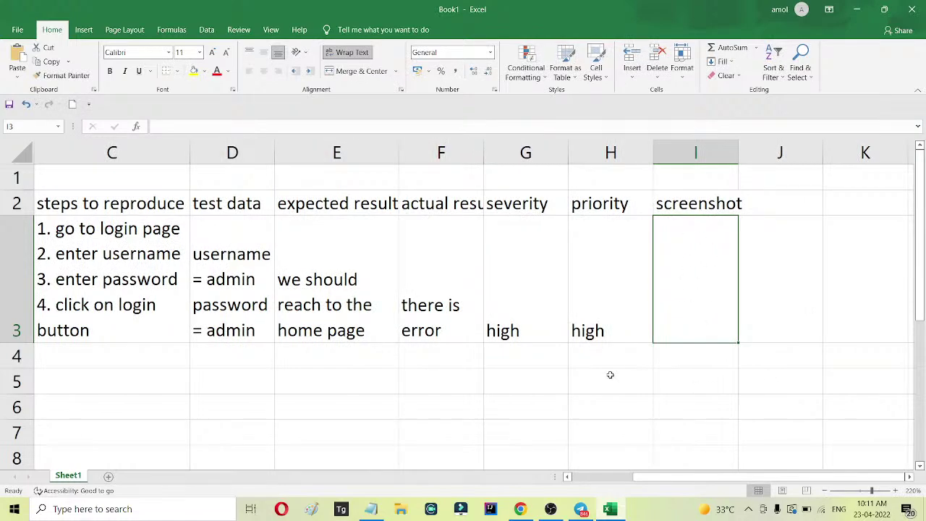
pyautogui.click(520, 508)
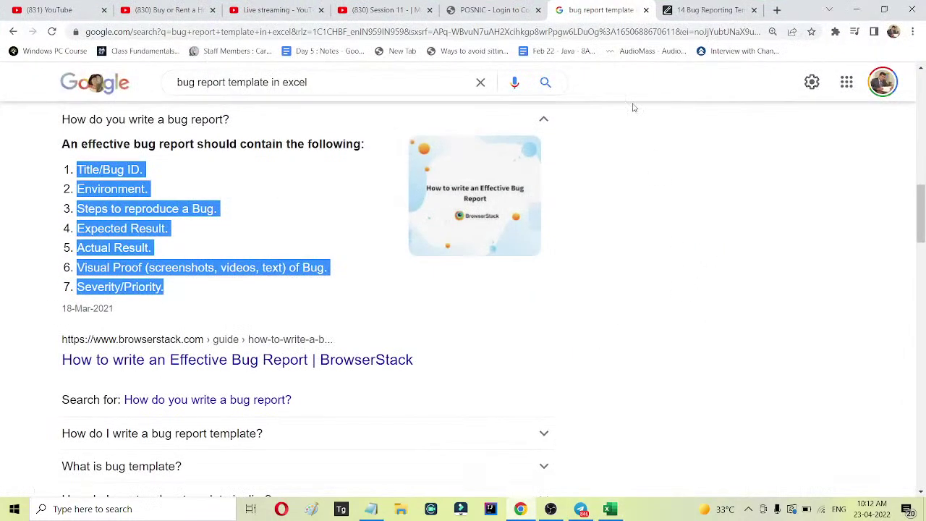
# Snip the POSNIC login page area showing the 'Wrong Username or Password' error.
pyautogui.click(492, 10)
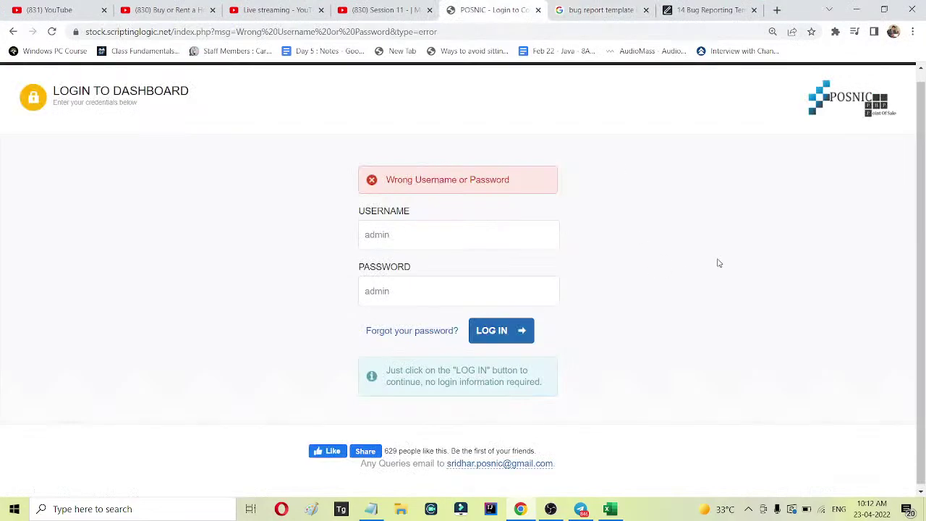
pyautogui.press('super+shift+s')
pyautogui.moveTo(149, 105); pyautogui.dragTo(763, 437)
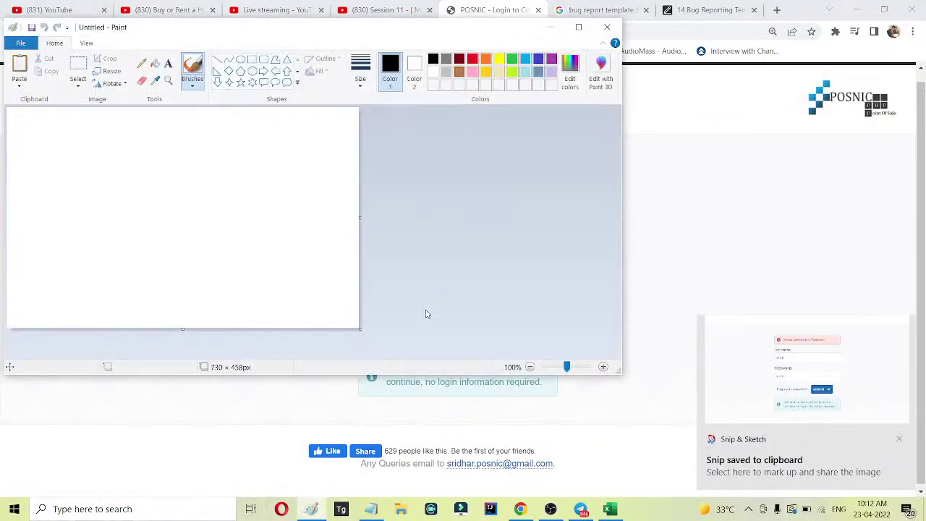
# Paste the snip into Paint and open Save As at D:\saturday sml\23-april-22.
pyautogui.hotkey('ctrl', 'v')
pyautogui.click(21, 43)
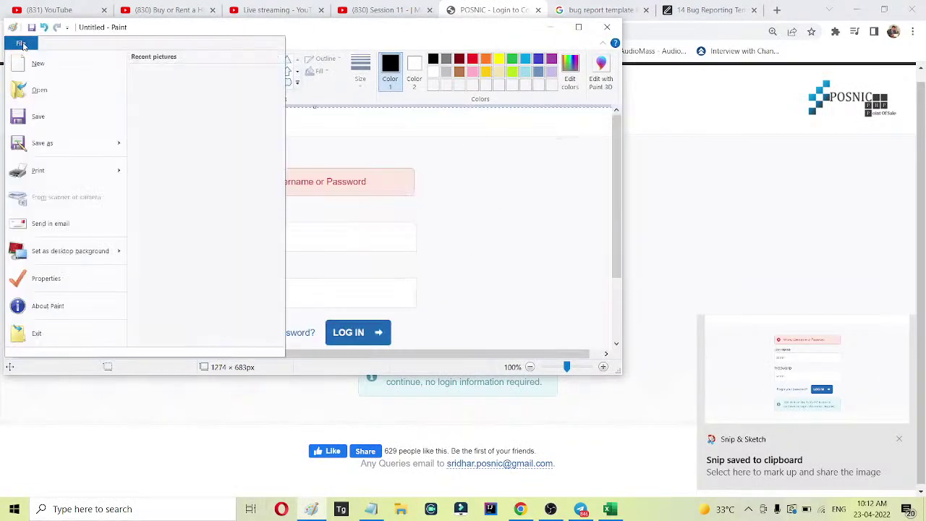
pyautogui.click(55, 148)
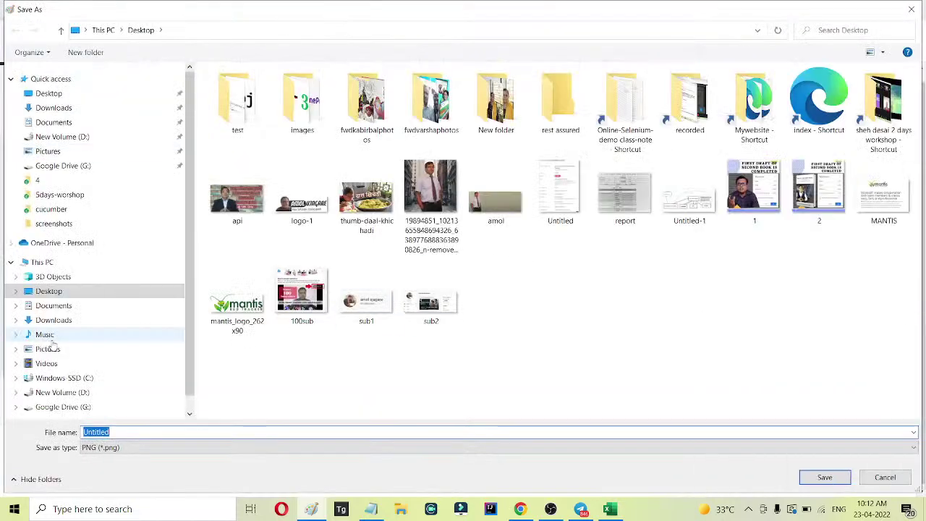
pyautogui.click(72, 392)
pyautogui.click(253, 219)
pyautogui.doubleClick(252, 219)
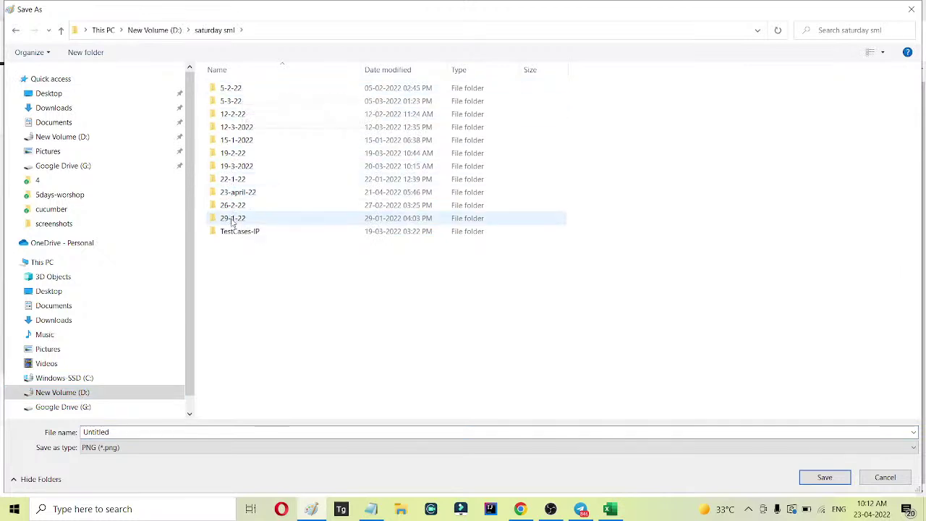
pyautogui.doubleClick(257, 191)
# Create a 'Bug report' folder there with a 'screenshots' subfolder inside it.
pyautogui.rightClick(253, 143)
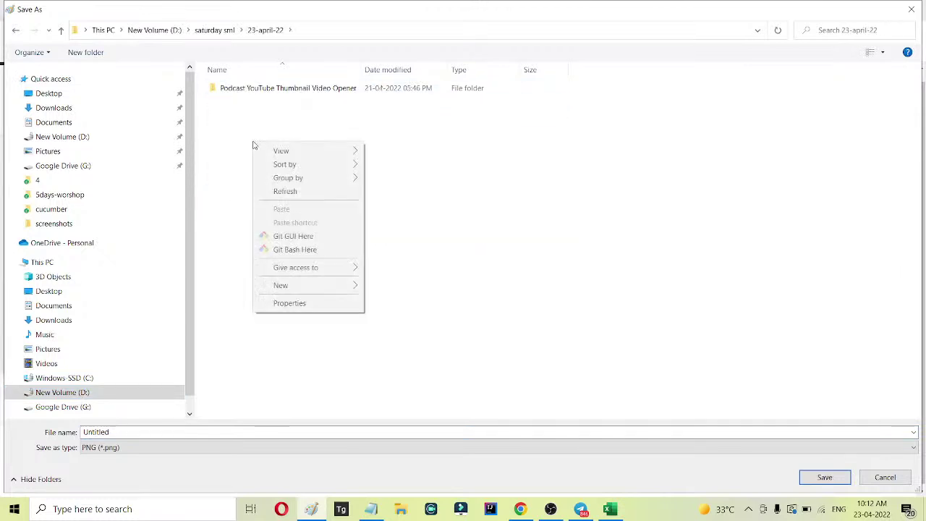
pyautogui.moveTo(326, 285)
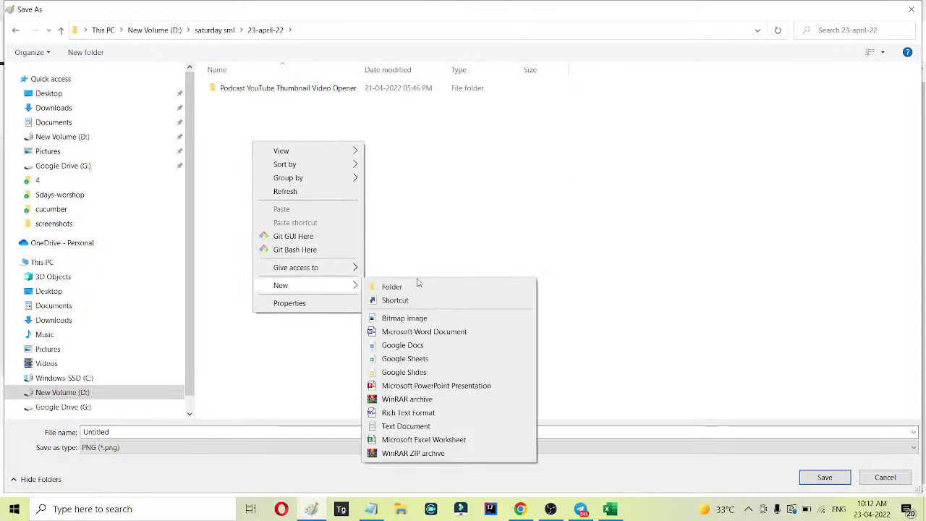
pyautogui.click(434, 283)
pyautogui.write('Bu')
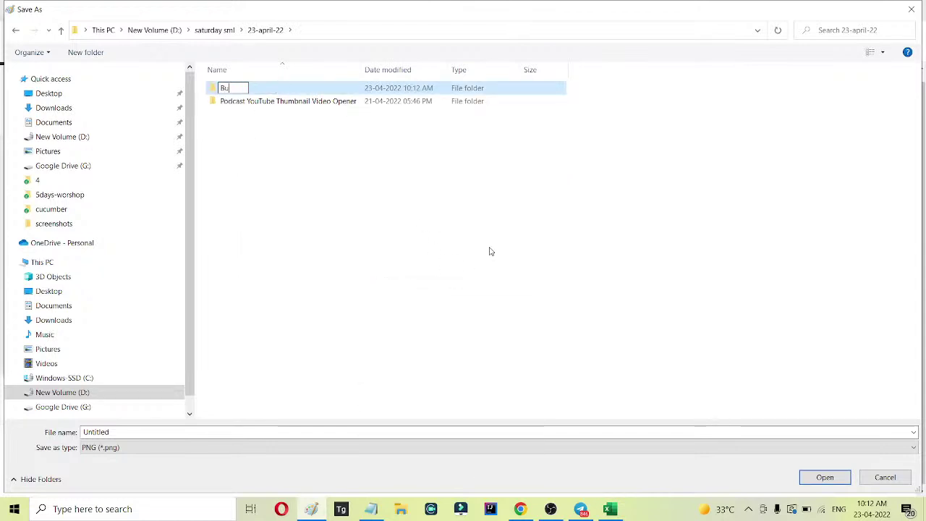
pyautogui.write('g report')
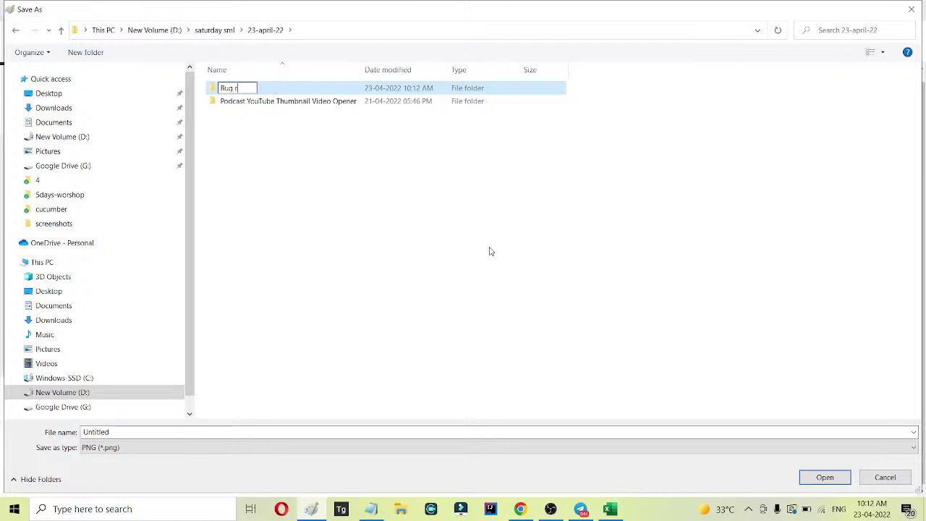
pyautogui.press('Return')
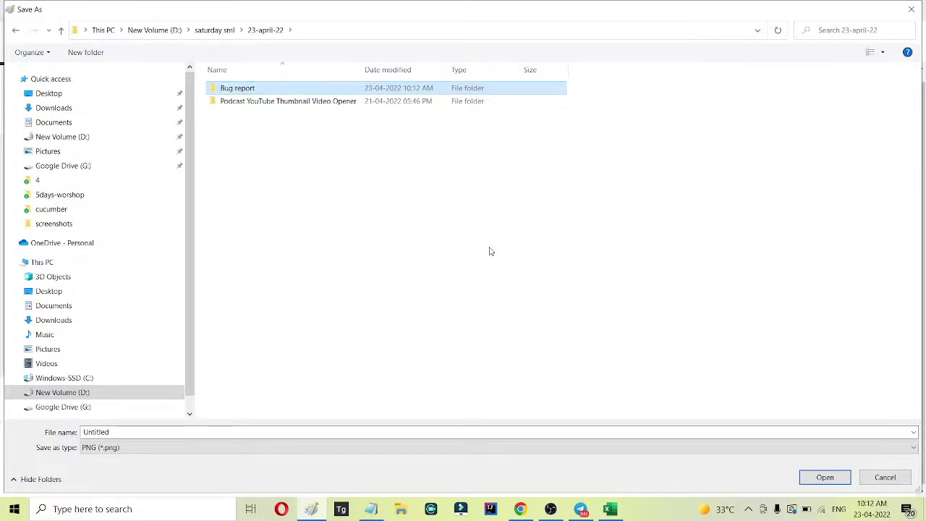
pyautogui.press('Return')
pyautogui.rightClick(290, 128)
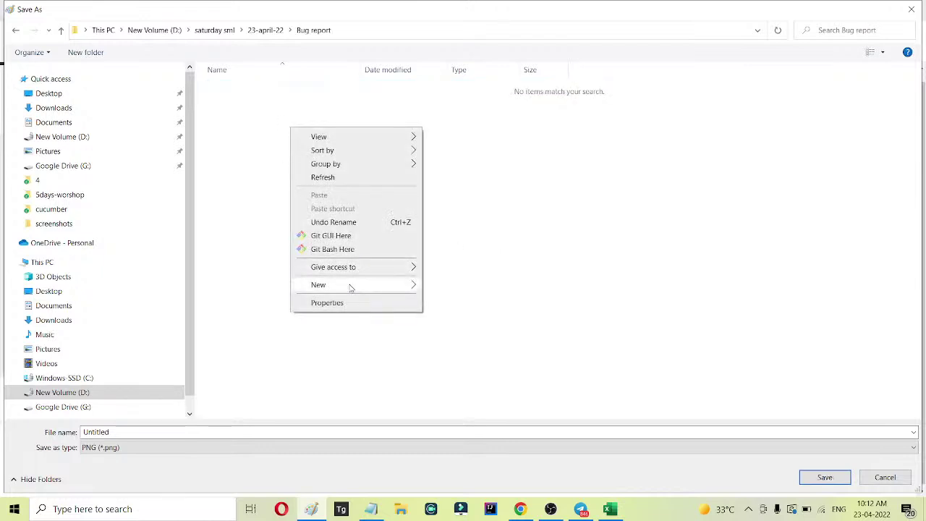
pyautogui.moveTo(351, 283)
pyautogui.click(466, 288)
pyautogui.write('sc')
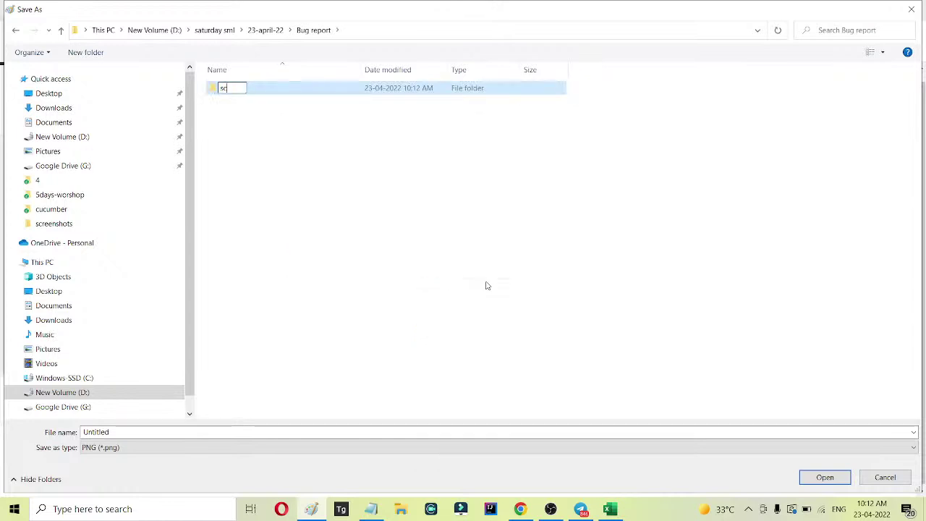
pyautogui.write('reenshots')
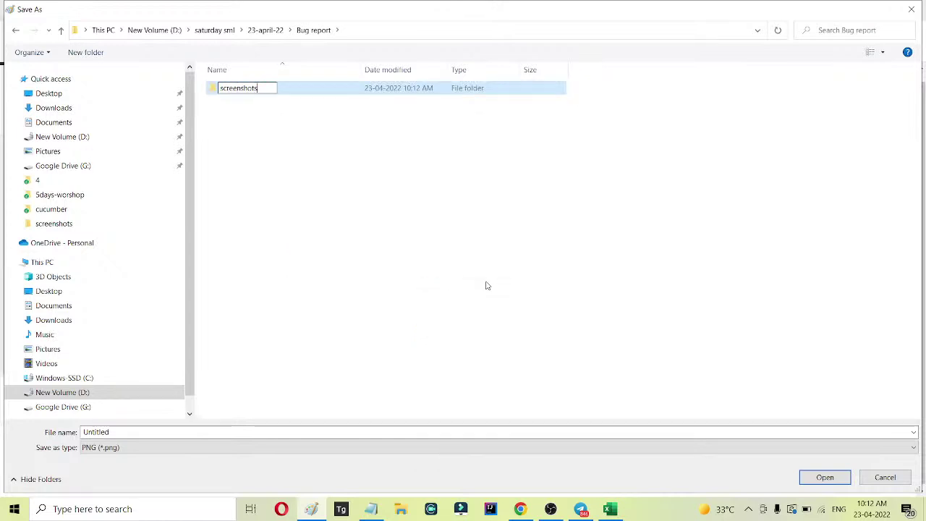
pyautogui.press('Return')
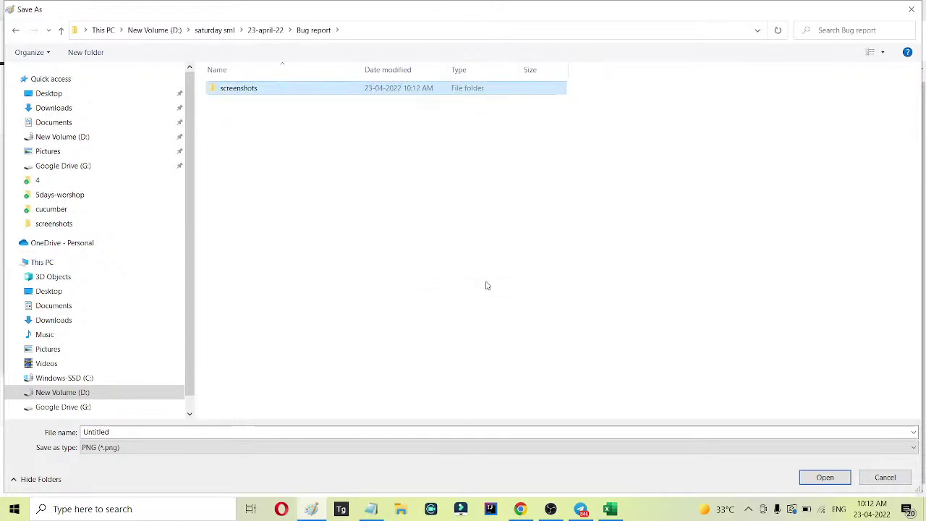
# Save the image as 101 in the screenshots folder.
pyautogui.click(112, 431)
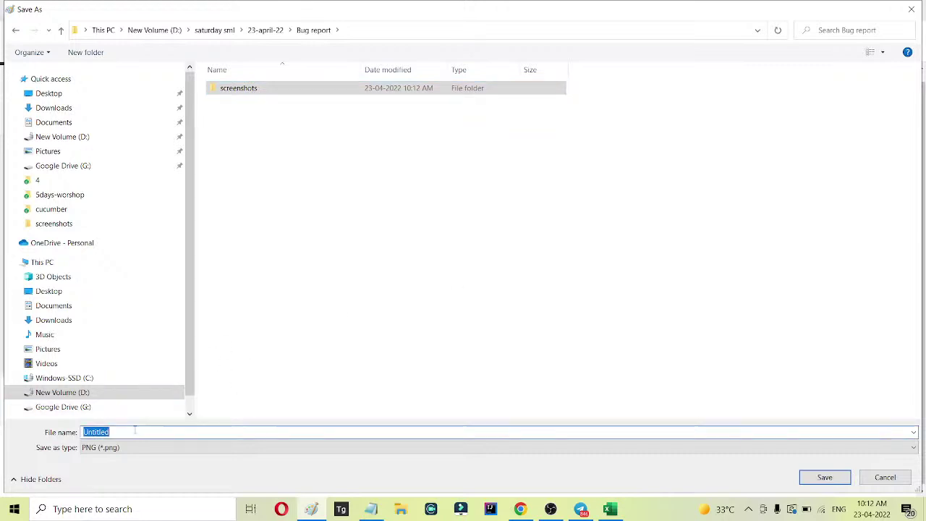
pyautogui.write('101')
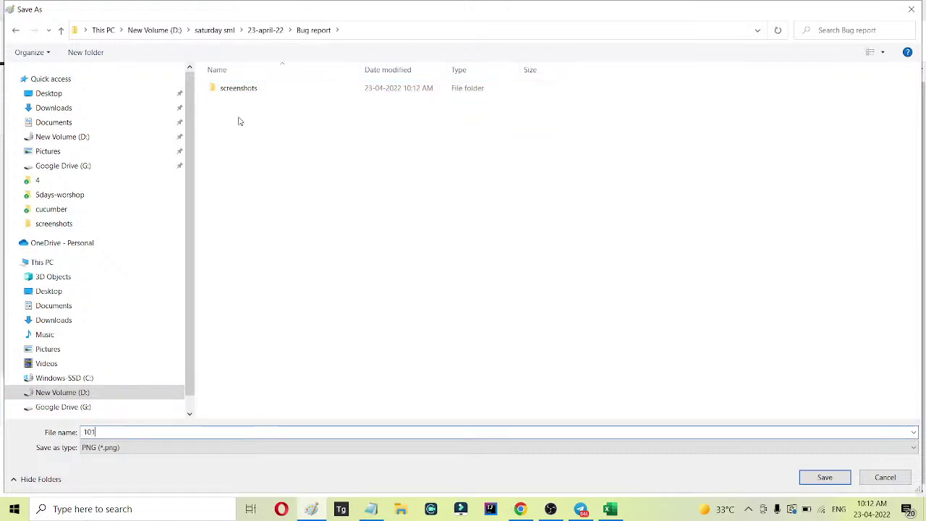
pyautogui.doubleClick(238, 88)
pyautogui.click(824, 477)
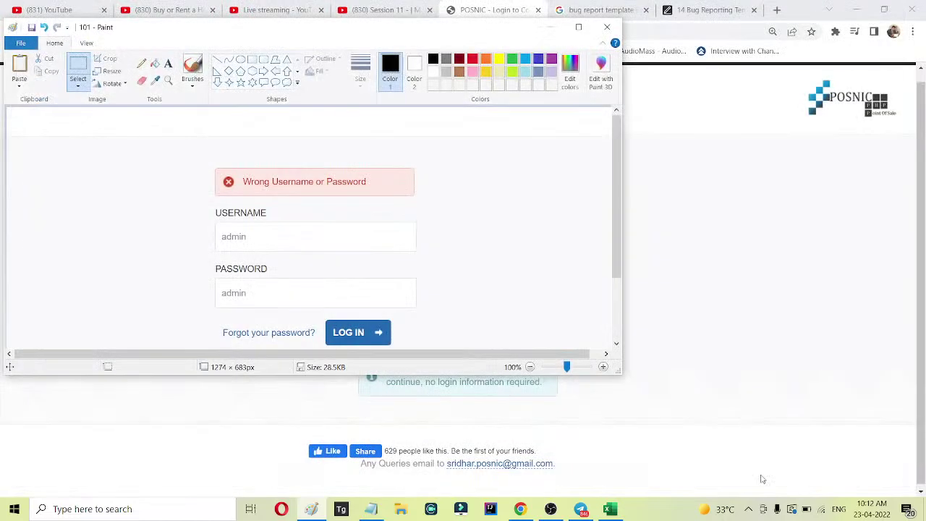
pyautogui.click(714, 314)
# Open Save As for the workbook and browse to D:\saturday sml\23-april-22\Bug report.
pyautogui.click(609, 508)
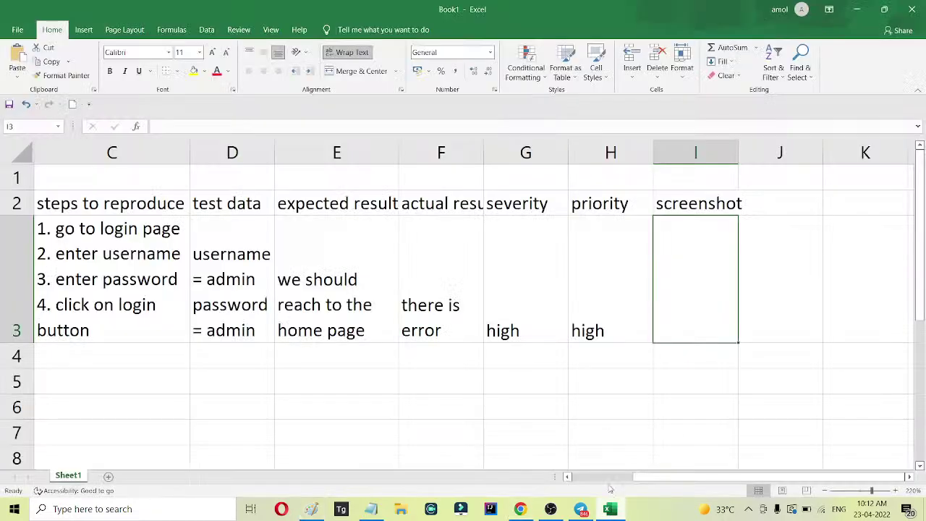
pyautogui.click(17, 29)
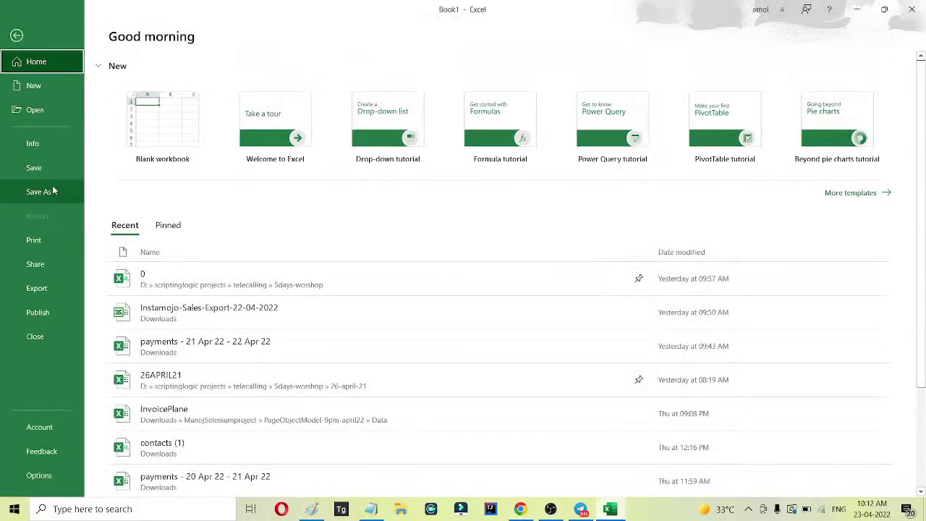
pyautogui.click(53, 191)
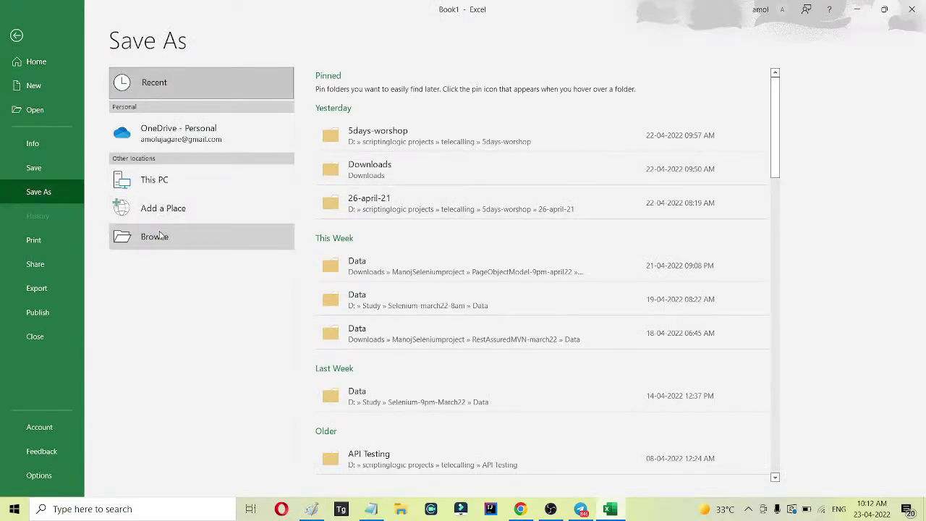
pyautogui.click(155, 237)
pyautogui.click(76, 344)
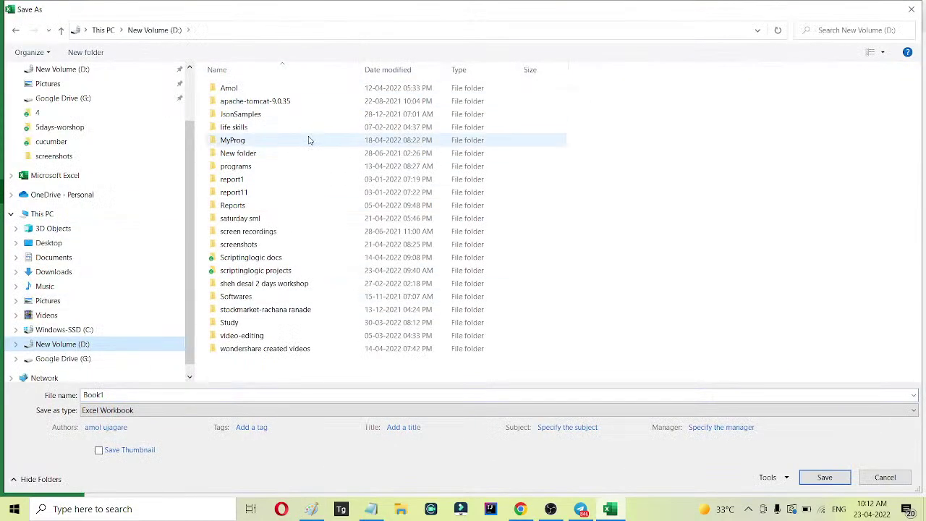
pyautogui.doubleClick(254, 218)
pyautogui.doubleClick(238, 192)
pyautogui.click(243, 89)
pyautogui.doubleClick(244, 89)
# Replace the name Book1 with 'bugs' and save the workbook.
pyautogui.click(147, 394)
pyautogui.doubleClick(151, 394)
pyautogui.write('bugs')
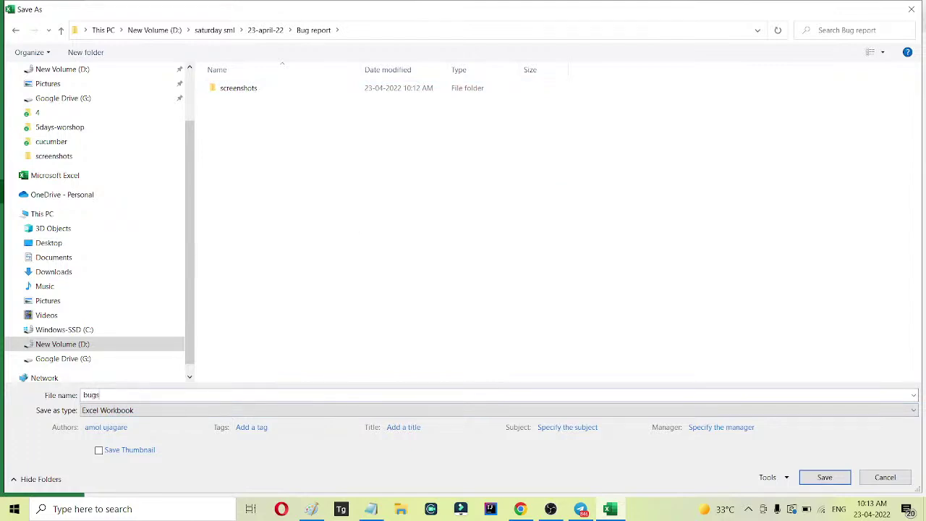
pyautogui.press('Return')
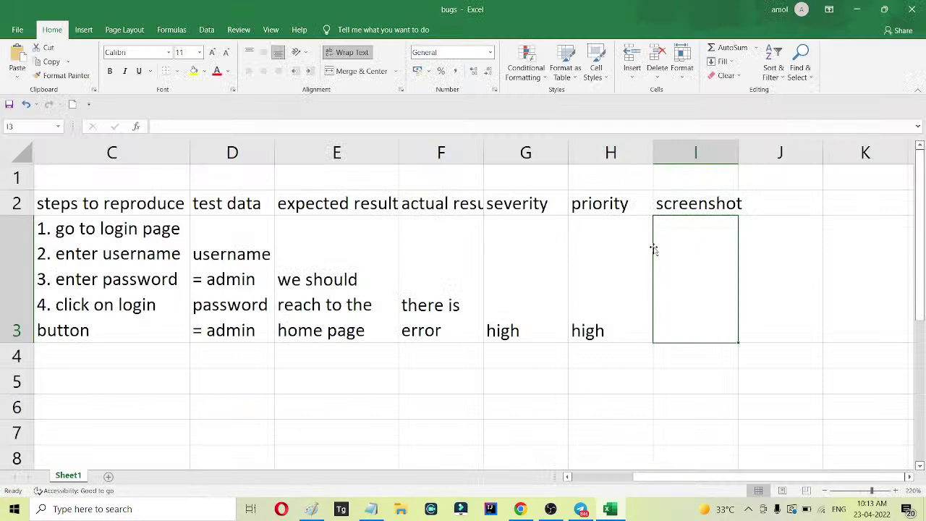
# Copy bug ID 101 from A3 into I3 under the screenshot column.
pyautogui.moveTo(698, 477); pyautogui.dragTo(661, 478)
pyautogui.click(74, 277)
pyautogui.hotkey('ctrl', 'c')
pyautogui.click(701, 275)
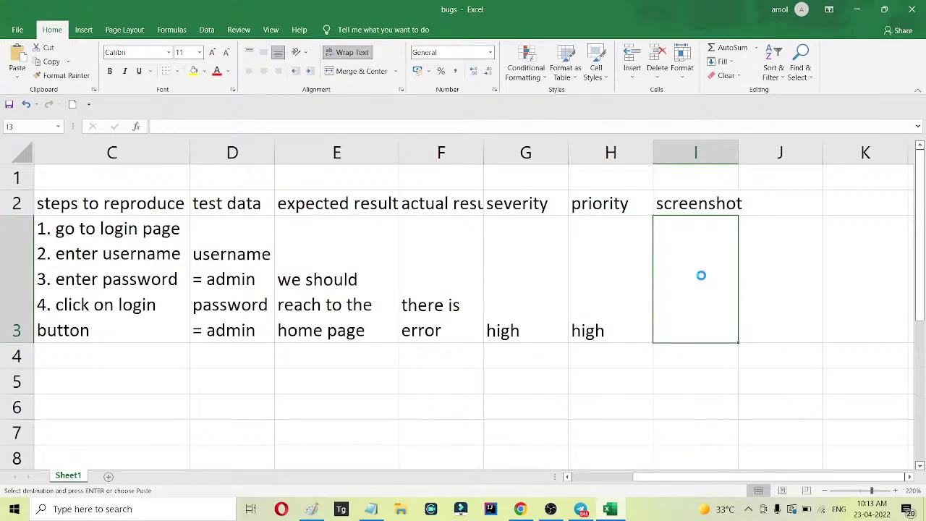
pyautogui.hotkey('ctrl', 'v')
pyautogui.click(793, 289)
# Hyperlink I3 to screenshots\101.png and open the link to check the image.
pyautogui.rightClick(706, 327)
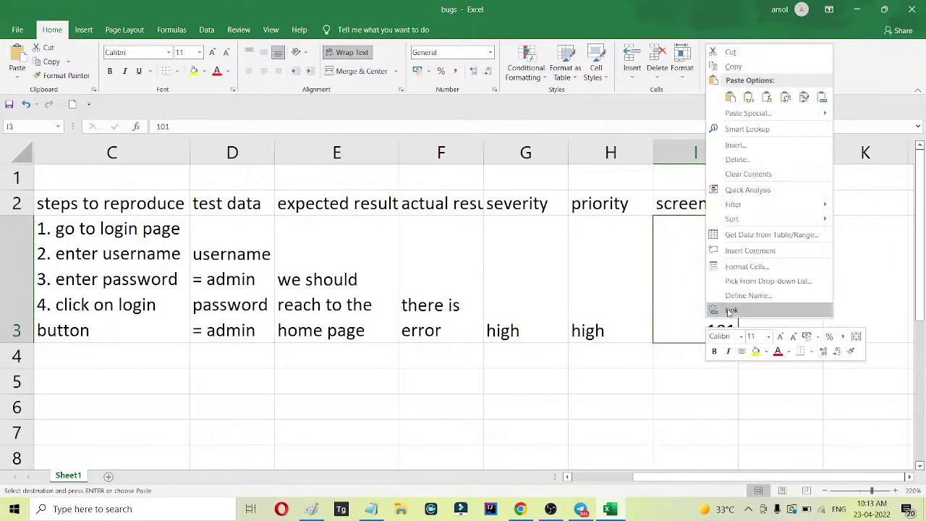
pyautogui.click(730, 310)
pyautogui.doubleClick(631, 264)
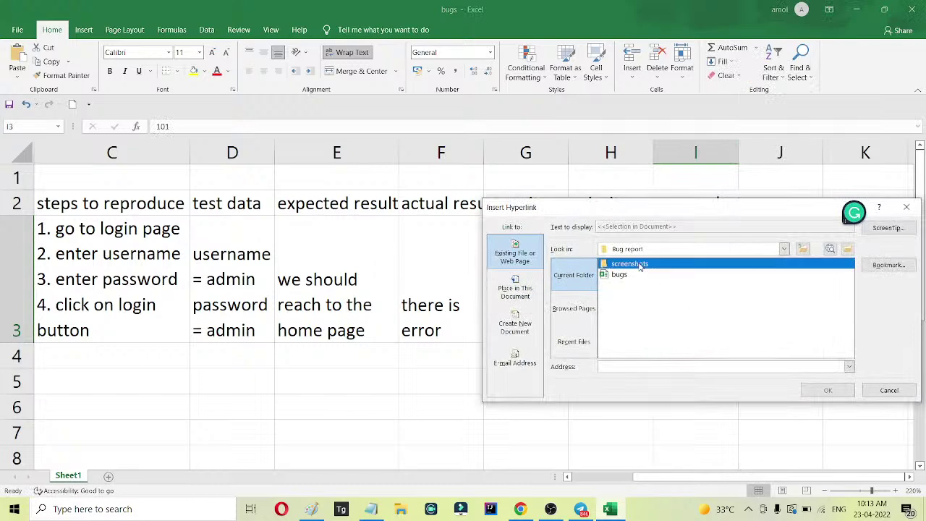
pyautogui.click(616, 264)
pyautogui.click(825, 388)
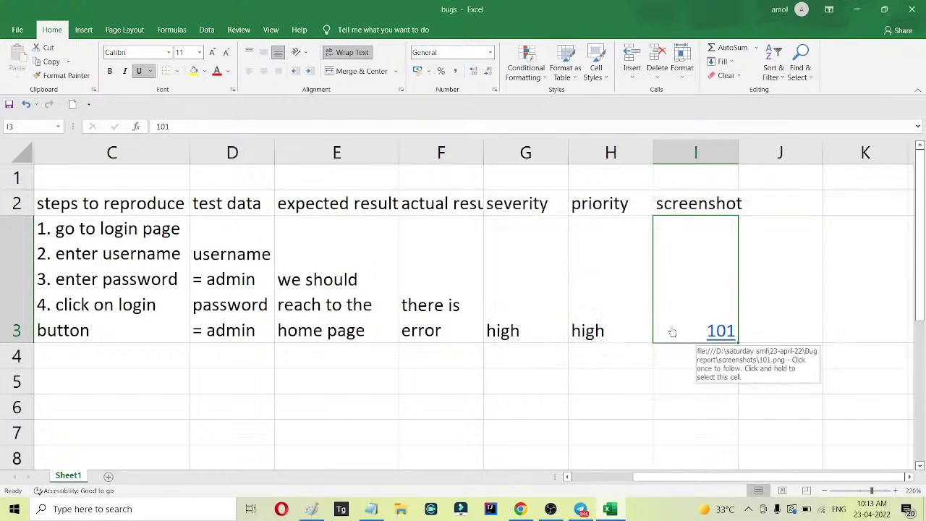
pyautogui.click(723, 335)
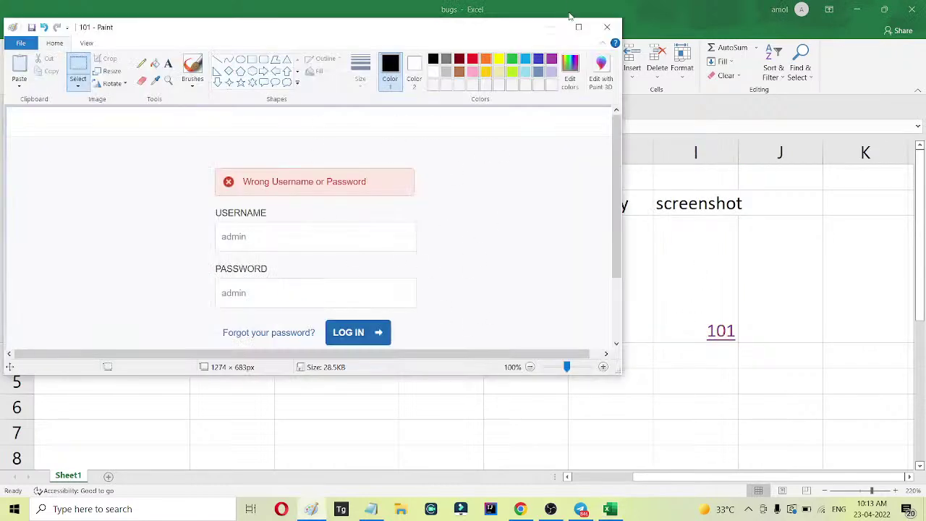
# Close the 101 screenshot preview, auto-fit column E to its expected result heading, and select D3.
pyautogui.click(607, 27)
pyautogui.moveTo(699, 477); pyautogui.dragTo(506, 477)
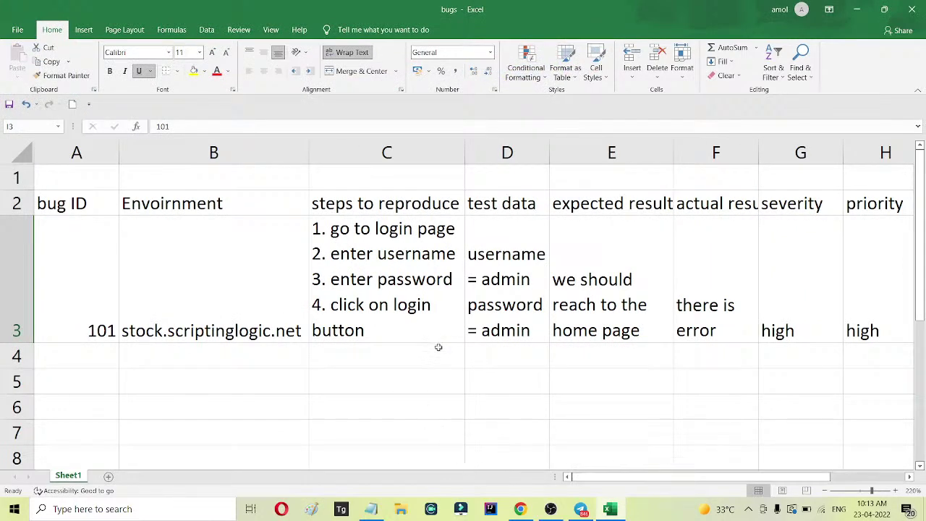
pyautogui.scroll(-3, 440, 342)
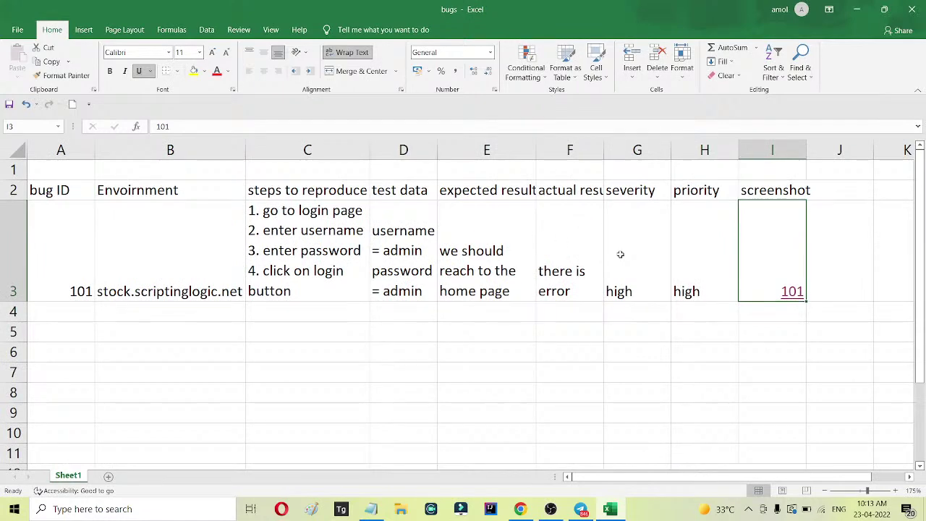
pyautogui.doubleClick(536, 149)
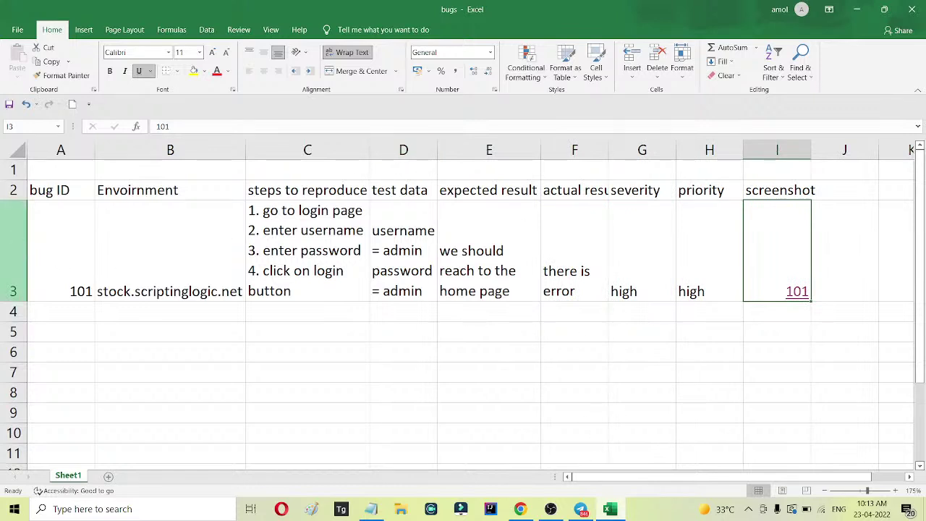
pyautogui.click(13, 250)
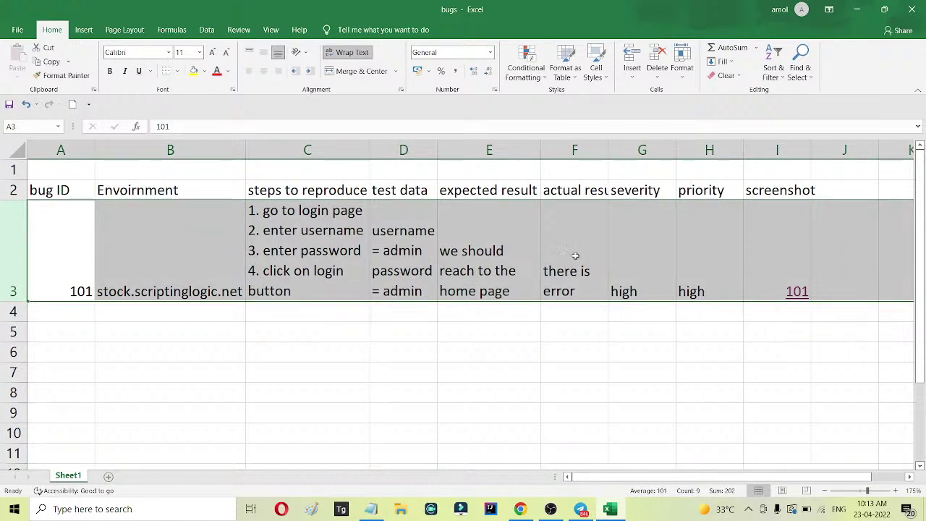
pyautogui.click(400, 257)
# Drag column D's right border wider so bug 101's username and password each fit on one line.
pyautogui.moveTo(438, 143); pyautogui.dragTo(490, 144)
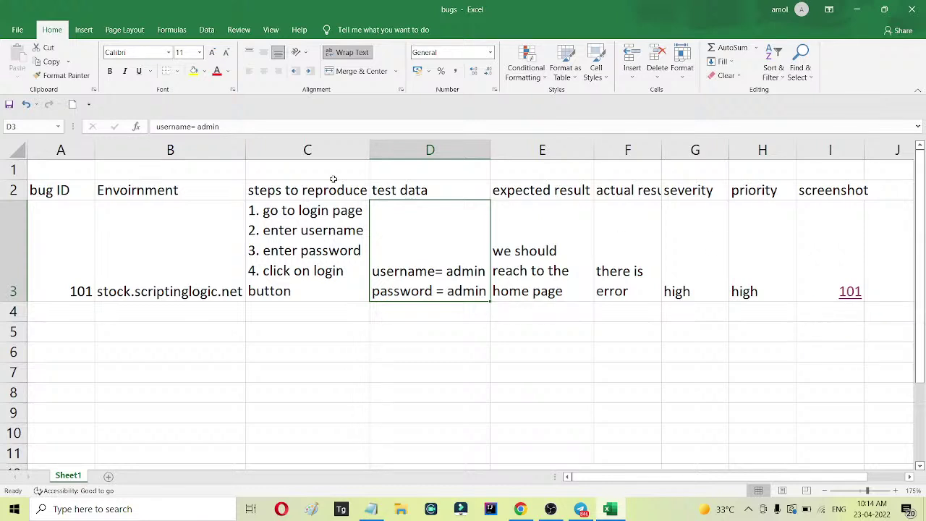
# Search the web for 'mantis bt' and start the mantisbt-2.25.3.zip download from the MantisBT site.
pyautogui.click(520, 509)
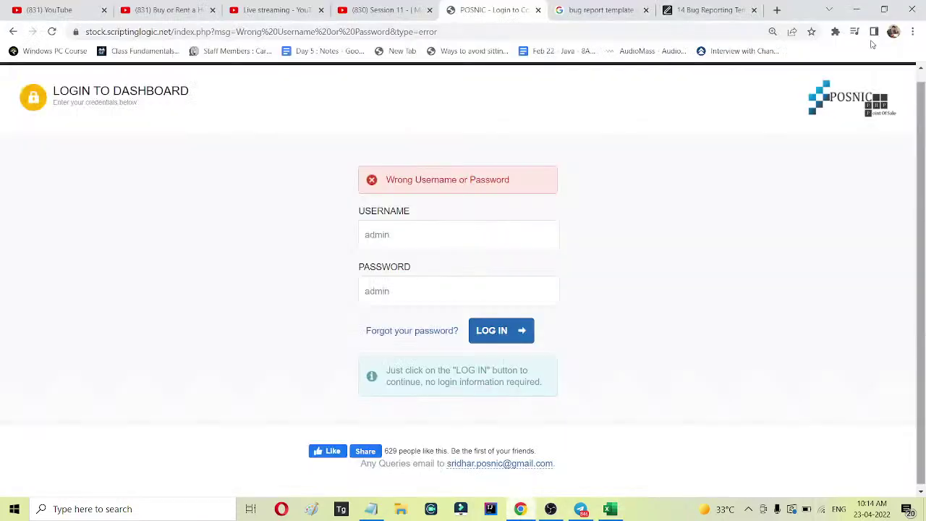
pyautogui.click(777, 11)
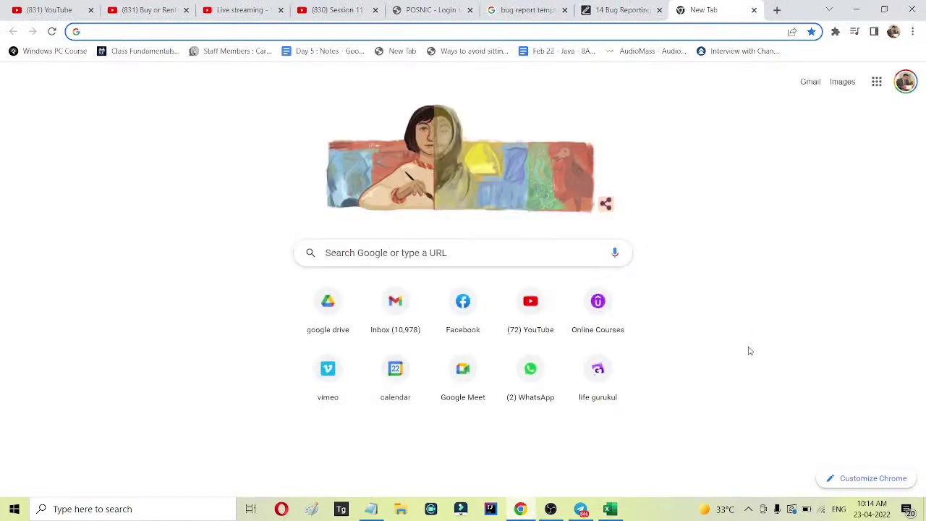
pyautogui.write('manti')
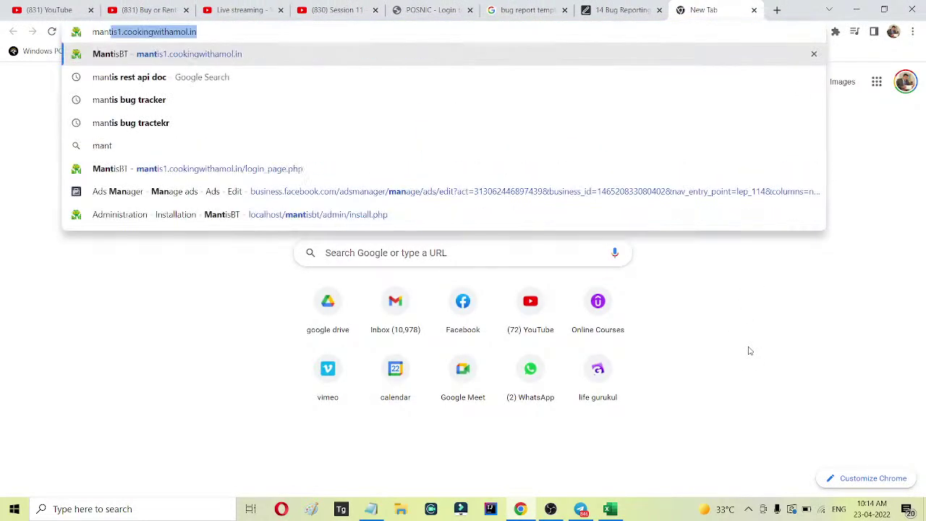
pyautogui.write('s bt')
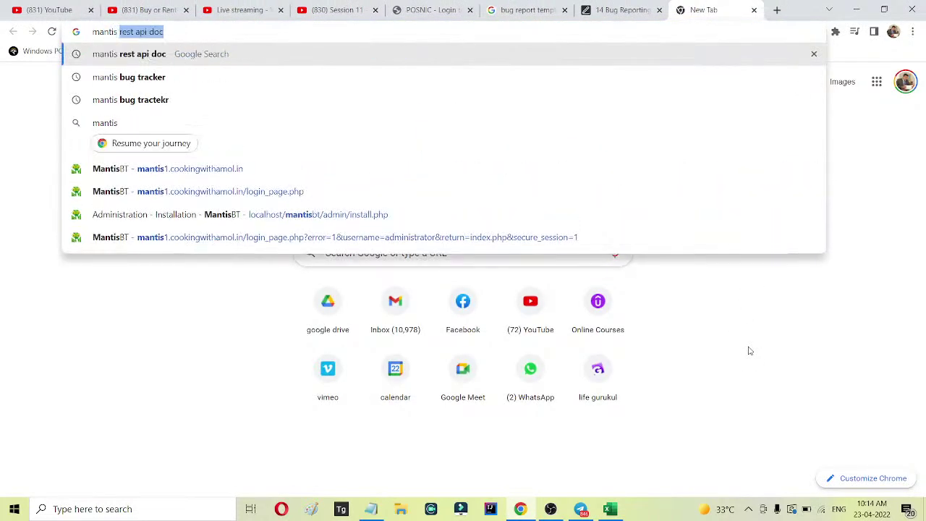
pyautogui.press('Return')
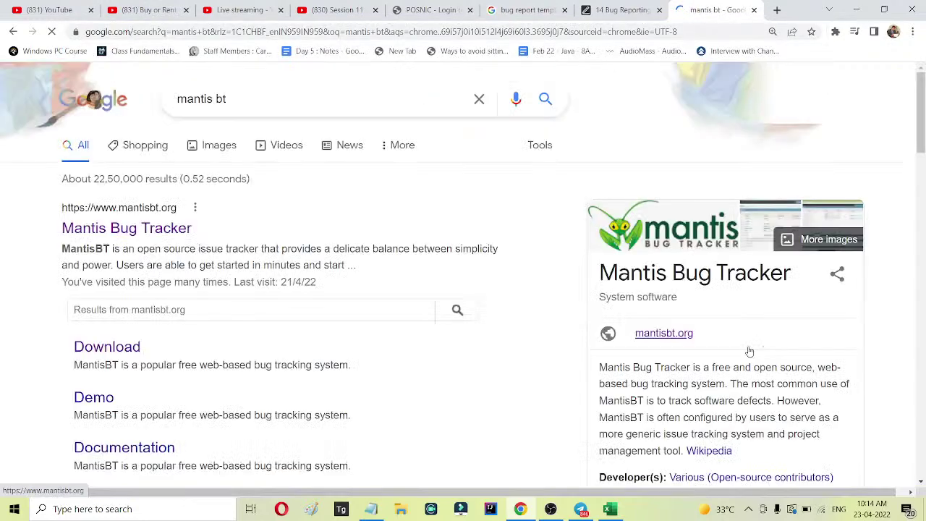
pyautogui.rightClick(168, 231)
pyautogui.click(221, 240)
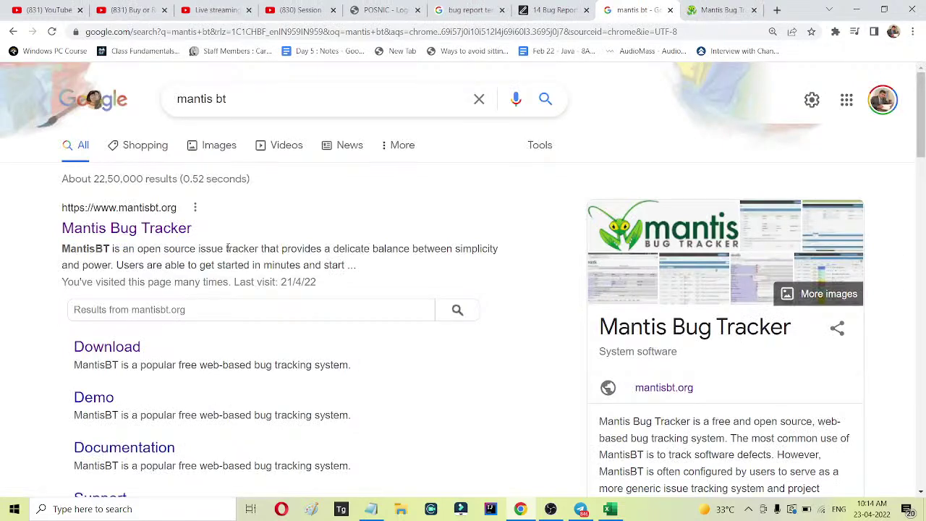
pyautogui.click(720, 10)
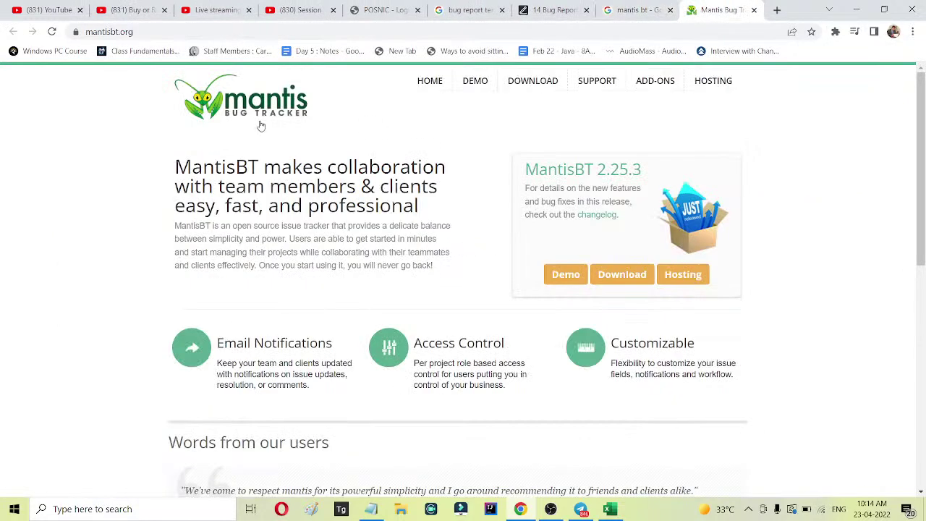
pyautogui.click(624, 274)
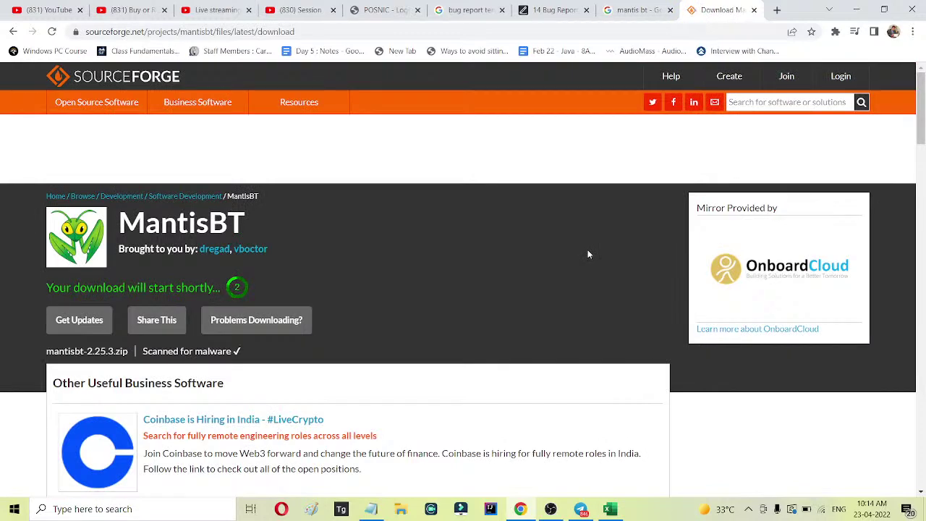
# Reopen mantisbt.org in a new tab and copy its web address.
pyautogui.click(631, 9)
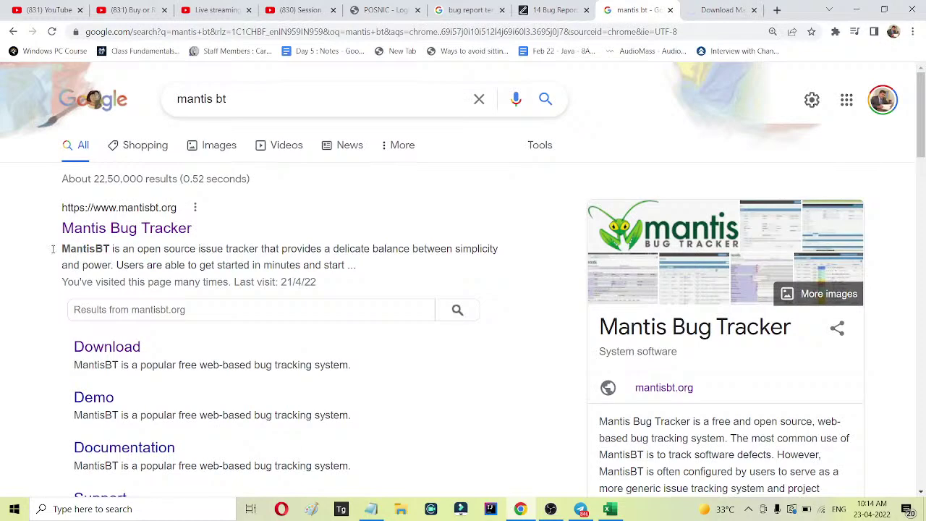
pyautogui.rightClick(135, 228)
pyautogui.click(155, 236)
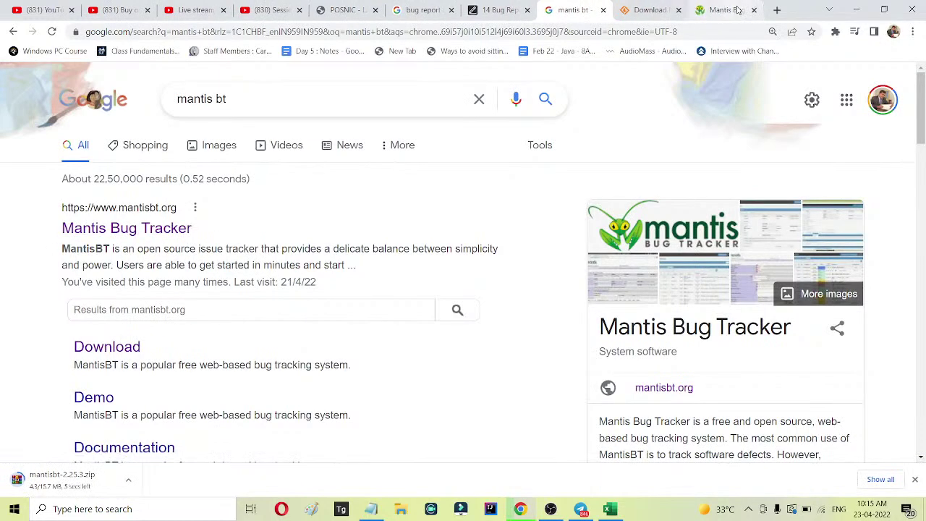
pyautogui.click(737, 9)
pyautogui.click(508, 30)
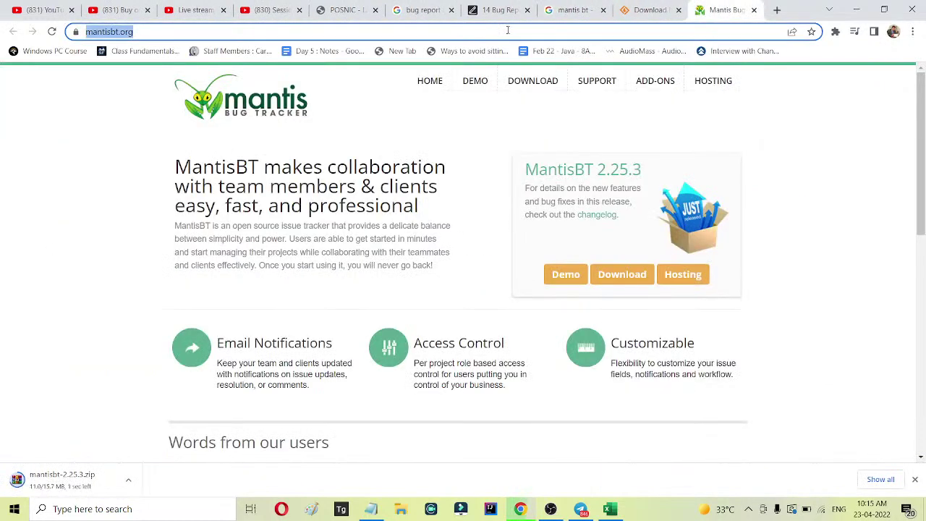
pyautogui.click(370, 509)
pyautogui.click(279, 214)
pyautogui.press('Return')
pyautogui.press('Return')
pyautogui.write('d')
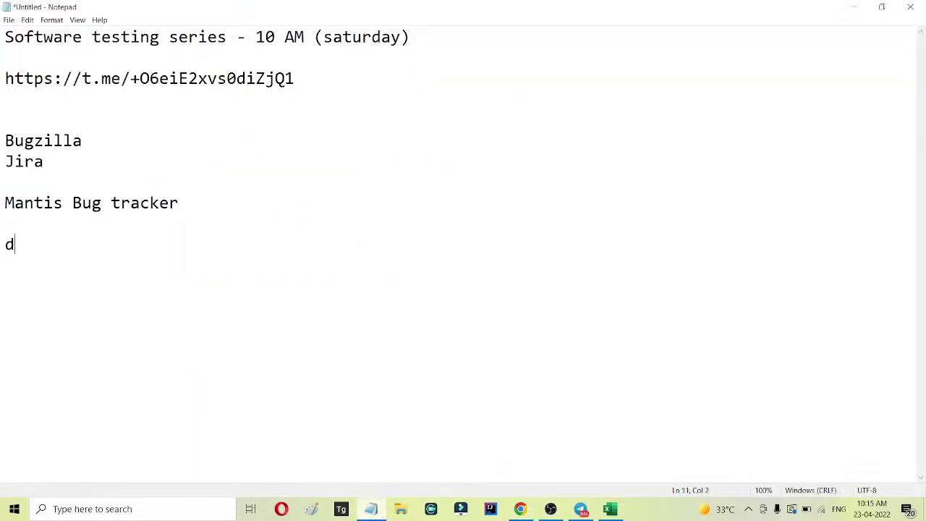
pyautogui.write('ownload ')
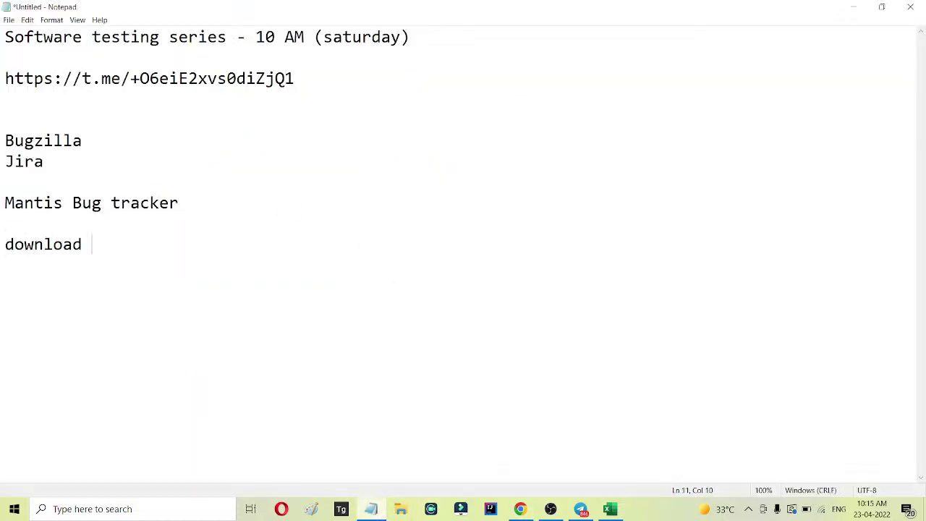
pyautogui.write('mantis -->')
pyautogui.hotkey('ctrl', 'v')
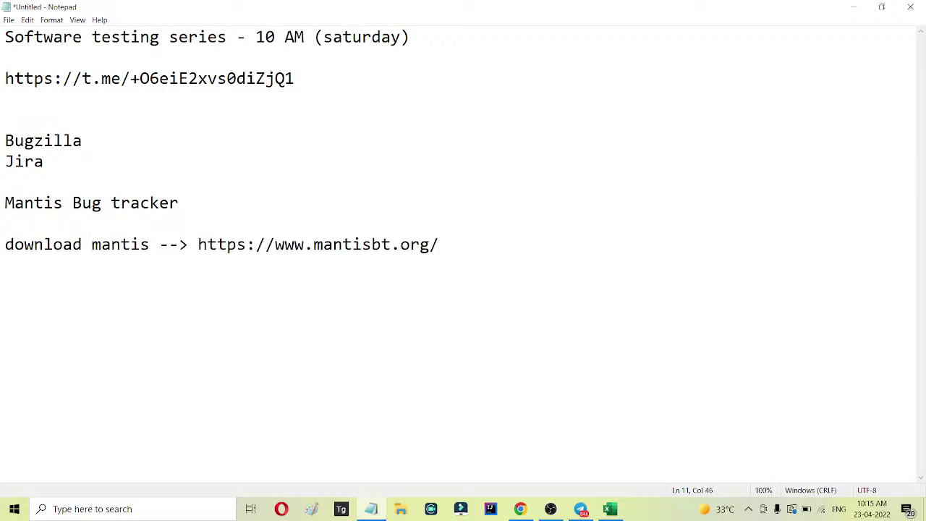
pyautogui.press('Return')
pyautogui.press('Return')
pyautogui.write('to instal')
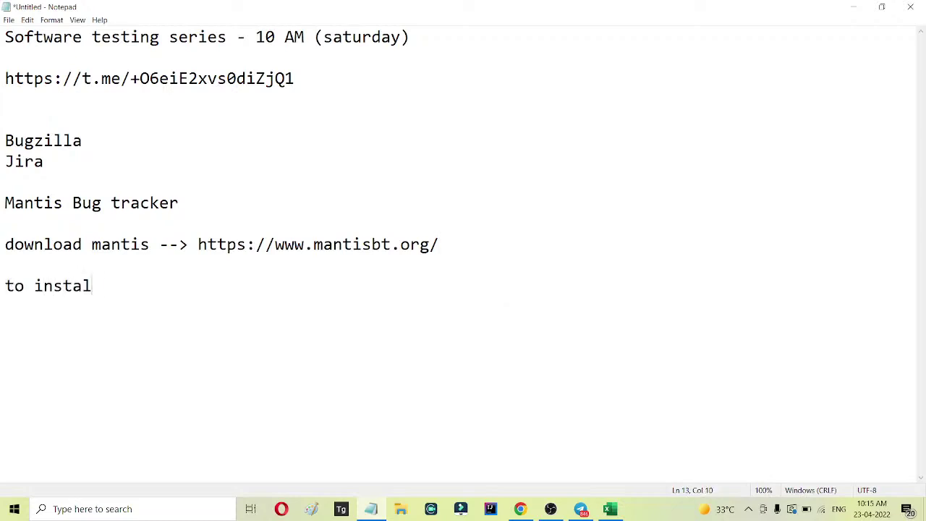
pyautogui.write('l mantis we will need')
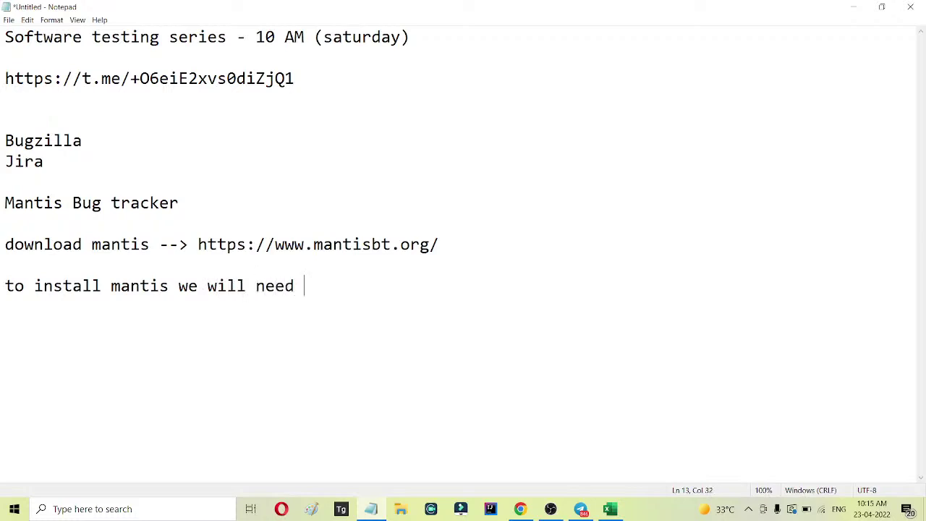
pyautogui.write(' xammp')
# Search for xampp and open the Apache Friends site in a new tab.
pyautogui.click(520, 508)
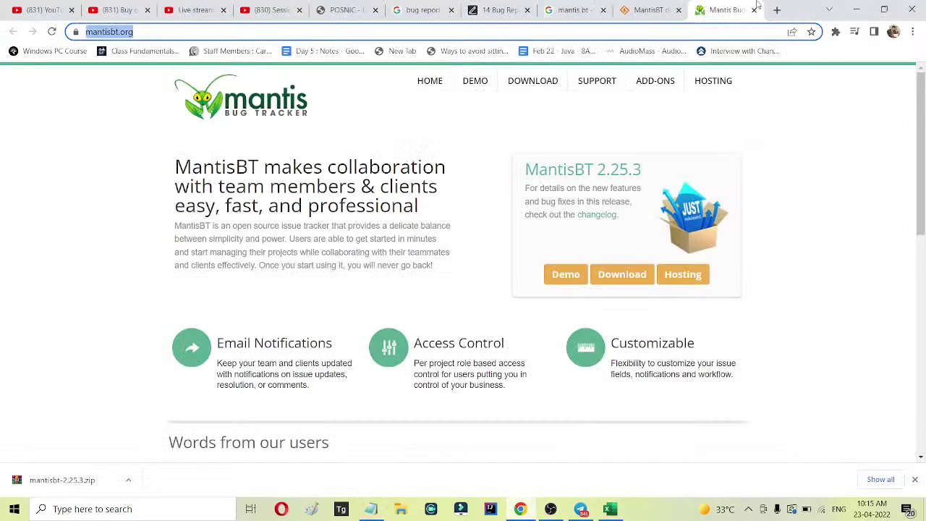
pyautogui.click(777, 11)
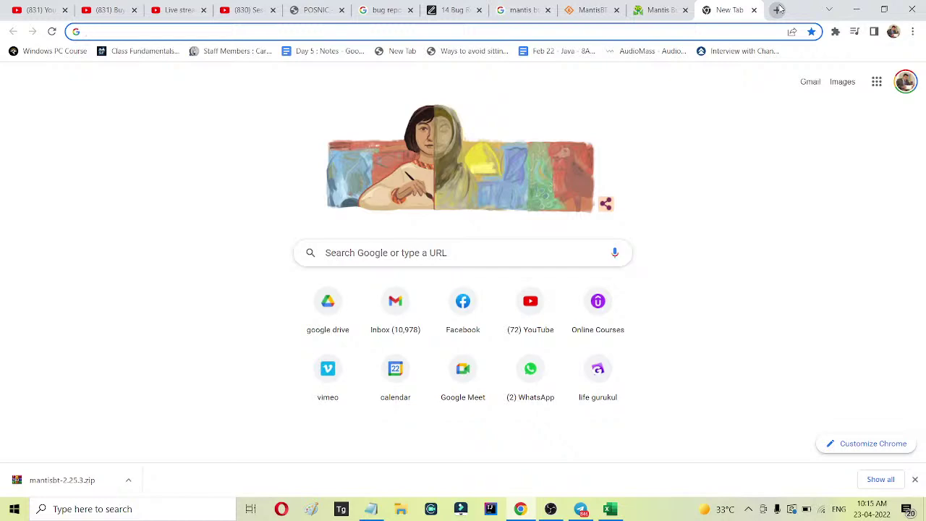
pyautogui.write('xa')
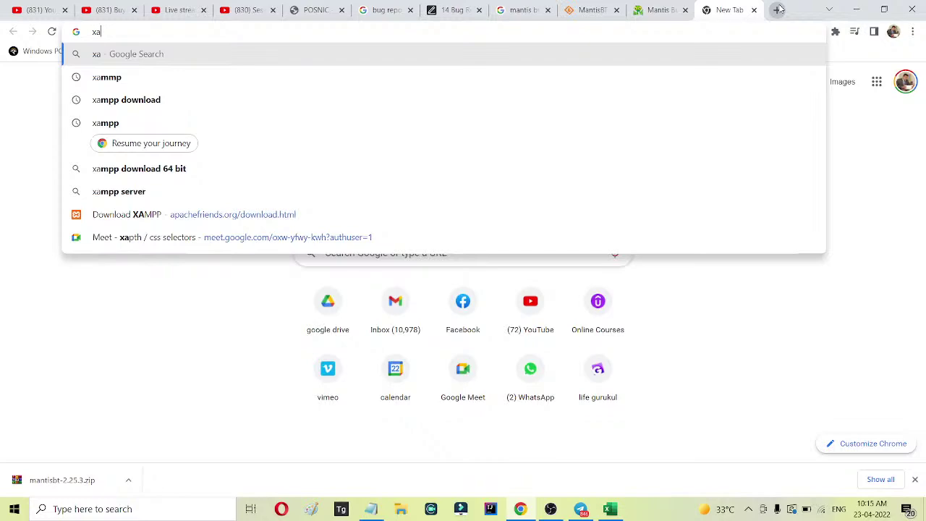
pyautogui.write('mpp')
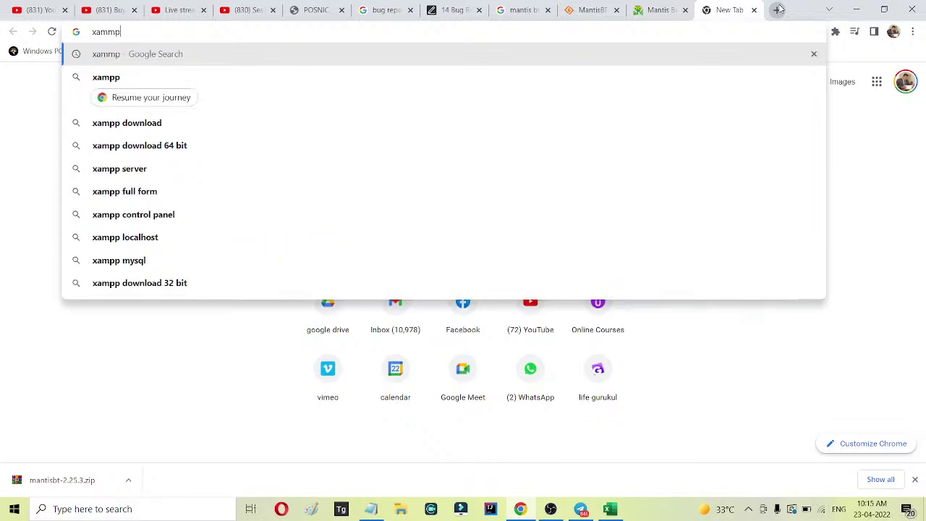
pyautogui.press('Return')
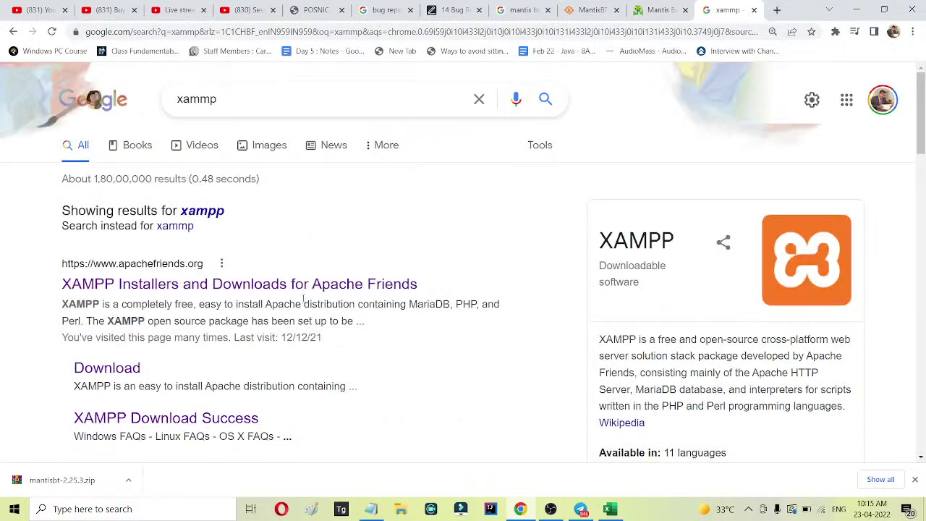
pyautogui.keyDown('ctrl'); pyautogui.click(305, 285); pyautogui.keyUp('ctrl')
pyautogui.click(734, 9)
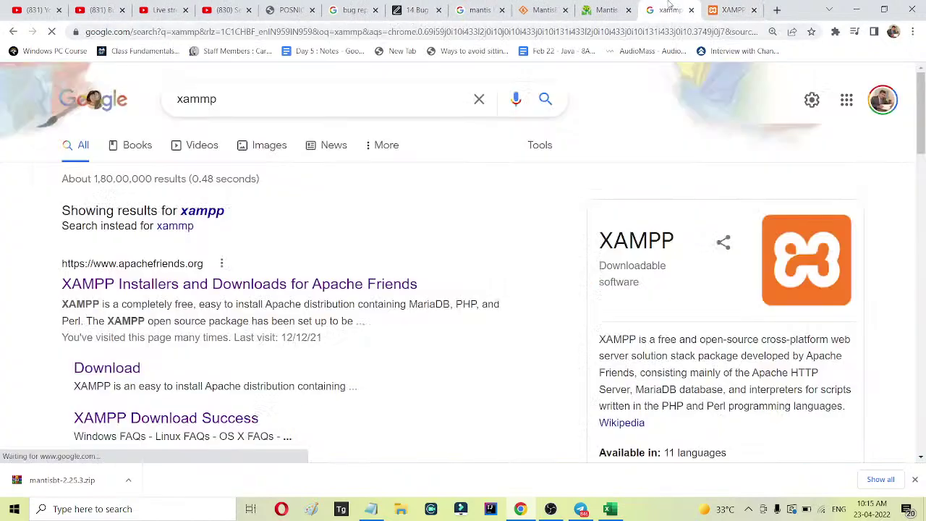
pyautogui.click(671, 7)
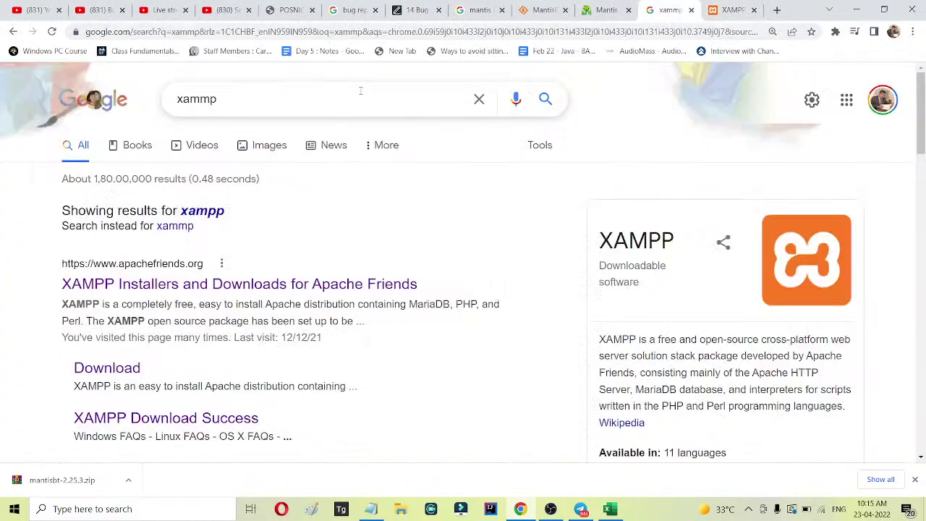
pyautogui.keyDown('ctrl'); pyautogui.click(305, 285); pyautogui.keyUp('ctrl')
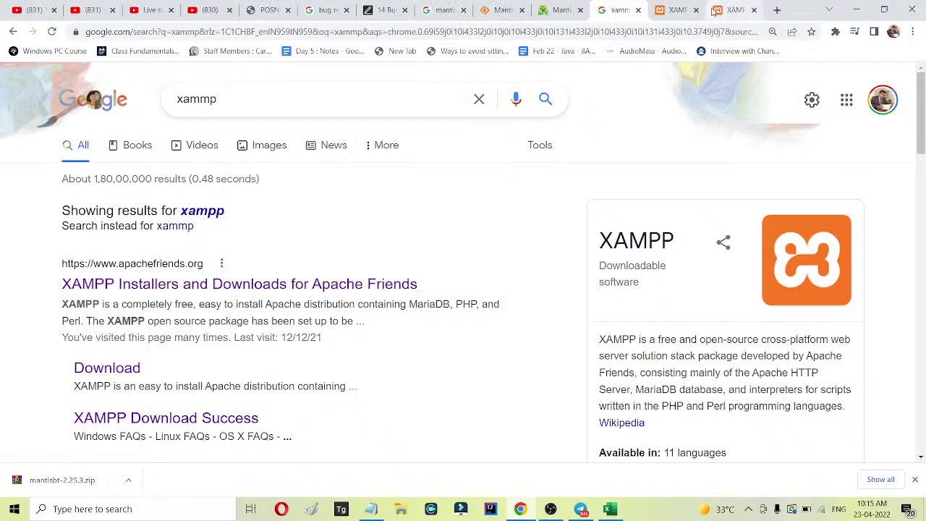
pyautogui.click(734, 10)
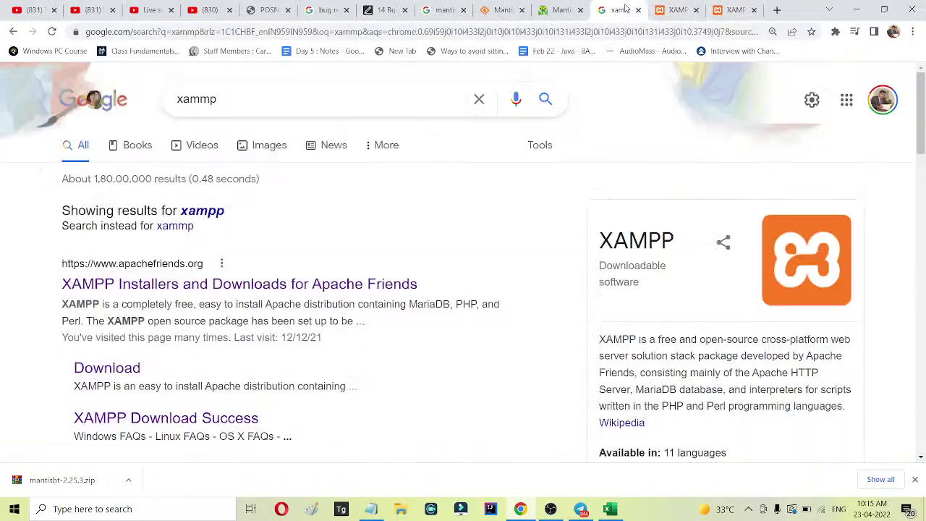
# Open the XAMPP Download result in a new tab and select its page address.
pyautogui.click(631, 8)
pyautogui.scroll(-3, 358, 123)
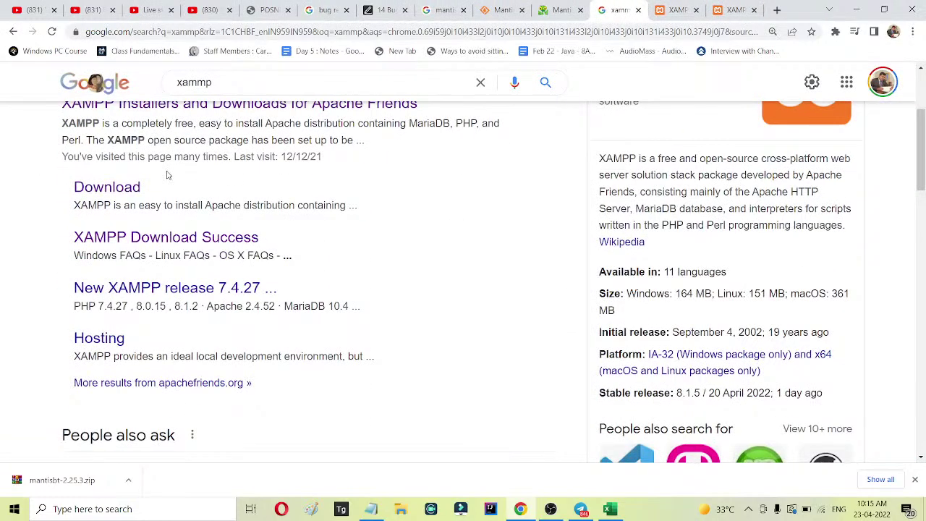
pyautogui.keyDown('ctrl'); pyautogui.click(149, 194); pyautogui.keyUp('ctrl')
pyautogui.click(736, 9)
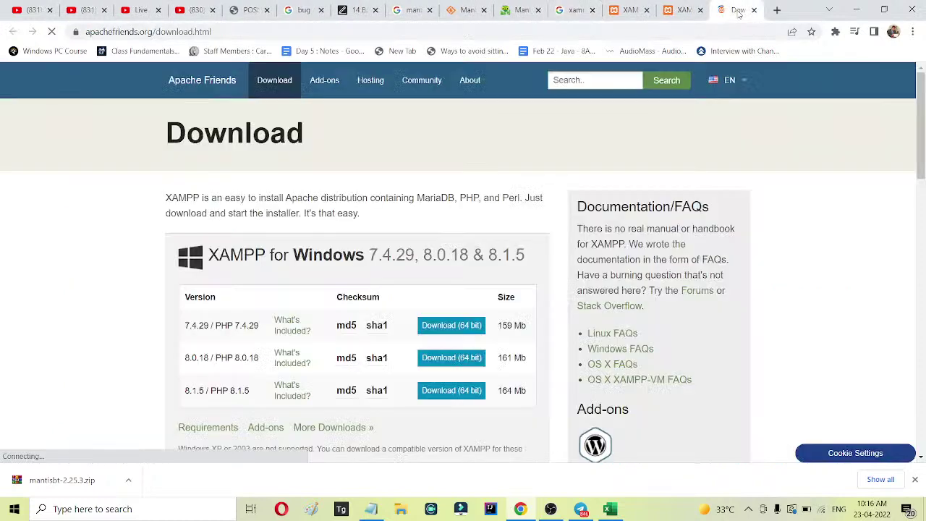
pyautogui.click(242, 32)
pyautogui.hotkey('ctrl', 'c')
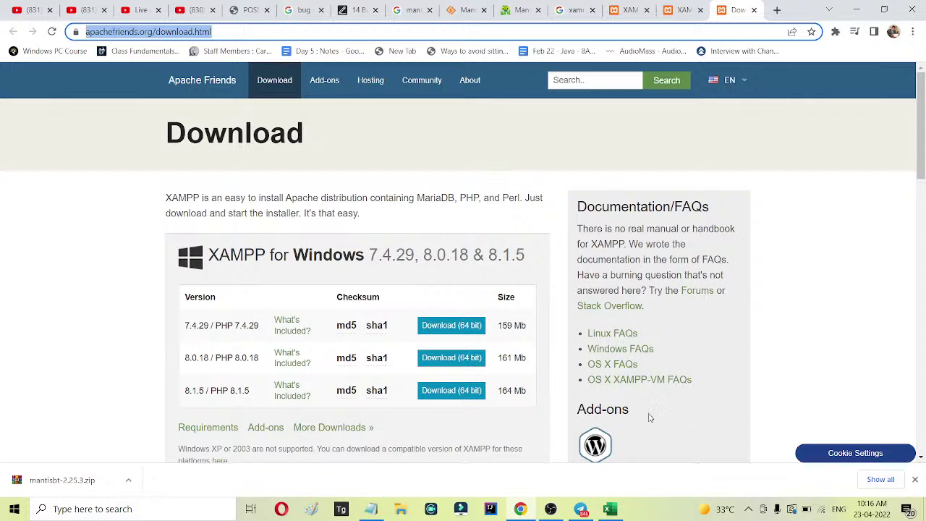
# Correct xammp to xampp and paste the apachefriends.org download.html link on a new line.
pyautogui.click(371, 510)
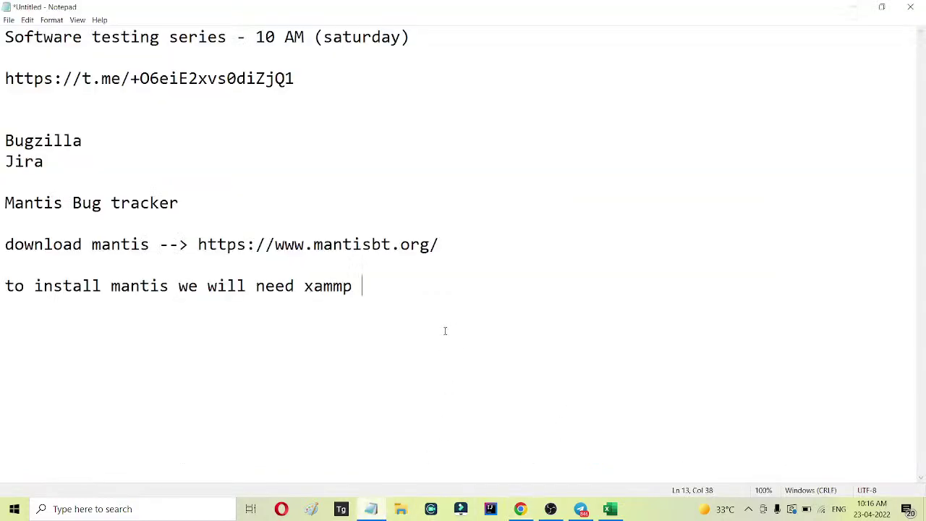
pyautogui.moveTo(332, 285); pyautogui.dragTo(342, 285)
pyautogui.write('p')
pyautogui.click(363, 289)
pyautogui.press('Return')
pyautogui.hotkey('ctrl', 'v')
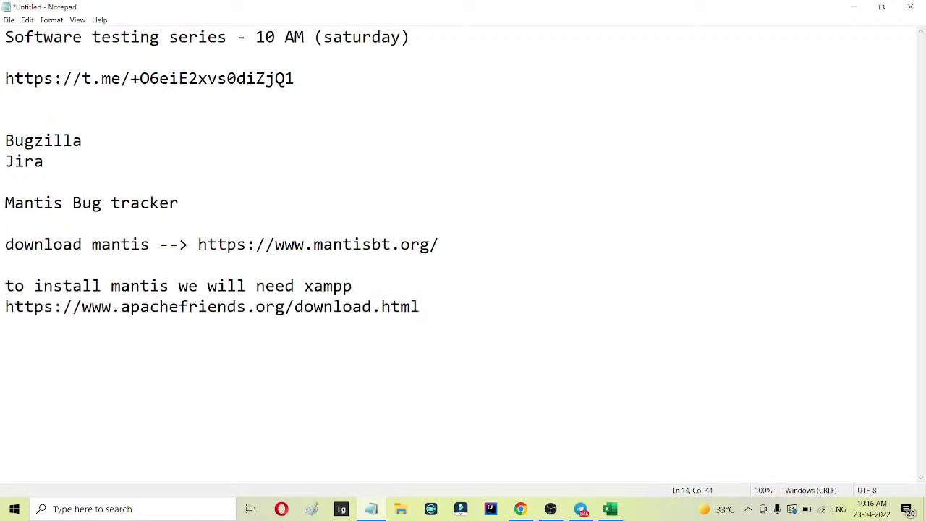
pyautogui.press('Return')
pyautogui.press('Return')
pyautogui.write('download')
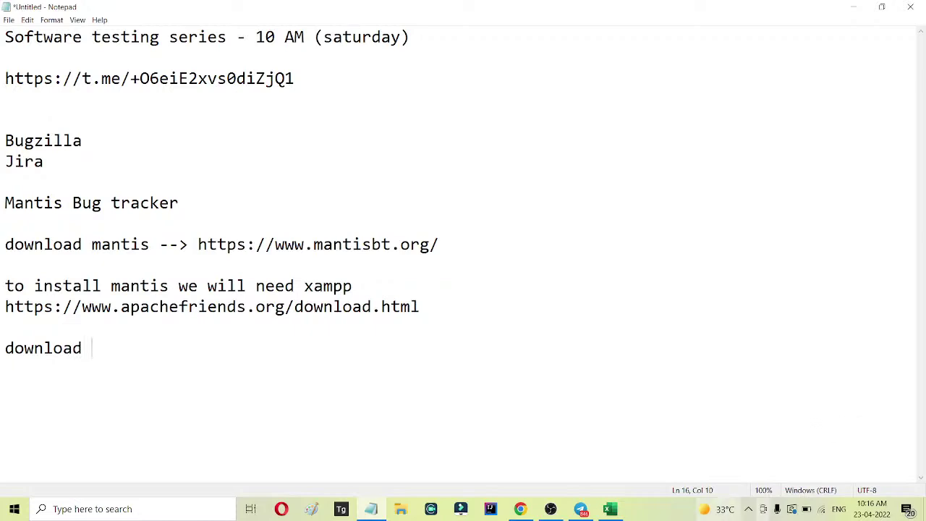
# Write 'download 7.4.29 version and install on your pc/laptop', copying 7.4.29 from the download page.
pyautogui.click(520, 508)
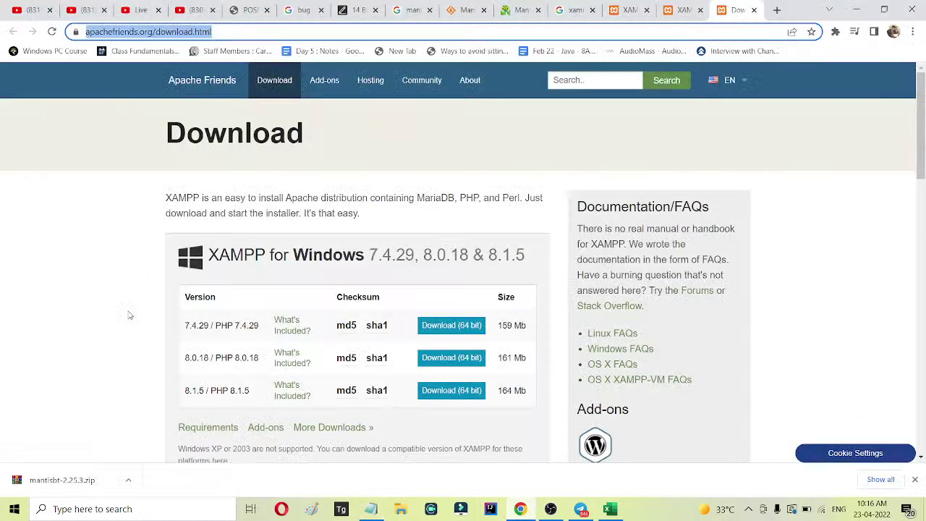
pyautogui.moveTo(186, 326); pyautogui.dragTo(211, 330)
pyautogui.hotkey('ctrl', 'c')
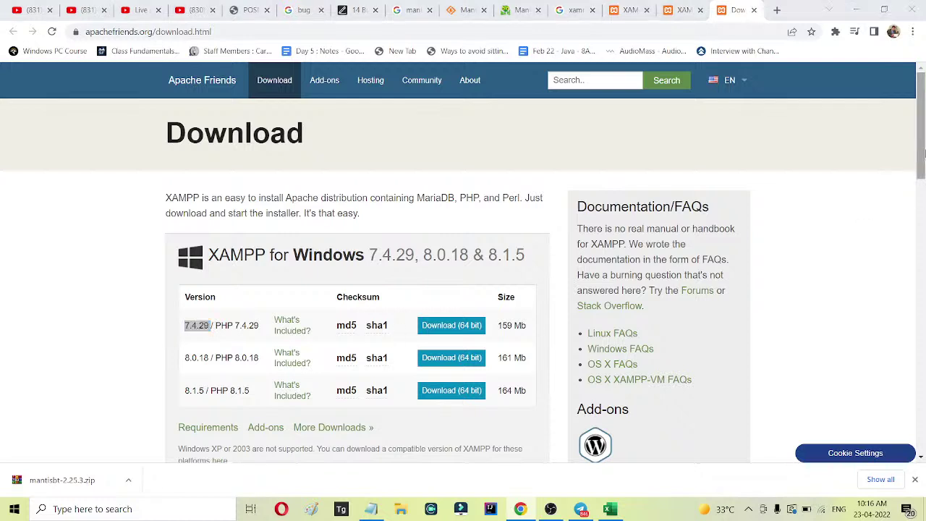
pyautogui.hotkey('alt', 'Tab')
pyautogui.hotkey('ctrl', 'v')
pyautogui.write('v')
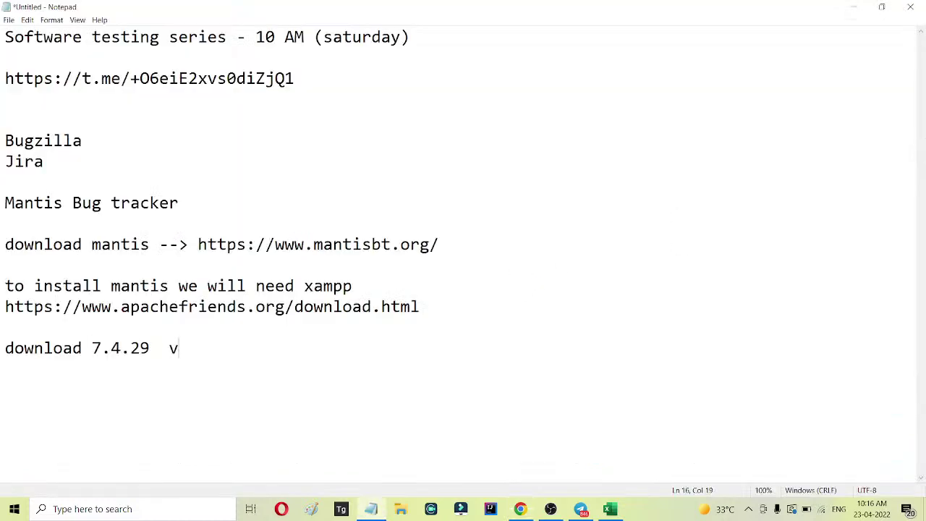
pyautogui.write('ersion and')
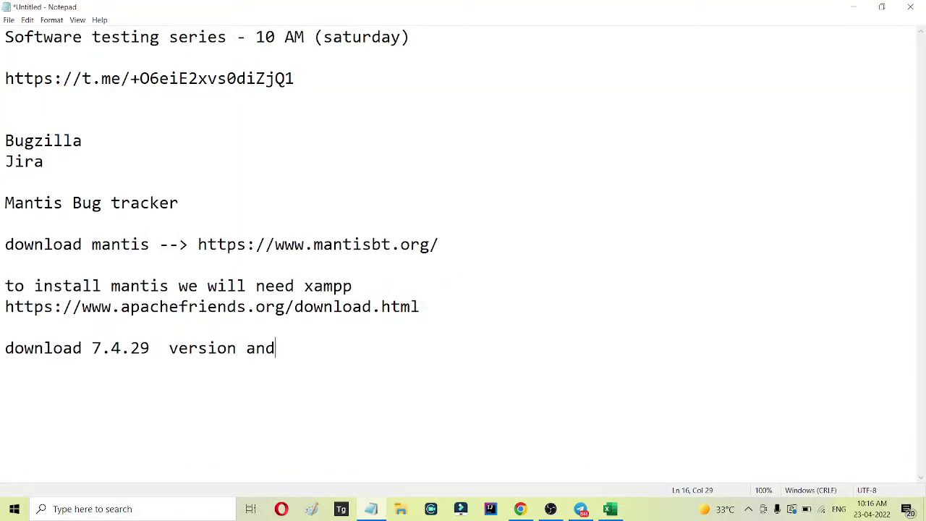
pyautogui.write(' install ')
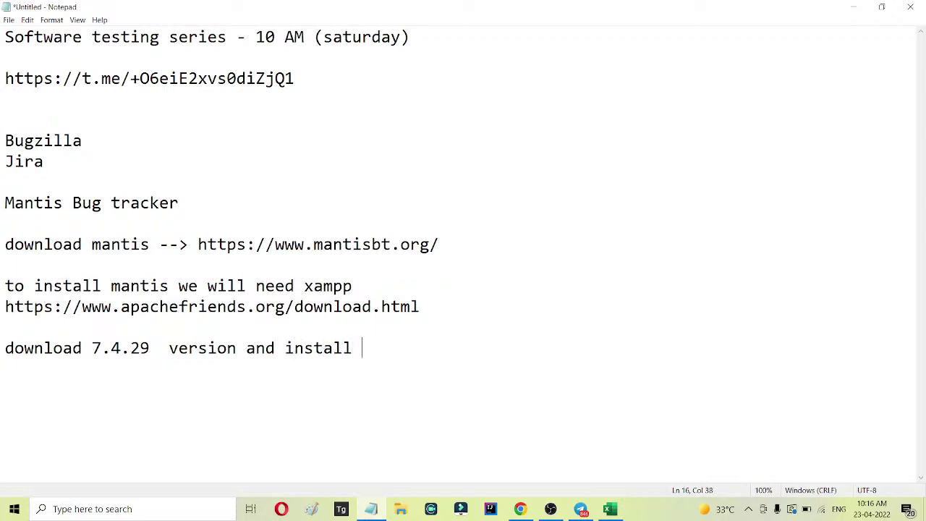
pyautogui.write('on your pc/lao')
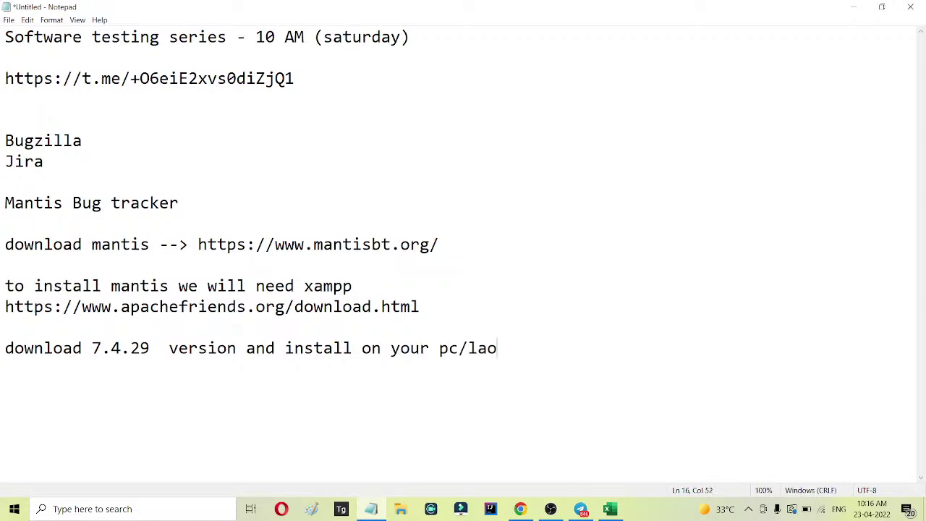
pyautogui.press('BackSpace')
pyautogui.write('ptop')
pyautogui.moveTo(421, 307); pyautogui.dragTo(2, 303)
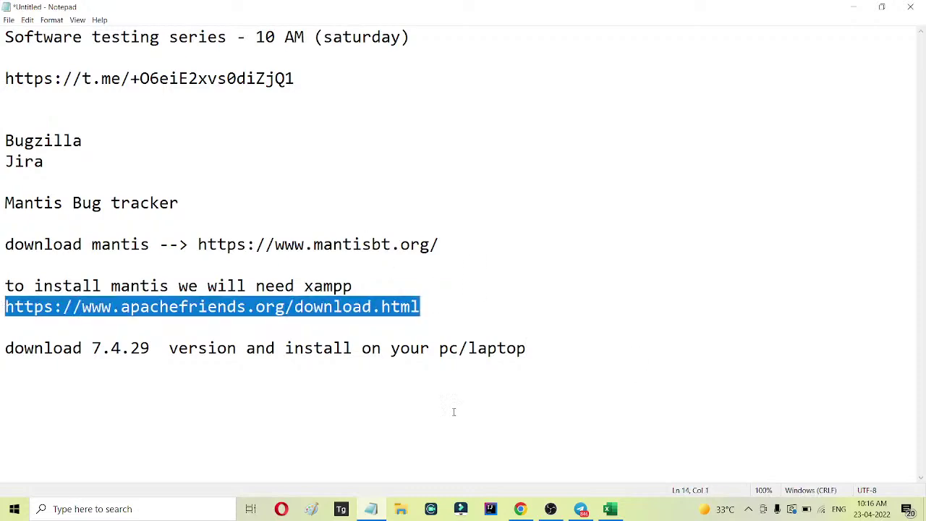
# Return to Chrome's apachefriends.org XAMPP Download page offering Windows 7.4.29.
pyautogui.click(520, 508)
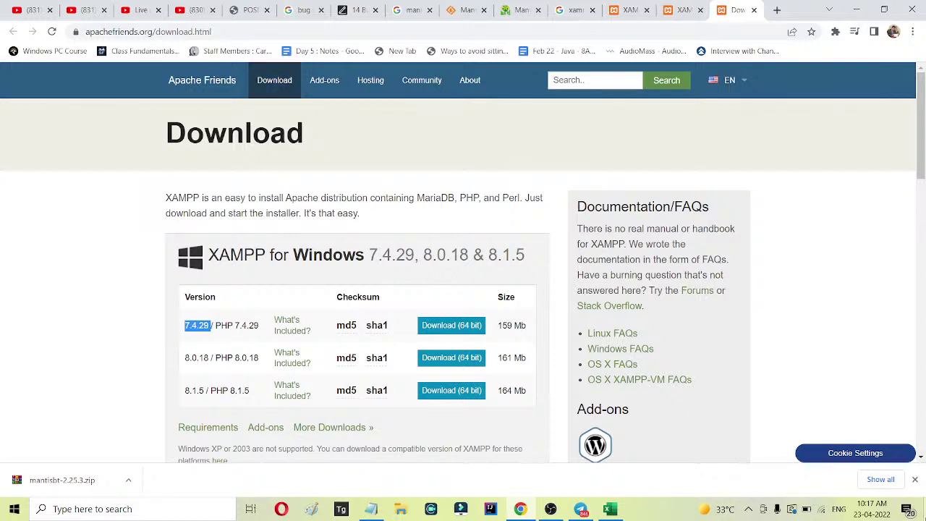
# Search Windows for xampp, close the Bitnami for XAMPP page it opened, and show the desktop.
pyautogui.press('super')
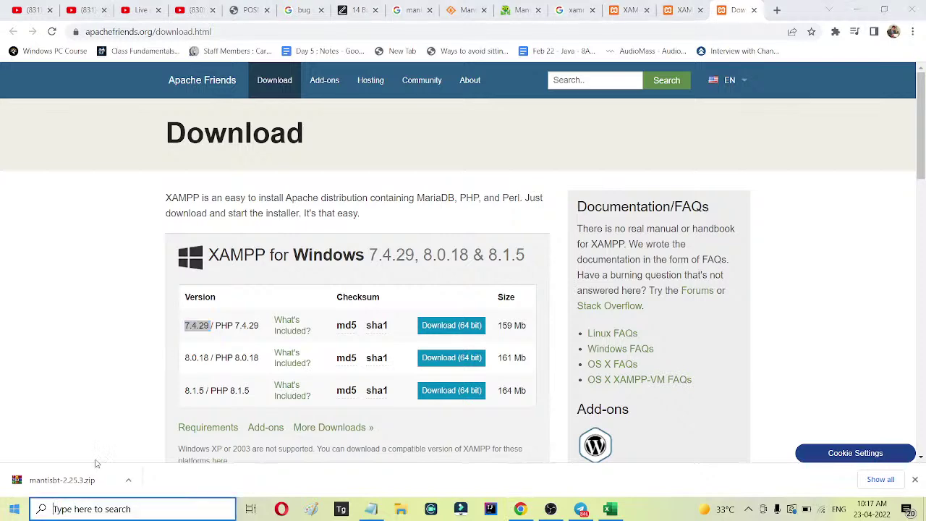
pyautogui.write('x')
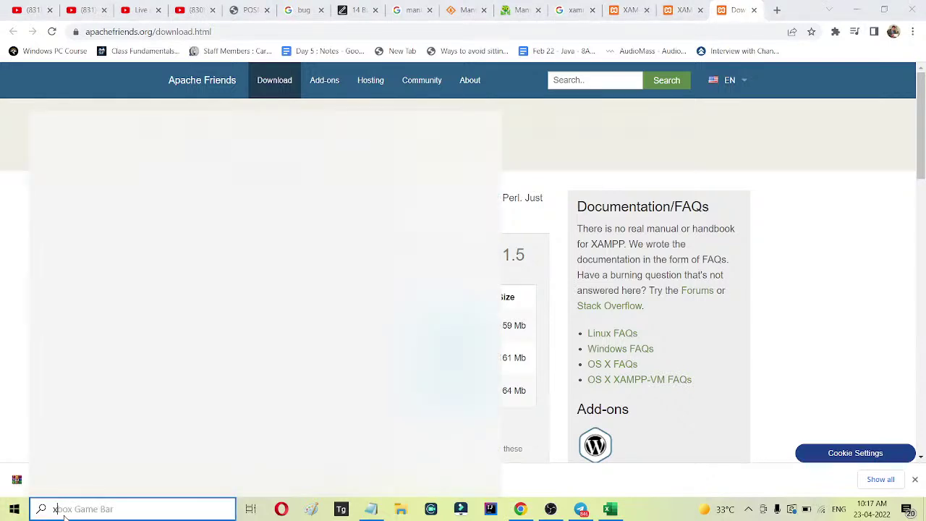
pyautogui.write('am')
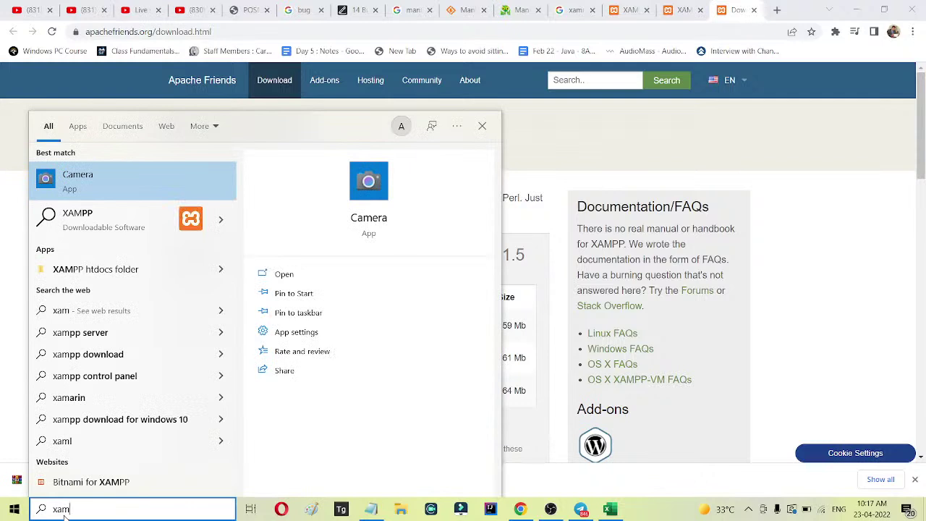
pyautogui.write('pp')
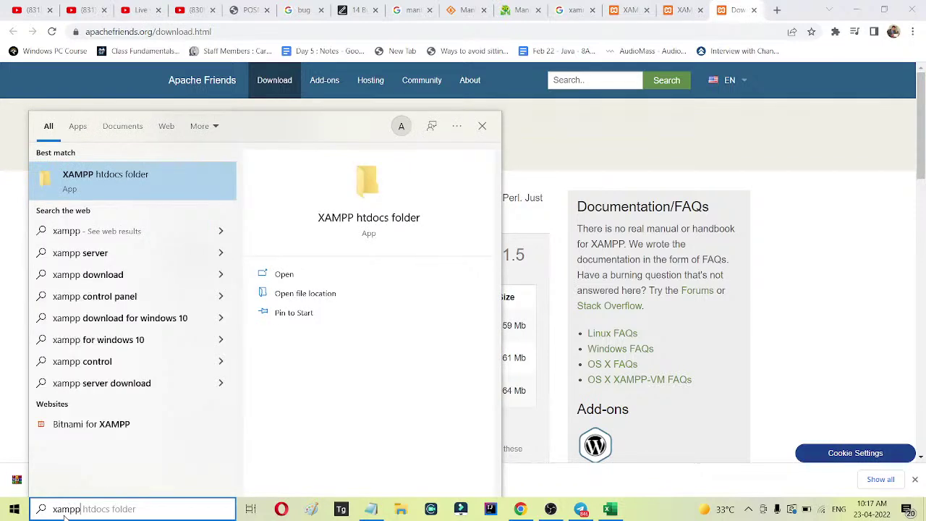
pyautogui.click(119, 425)
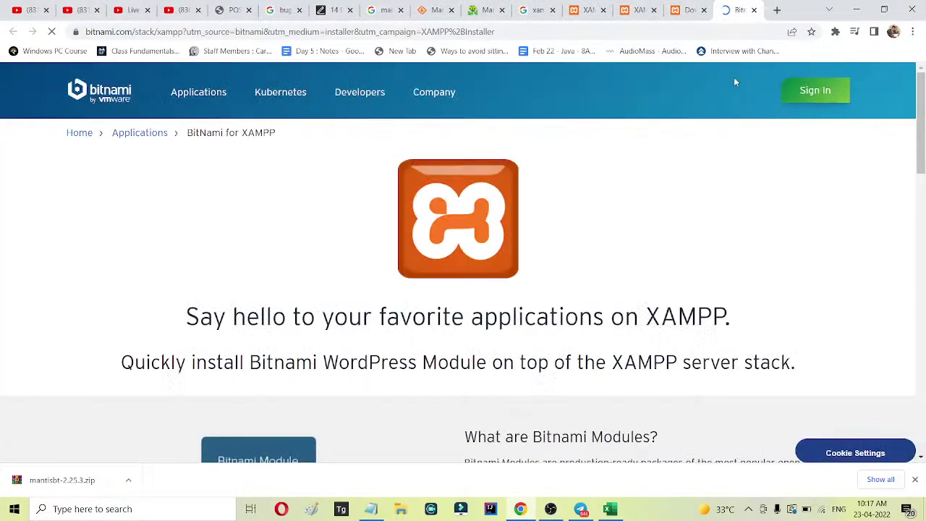
pyautogui.click(753, 10)
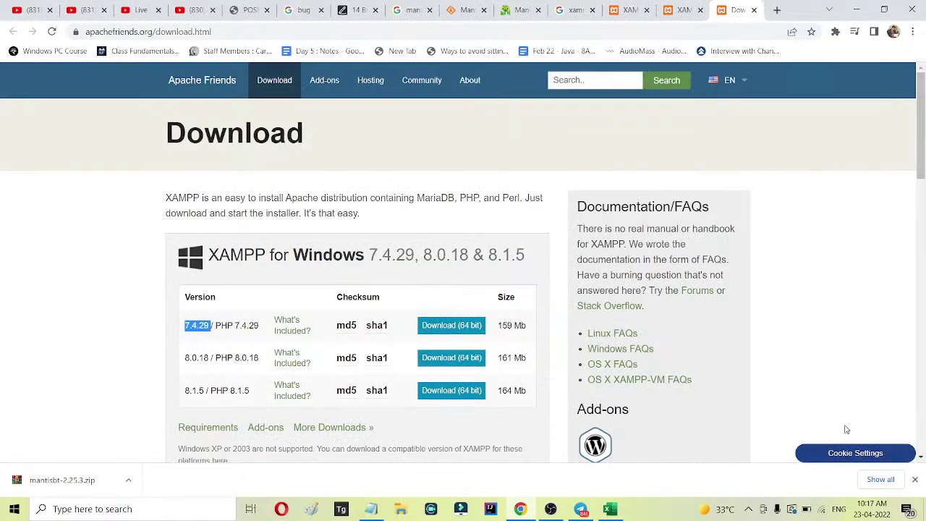
pyautogui.press('super+d')
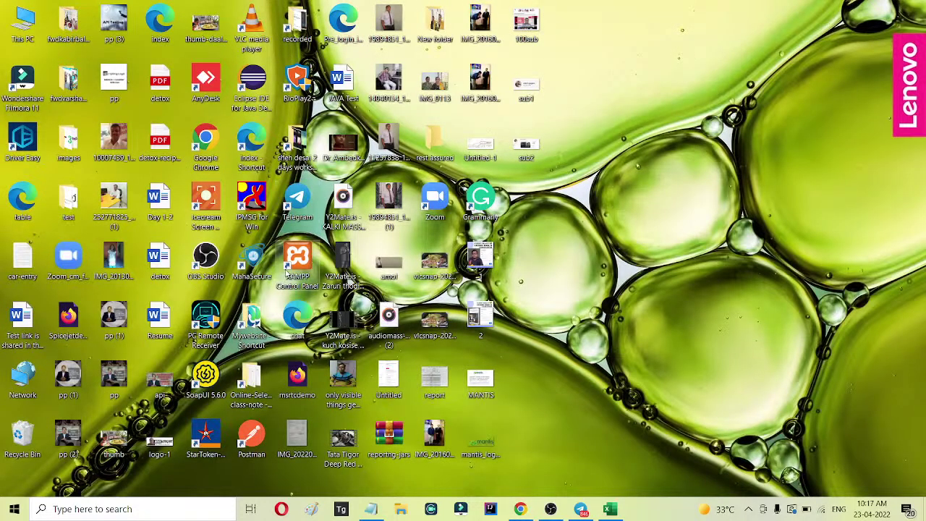
# Launch the XAMPP Control Panel shortcut, then open the C:\xampp folder in File Explorer.
pyautogui.doubleClick(297, 264)
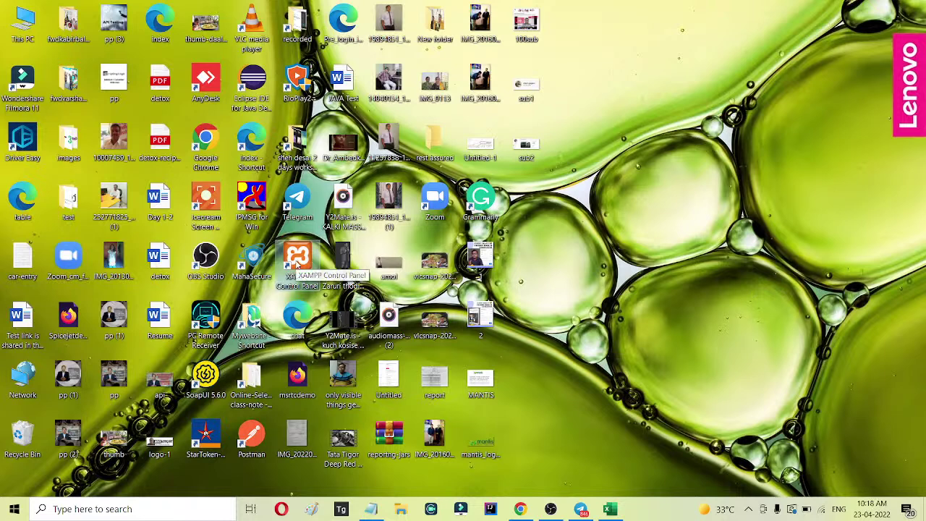
pyautogui.click(402, 510)
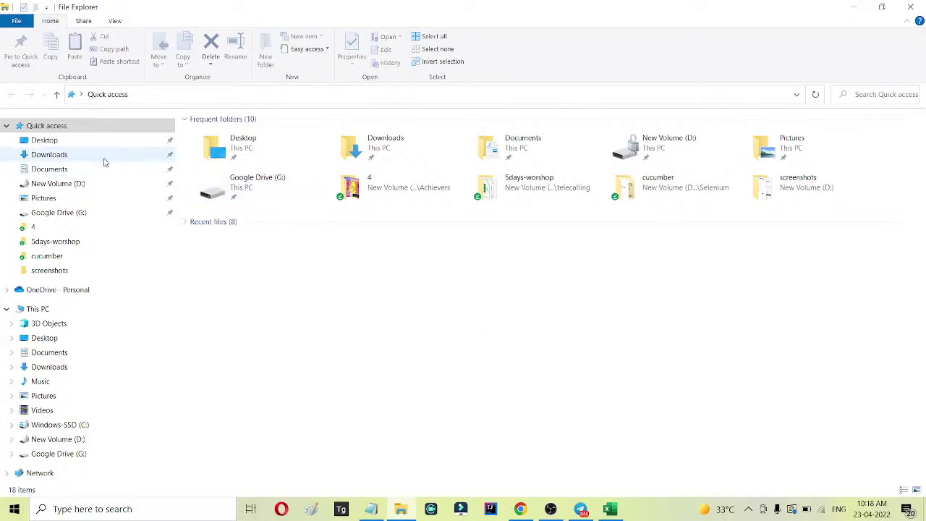
pyautogui.click(72, 428)
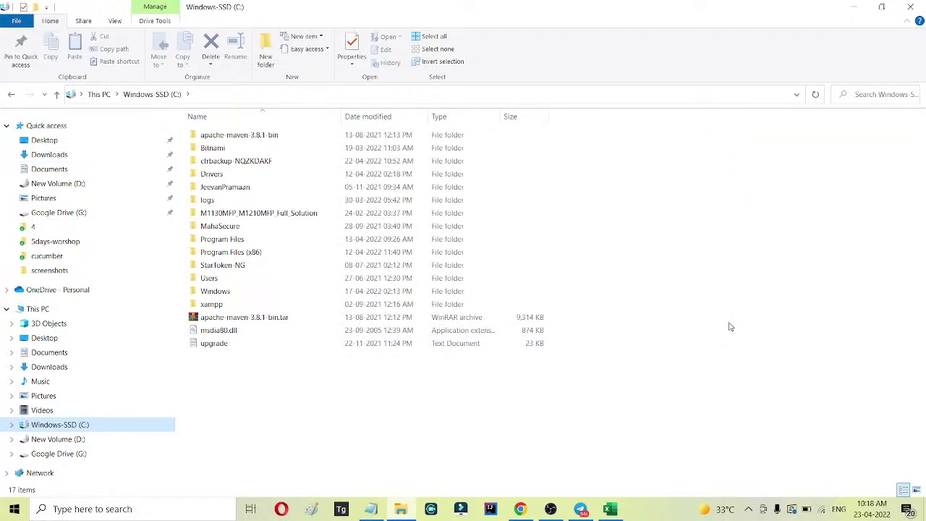
pyautogui.click(248, 306)
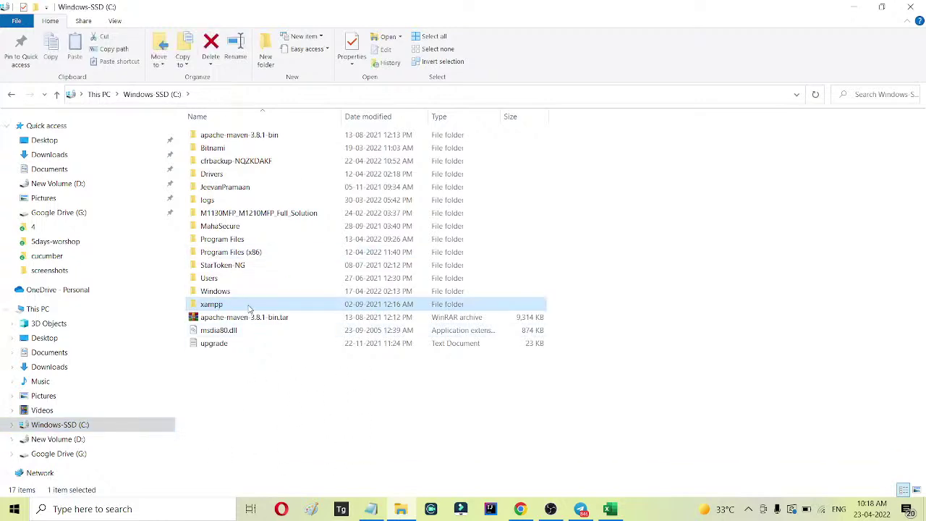
pyautogui.doubleClick(248, 306)
# Send the xampp-control application to the desktop as a shortcut.
pyautogui.scroll(-10, 779, 220)
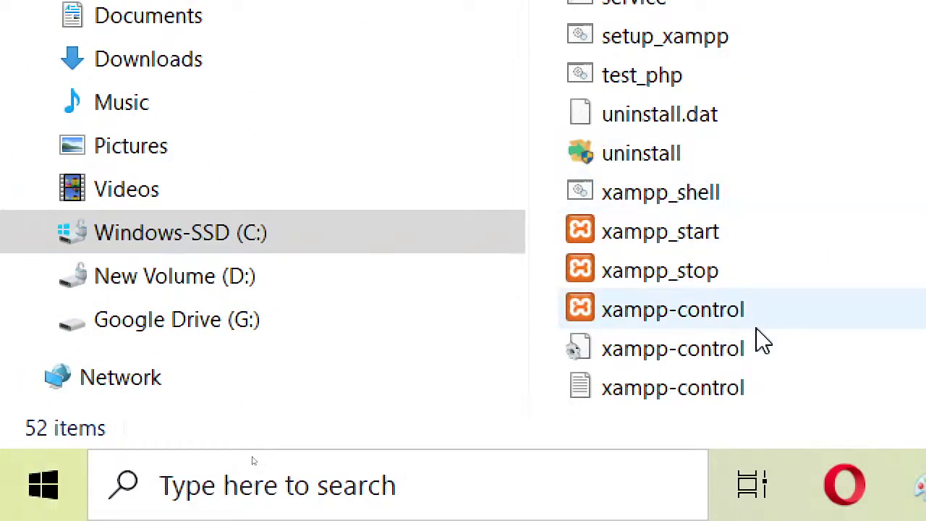
pyautogui.click(742, 324)
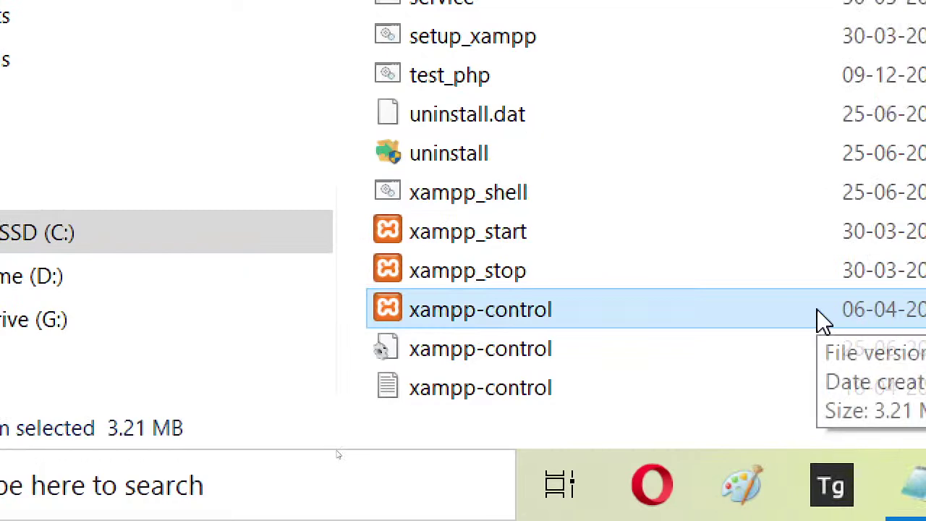
pyautogui.rightClick(513, 327)
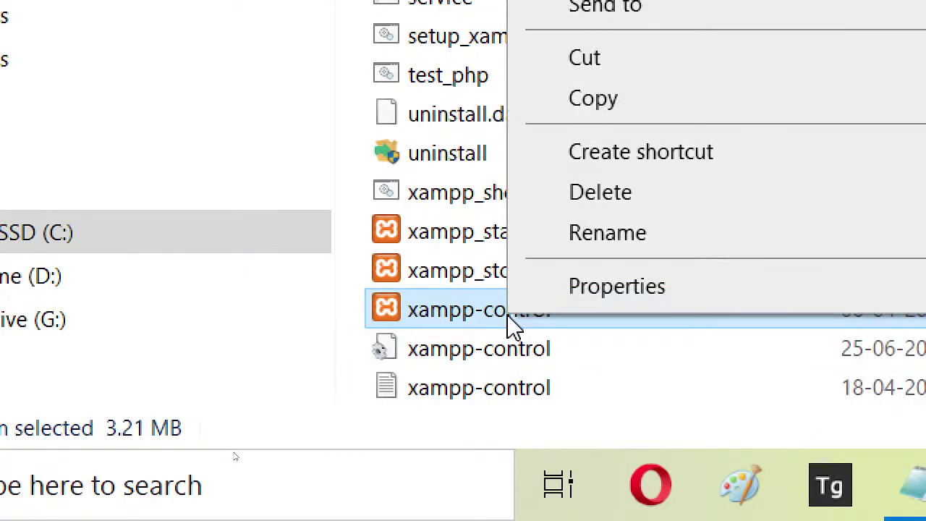
pyautogui.moveTo(744, 203)
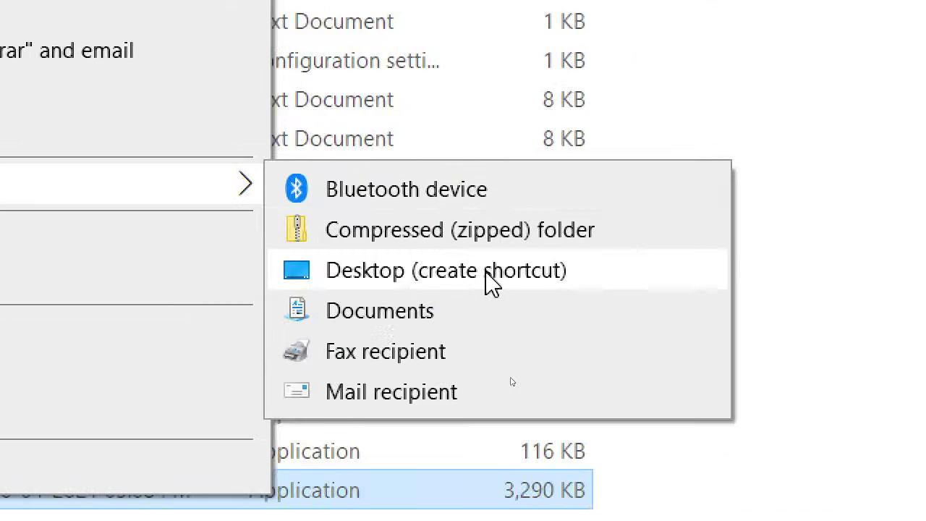
pyautogui.click(492, 284)
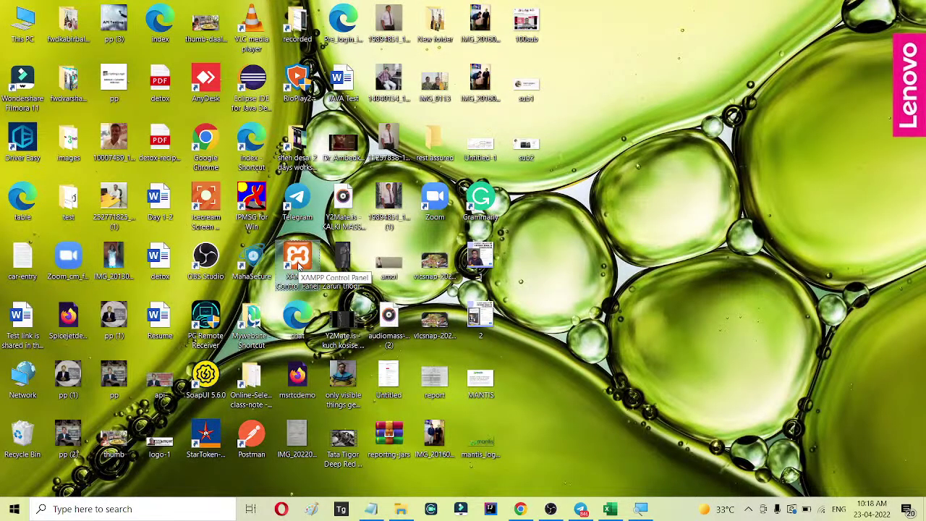
# Launch XAMPP Control Panel, start the Apache module, and return to the Notepad notes.
pyautogui.doubleClick(299, 266)
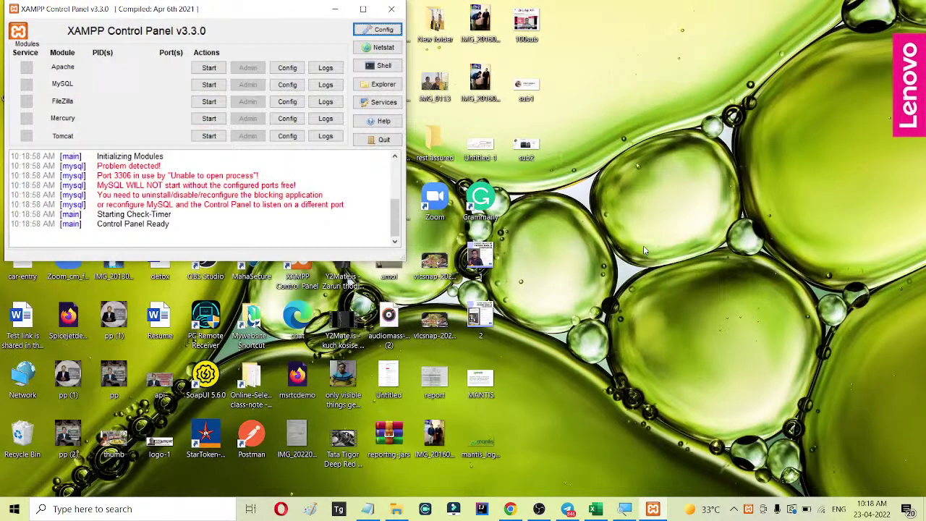
pyautogui.moveTo(269, 13); pyautogui.dragTo(573, 136)
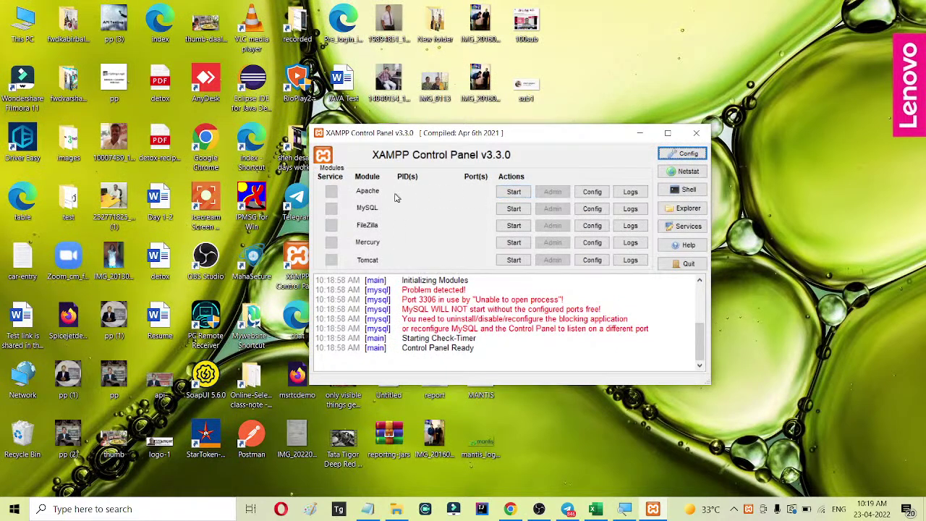
pyautogui.click(514, 192)
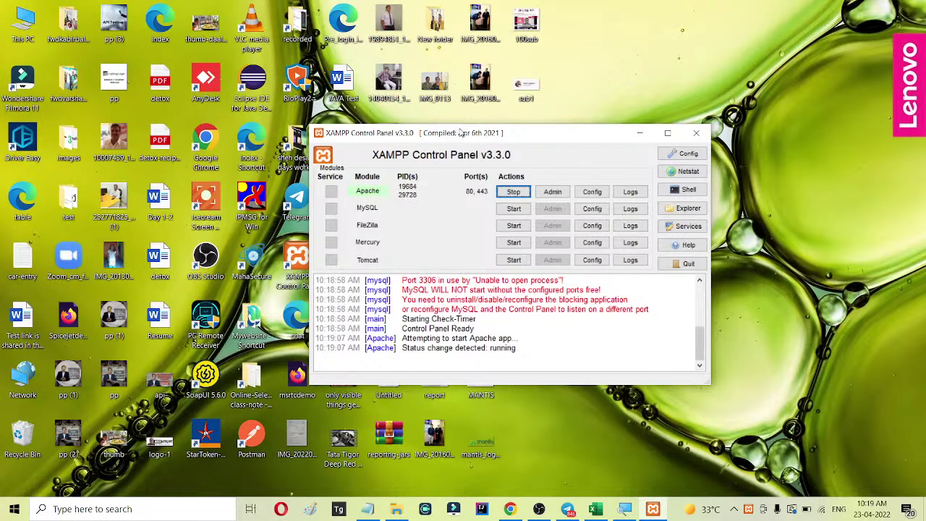
pyautogui.moveTo(462, 132); pyautogui.dragTo(371, 87)
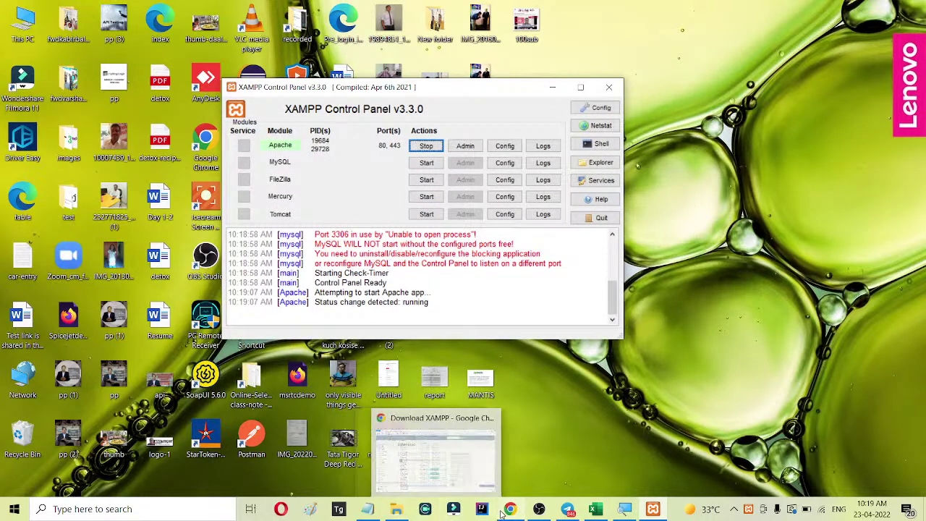
pyautogui.click(375, 513)
# Add a new line reading 'install mysql --> 8 version (or latest)'.
pyautogui.click(560, 355)
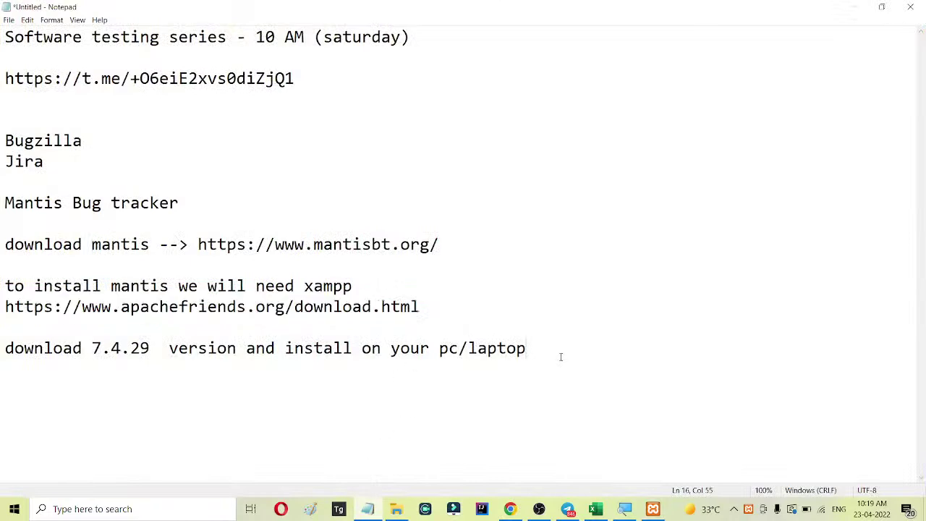
pyautogui.press('Return')
pyautogui.press('Return')
pyautogui.press('Return')
pyautogui.write('intall')
pyautogui.press('BackSpace')
pyautogui.press('BackSpace')
pyautogui.press('BackSpace')
pyautogui.press('BackSpace')
pyautogui.press('BackSpace')
pyautogui.write('stall mysq')
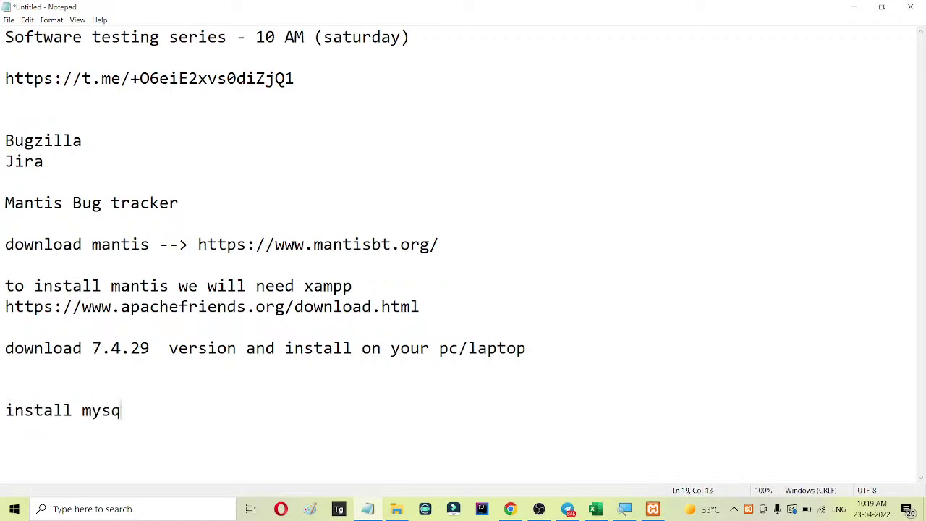
pyautogui.write('l -->8')
pyautogui.press('BackSpace')
pyautogui.write('8.')
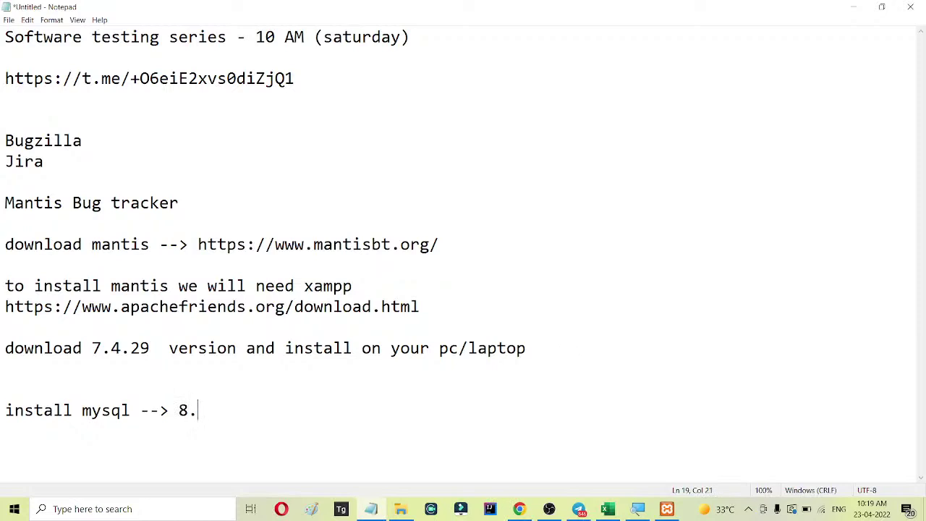
pyautogui.press('BackSpace')
pyautogui.write('version (')
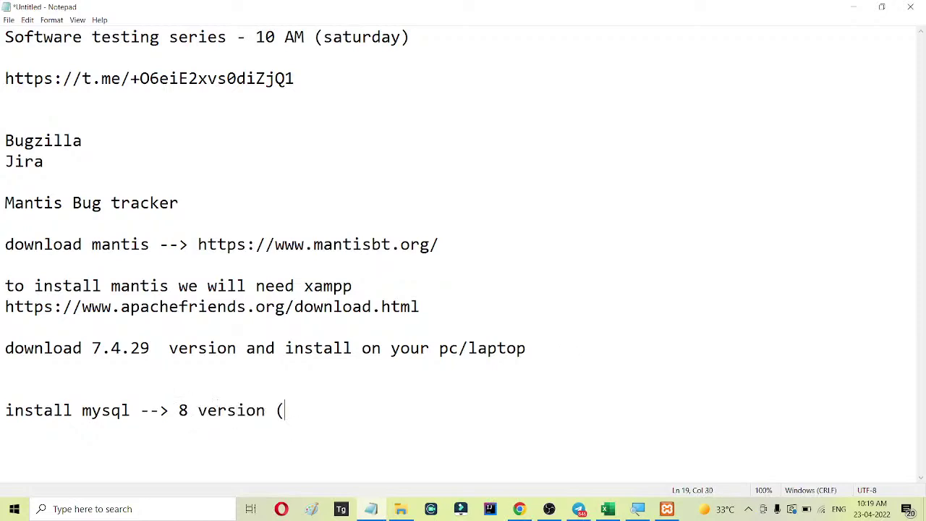
pyautogui.write('or lates')
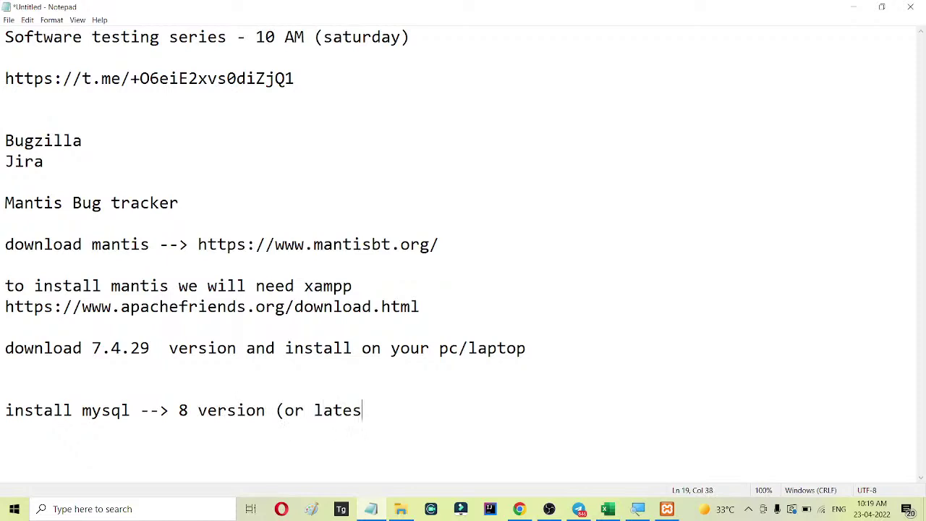
pyautogui.write('t)')
# Remove the blank line above the mysql note and append '--> keep password' to it.
pyautogui.click(44, 398)
pyautogui.press('BackSpace')
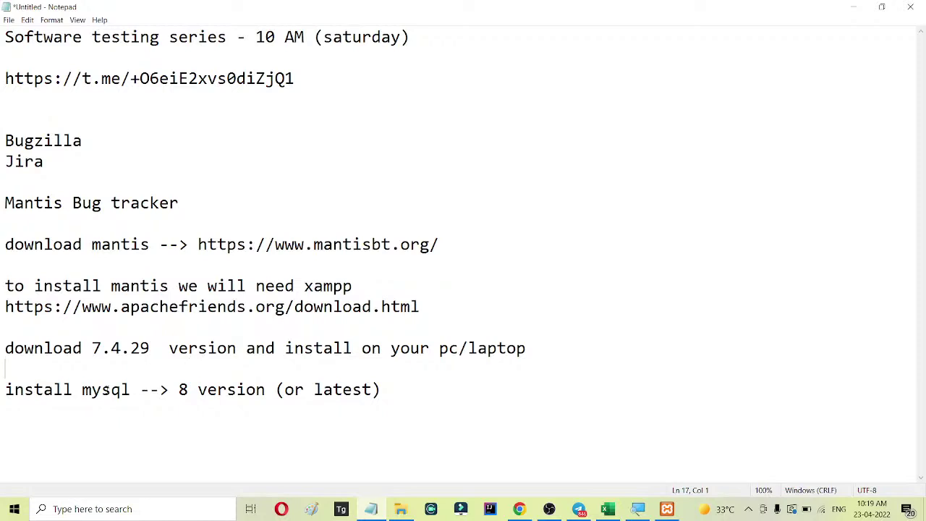
pyautogui.moveTo(130, 391); pyautogui.dragTo(2, 394)
pyautogui.click(118, 415)
pyautogui.click(441, 392)
pyautogui.write('--> keep password')
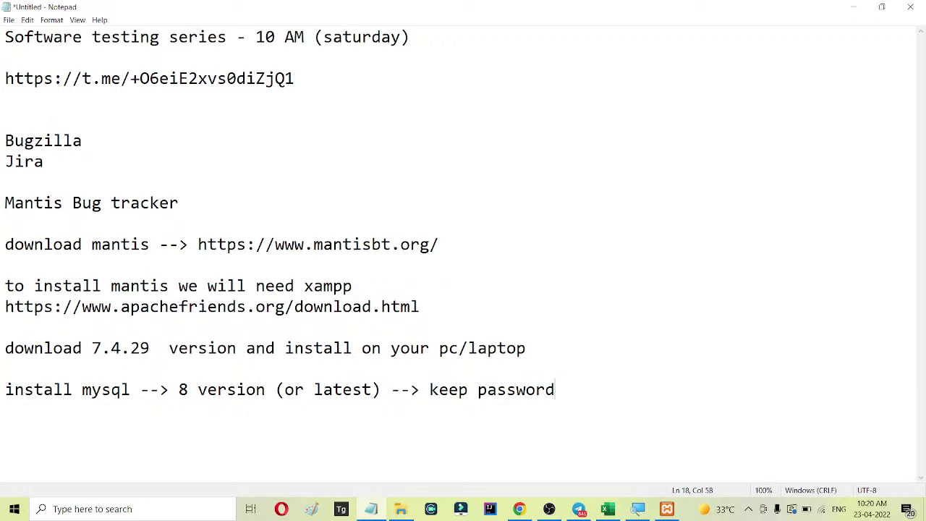
# Highlight the xampp download and mysql installation notes to point them out.
pyautogui.moveTo(5, 286); pyautogui.dragTo(649, 381)
pyautogui.click(651, 348)
pyautogui.moveTo(461, 311); pyautogui.dragTo(3, 284)
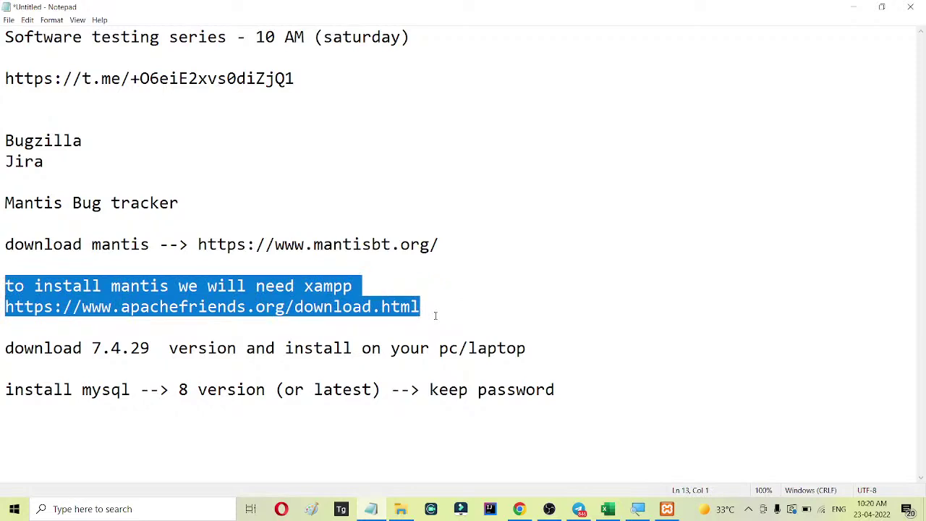
pyautogui.moveTo(3, 389); pyautogui.dragTo(556, 389)
pyautogui.click(630, 322)
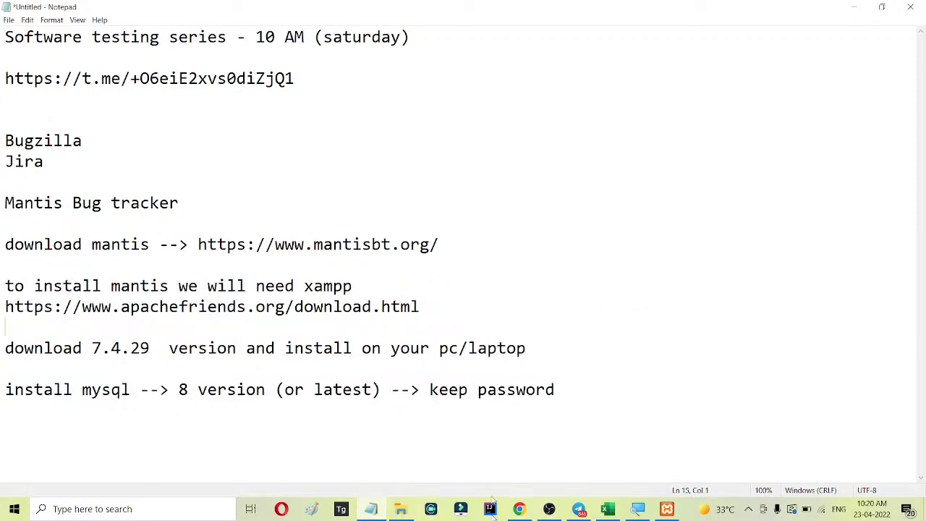
# Type 'copy downloaded zip file of the Mantis to the xammp/htdocs folder' on a new line.
pyautogui.click(583, 379)
pyautogui.press('Return')
pyautogui.press('Return')
pyautogui.press('Return')
pyautogui.press('Return')
pyautogui.press('Return')
pyautogui.press('Return')
pyautogui.press('Return')
pyautogui.press('Return')
pyautogui.press('Return')
pyautogui.press('Return')
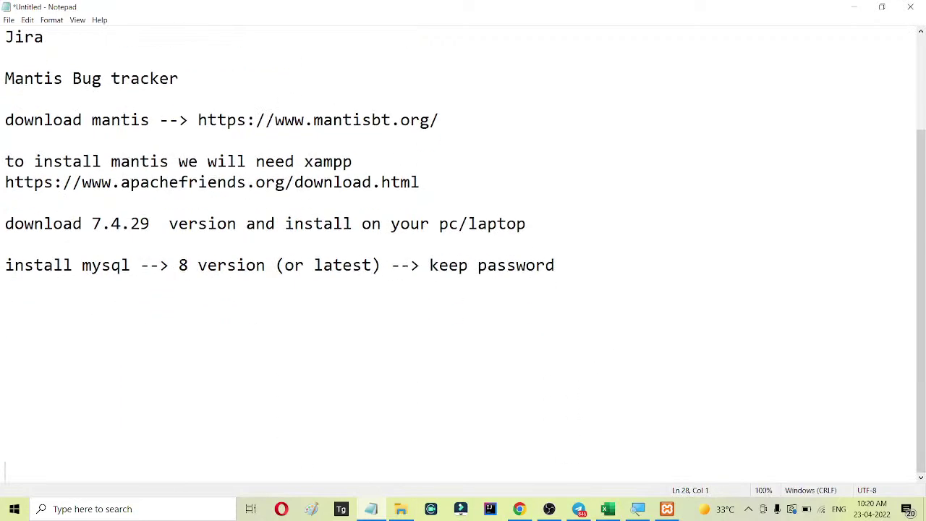
pyautogui.click(119, 336)
pyautogui.write('copy dow')
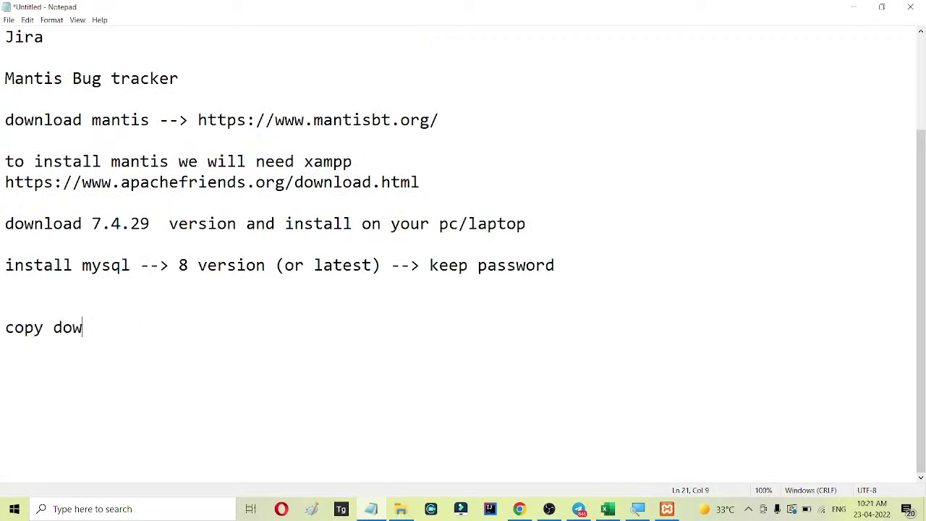
pyautogui.write('nloaded ')
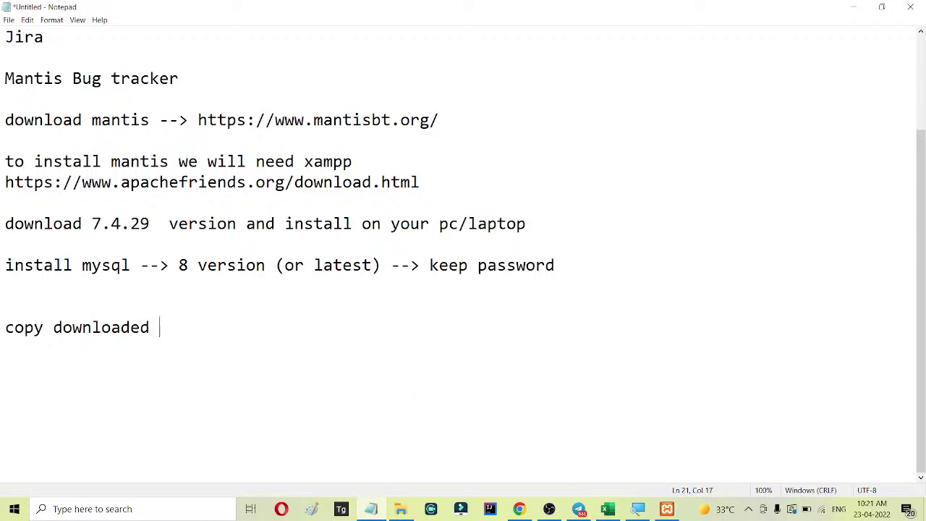
pyautogui.write('zip file of the ')
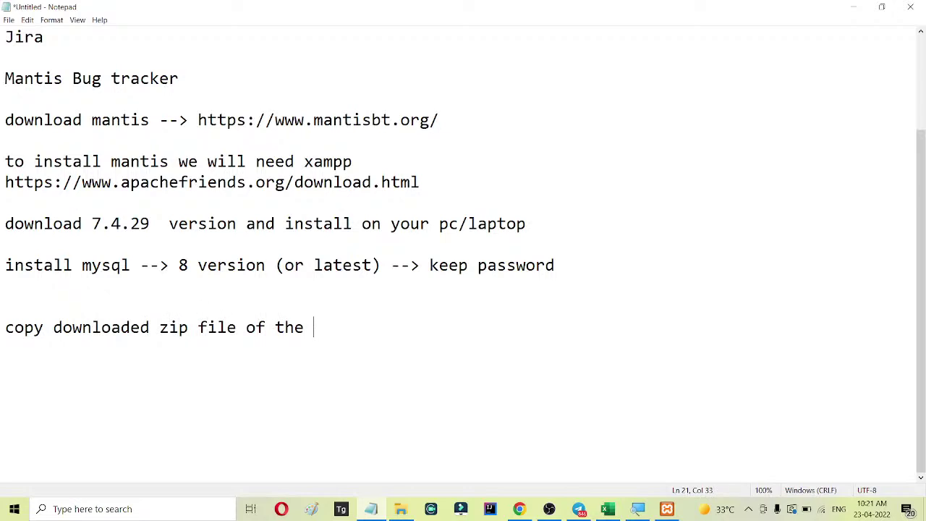
pyautogui.write('Mantis to the ')
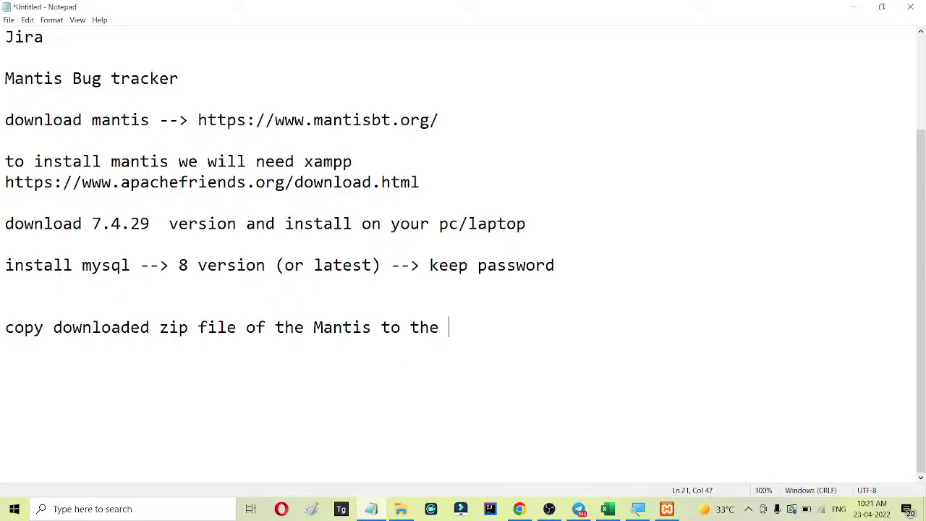
pyautogui.write('xammp/')
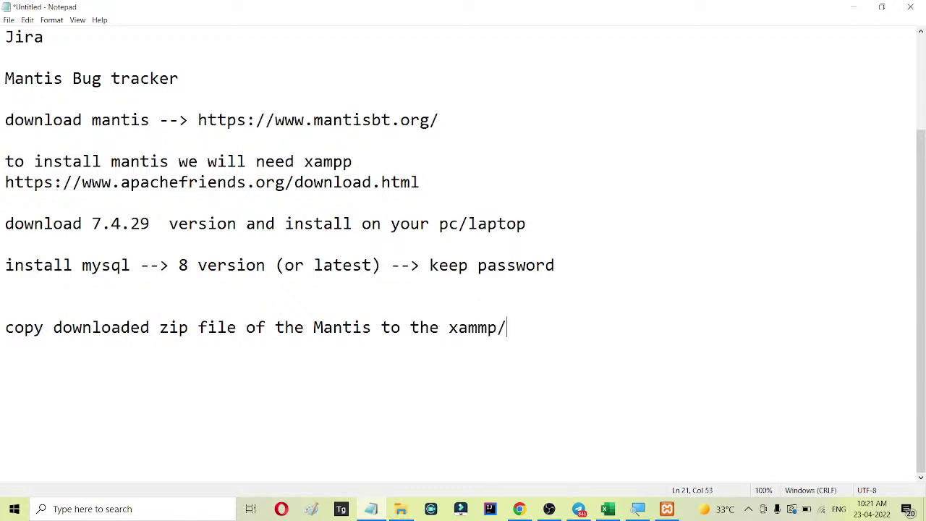
pyautogui.write('htdocs folder')
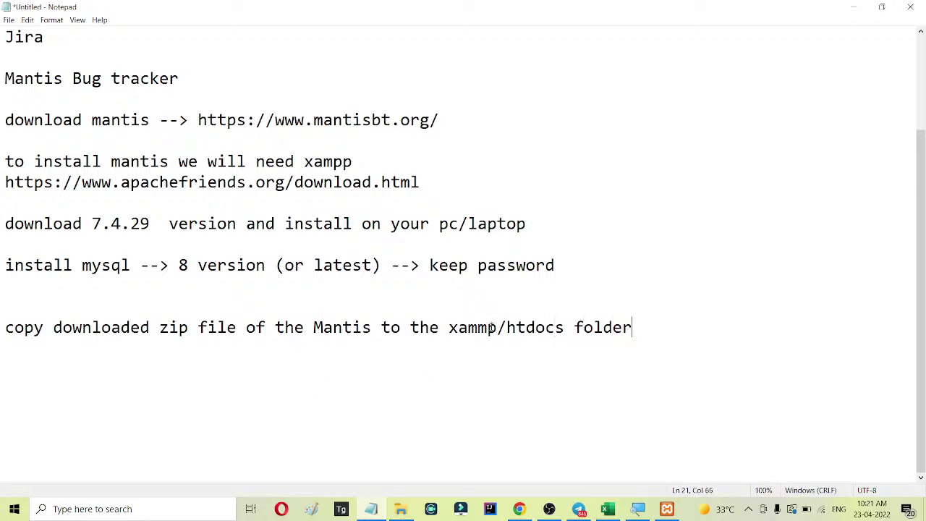
# Correct the typo so the path reads /xampp/htdocs, then bring up the xampp folder.
pyautogui.moveTo(477, 327); pyautogui.dragTo(486, 327)
pyautogui.write('p/')
pyautogui.moveTo(449, 327); pyautogui.dragTo(575, 327)
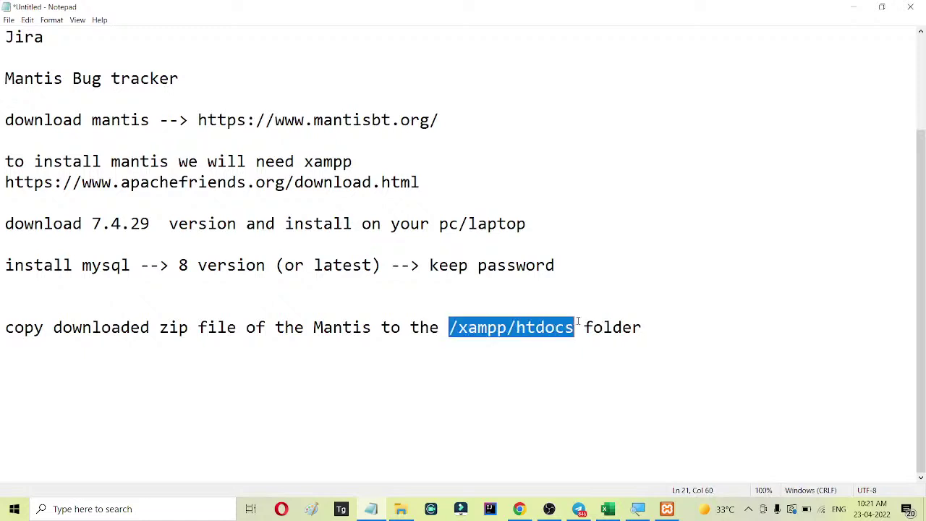
pyautogui.click(575, 327)
pyautogui.click(508, 326)
pyautogui.moveTo(516, 327); pyautogui.dragTo(574, 327)
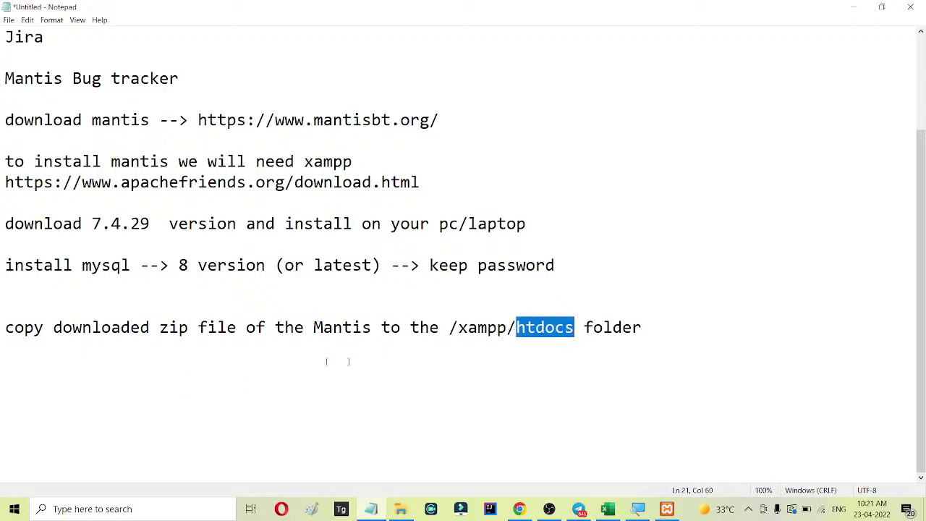
pyautogui.click(400, 508)
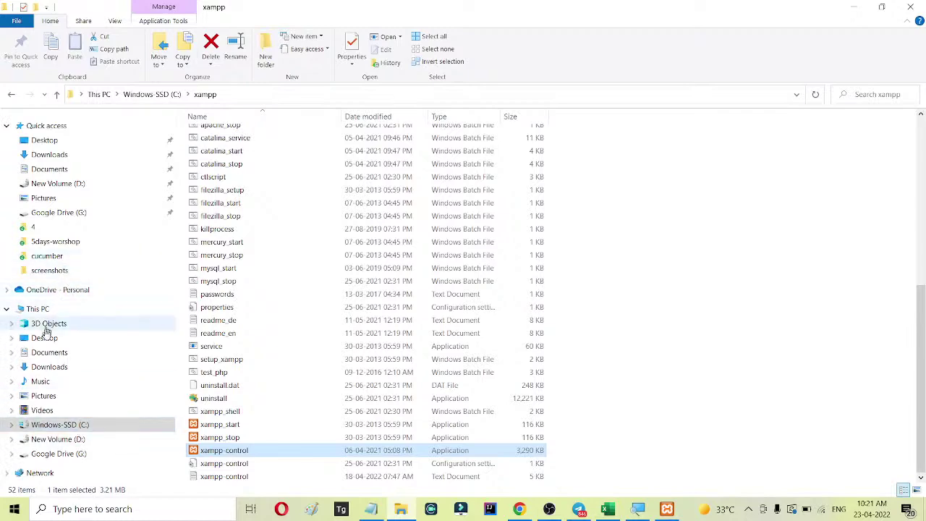
# Locate the downloaded Mantis zip via Chrome's Show in folder.
pyautogui.click(66, 155)
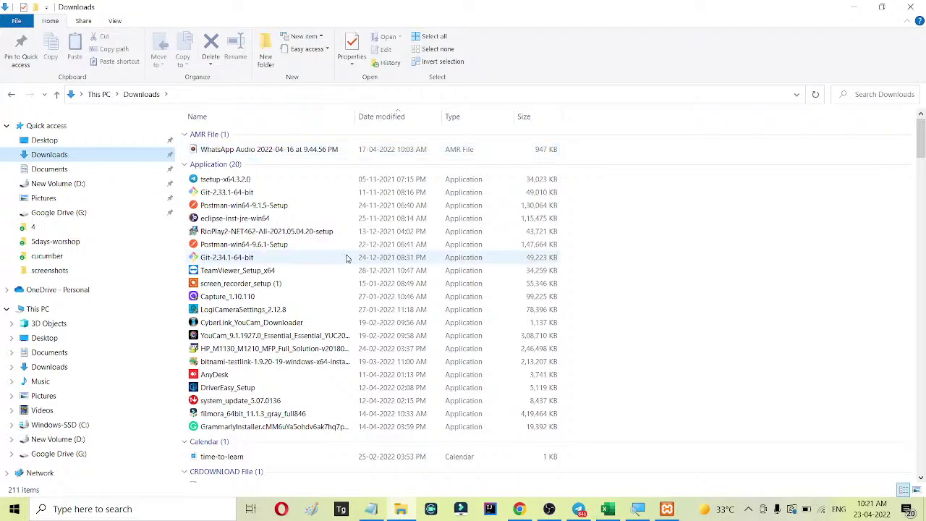
pyautogui.scroll(-4, 347, 255)
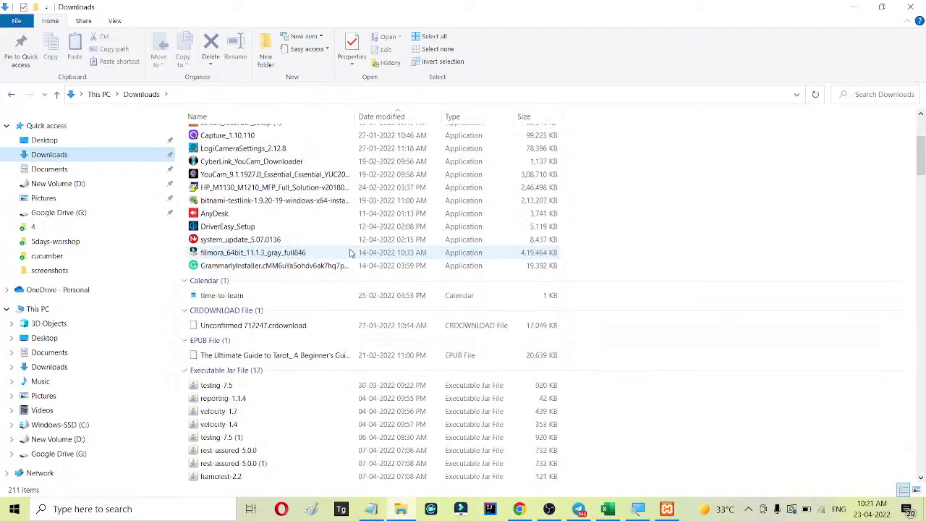
pyautogui.click(518, 509)
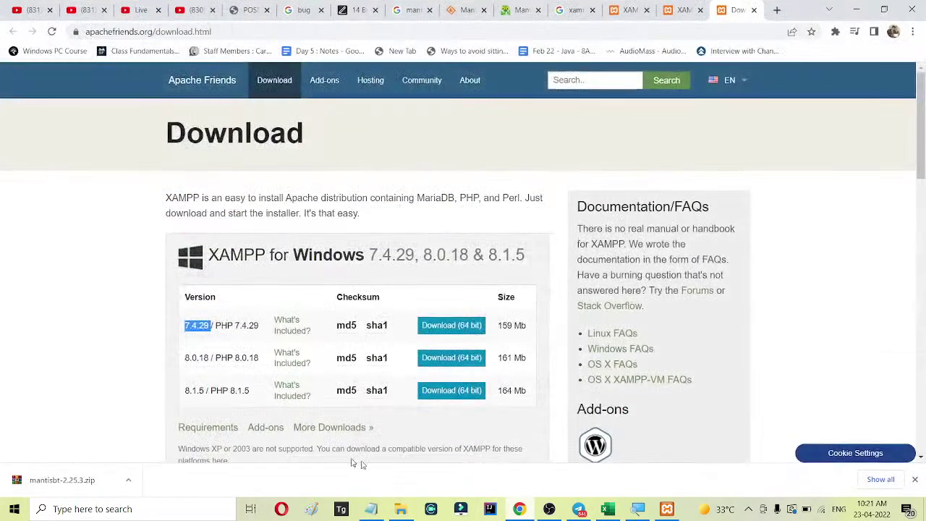
pyautogui.click(128, 479)
pyautogui.click(165, 438)
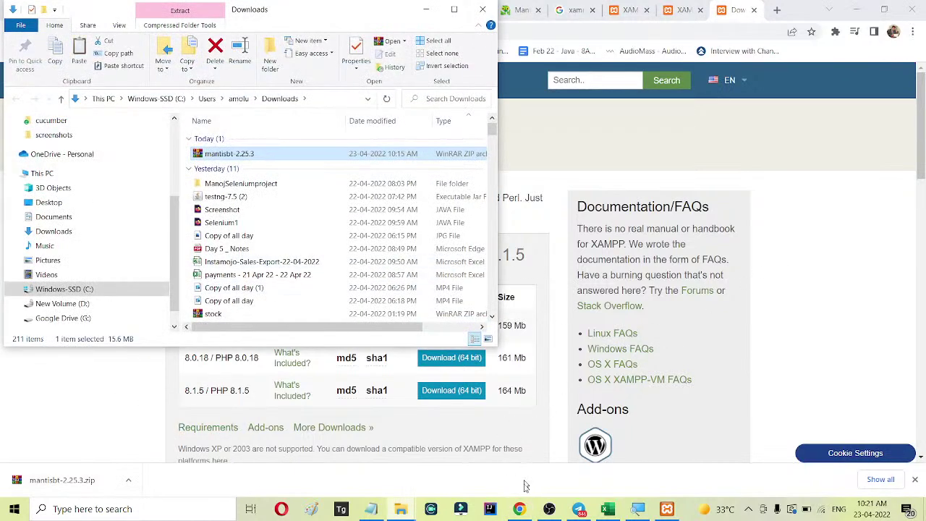
pyautogui.click(402, 511)
pyautogui.click(350, 456)
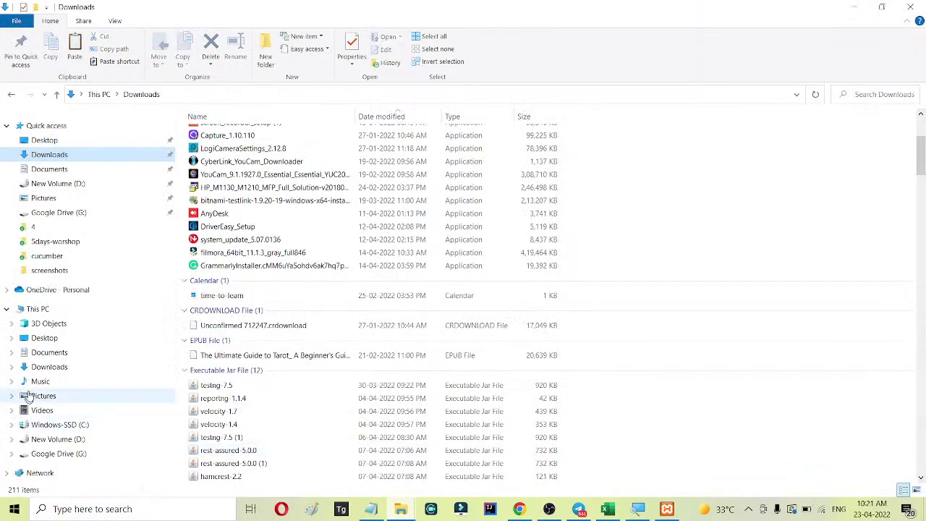
# Open C:\xampp\htdocs from the Windows-SSD (C:) drive.
pyautogui.click(72, 431)
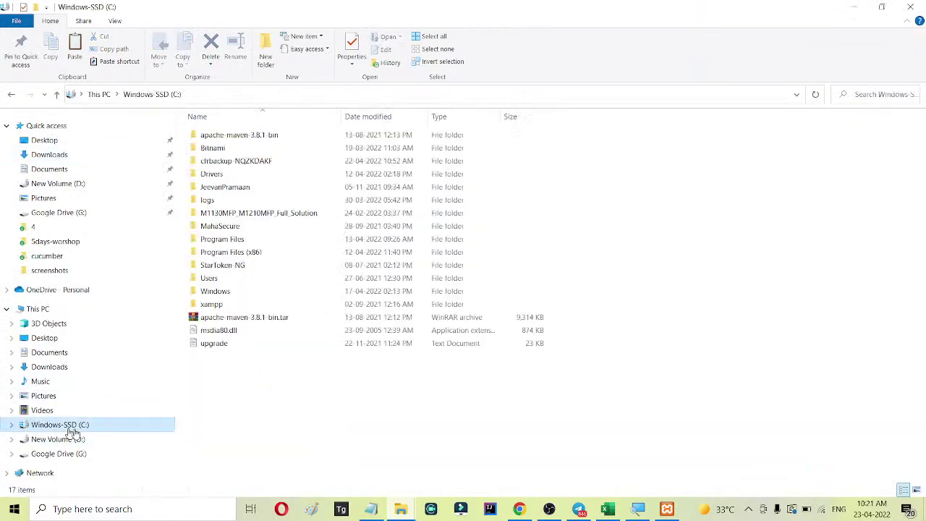
pyautogui.doubleClick(217, 305)
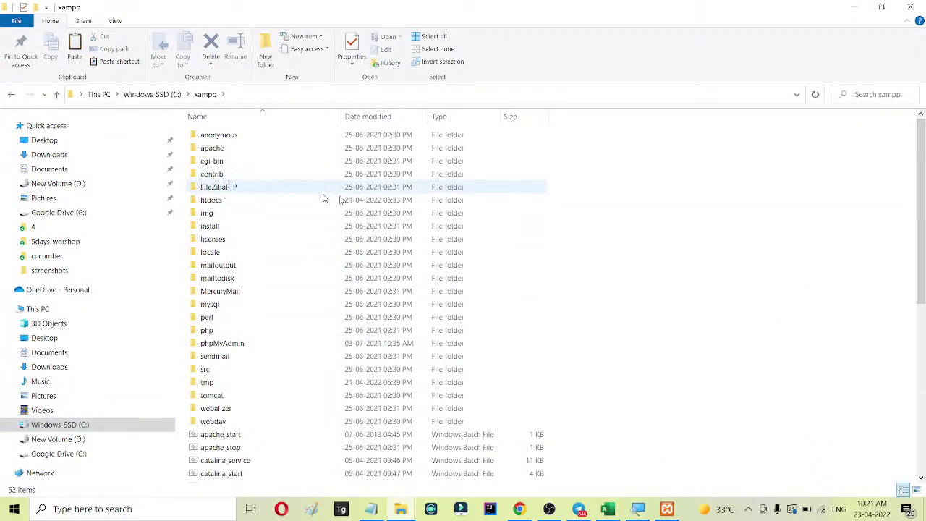
pyautogui.scroll(-2, 362, 206)
pyautogui.scroll(2, 362, 209)
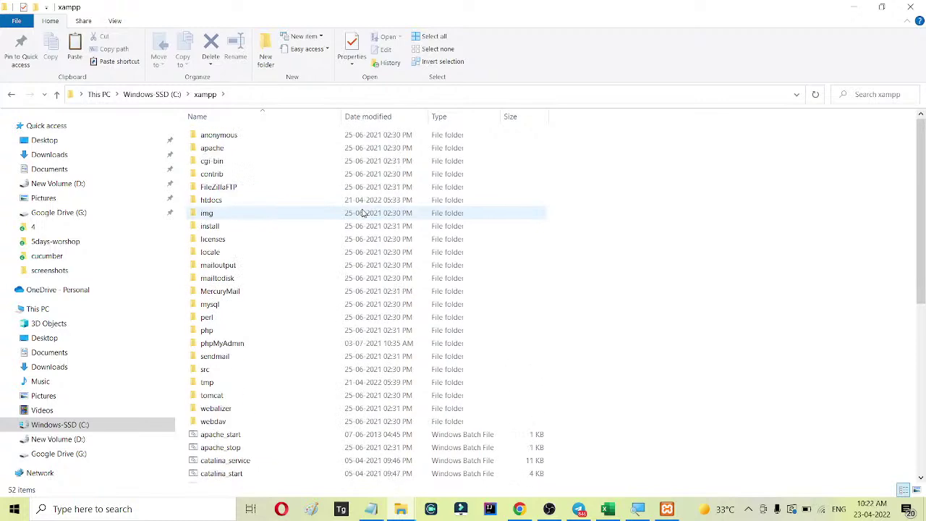
pyautogui.doubleClick(223, 201)
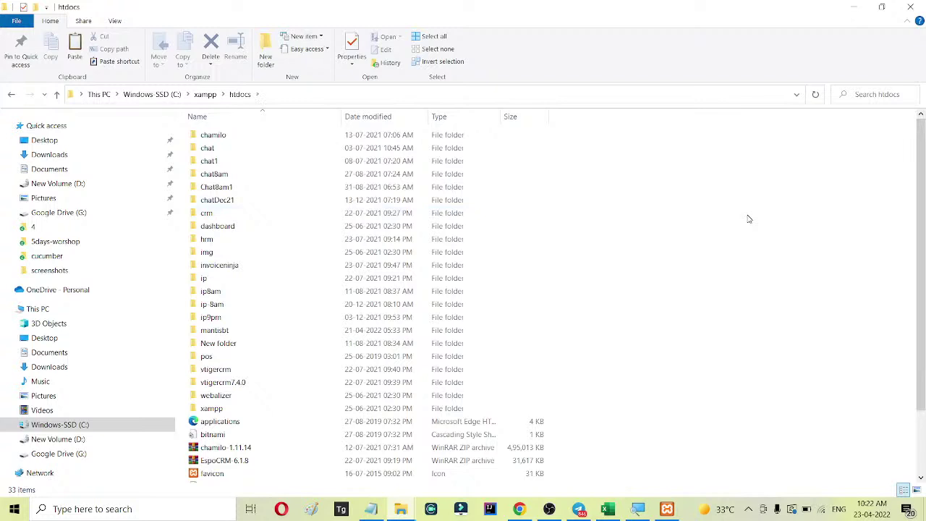
# Create a new folder named mantis in htdocs and paste the Mantis zip into it.
pyautogui.rightClick(585, 150)
pyautogui.moveTo(643, 323)
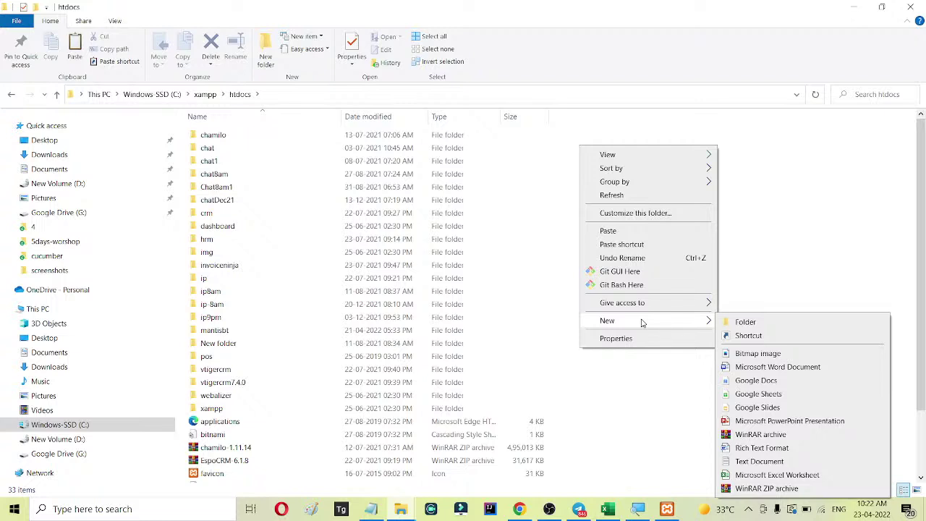
pyautogui.click(768, 325)
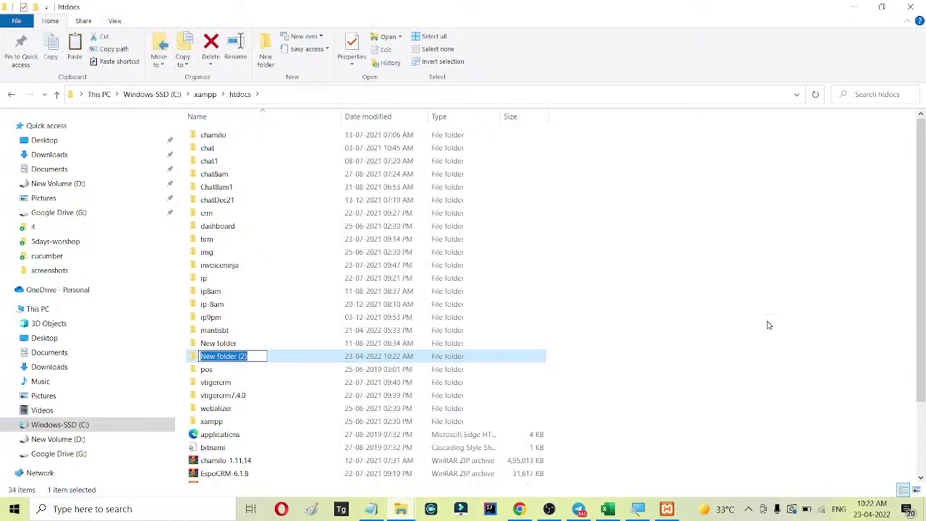
pyautogui.write('man')
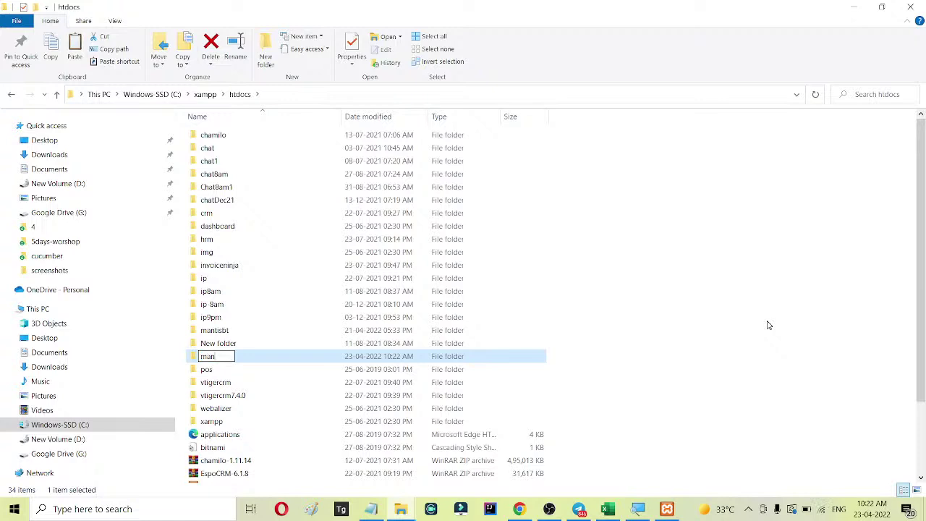
pyautogui.write('tis')
pyautogui.press('Return')
pyautogui.press('Return')
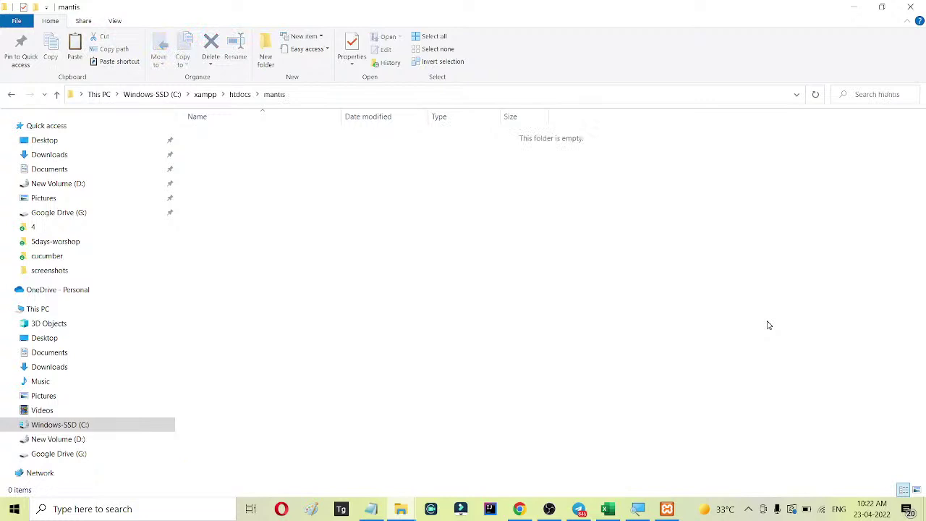
pyautogui.hotkey('ctrl', 'v')
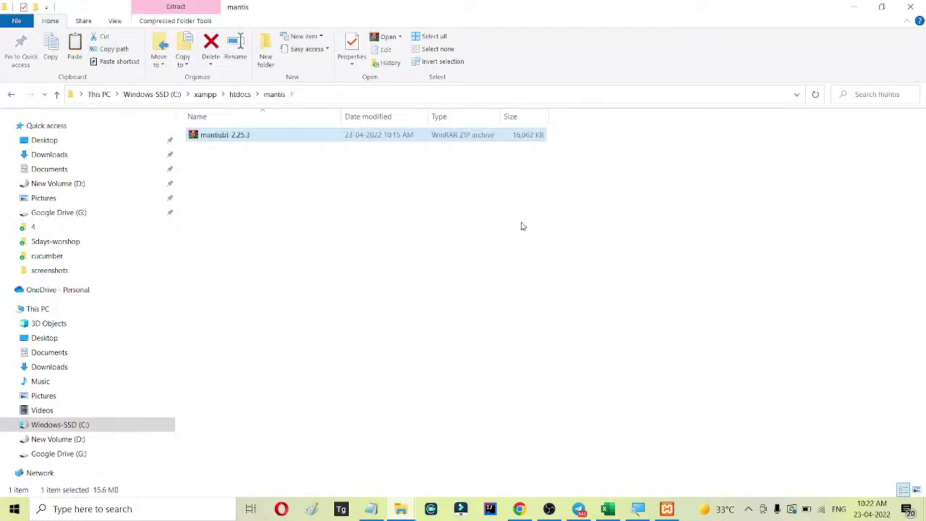
# Extract the Mantis zip here.
pyautogui.click(234, 148)
pyautogui.rightClick(230, 138)
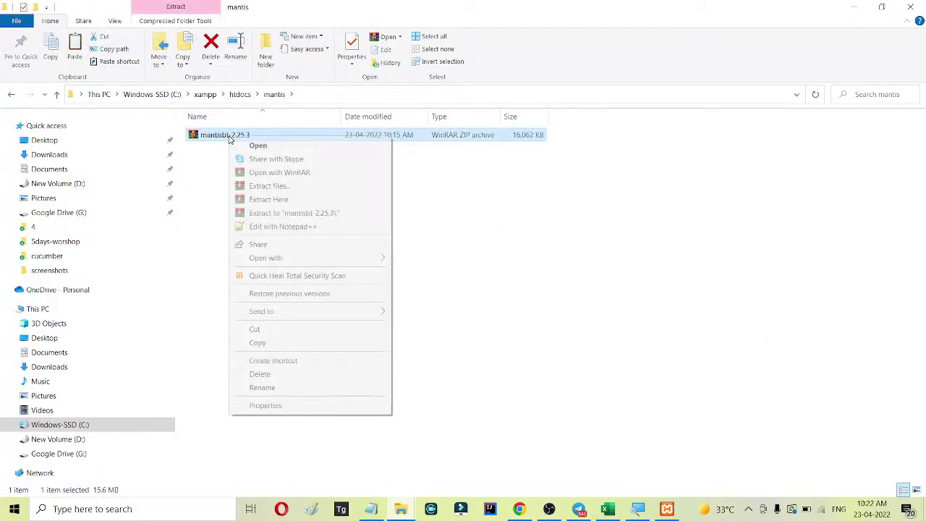
pyautogui.click(275, 199)
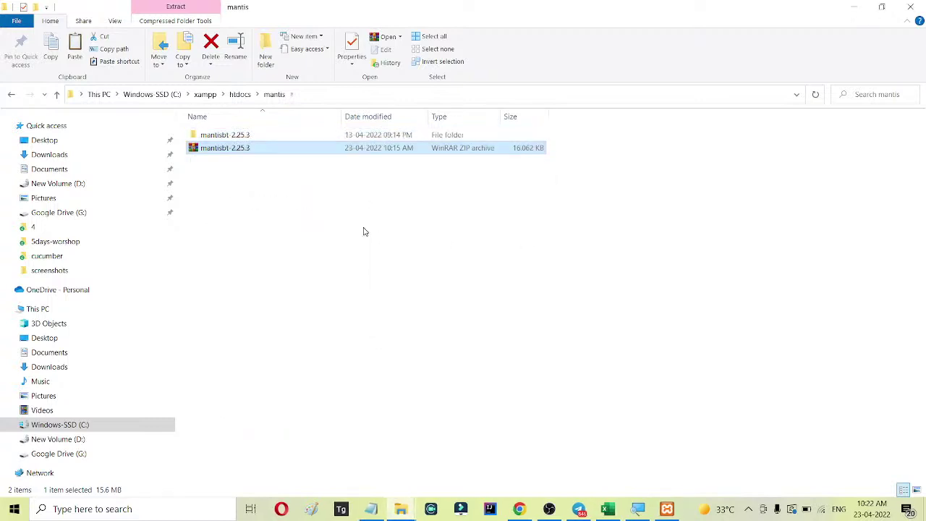
pyautogui.click(364, 229)
# Move all files from mantisbt-2.25.3 up into the mantis folder.
pyautogui.doubleClick(249, 138)
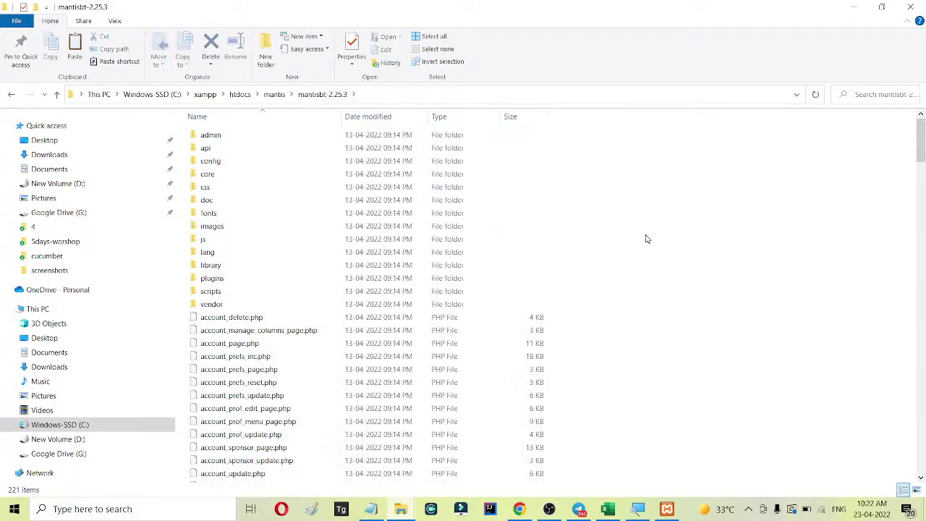
pyautogui.hotkey('ctrl', 'a')
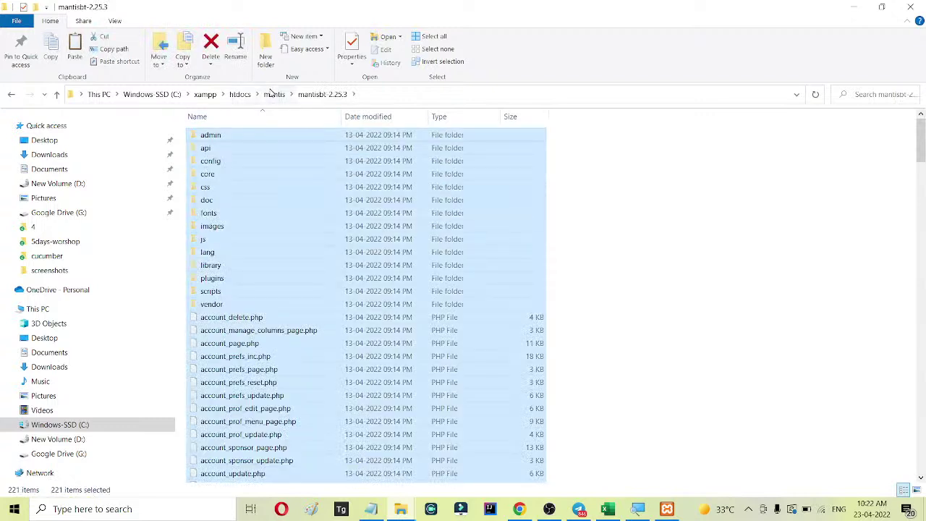
pyautogui.click(275, 94)
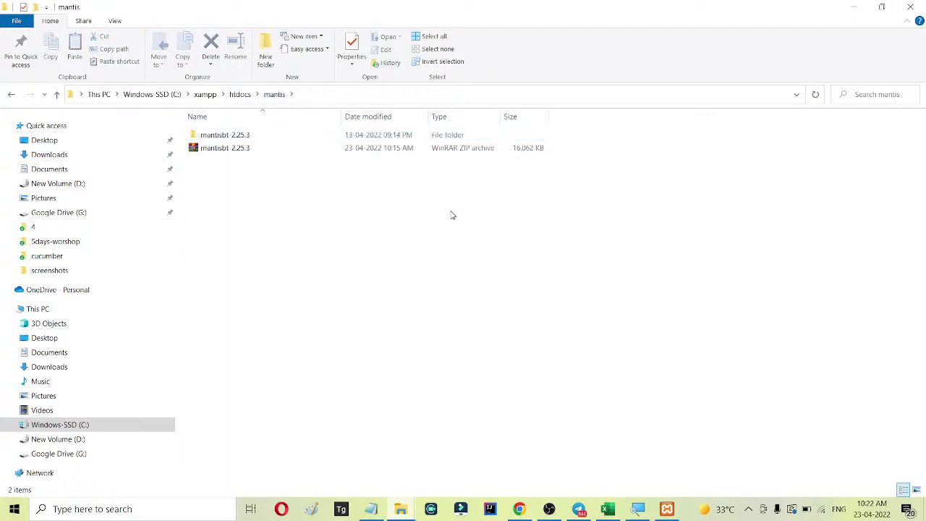
pyautogui.hotkey('ctrl', 'v')
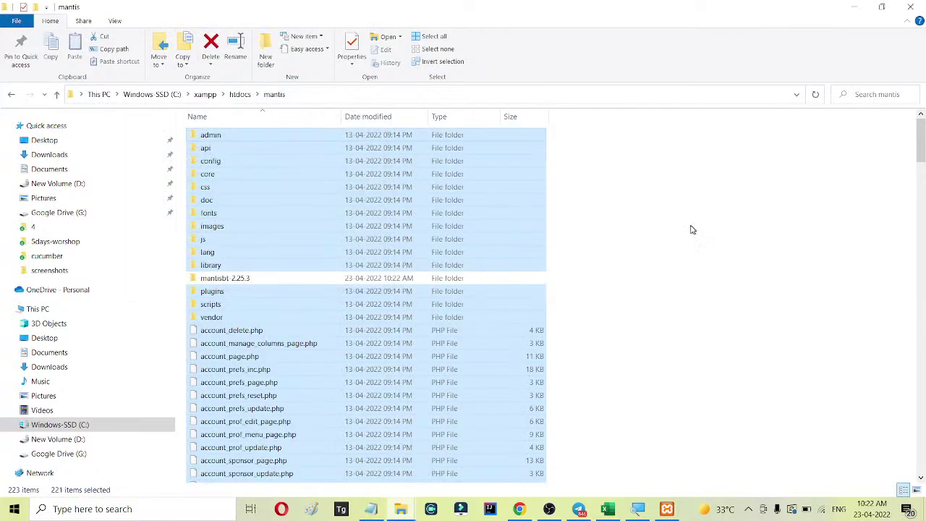
pyautogui.click(693, 230)
pyautogui.click(304, 94)
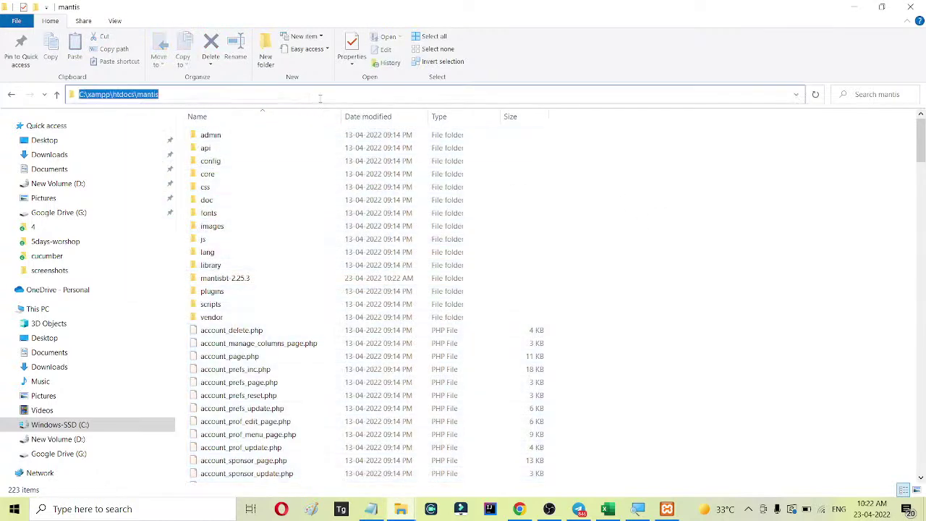
# Confirm Apache is running in XAMPP, then load localhost in a new Chrome tab.
pyautogui.click(521, 508)
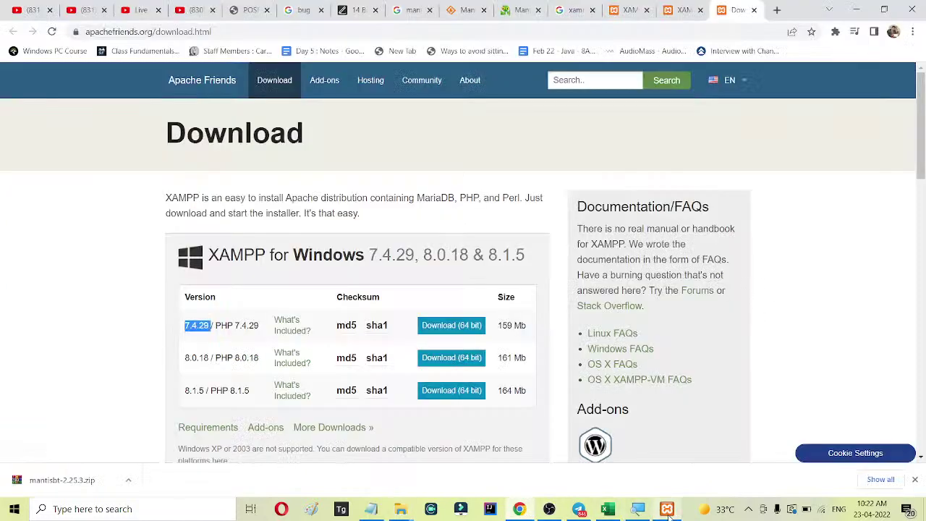
pyautogui.click(667, 509)
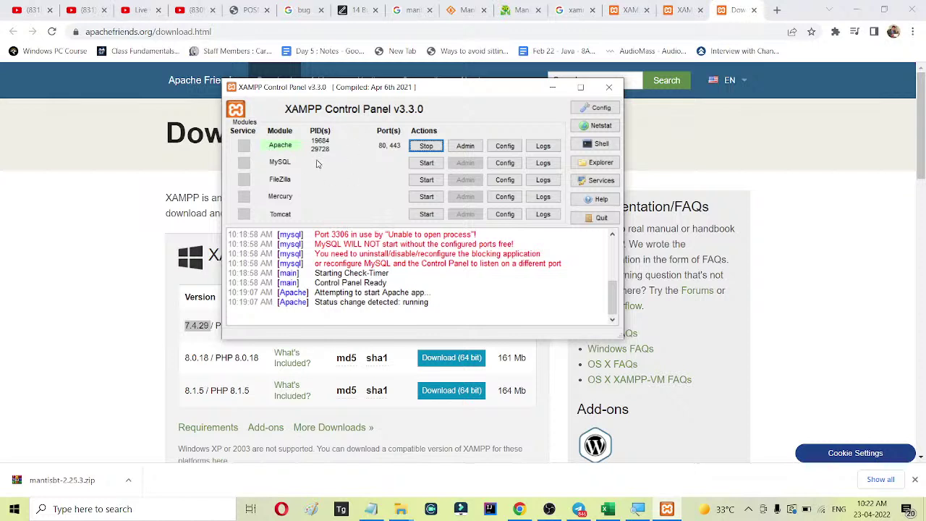
pyautogui.click(777, 11)
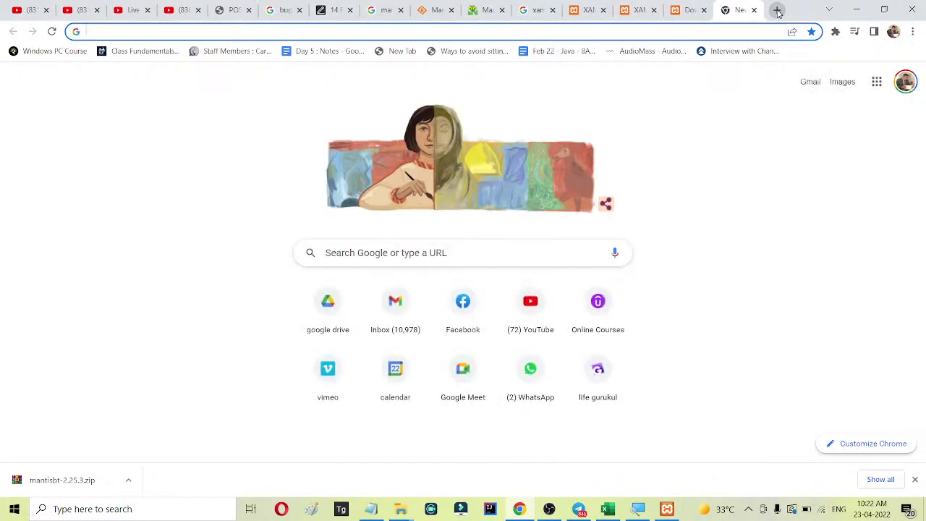
pyautogui.write('local')
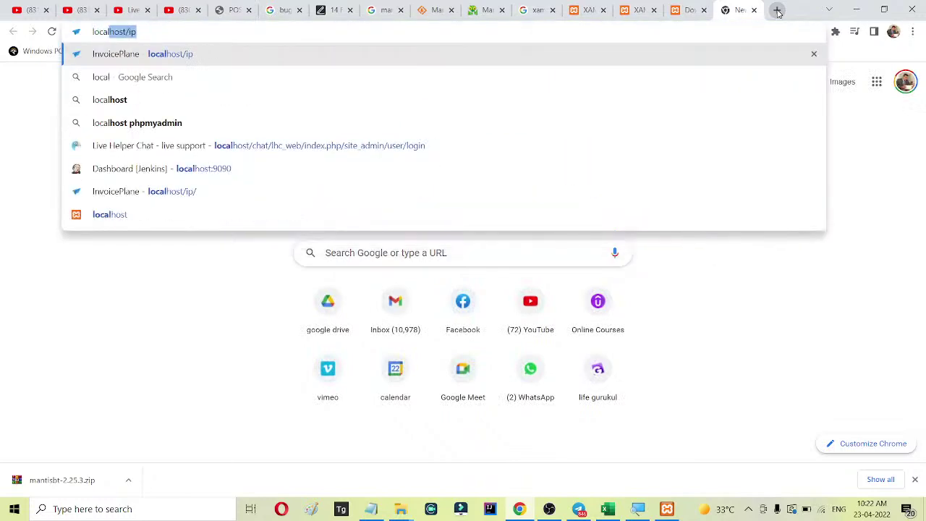
pyautogui.write('host/ip')
pyautogui.press('BackSpace')
pyautogui.press('BackSpace')
pyautogui.press('BackSpace')
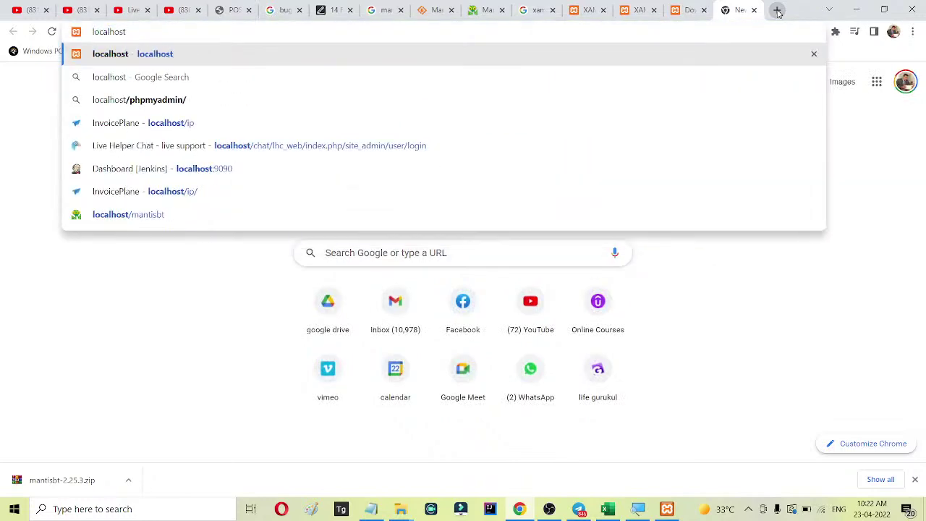
pyautogui.press('Return')
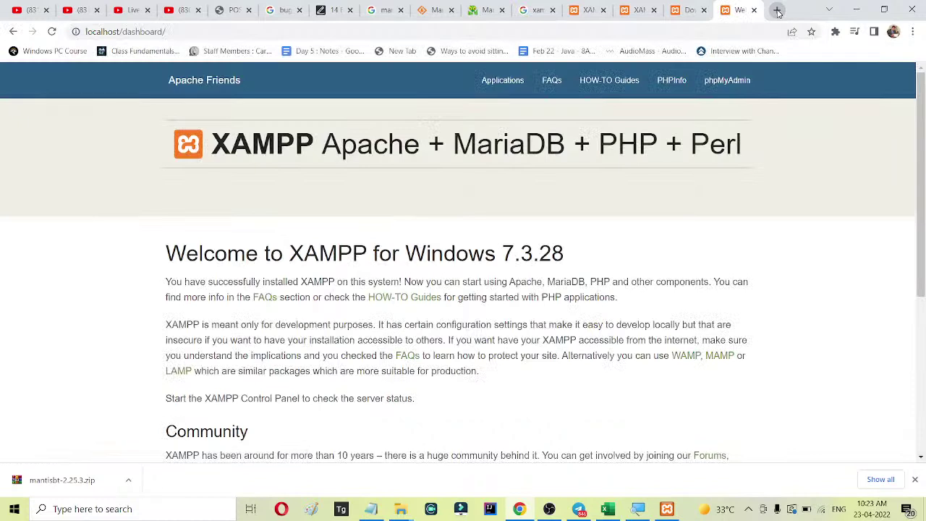
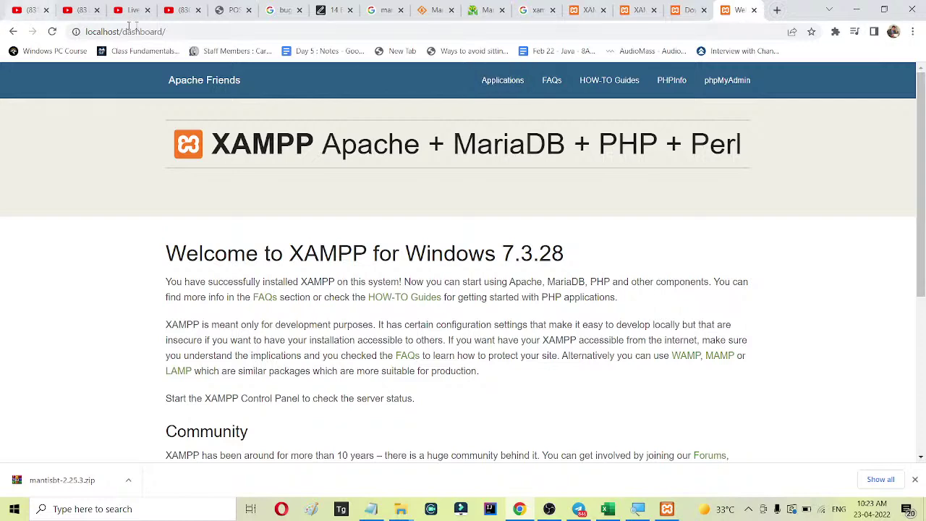
# Load the MantisBT installation page at localhost/mantis in a new browser tab.
pyautogui.click(778, 11)
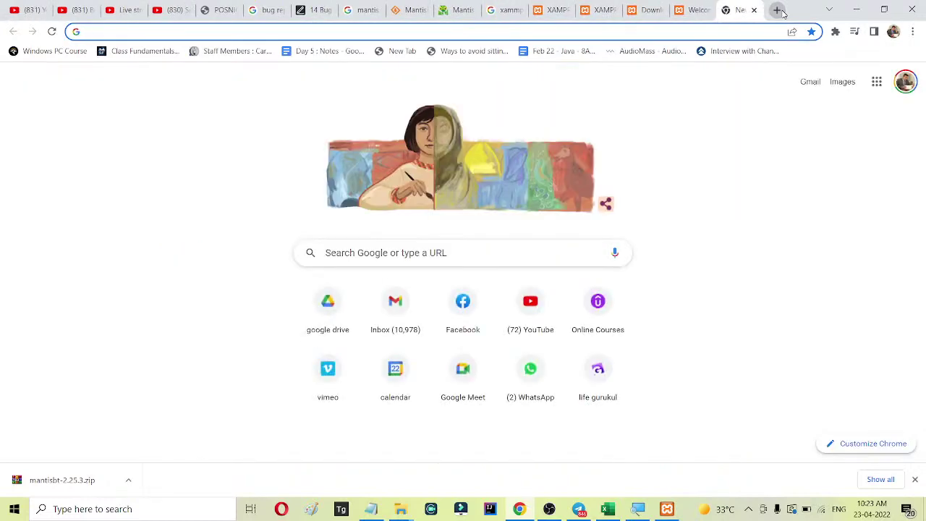
pyautogui.write('localhost')
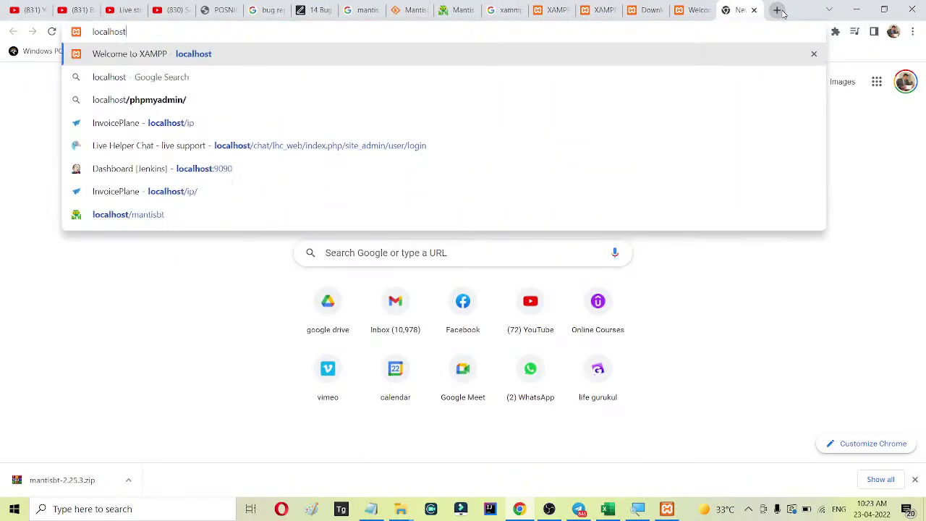
pyautogui.write('/mantis')
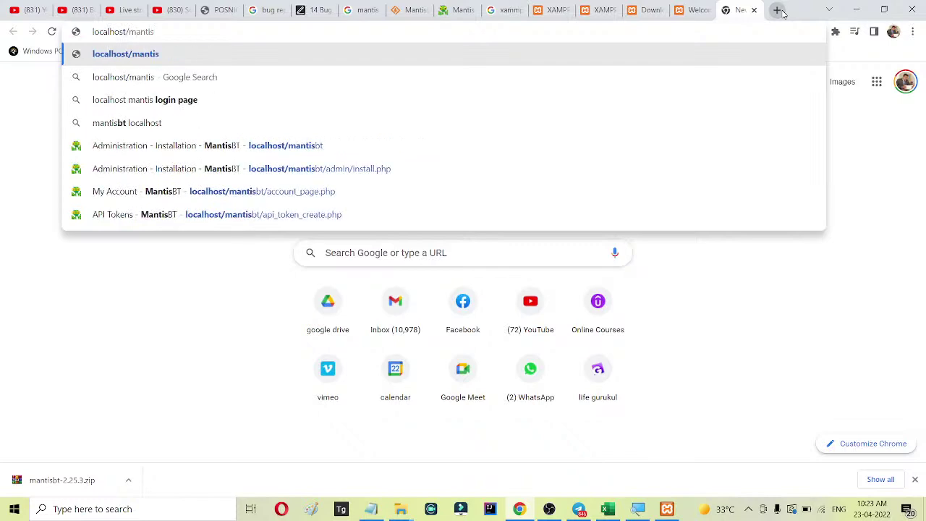
pyautogui.press('Return')
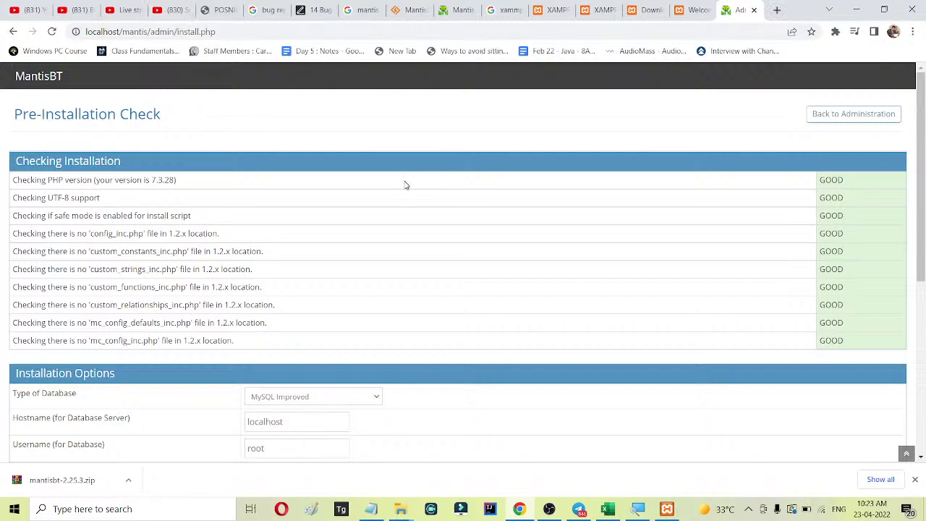
pyautogui.scroll(-3, 429, 160)
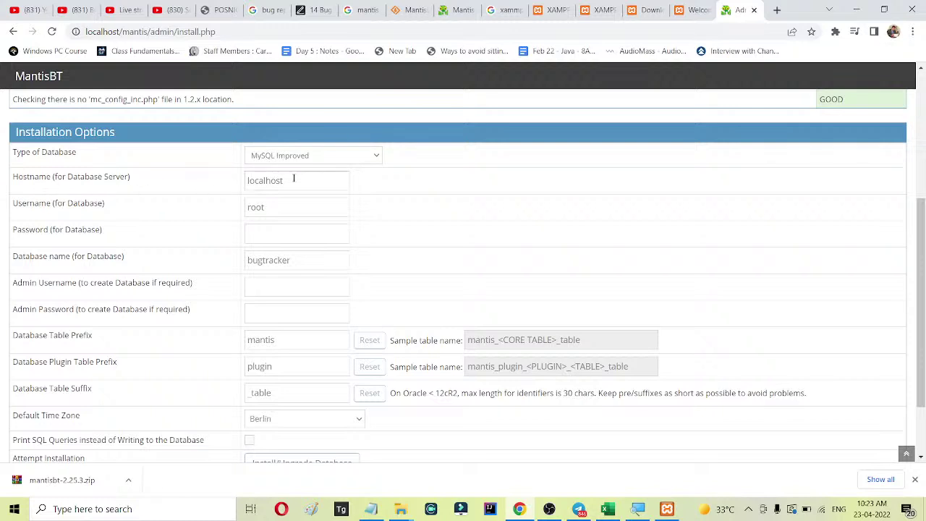
# Enter the database password and clear the default 'bugtracker' database name.
pyautogui.click(264, 238)
pyautogui.write('r')
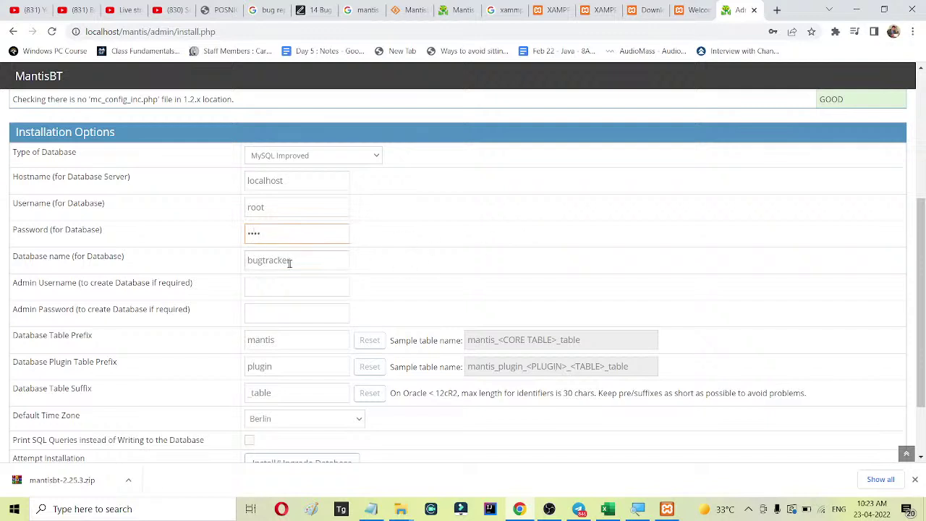
pyautogui.moveTo(303, 261); pyautogui.dragTo(227, 258)
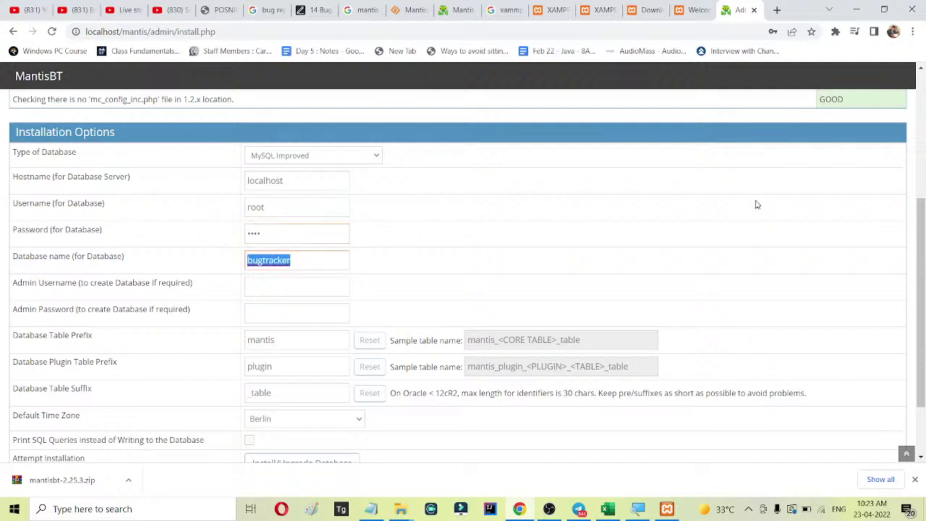
pyautogui.press('BackSpace')
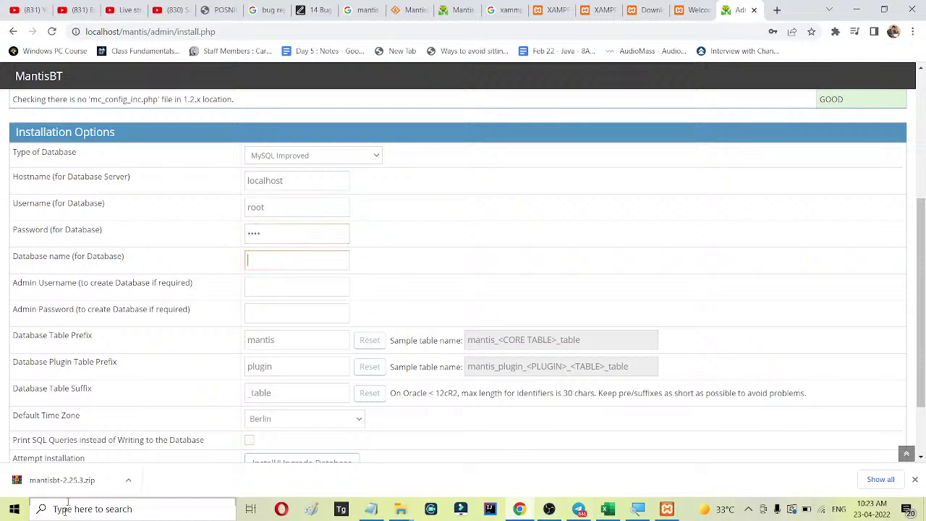
pyautogui.click(76, 512)
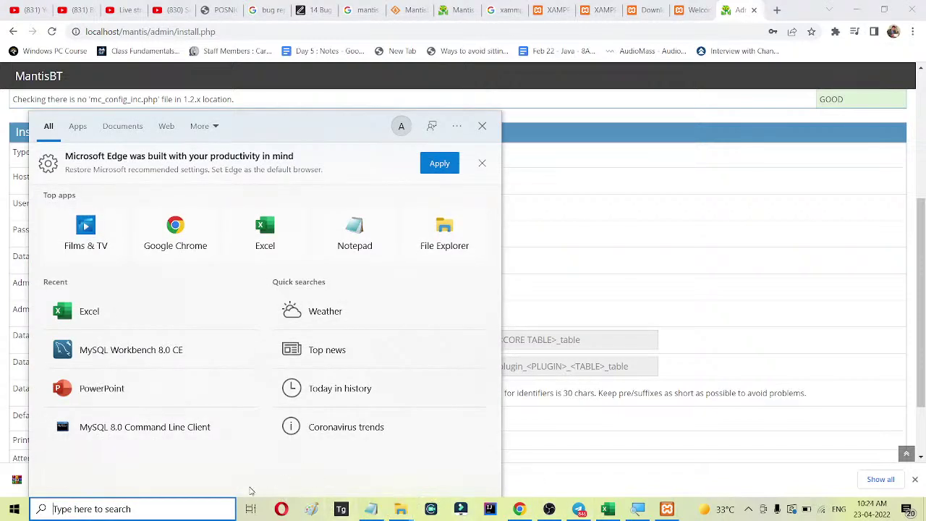
# Launch the MySQL 8.0 Command Line Client and log in with the root password.
pyautogui.write('mysql')
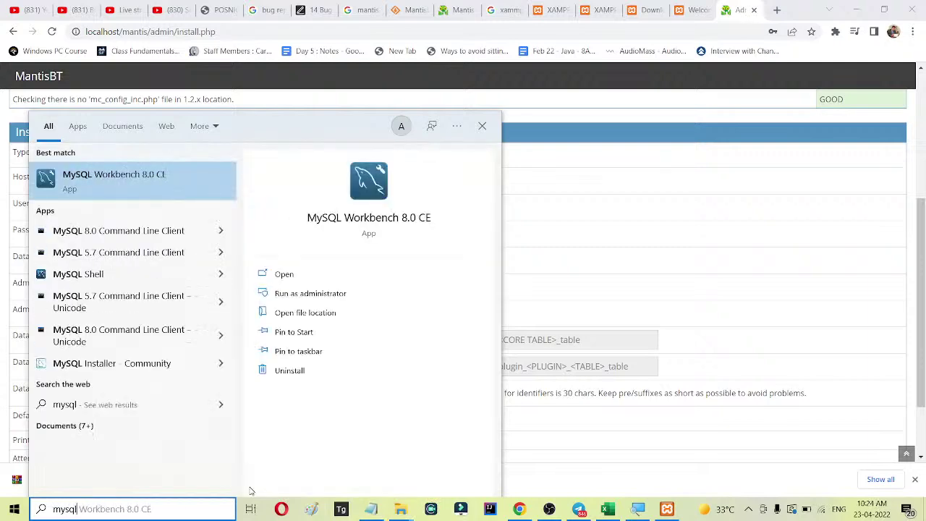
pyautogui.click(103, 230)
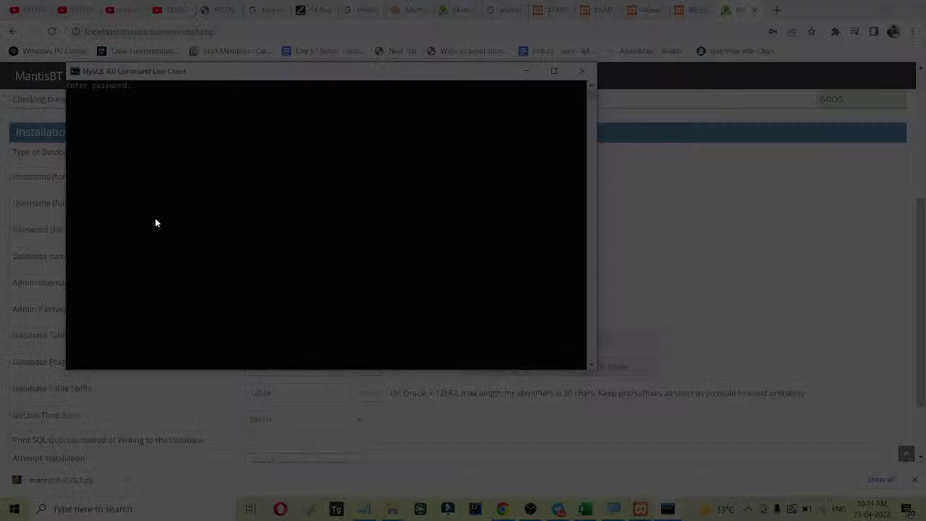
pyautogui.write('**')
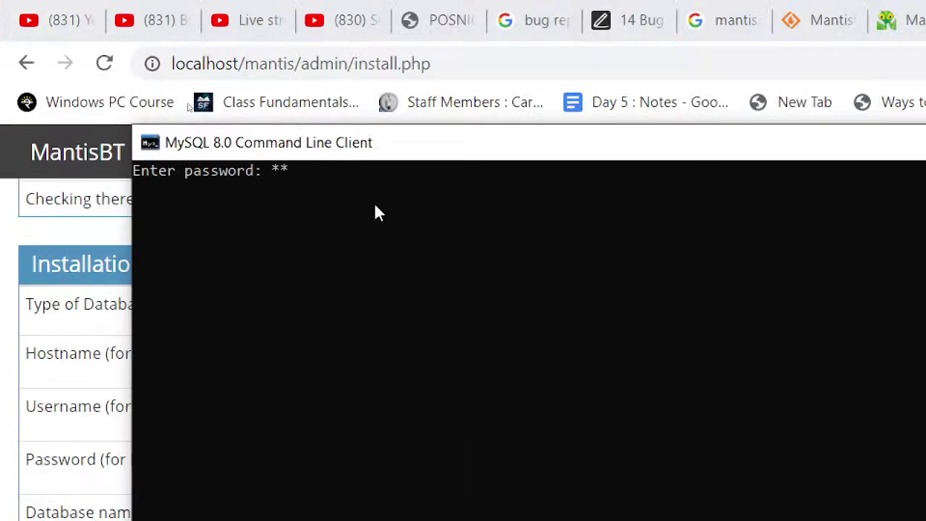
pyautogui.press('BackSpace')
pyautogui.press('BackSpace')
pyautogui.write('****')
pyautogui.press('Return')
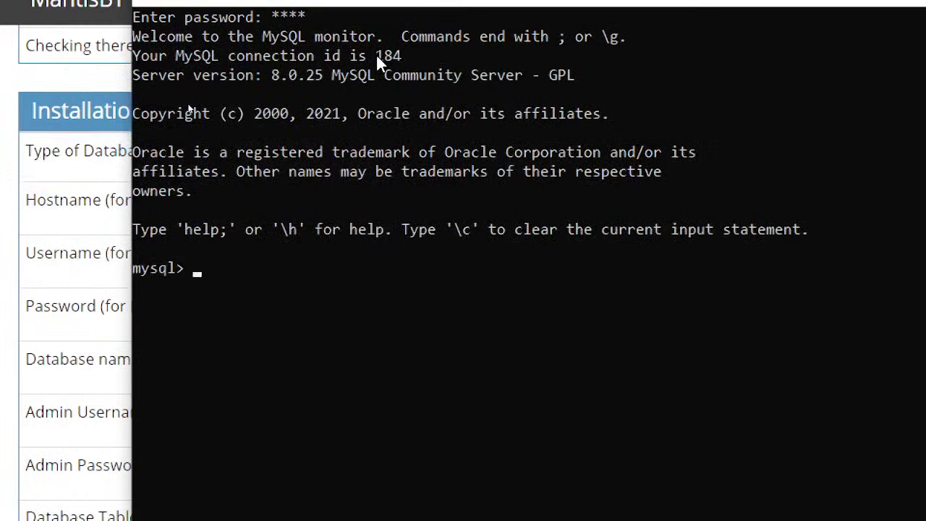
# Create database mantis1 after 'create database mantis' fails because it already exists.
pyautogui.write('cre')
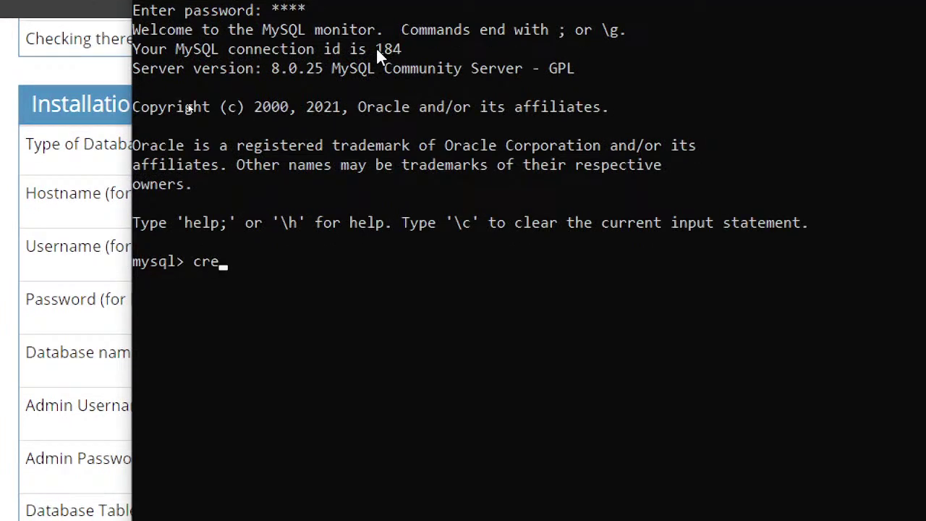
pyautogui.write('ate database')
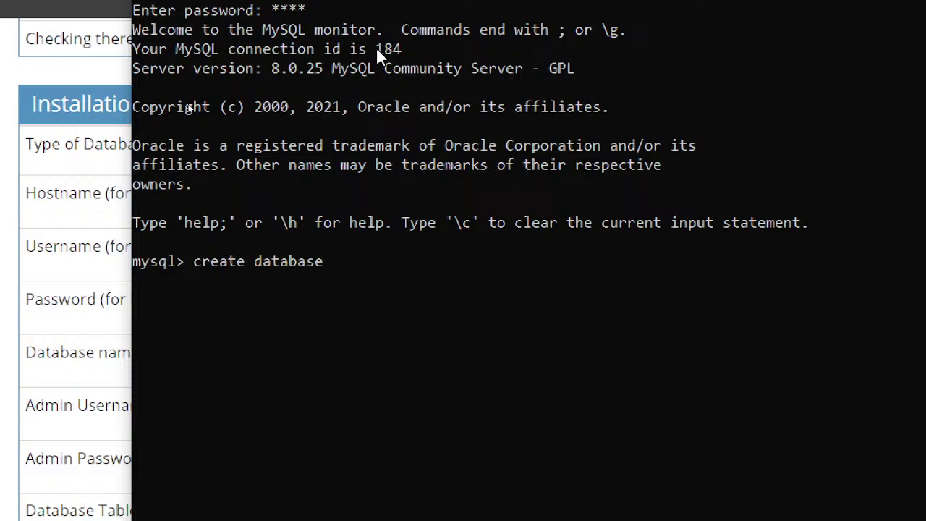
pyautogui.write(' mantis;')
pyautogui.press('Return')
pyautogui.press('Up')
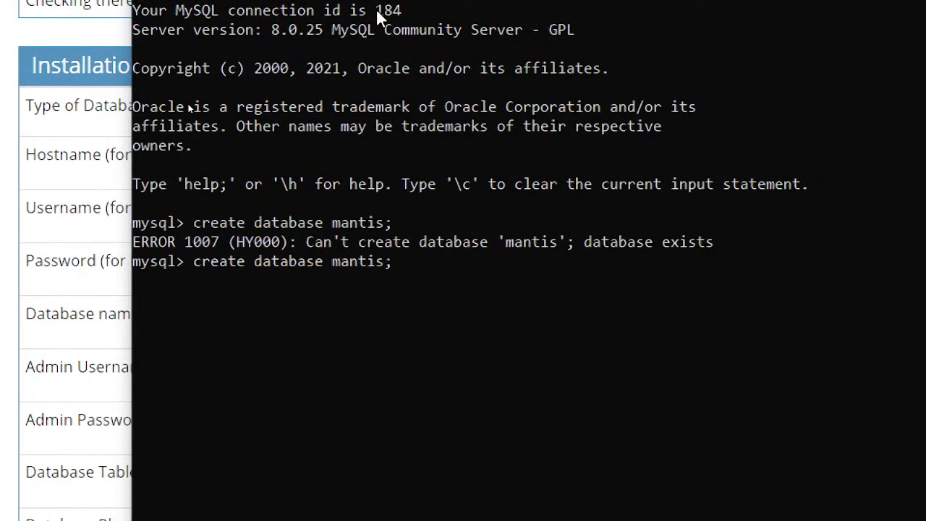
pyautogui.press('Return')
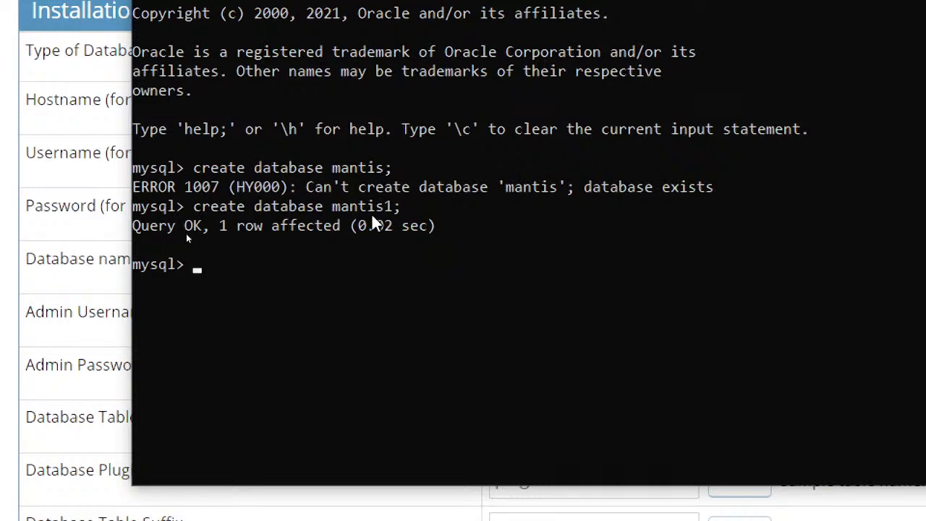
# Set the Mantis database name to mantis1 and start Install/Upgrade Database.
pyautogui.click(26, 198)
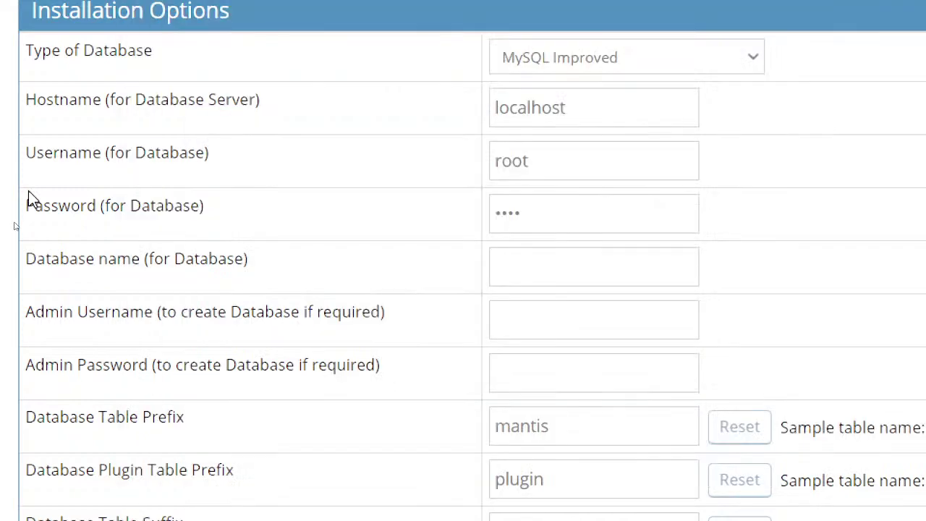
pyautogui.click(517, 264)
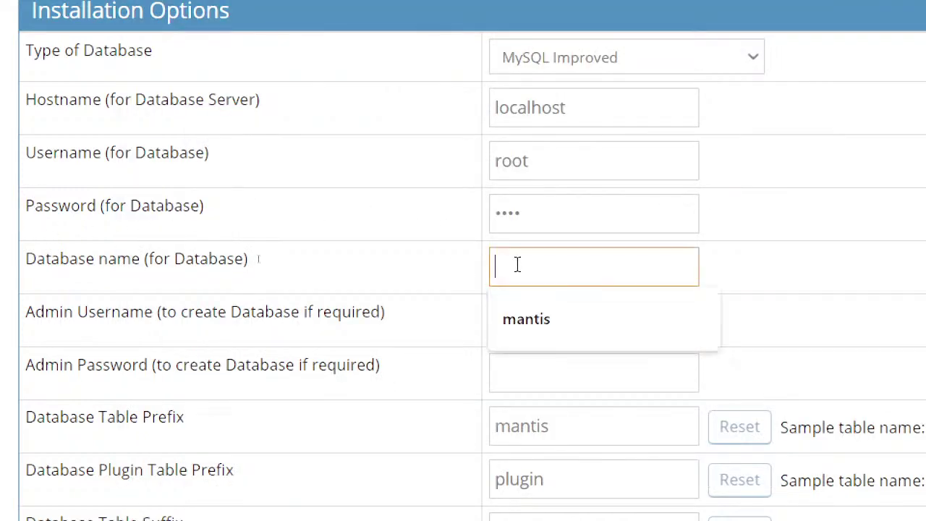
pyautogui.write('mantis1')
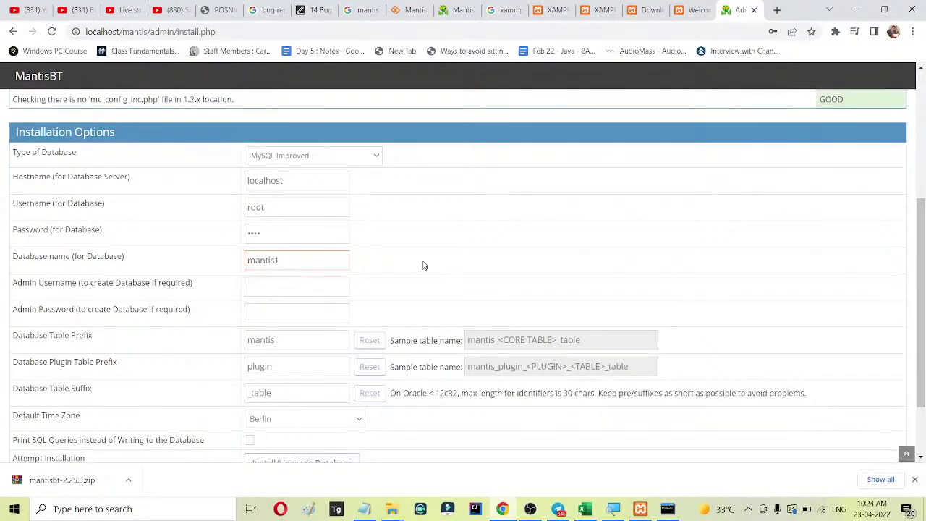
pyautogui.scroll(-2, 423, 275)
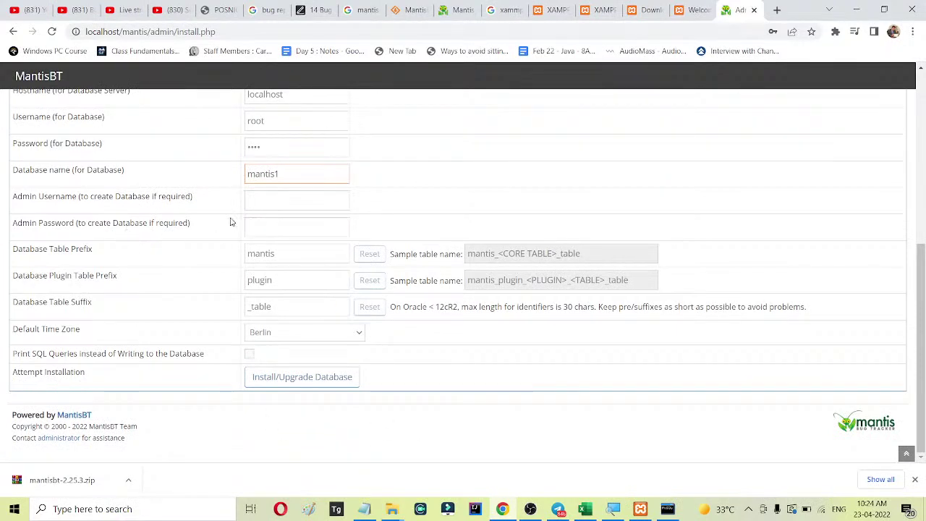
pyautogui.click(284, 377)
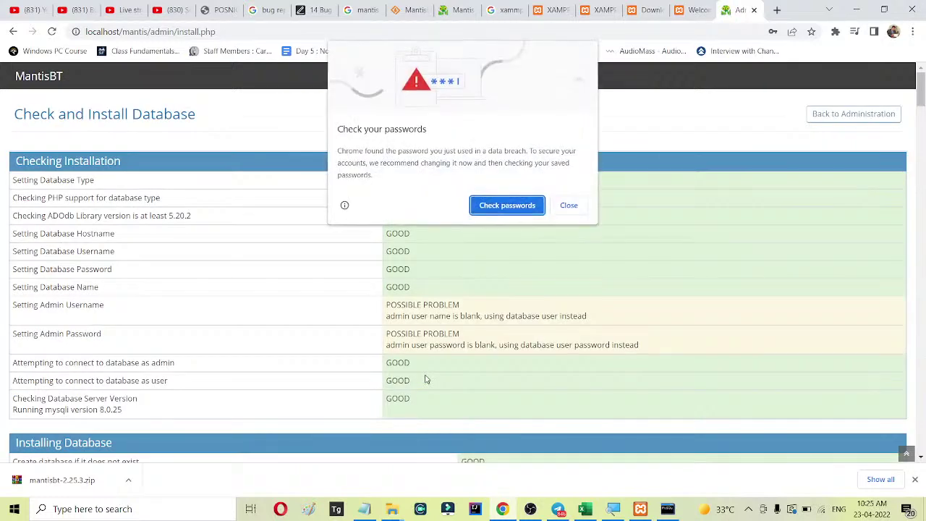
# Dismiss Chrome's password prompts and continue from the finished installation to the login page.
pyautogui.click(575, 206)
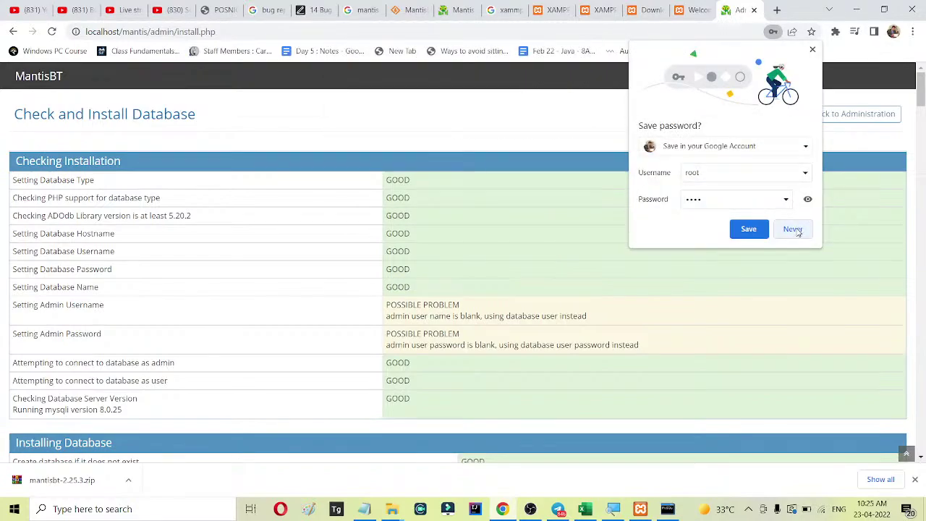
pyautogui.click(792, 230)
pyautogui.scroll(-10, 680, 219)
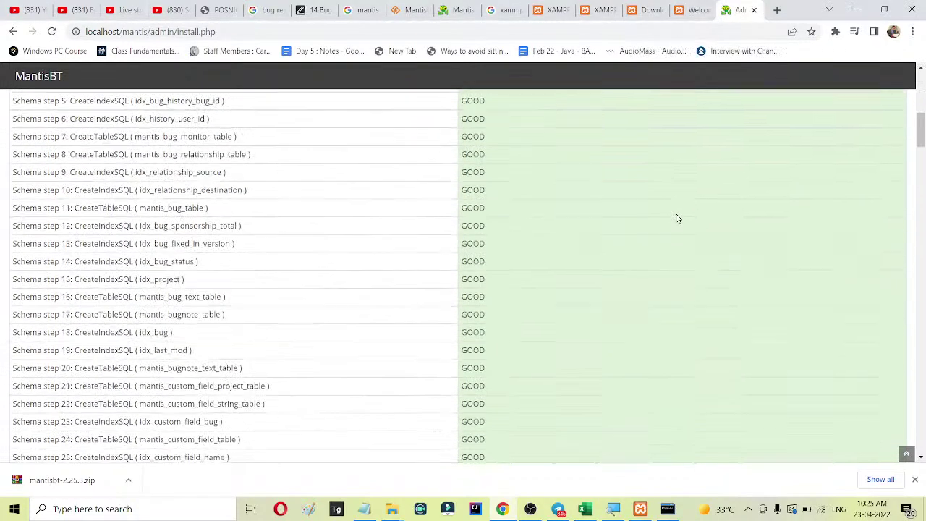
pyautogui.scroll(-20, 680, 219)
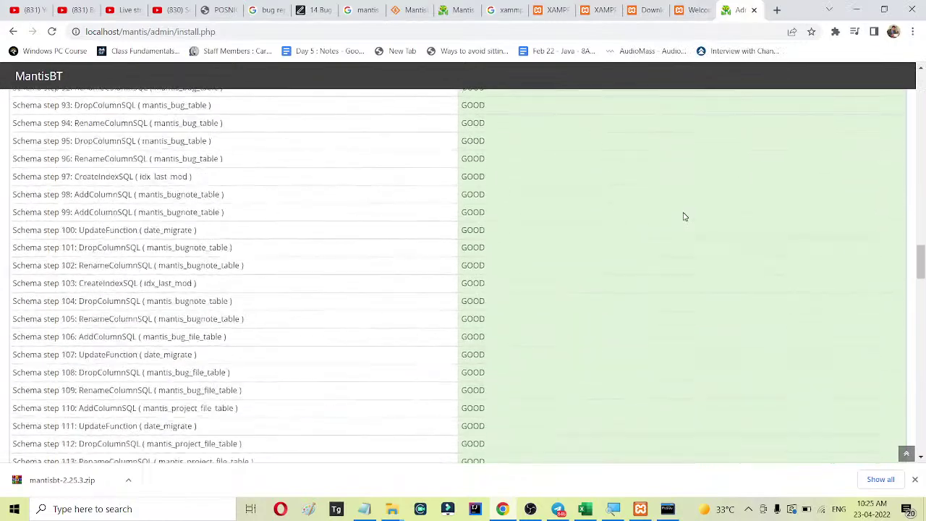
pyautogui.scroll(-20, 686, 216)
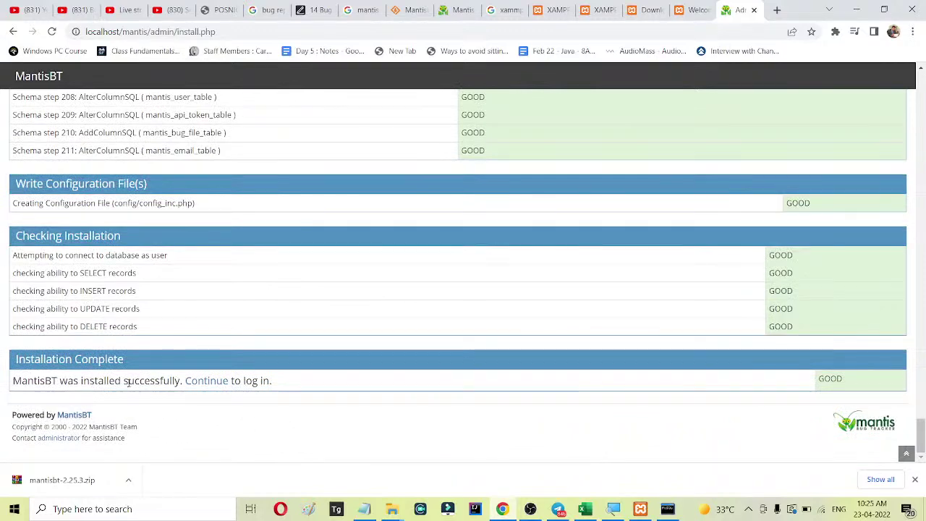
pyautogui.click(210, 384)
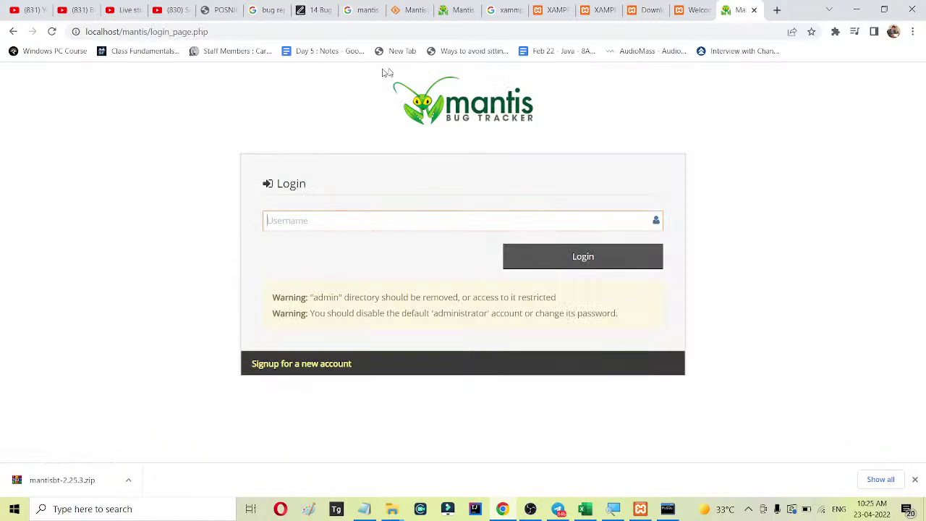
# Load localhost/mantis in a new tab and confirm Apache in the XAMPP Control Panel.
pyautogui.click(778, 11)
pyautogui.write('localh')
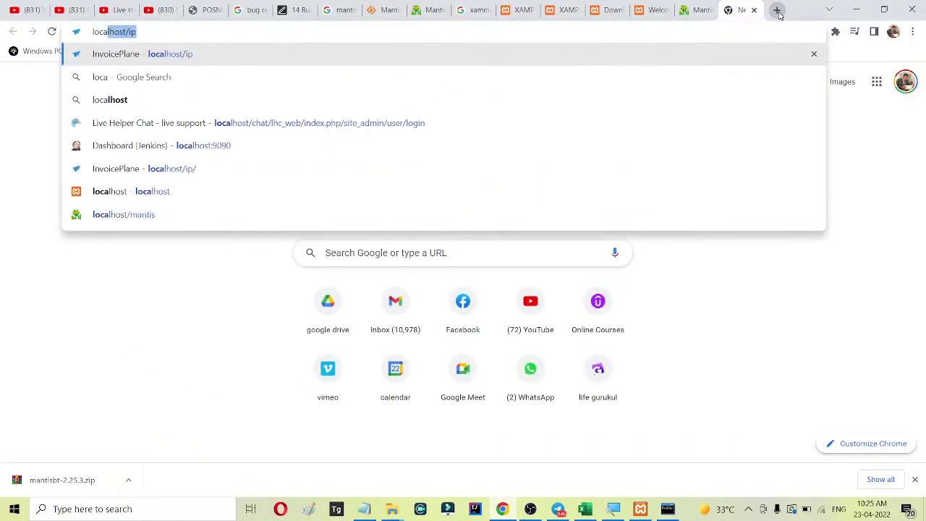
pyautogui.write('ost/ma')
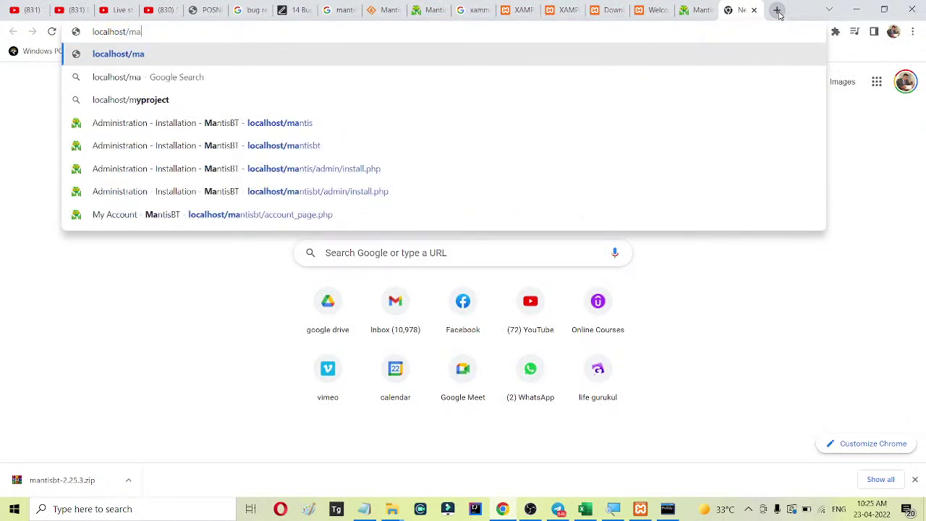
pyautogui.write('ntis')
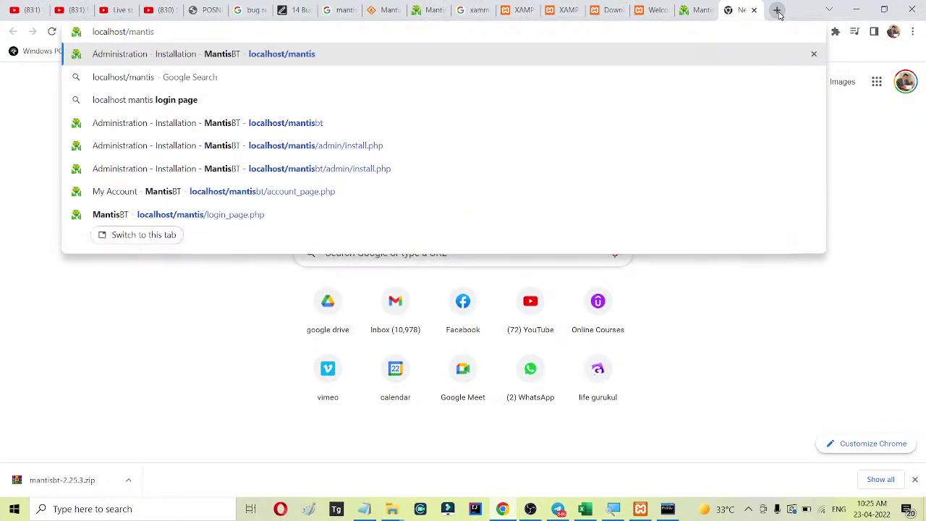
pyautogui.press('Return')
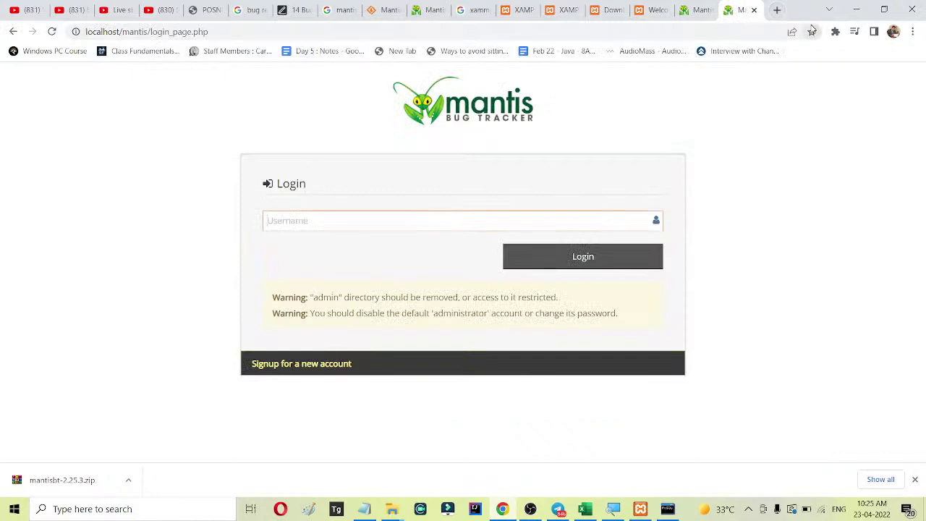
pyautogui.click(640, 510)
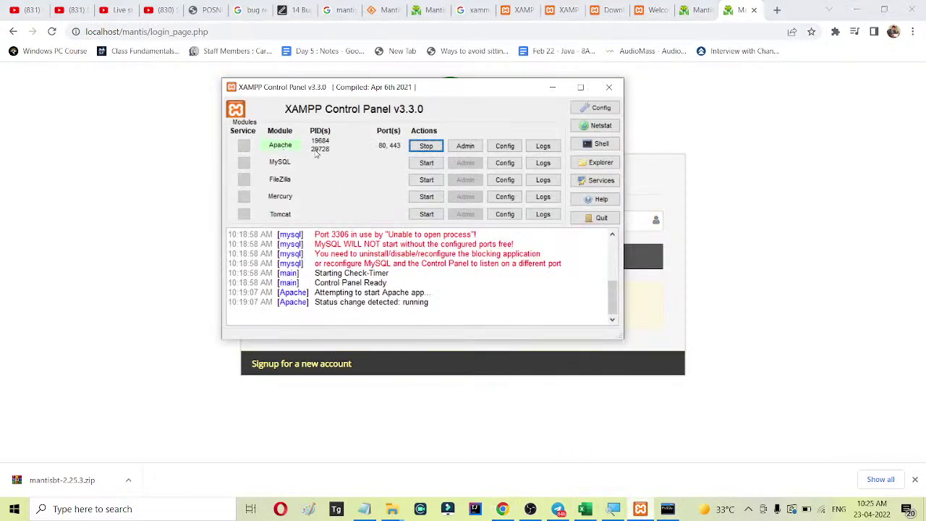
pyautogui.click(553, 87)
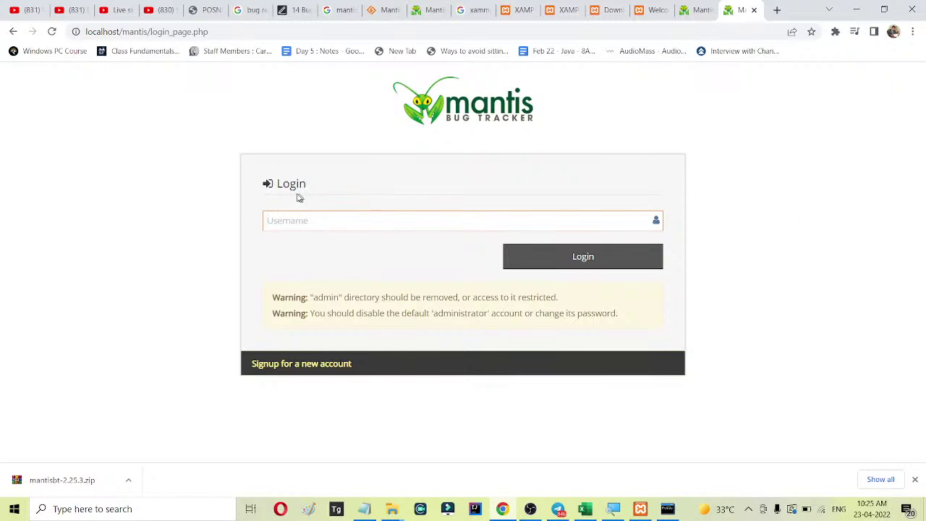
# Inspect the MantisBT login form, then return to the Notepad setup notes.
pyautogui.moveTo(279, 184); pyautogui.dragTo(323, 185)
pyautogui.click(331, 212)
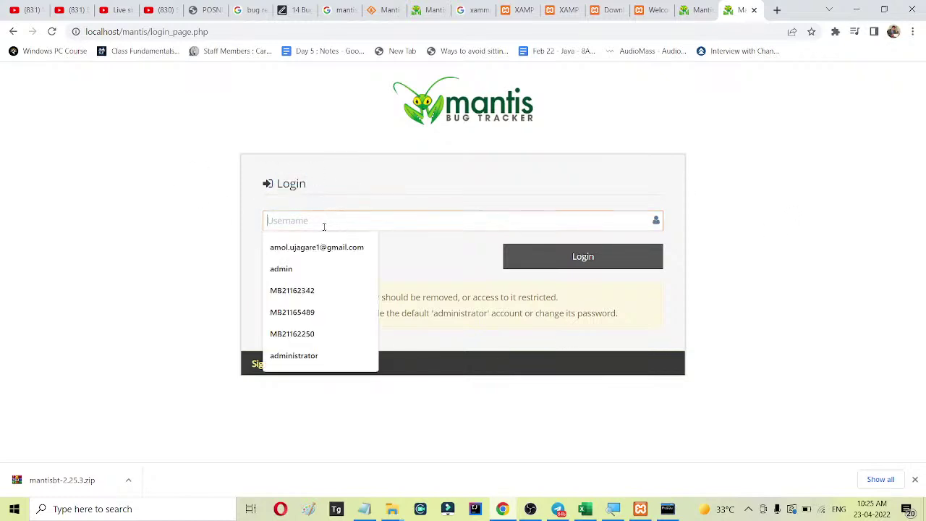
pyautogui.click(824, 225)
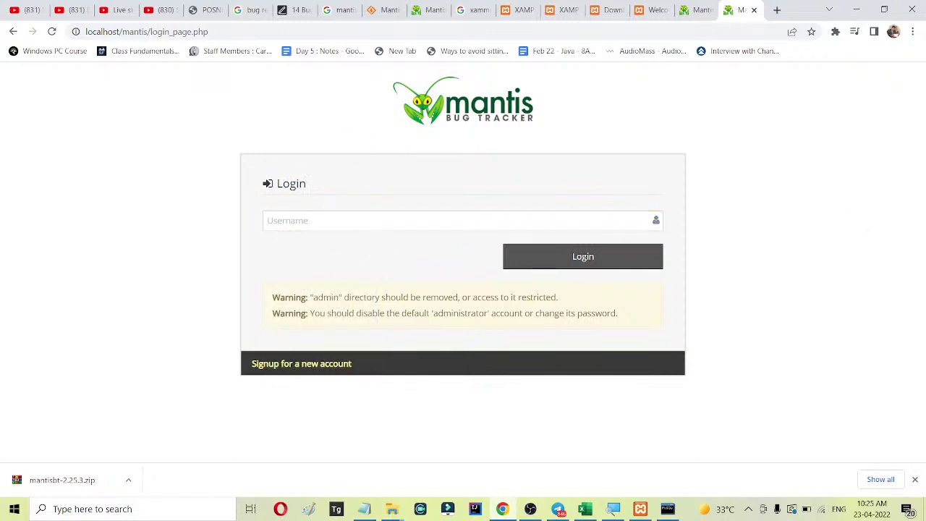
pyautogui.click(366, 506)
# Add the line 'default username and passwords are' below the setup notes.
pyautogui.click(710, 343)
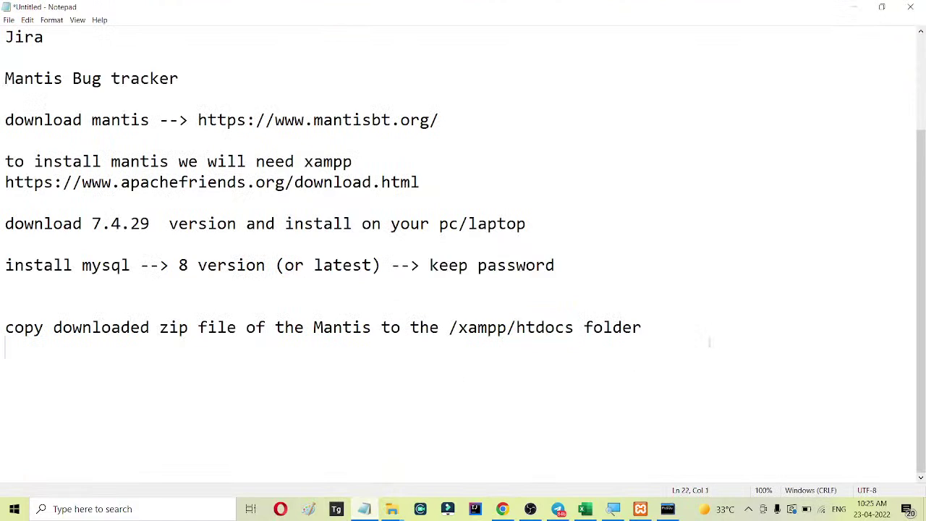
pyautogui.press('Return')
pyautogui.write('deafault')
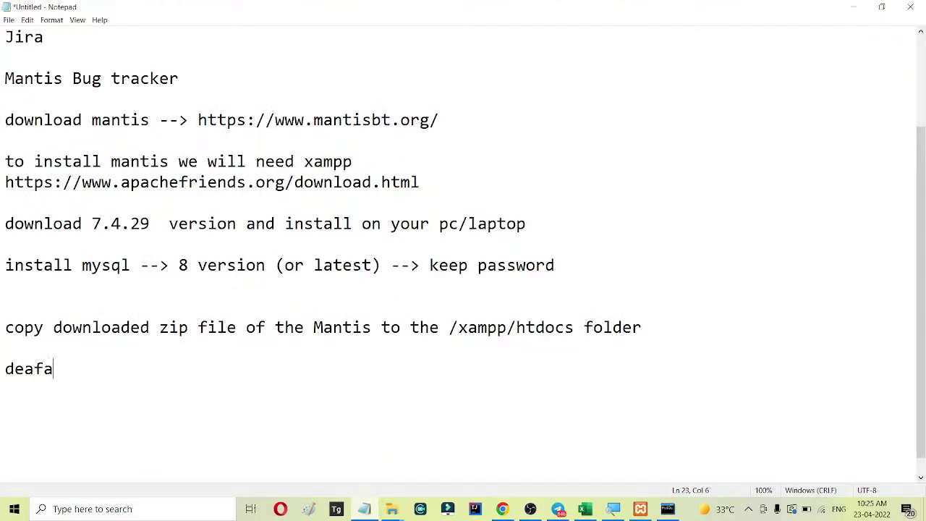
pyautogui.press('BackSpace')
pyautogui.press('BackSpace')
pyautogui.press('BackSpace')
pyautogui.press('BackSpace')
pyautogui.press('BackSpace')
pyautogui.press('BackSpace')
pyautogui.press('BackSpace')
pyautogui.write('fault username and passwords are')
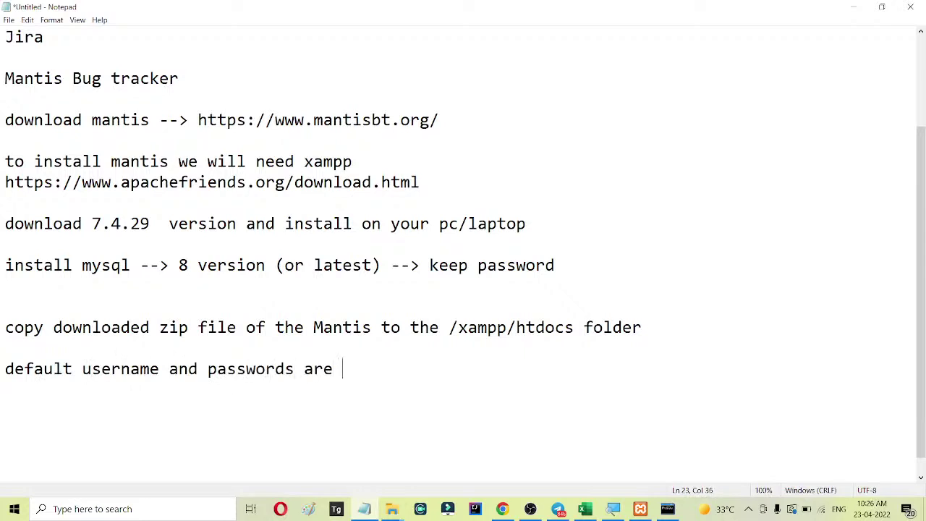
pyautogui.press('Return')
pyautogui.press('Return')
# List the default username and password on separate lines beneath it, fixing typos.
pyautogui.press('BackSpace')
pyautogui.write('username - adinistrator')
pyautogui.press('Return')
pyautogui.write('password')
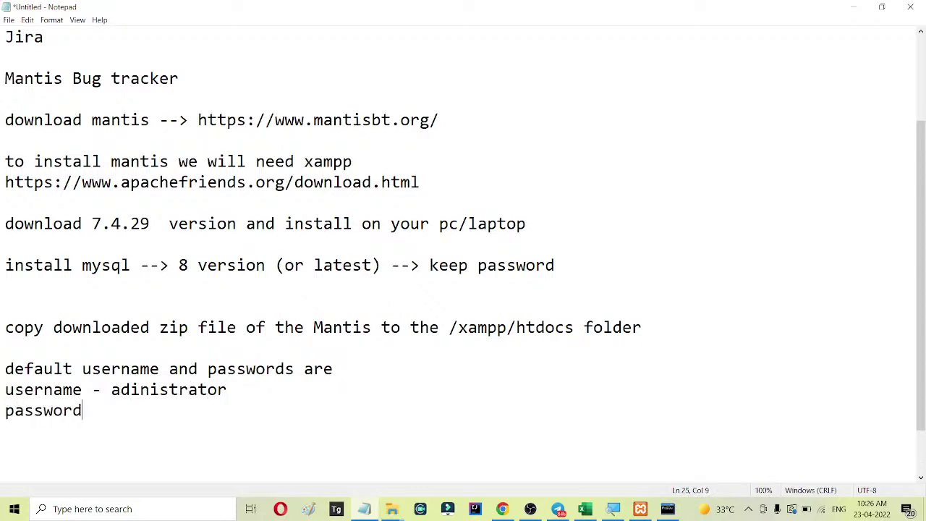
pyautogui.write(' - root')
pyautogui.press('BackSpace')
pyautogui.write('root')
pyautogui.moveTo(139, 389); pyautogui.dragTo(149, 389)
# Correct the username typo in the notes, then enter 'administrator' on the MantisBT login page.
pyautogui.write('m')
pyautogui.click(220, 389)
pyautogui.click(502, 508)
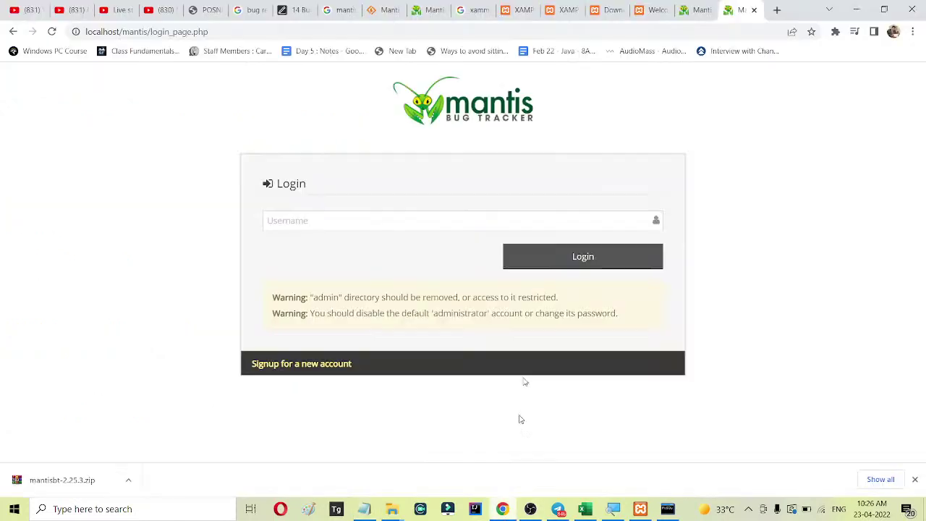
pyautogui.click(380, 225)
pyautogui.write('administrator')
pyautogui.click(560, 264)
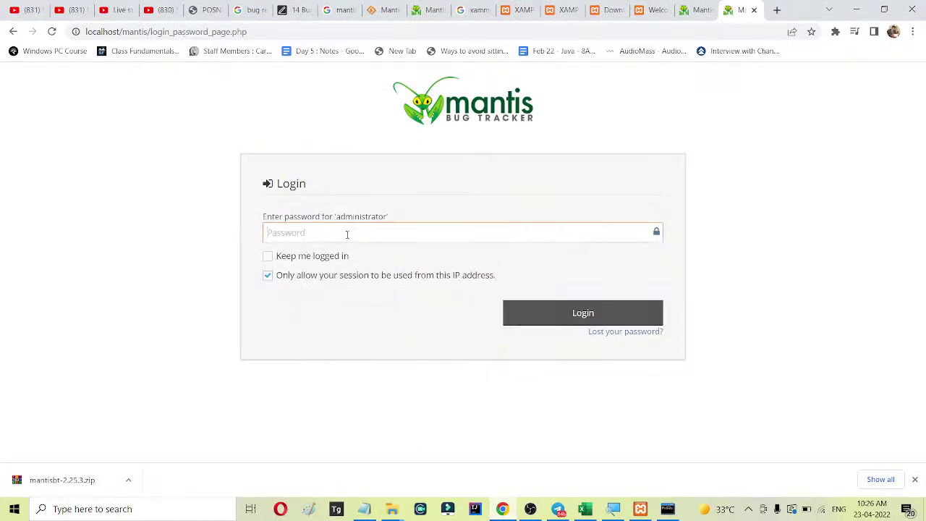
# Enter the administrator password, log in, and dismiss Chrome's breach and save-password prompts.
pyautogui.write('root')
pyautogui.click(569, 314)
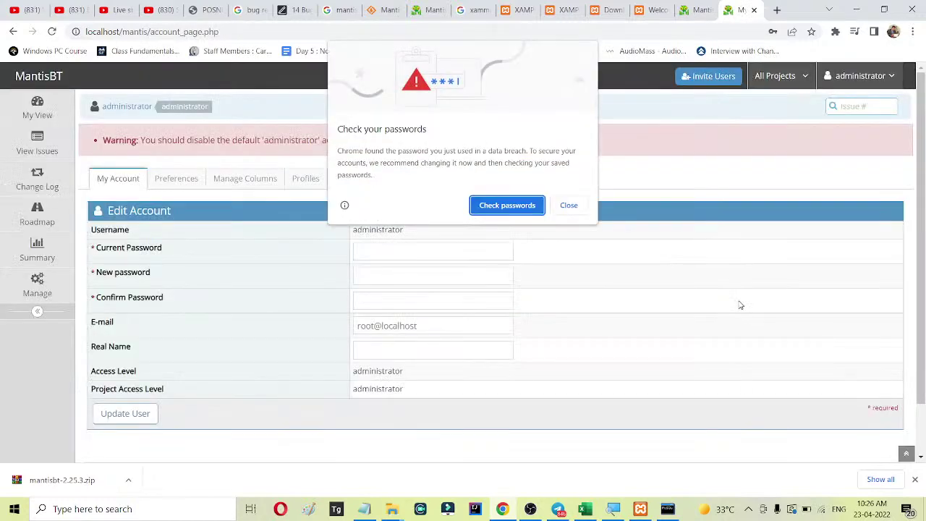
pyautogui.click(569, 207)
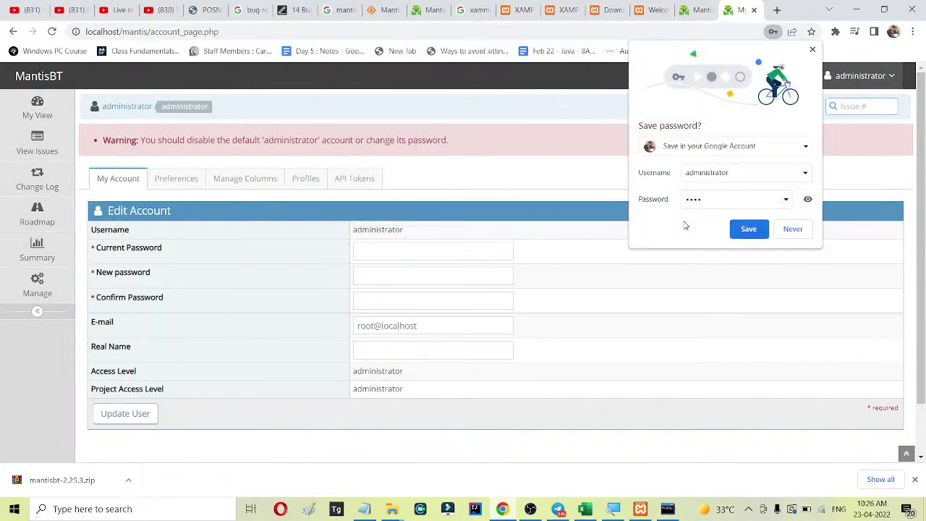
pyautogui.click(787, 228)
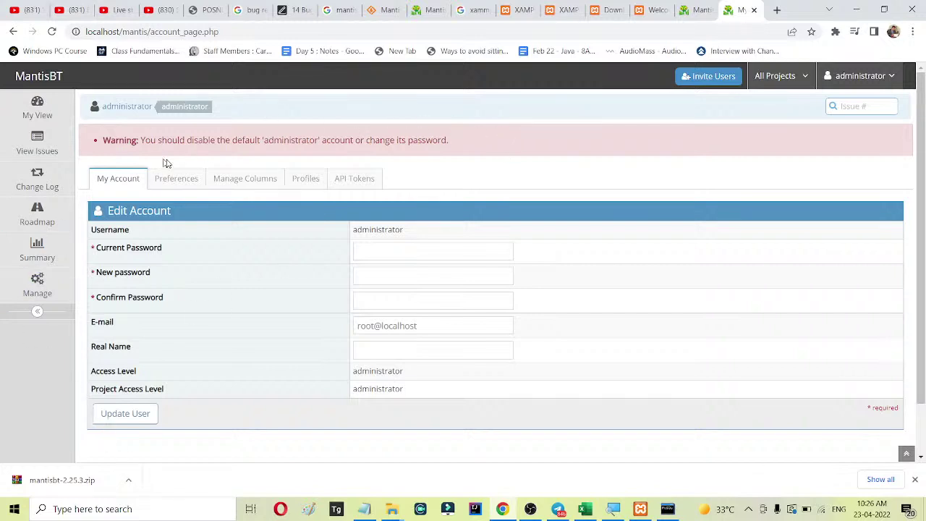
# Replace the administrator's e-mail address and submit Update User, which demands the current password.
pyautogui.moveTo(139, 140); pyautogui.dragTo(470, 140)
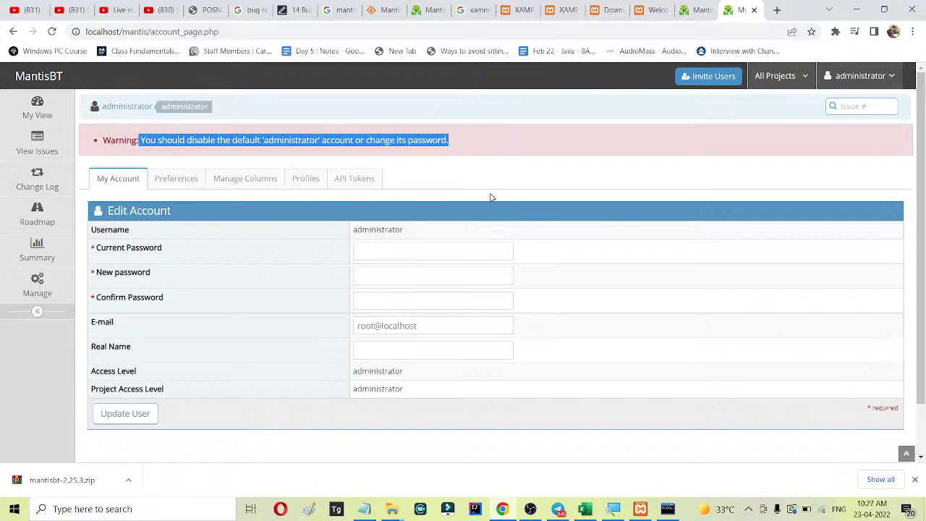
pyautogui.click(393, 253)
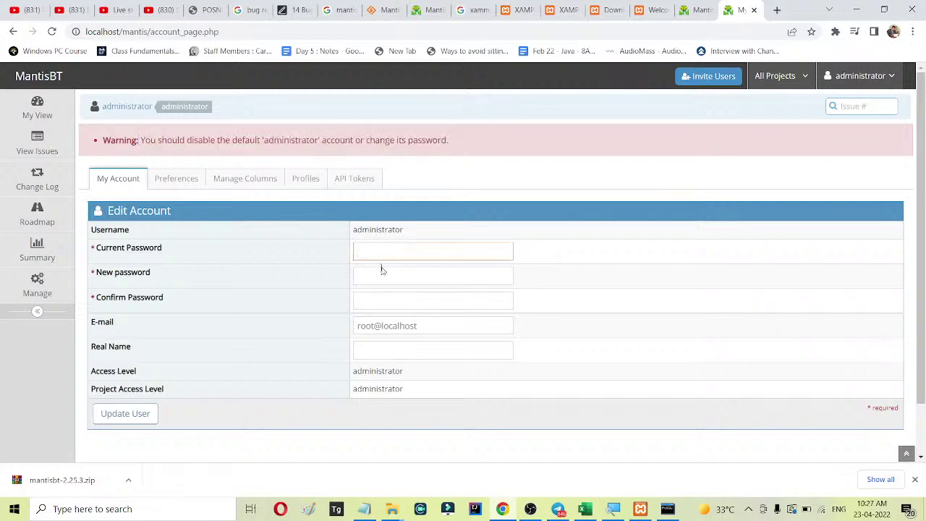
pyautogui.click(380, 272)
pyautogui.click(382, 295)
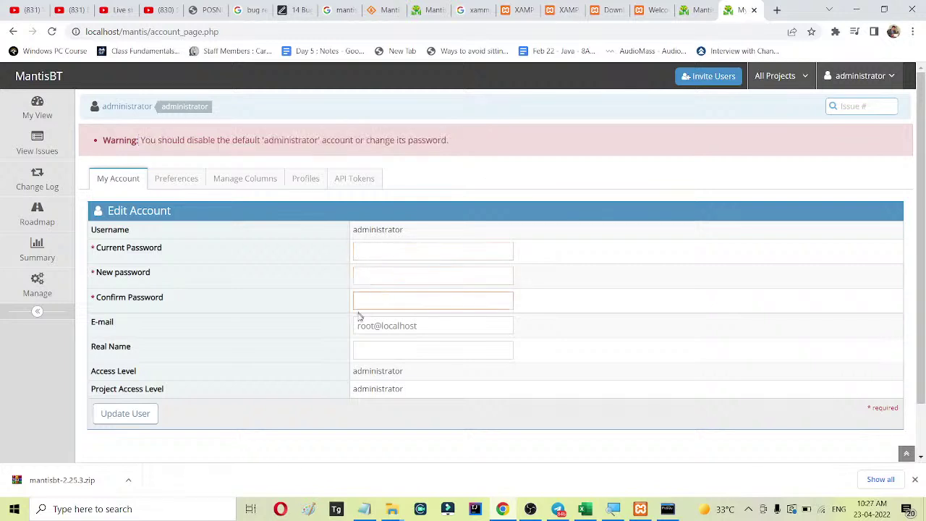
pyautogui.click(388, 324)
pyautogui.moveTo(358, 325); pyautogui.dragTo(453, 326)
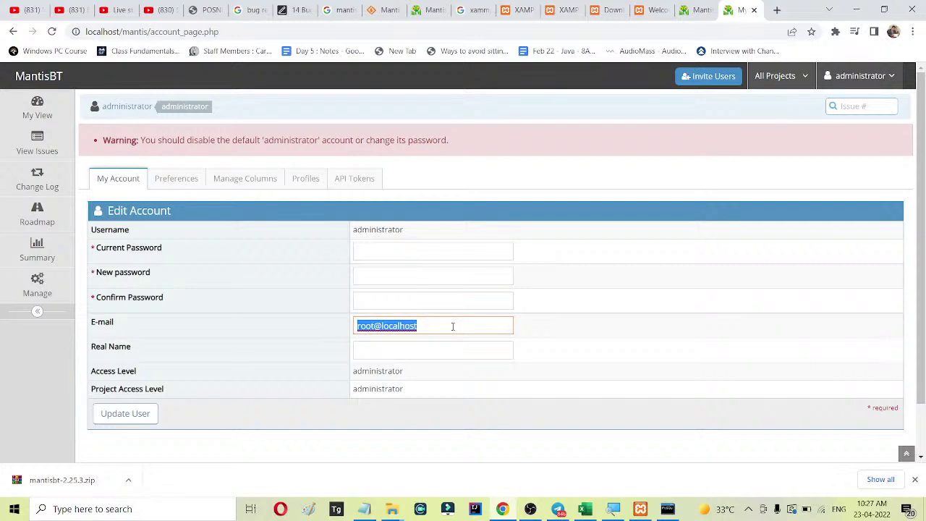
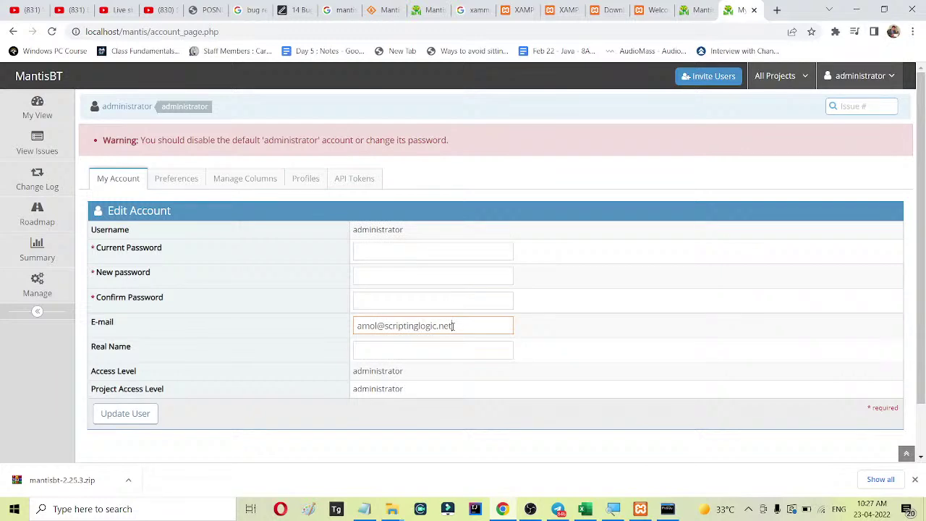
pyautogui.click(399, 250)
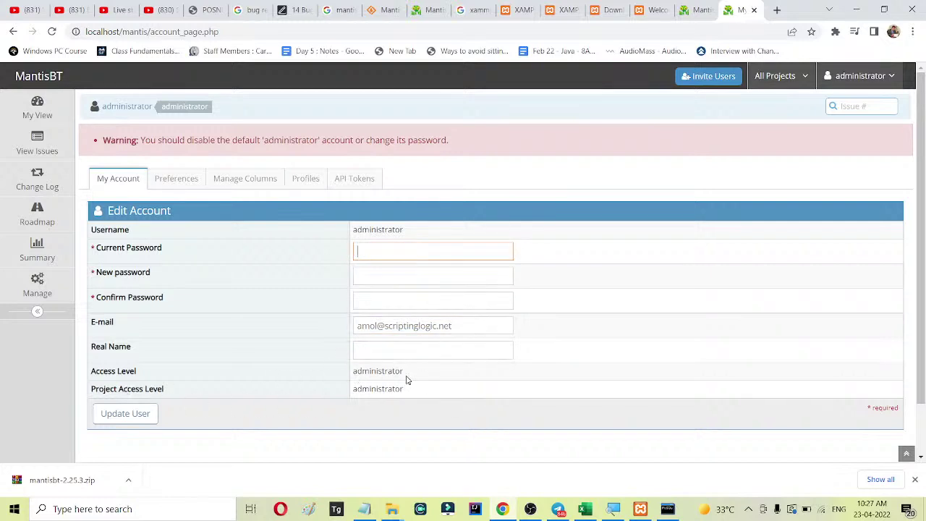
pyautogui.click(130, 414)
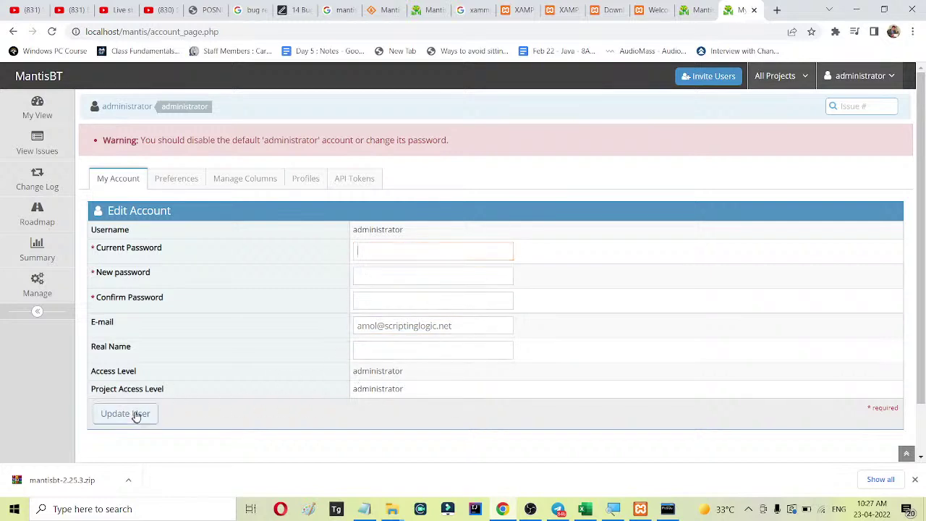
pyautogui.click(375, 301)
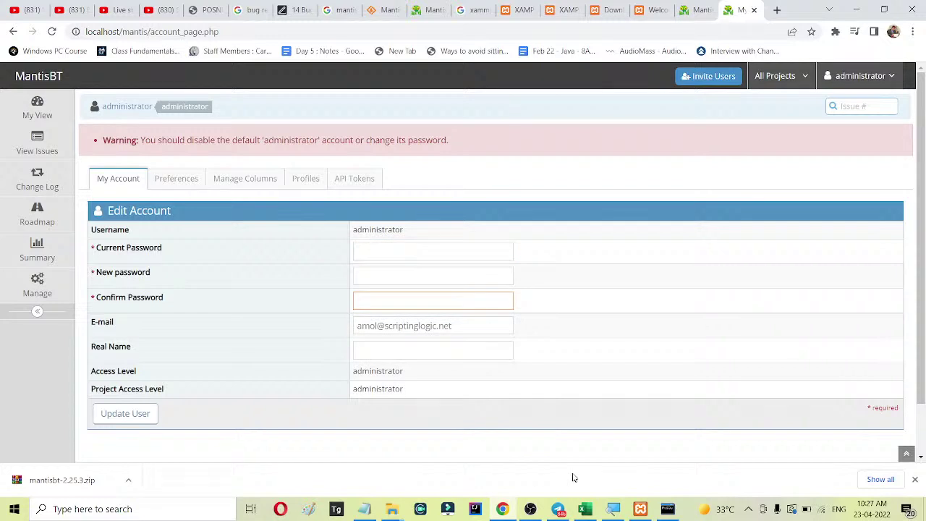
pyautogui.click(174, 182)
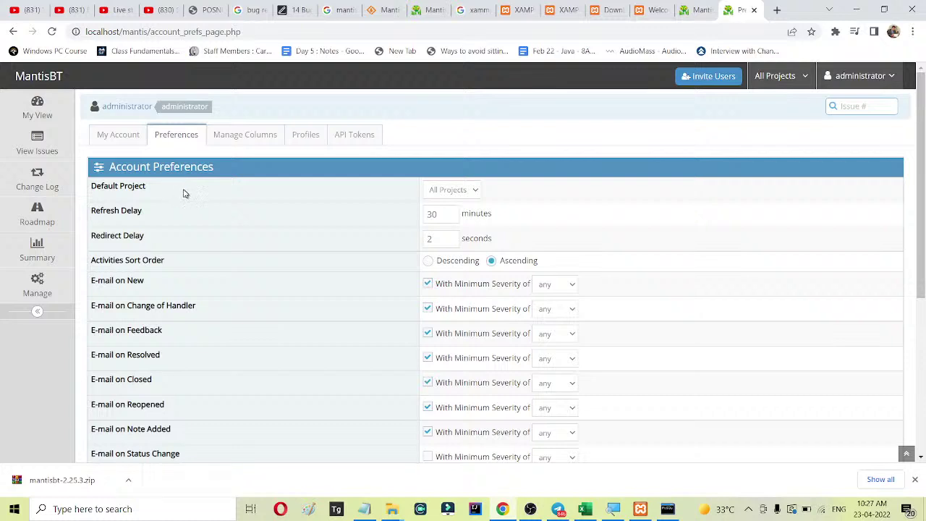
pyautogui.scroll(-2, 182, 189)
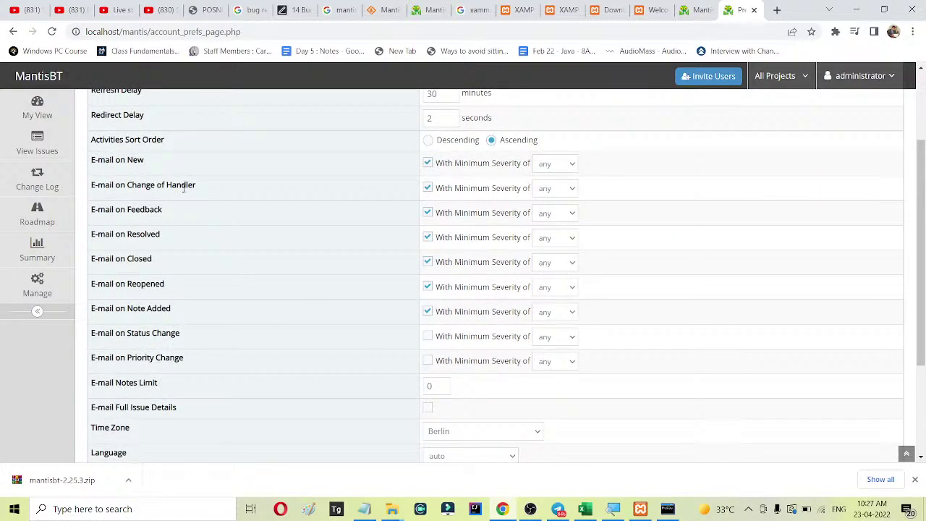
pyautogui.scroll(-3, 183, 188)
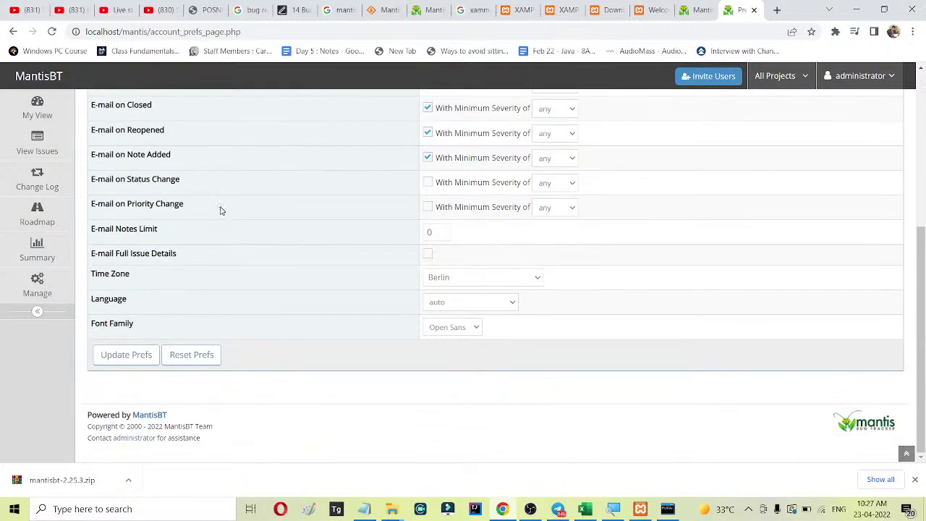
pyautogui.scroll(2, 220, 209)
pyautogui.scroll(3, 227, 335)
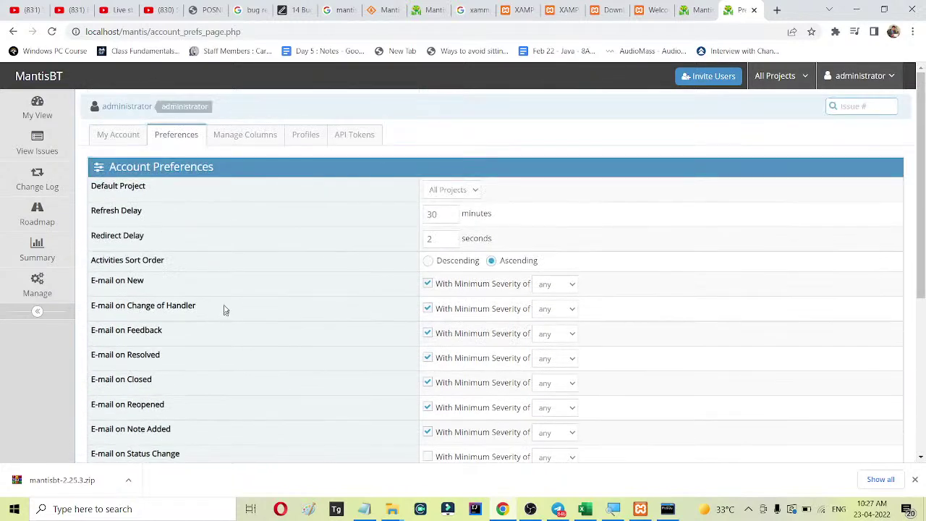
pyautogui.click(249, 138)
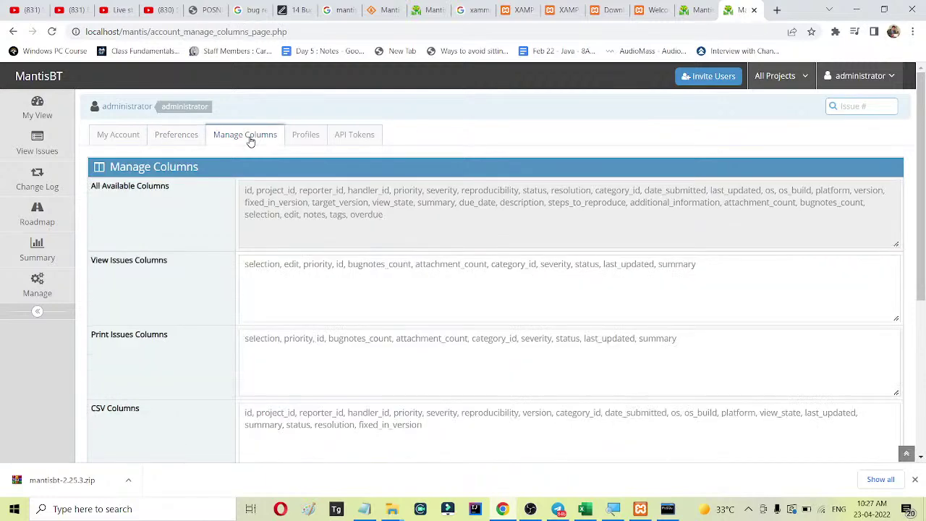
pyautogui.scroll(-4, 225, 208)
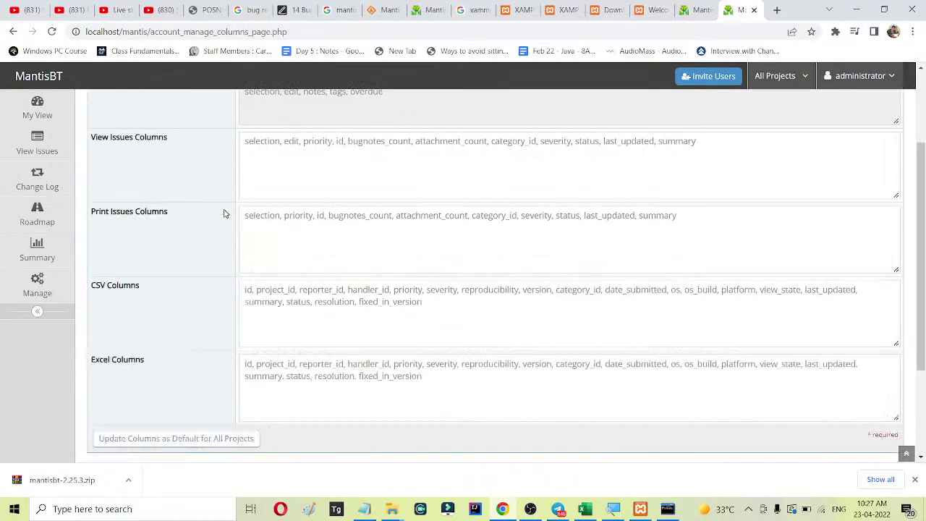
pyautogui.scroll(2, 224, 214)
pyautogui.scroll(1, 224, 214)
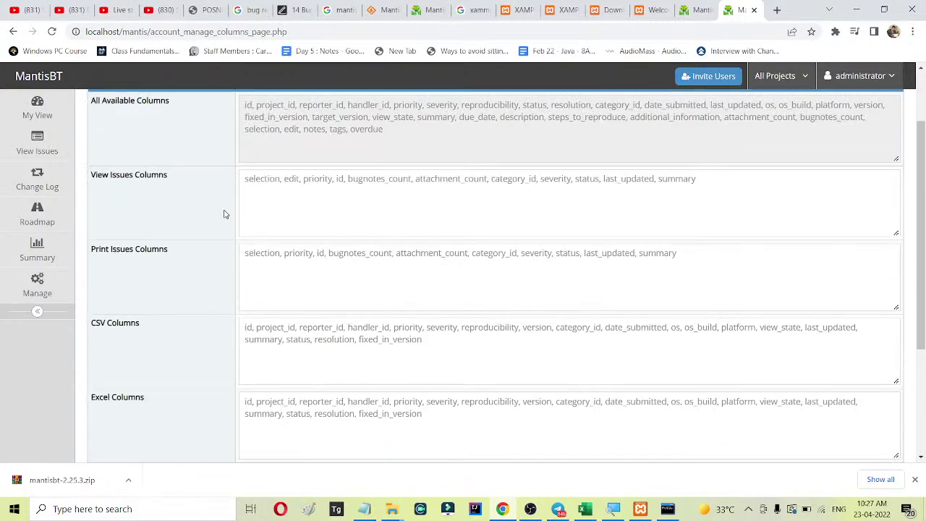
pyautogui.scroll(1, 224, 214)
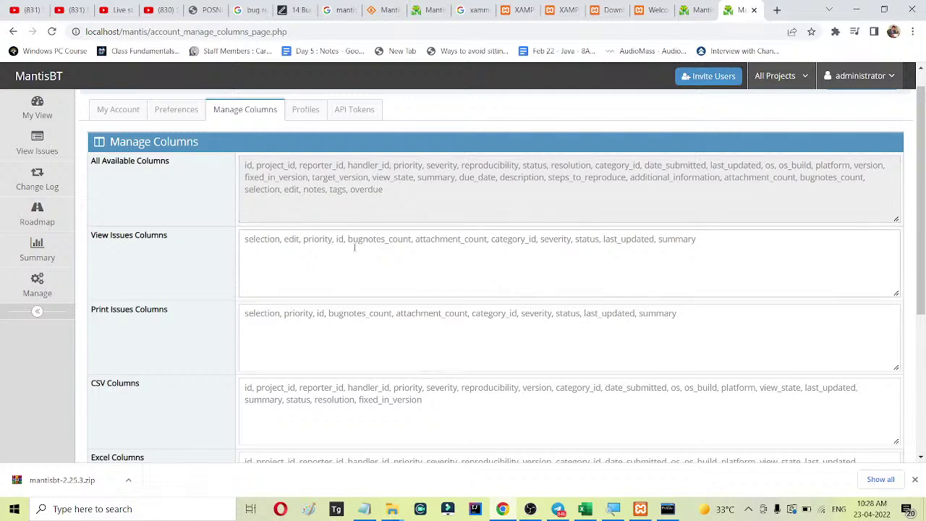
pyautogui.scroll(-1, 354, 247)
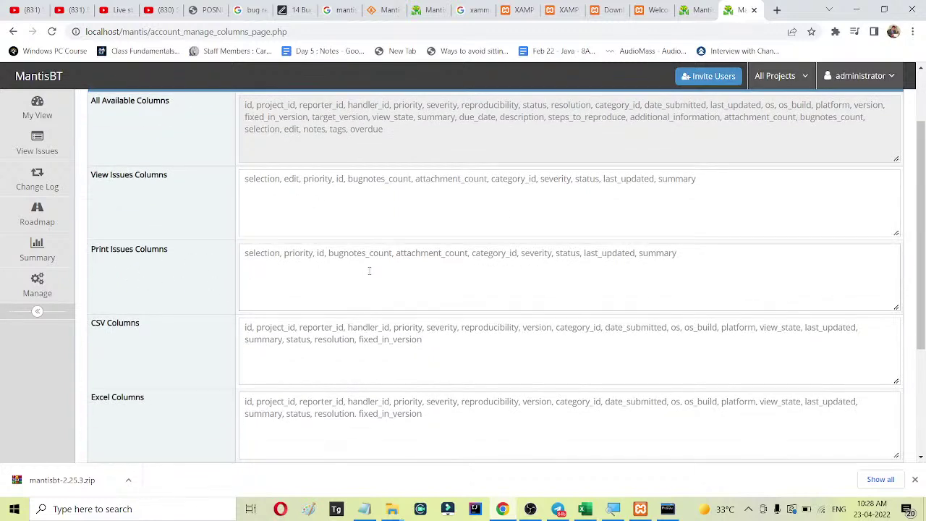
pyautogui.scroll(-2, 366, 269)
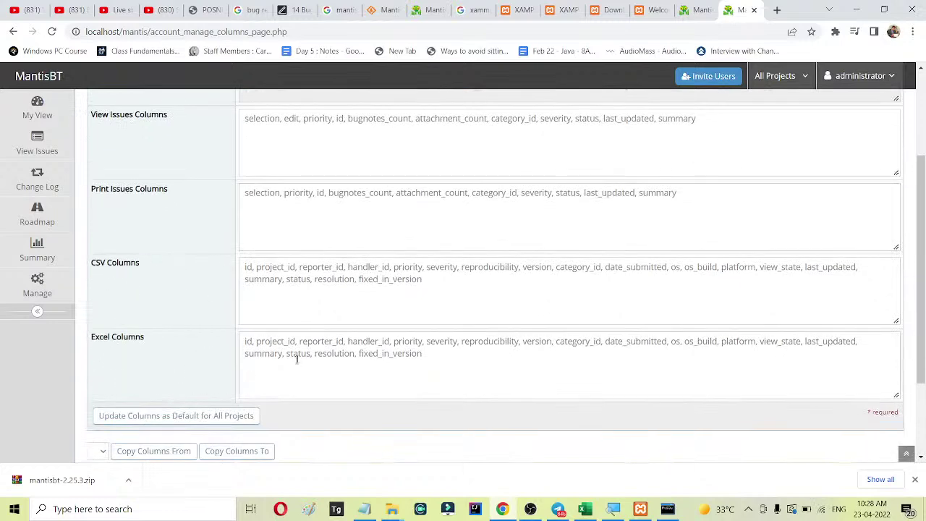
pyautogui.scroll(4, 289, 278)
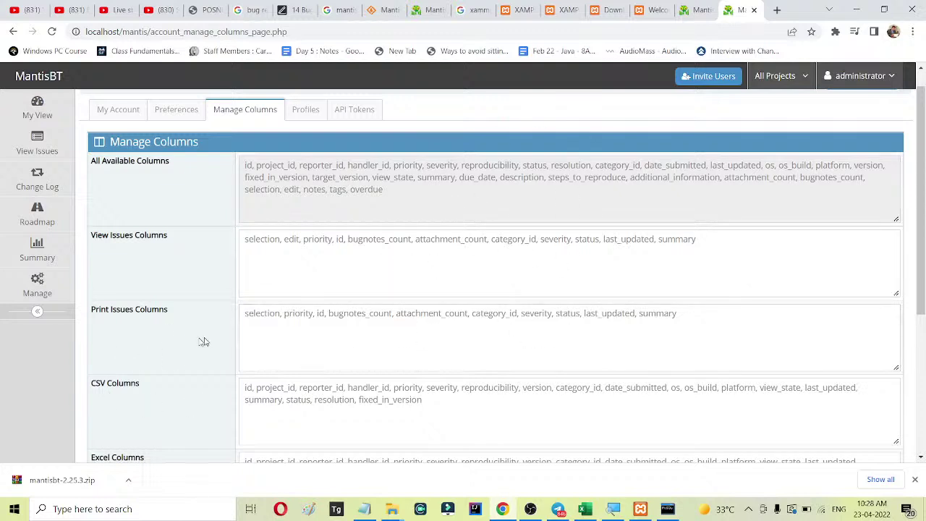
pyautogui.scroll(1, 395, 169)
# Look at the API Tokens page, then return to the account's Profiles page.
pyautogui.click(306, 135)
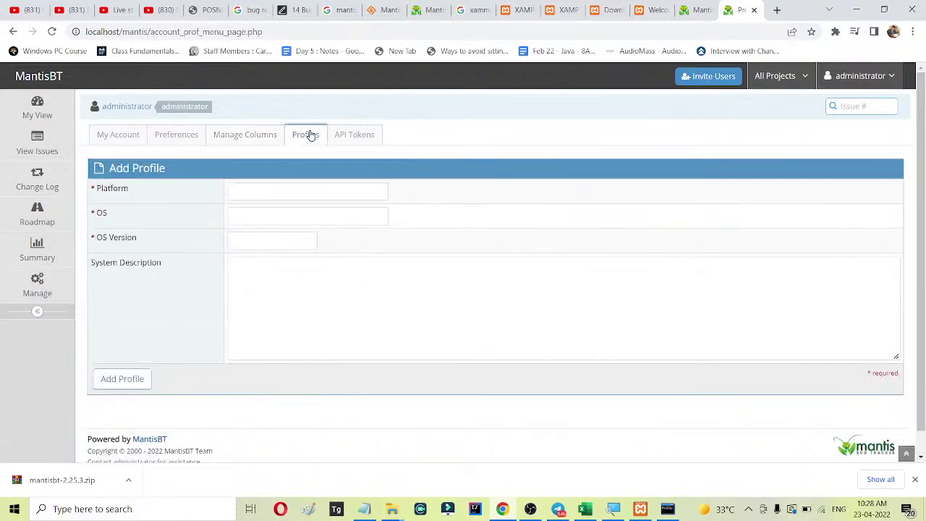
pyautogui.click(370, 138)
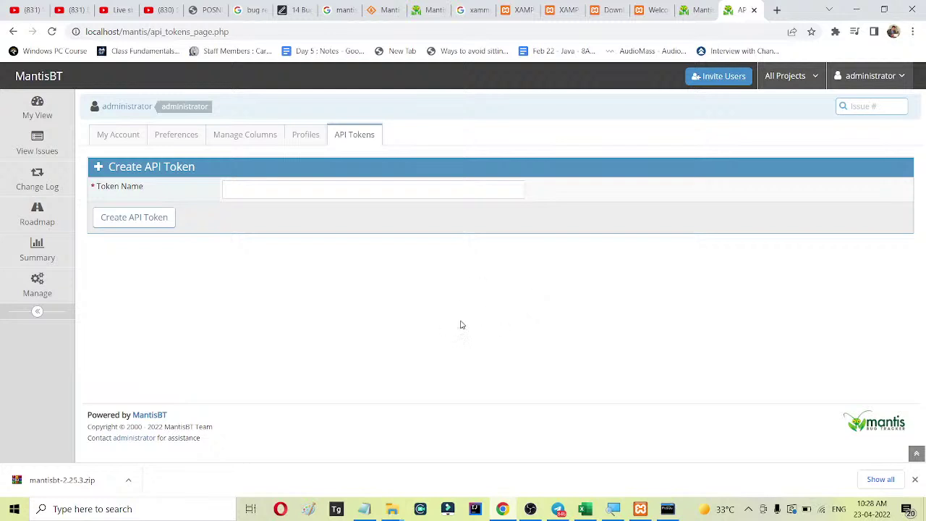
pyautogui.click(307, 135)
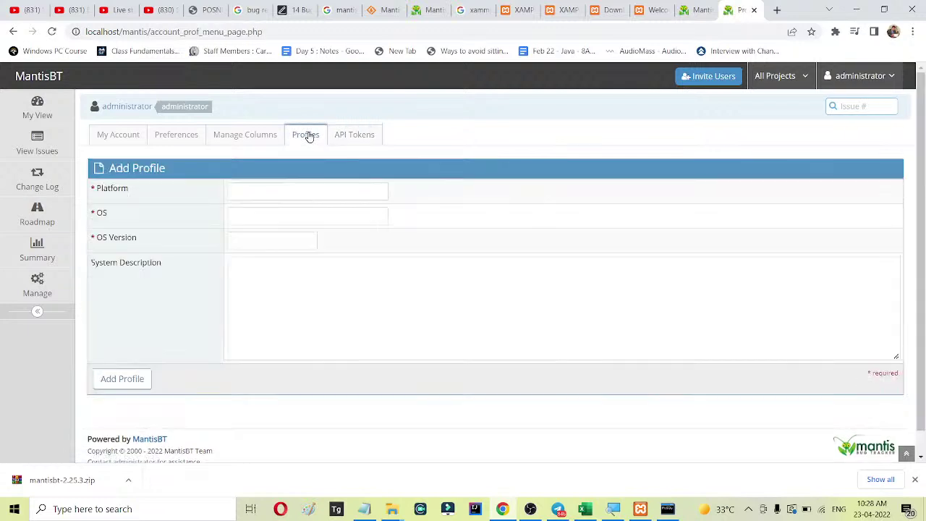
# Add a Java profile with OS Windows, version 10.
pyautogui.click(276, 186)
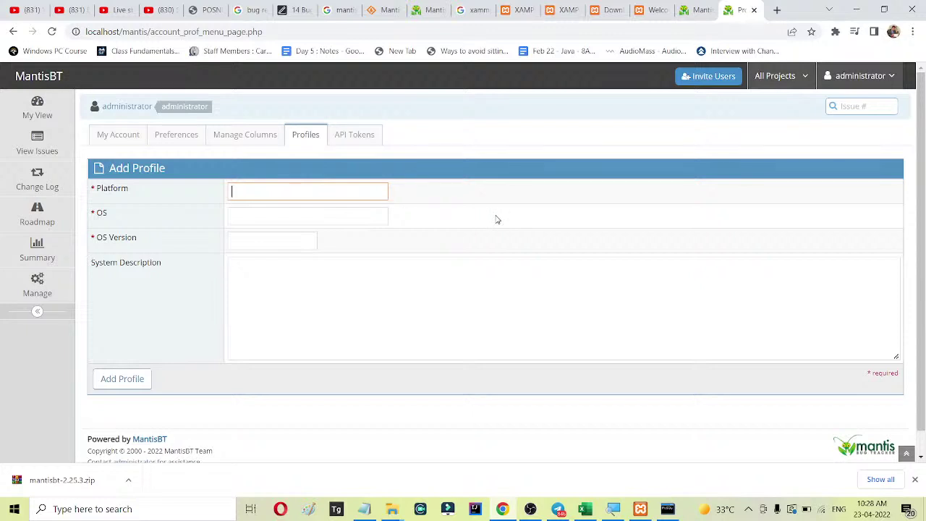
pyautogui.write('Java')
pyautogui.press('Tab')
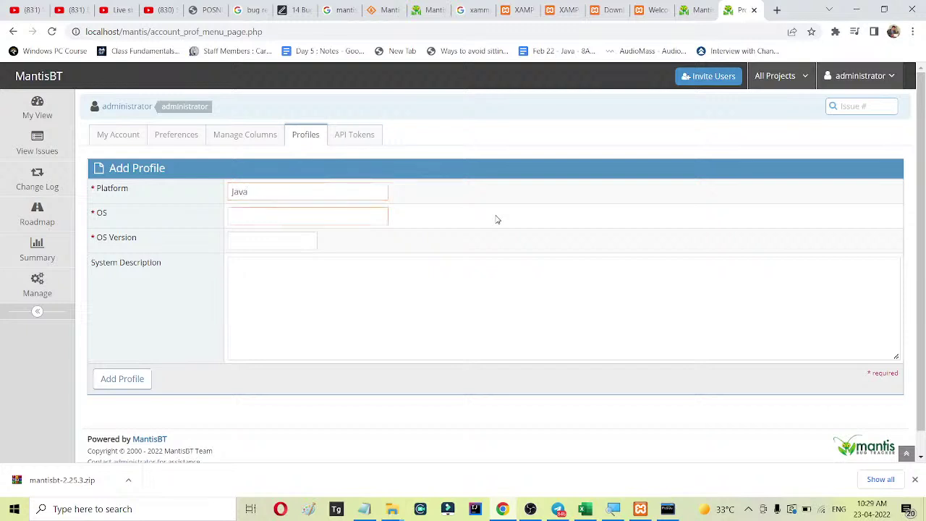
pyautogui.write('Windows')
pyautogui.press('Tab')
pyautogui.write('10')
pyautogui.click(244, 286)
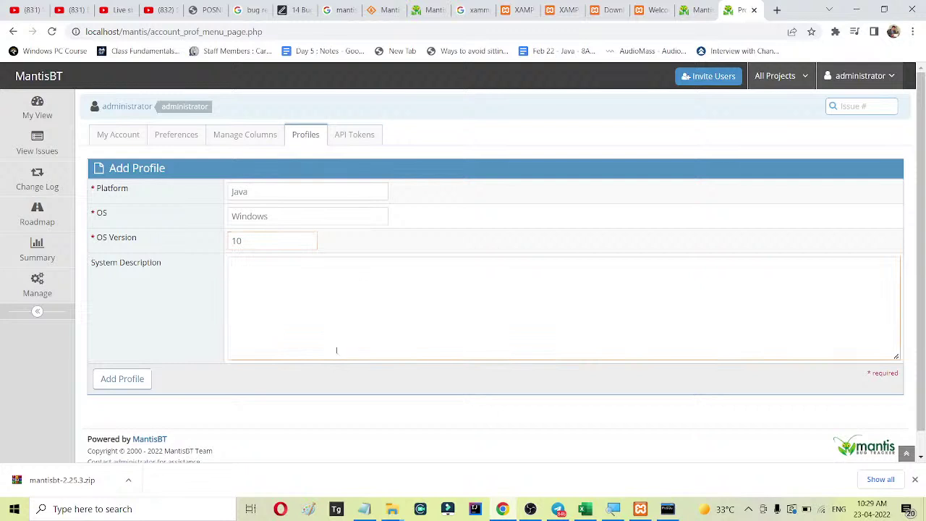
pyautogui.click(106, 383)
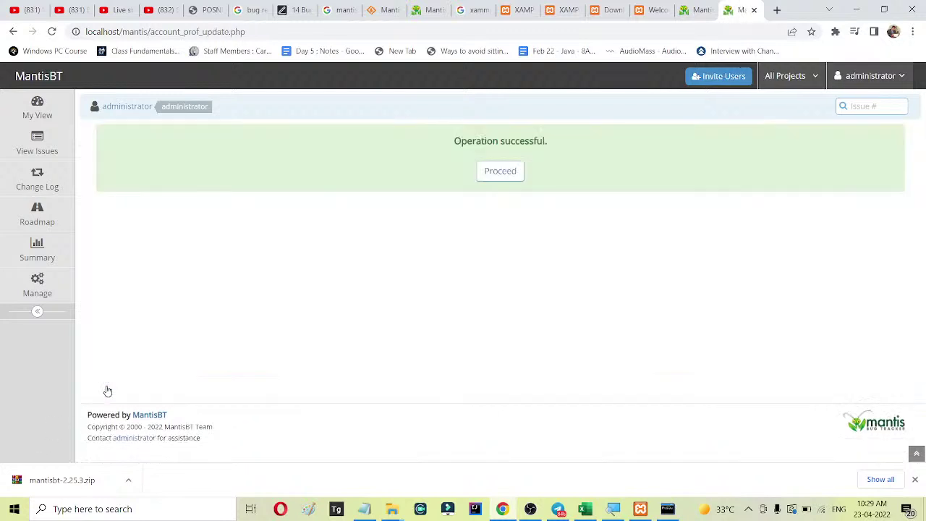
pyautogui.click(499, 171)
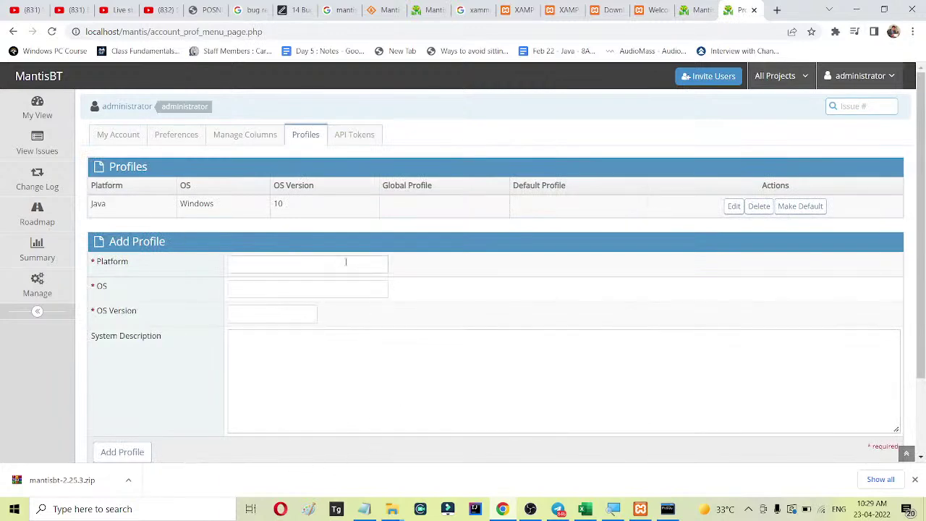
# Add a PHP profile on Windows version 10.
pyautogui.click(306, 273)
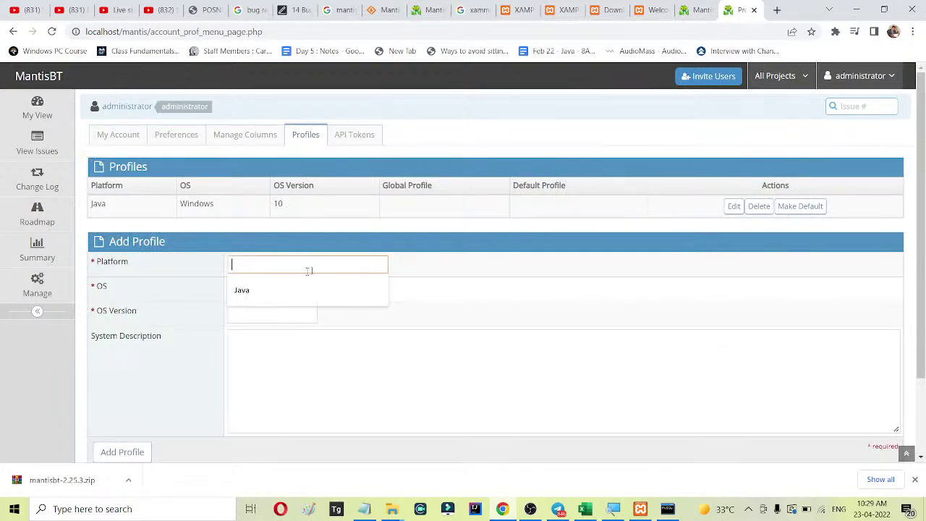
pyautogui.write('PHP')
pyautogui.press('Tab')
pyautogui.press('Down')
pyautogui.press('Tab')
pyautogui.press('Down')
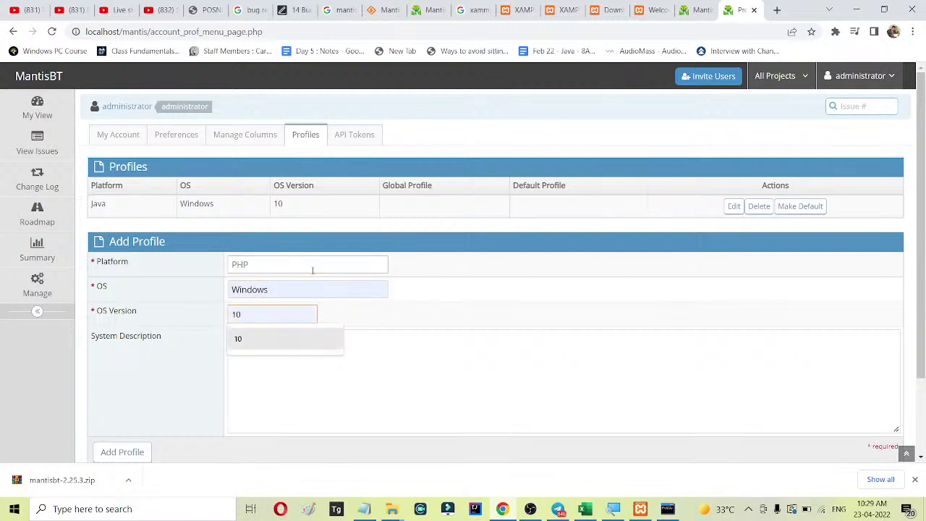
pyautogui.press('Return')
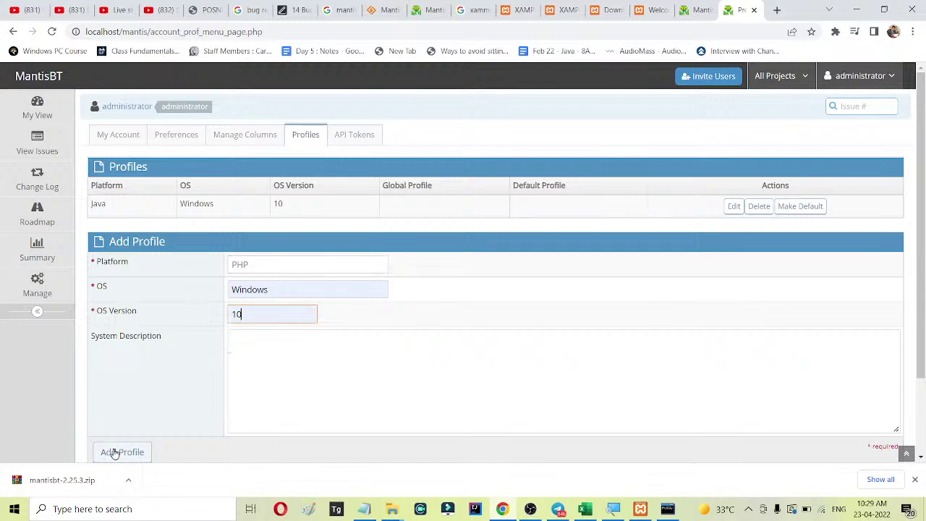
pyautogui.click(114, 451)
pyautogui.click(514, 171)
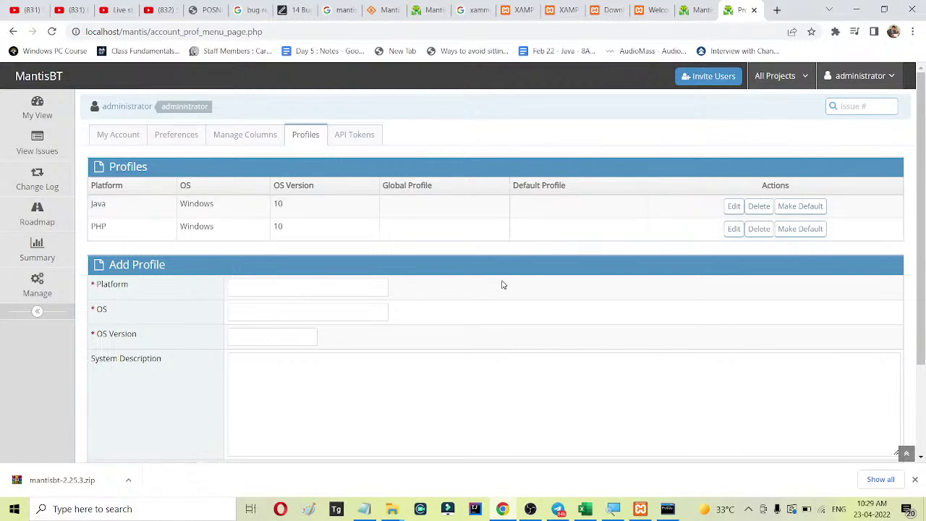
# Open the Create New Account form and enter the new user's username.
pyautogui.click(711, 76)
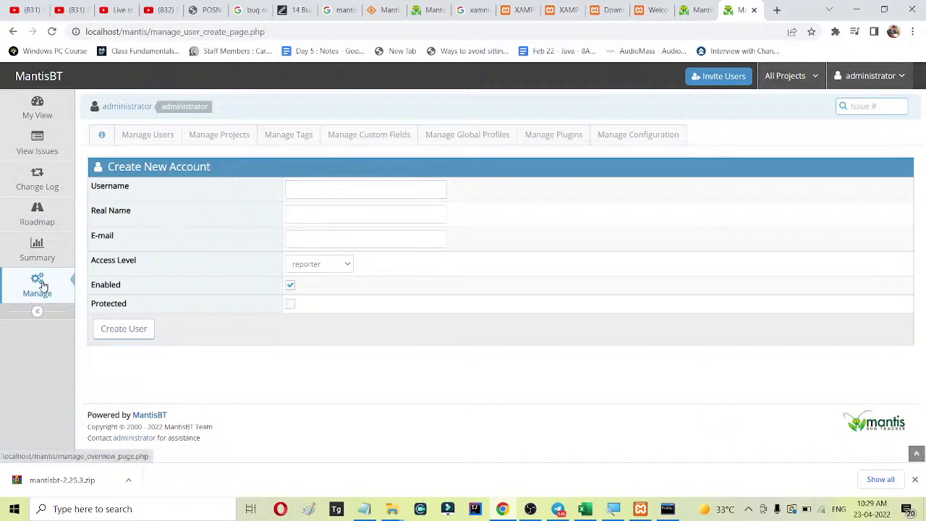
pyautogui.click(307, 186)
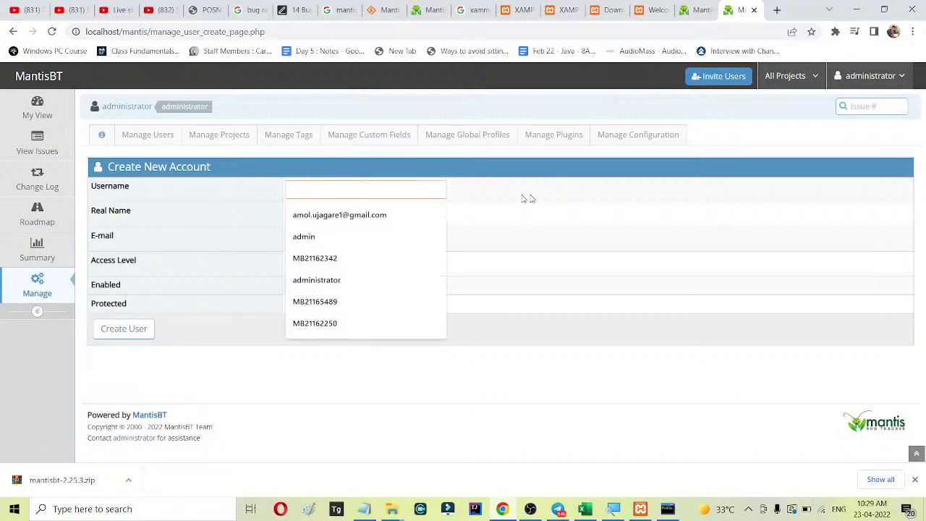
pyautogui.click(557, 200)
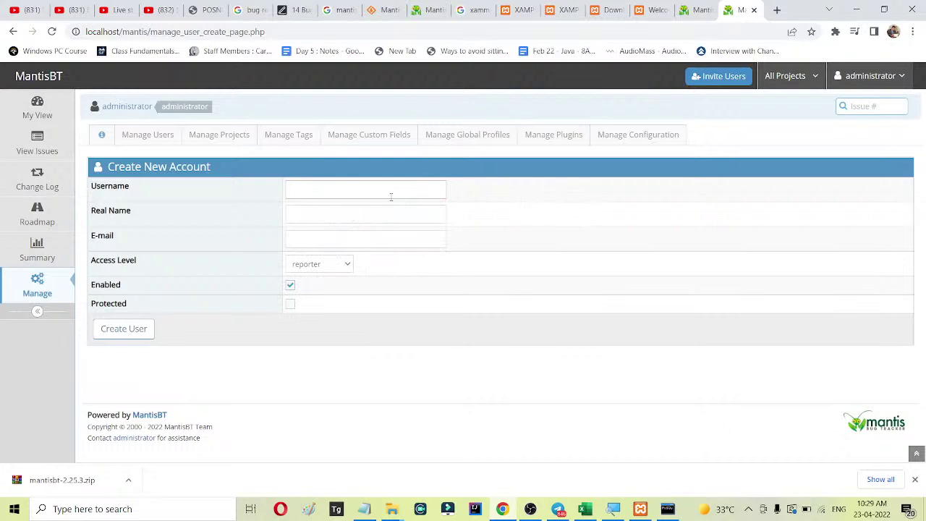
pyautogui.click(389, 190)
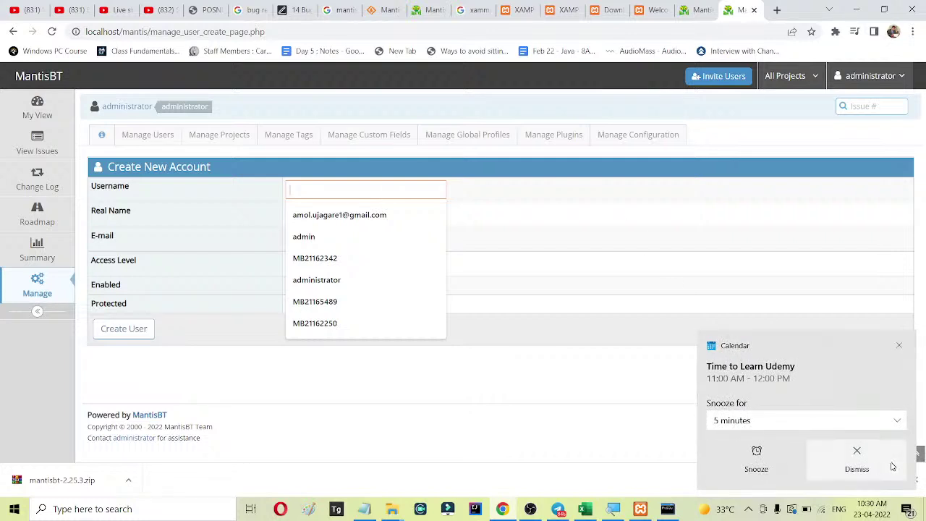
pyautogui.click(825, 448)
pyautogui.click(308, 187)
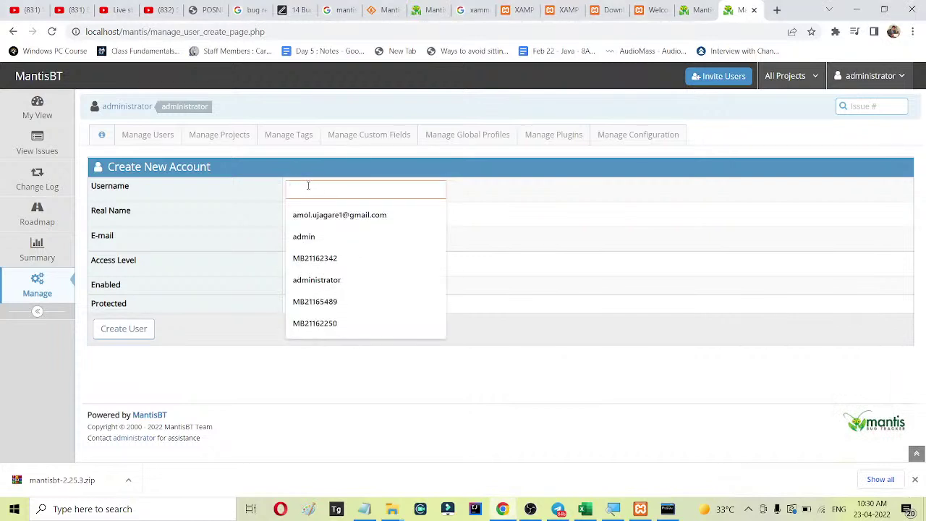
pyautogui.write('akash')
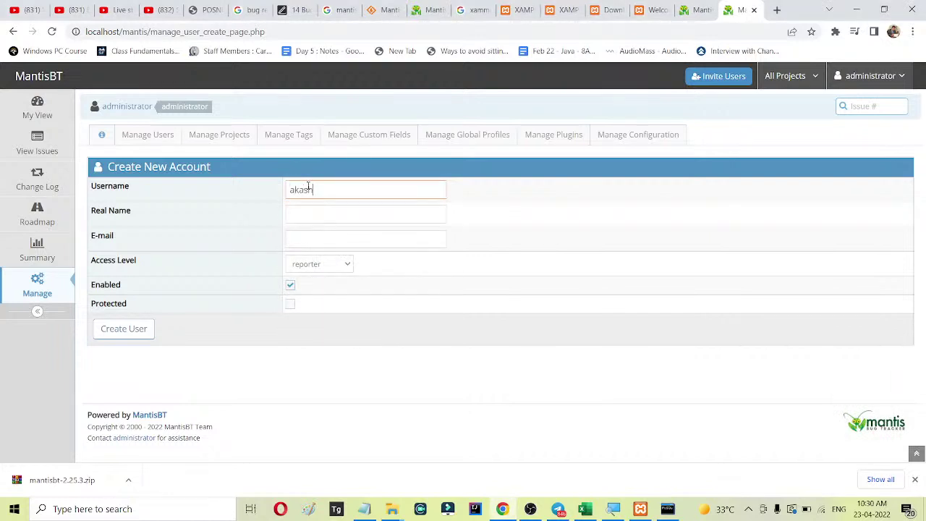
pyautogui.press('BackSpace')
pyautogui.press('BackSpace')
pyautogui.press('BackSpace')
pyautogui.press('BackSpace')
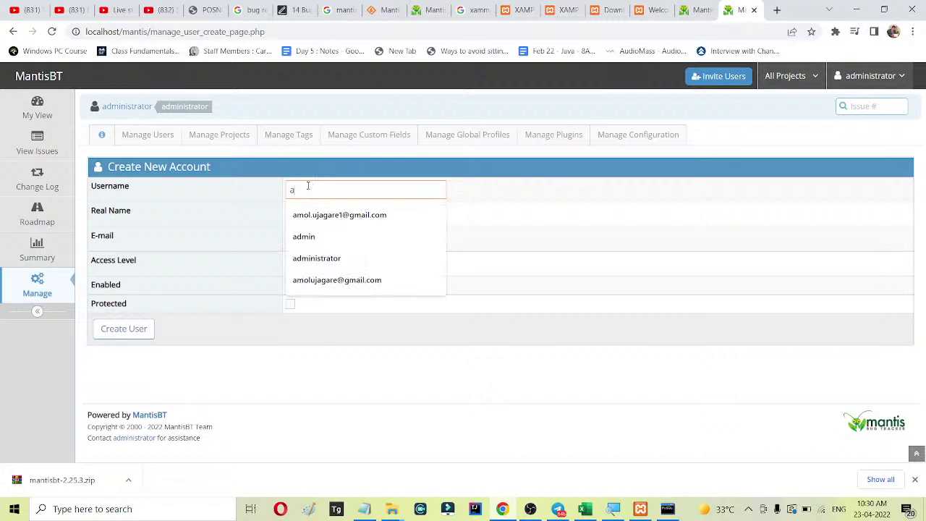
pyautogui.write('kash')
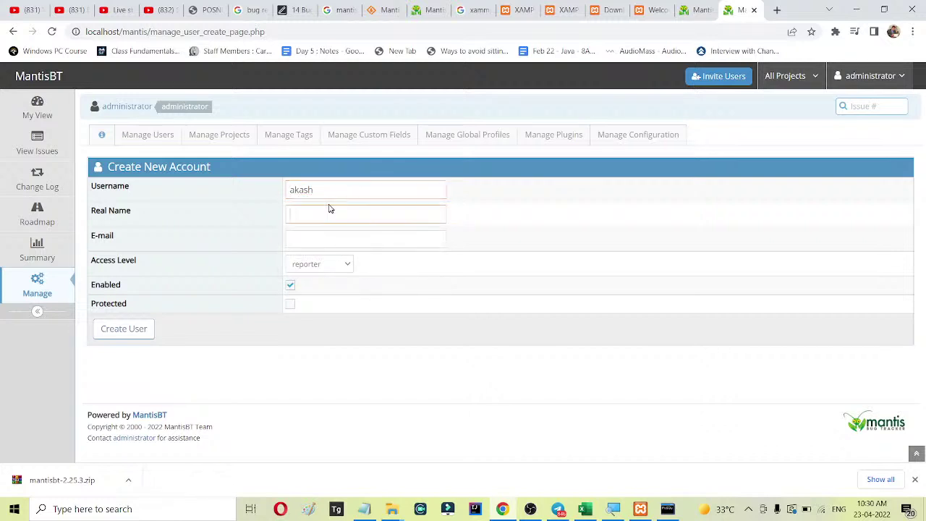
# Paste the username into Real Name and fill in the suggested e-mail address.
pyautogui.moveTo(313, 190); pyautogui.dragTo(273, 188)
pyautogui.hotkey('ctrl', 'c')
pyautogui.click(326, 215)
pyautogui.hotkey('ctrl', 'v')
pyautogui.click(318, 241)
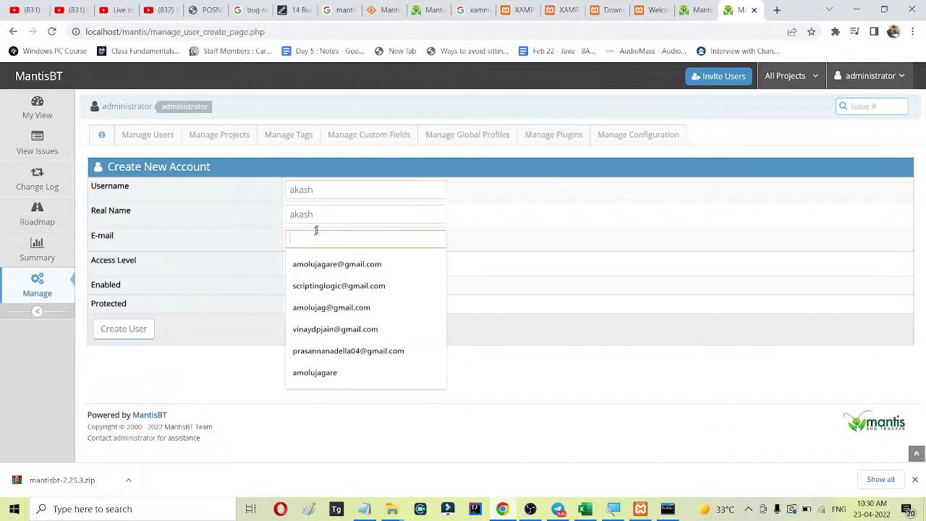
pyautogui.click(383, 260)
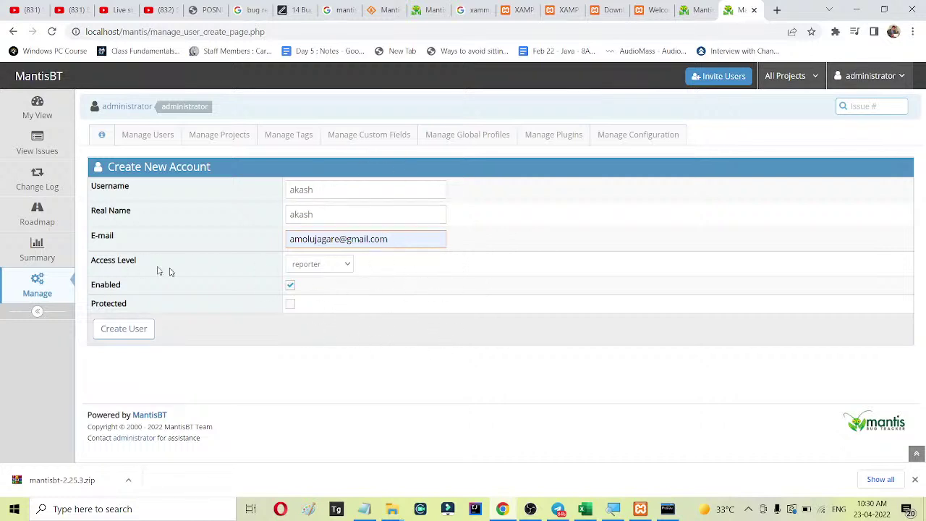
# Keep reporter as the new account's access level.
pyautogui.click(324, 264)
pyautogui.click(325, 266)
pyautogui.click(326, 262)
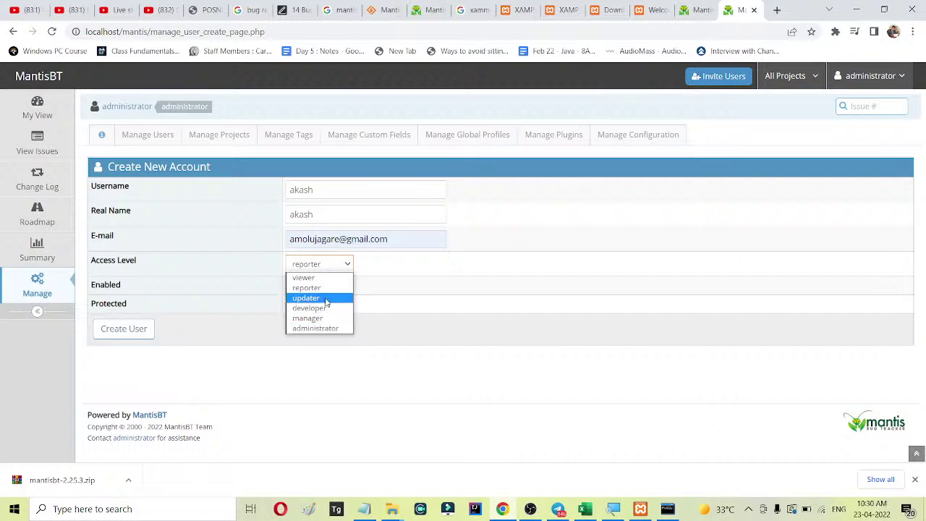
pyautogui.click(330, 289)
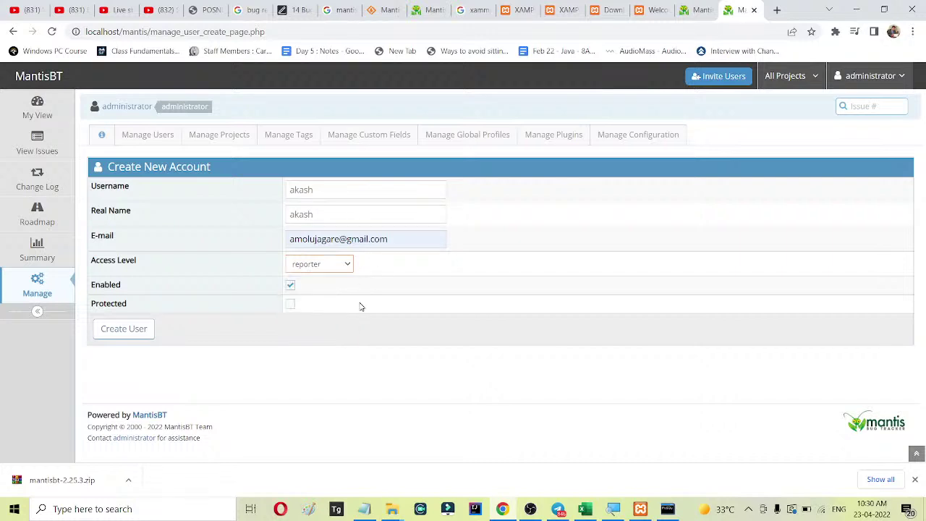
# Create the reporter account, then collapse and re-expand the sidebar.
pyautogui.click(128, 334)
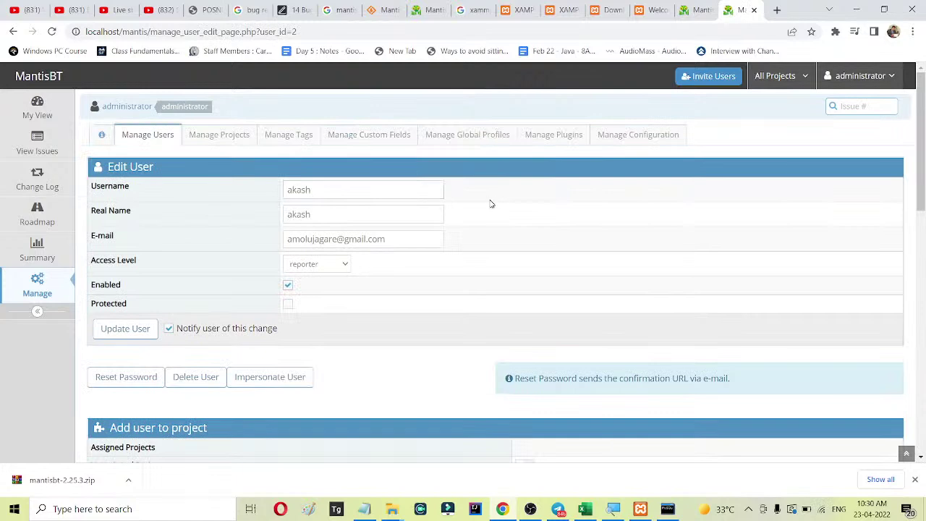
pyautogui.scroll(-3, 506, 217)
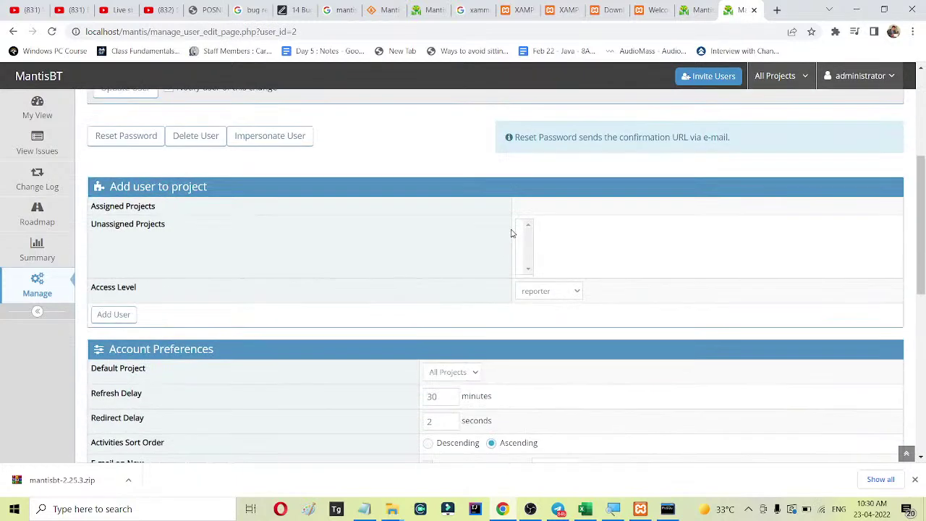
pyautogui.scroll(3, 516, 228)
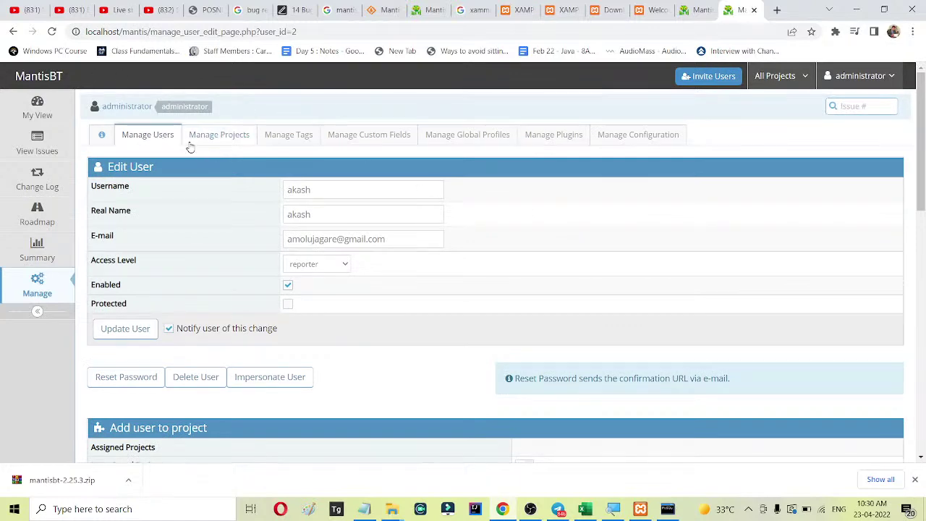
pyautogui.click(36, 313)
pyautogui.click(13, 248)
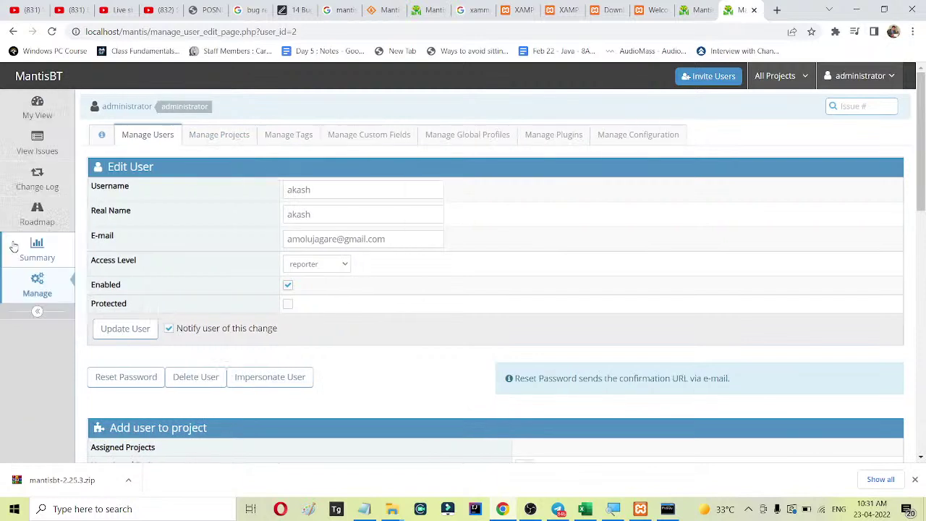
# View the new user's account from Manage Users, then select its real name and e-mail in the list.
pyautogui.click(131, 136)
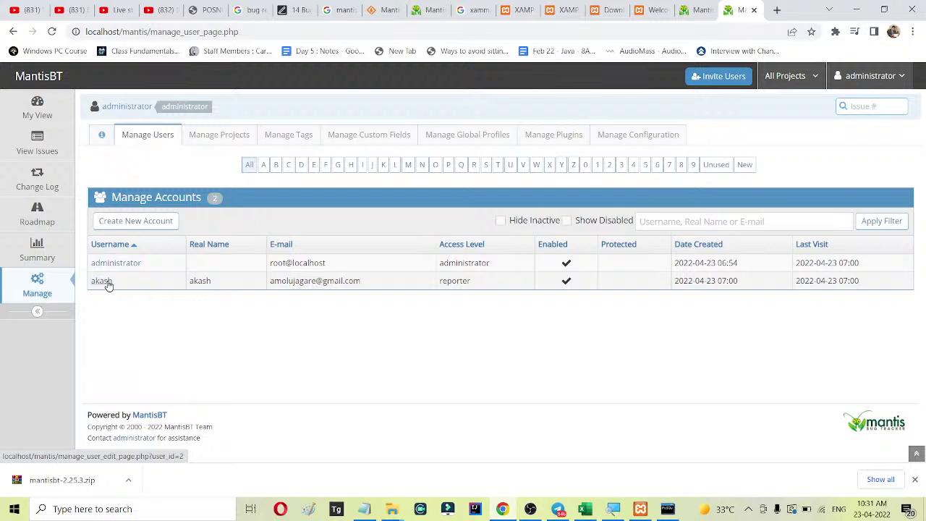
pyautogui.click(102, 280)
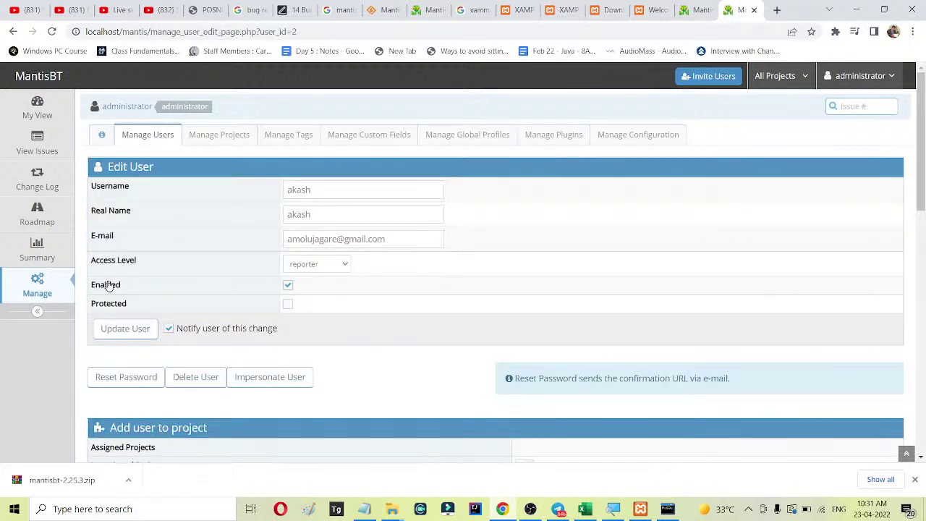
pyautogui.click(150, 135)
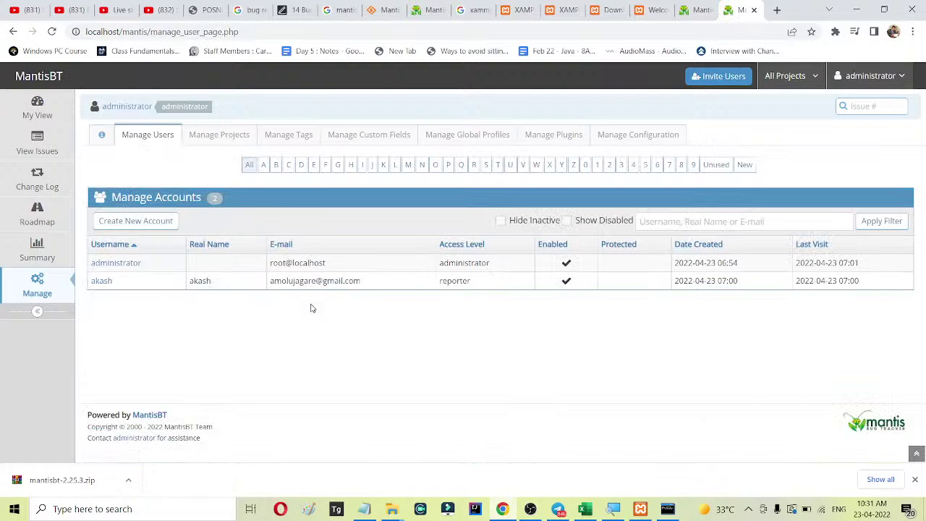
pyautogui.doubleClick(200, 281)
pyautogui.moveTo(271, 280); pyautogui.dragTo(366, 281)
pyautogui.click(368, 354)
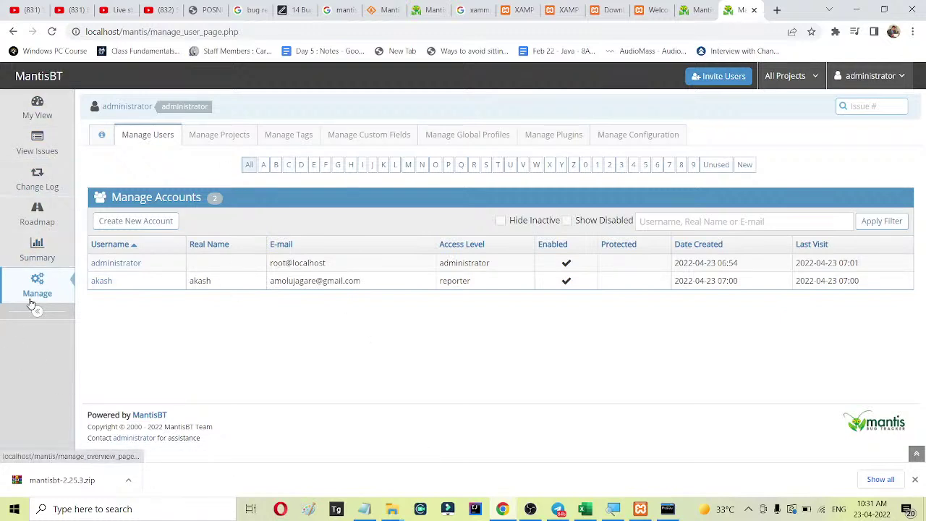
# Review the Summary page of issue statistics.
pyautogui.click(32, 251)
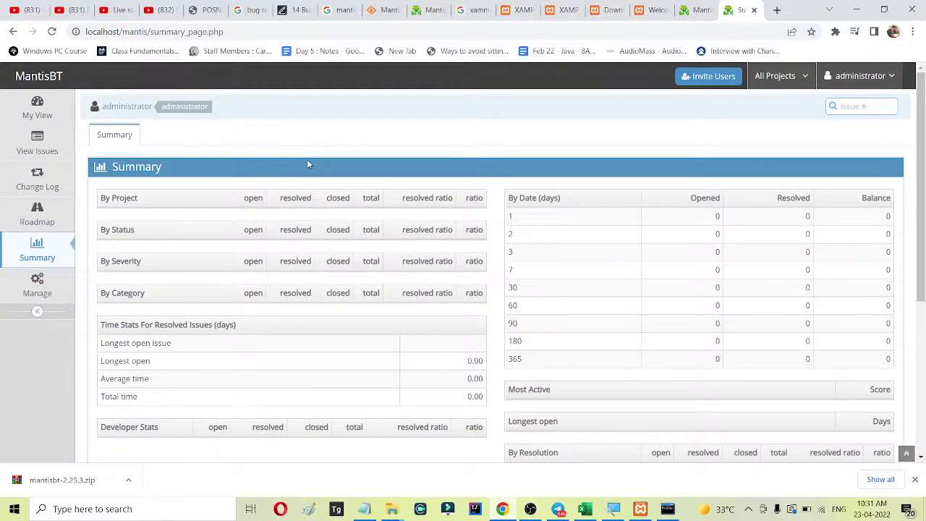
pyautogui.scroll(-3, 313, 169)
pyautogui.scroll(3, 314, 168)
pyautogui.scroll(-3, 153, 195)
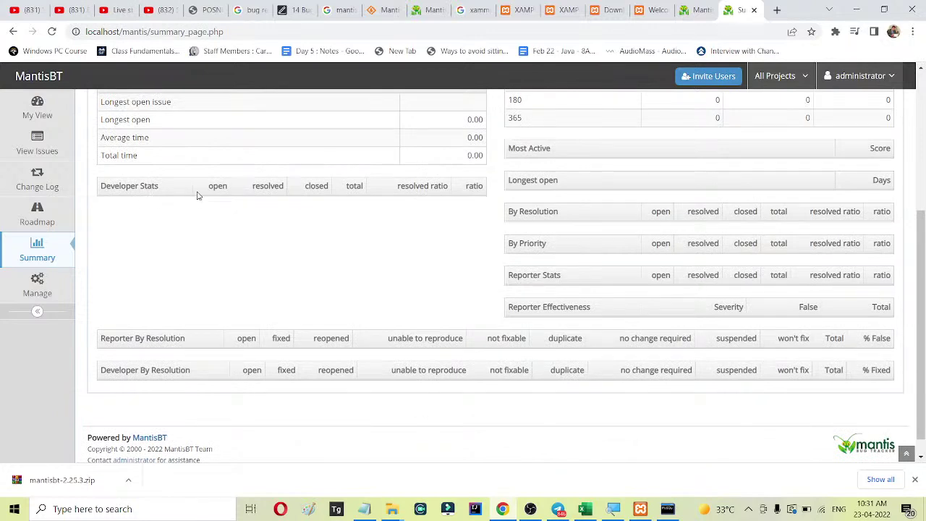
pyautogui.scroll(3, 363, 152)
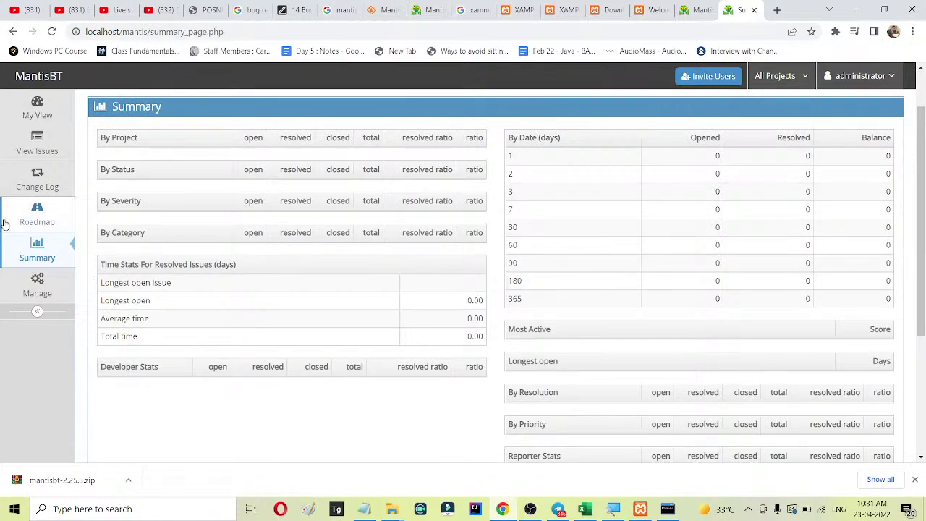
# Browse Roadmap, Change Log and View Issues, ending on My View.
pyautogui.click(32, 222)
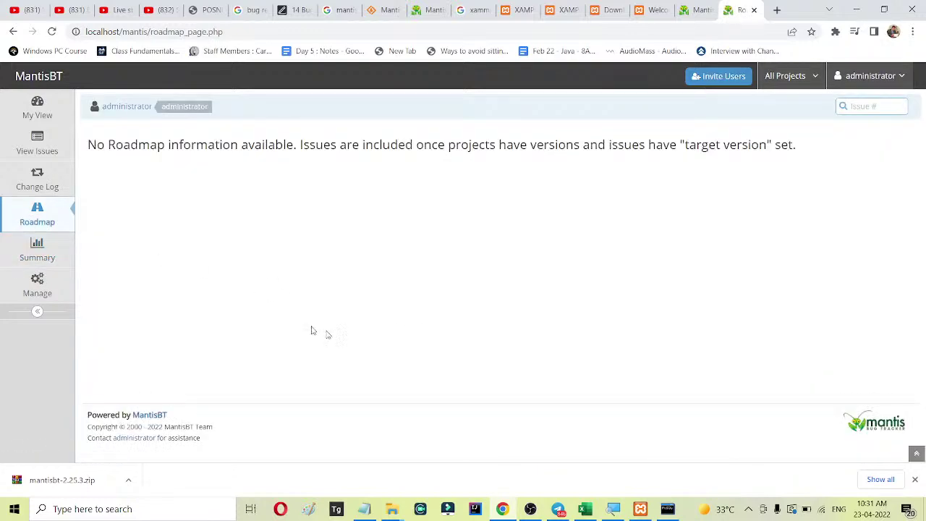
pyautogui.click(27, 185)
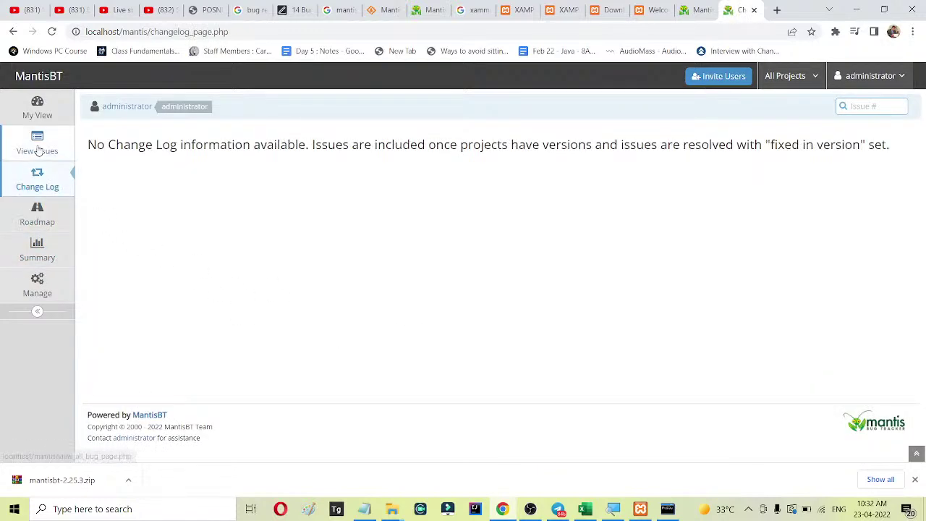
pyautogui.click(40, 149)
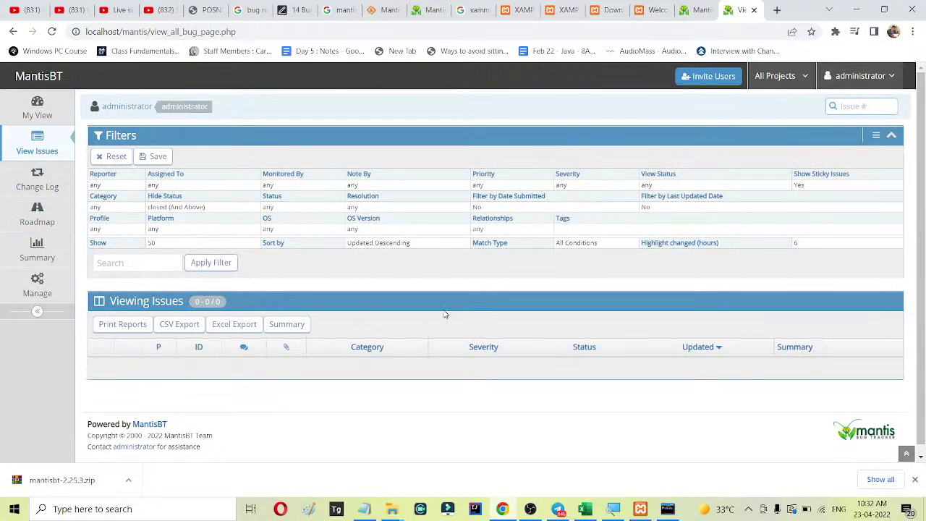
pyautogui.click(41, 109)
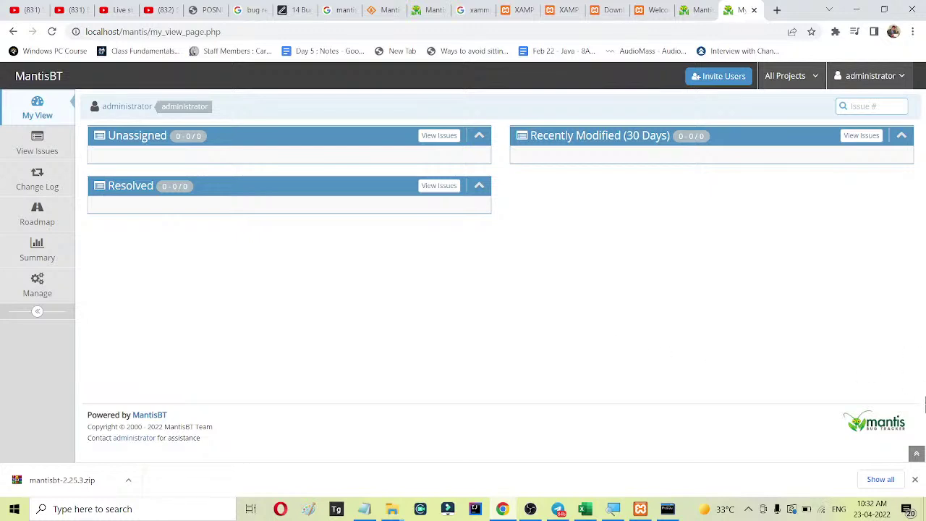
# Keep All Projects selected, view My Account, then open Manage Projects.
pyautogui.click(794, 77)
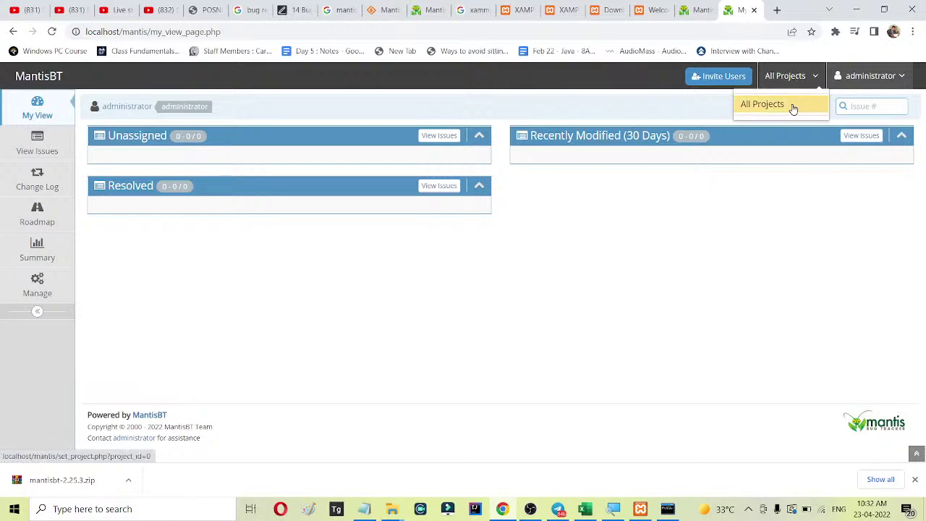
pyautogui.click(793, 106)
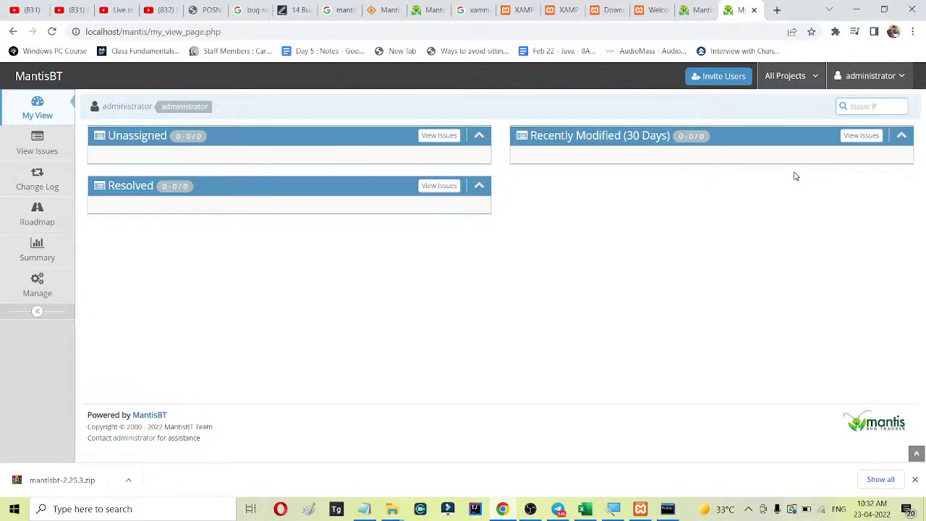
pyautogui.click(876, 69)
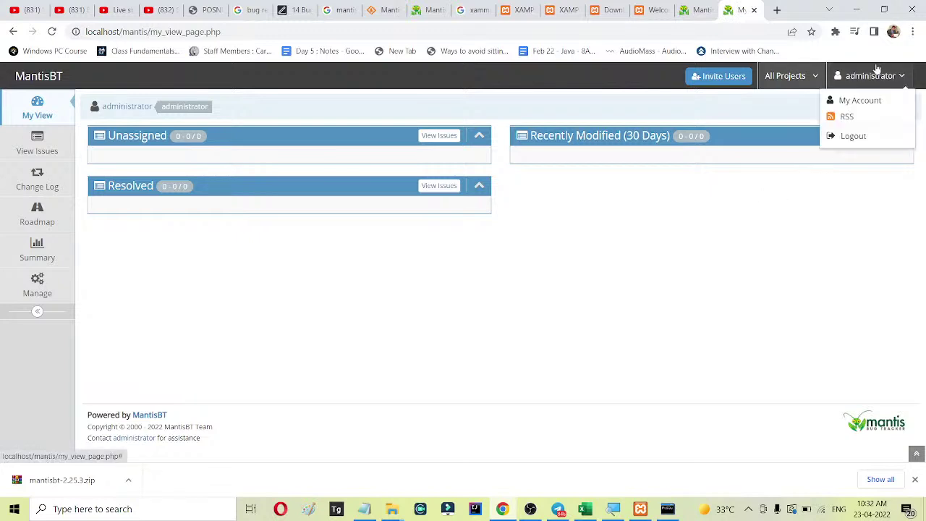
pyautogui.click(864, 100)
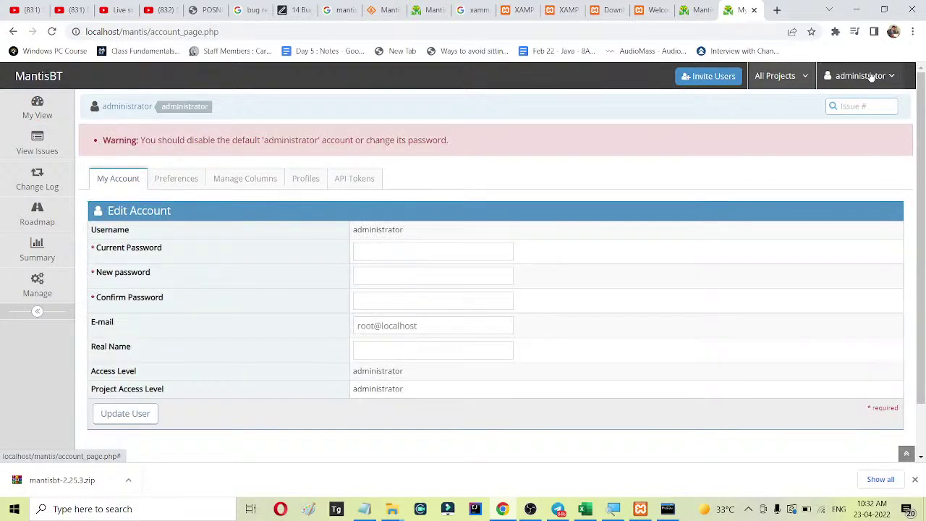
pyautogui.click(24, 295)
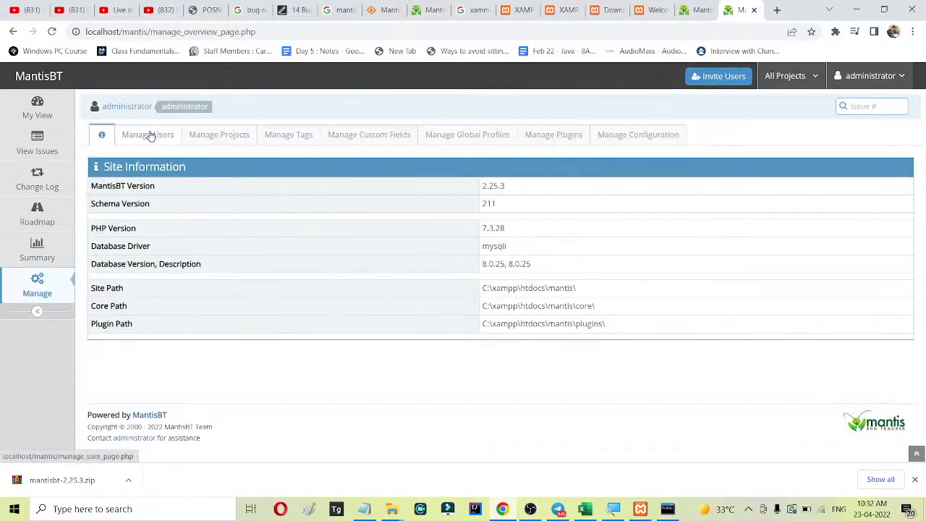
pyautogui.click(215, 138)
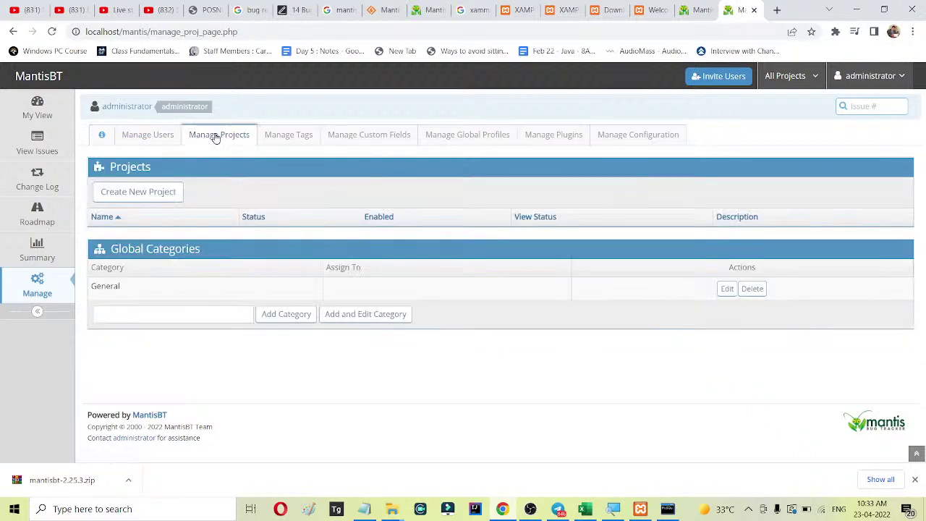
# Start a new project named 'Stock Management system'.
pyautogui.click(150, 194)
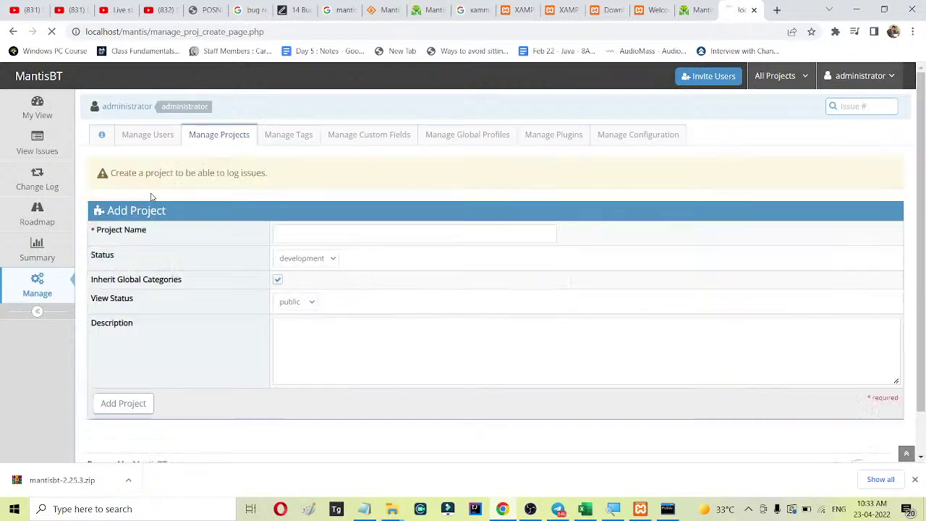
pyautogui.click(320, 234)
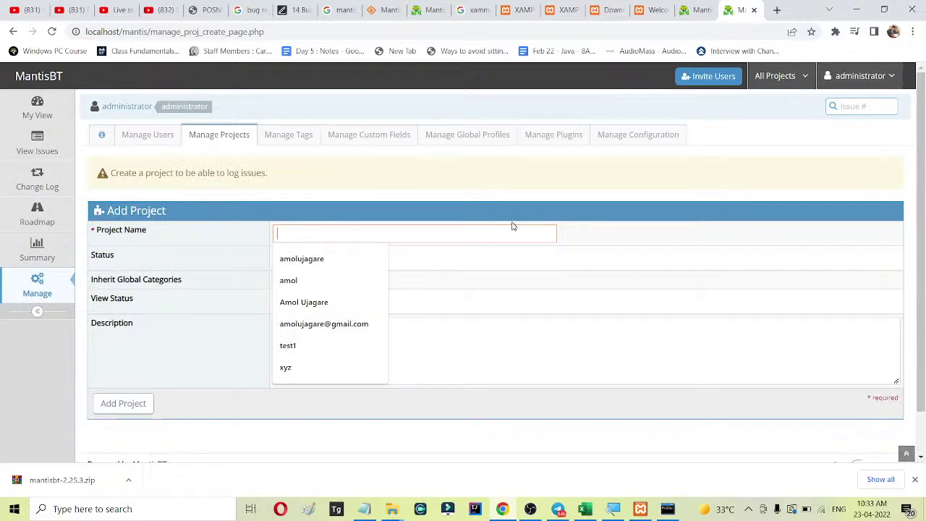
pyautogui.write('Stock')
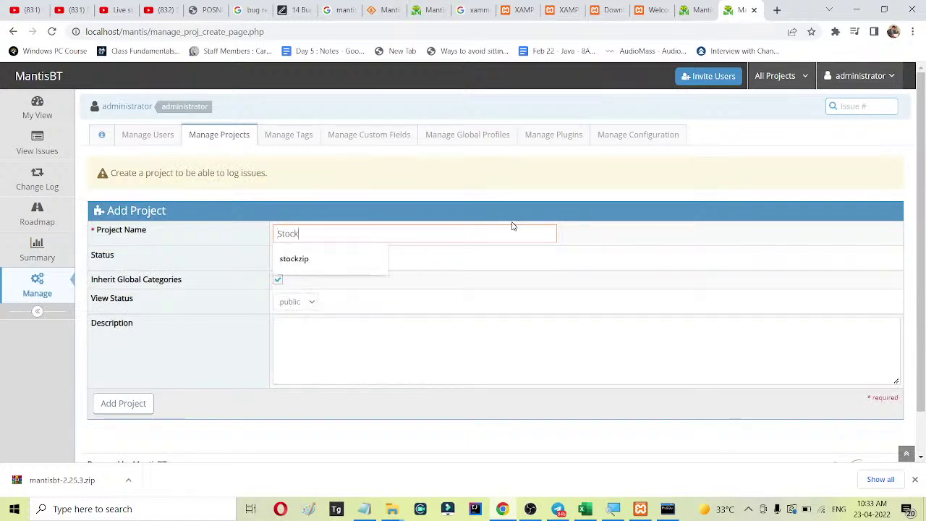
pyautogui.write(' Managene')
pyautogui.press('BackSpace')
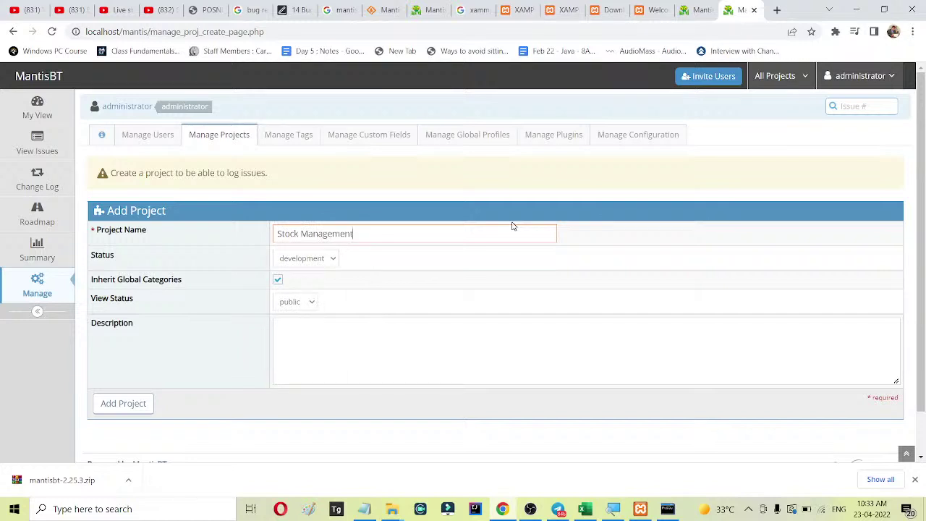
pyautogui.write('ment system')
# Set status release, visibility public, description 'this is used for stock management', and add the project.
pyautogui.click(381, 377)
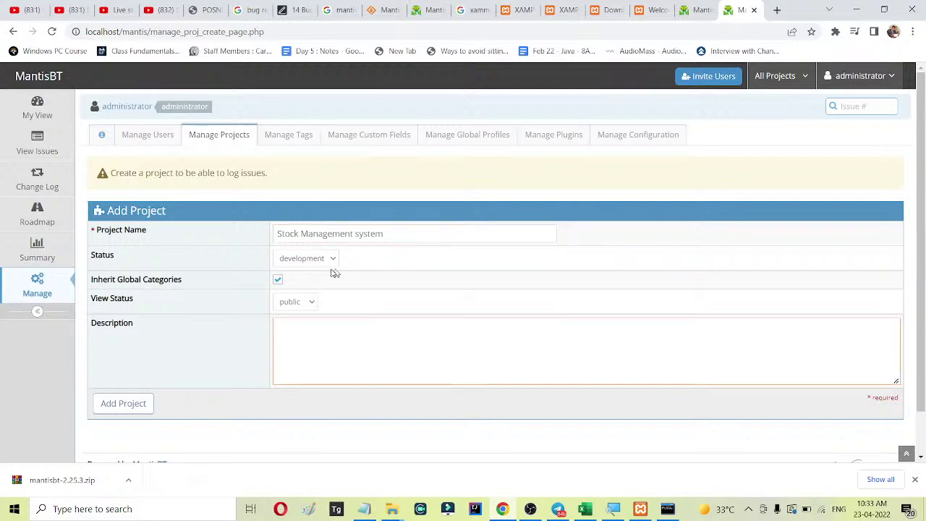
pyautogui.click(319, 260)
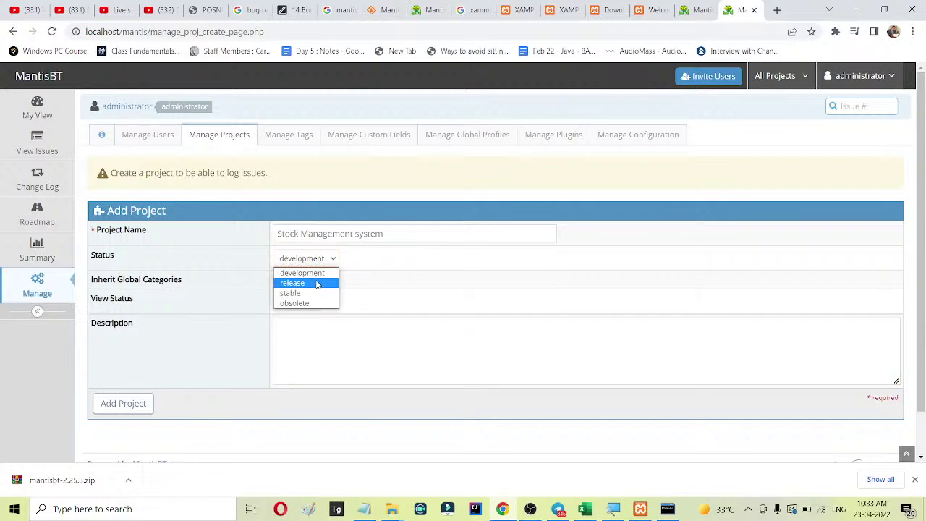
pyautogui.click(319, 284)
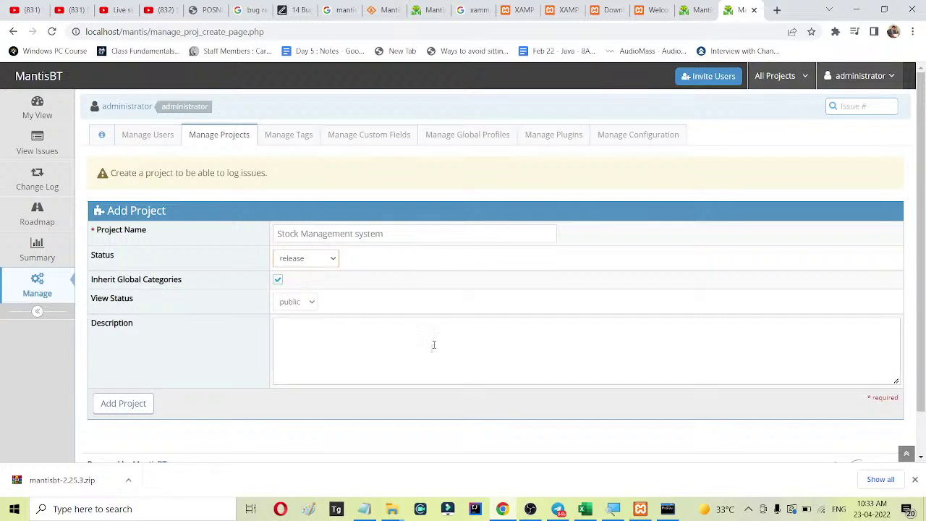
pyautogui.click(302, 302)
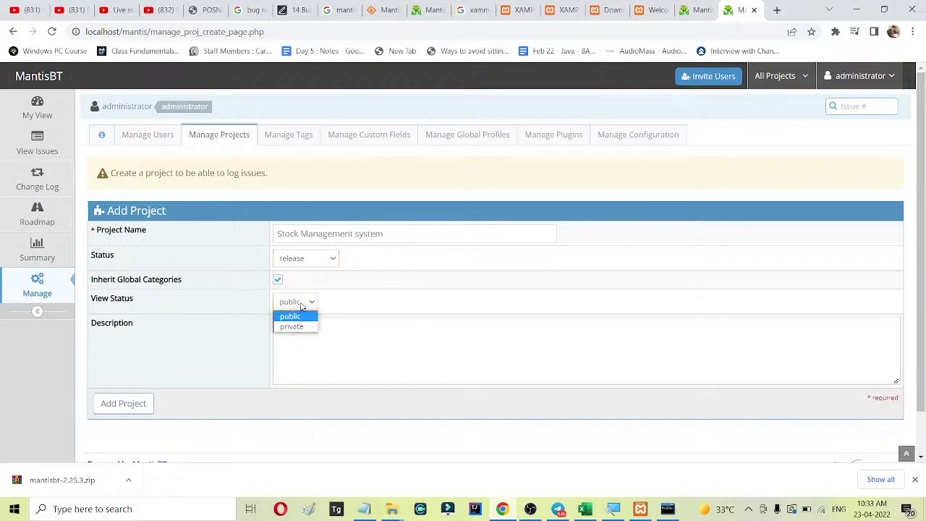
pyautogui.click(309, 318)
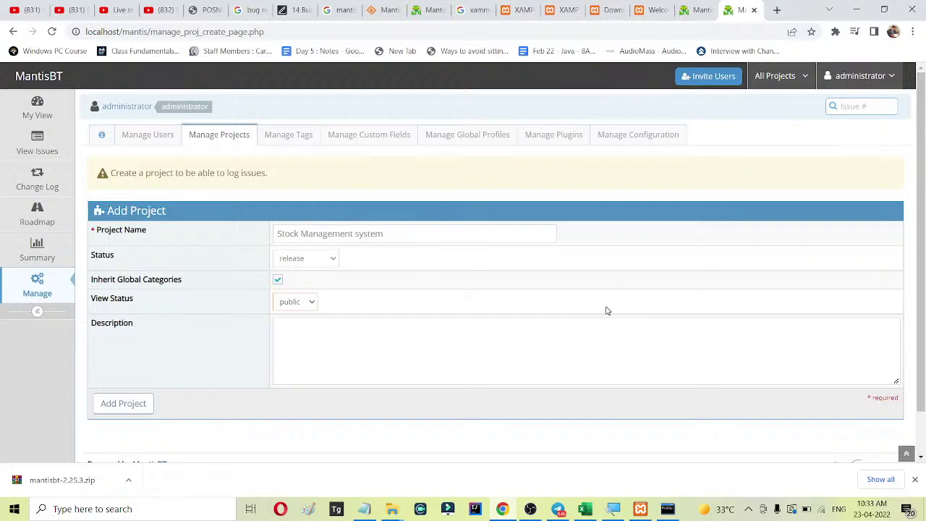
pyautogui.click(460, 344)
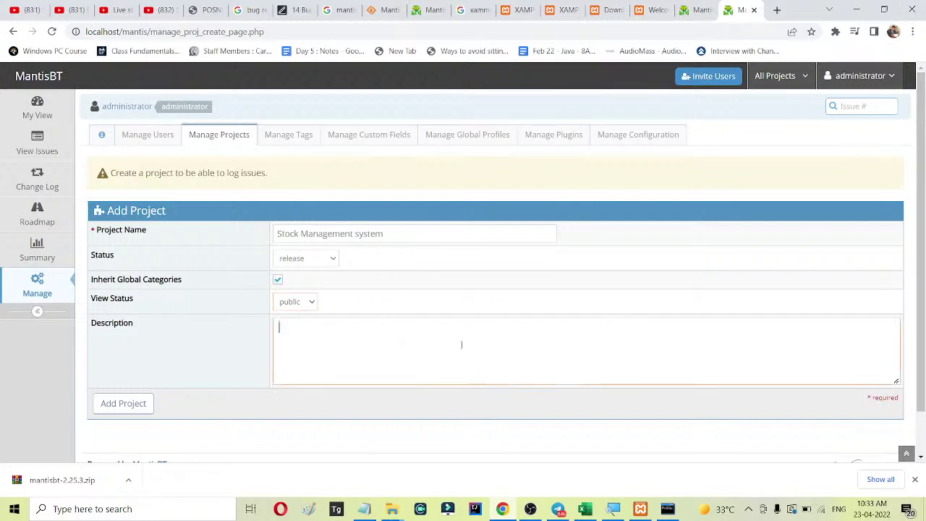
pyautogui.write('this')
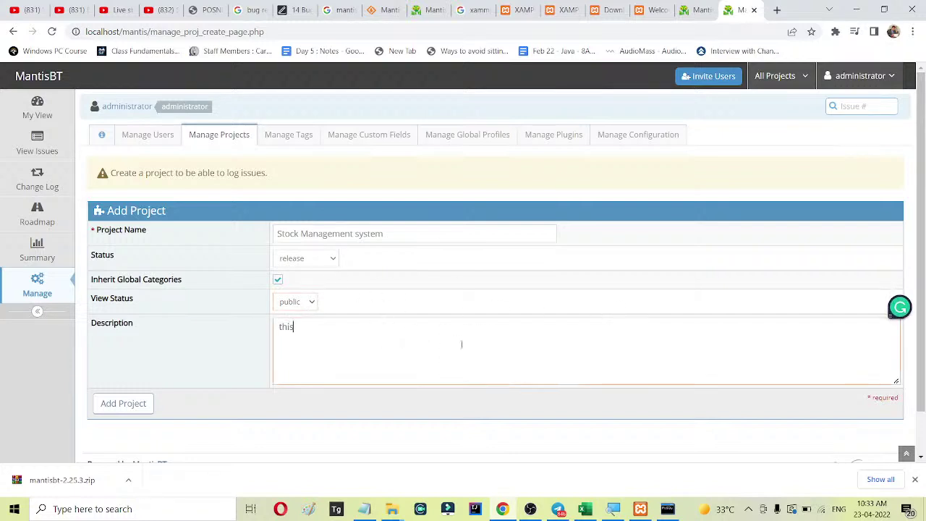
pyautogui.write(' is used for stock management')
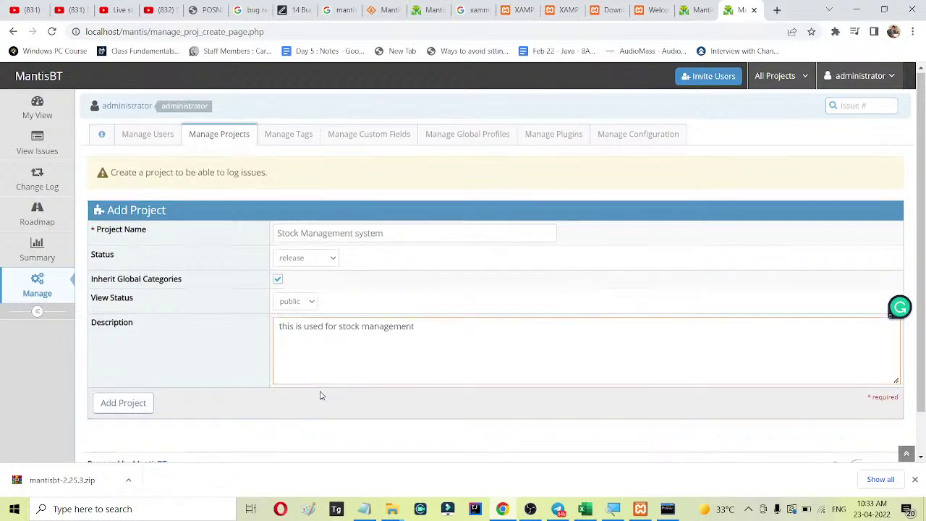
pyautogui.scroll(-1, 322, 395)
pyautogui.click(128, 354)
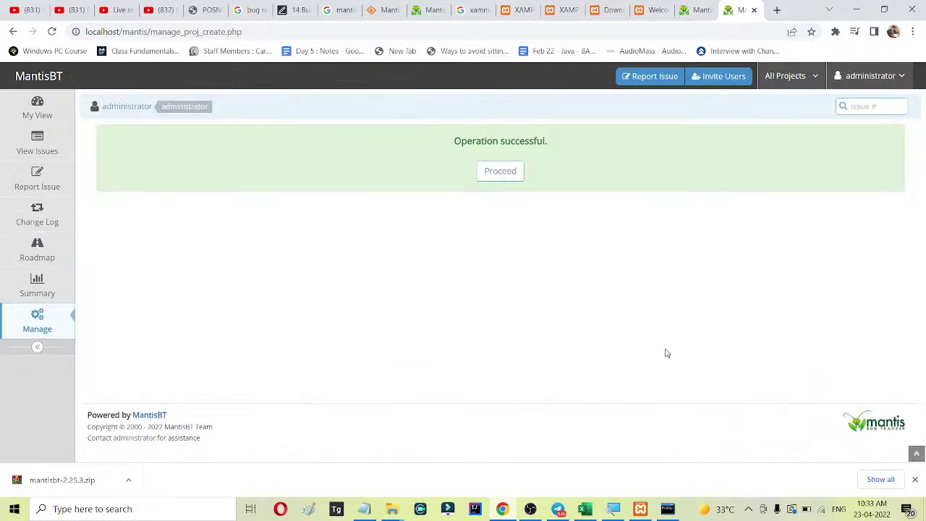
# Open the Stock Management system project's settings and browse its category copy options.
pyautogui.click(498, 175)
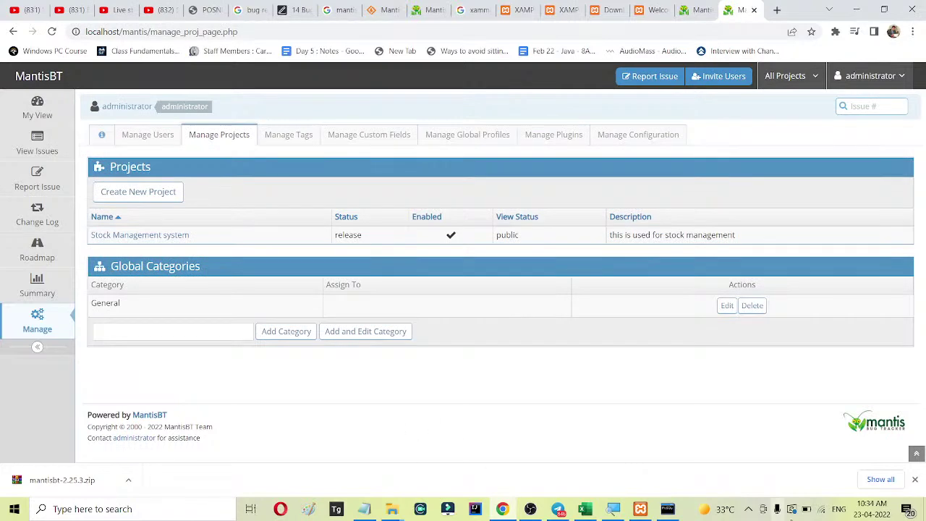
pyautogui.click(153, 237)
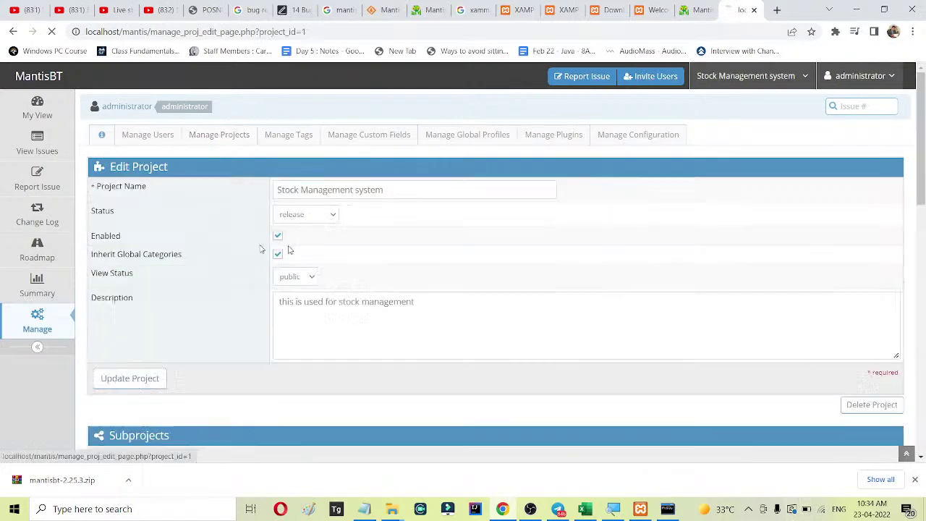
pyautogui.scroll(-4, 572, 225)
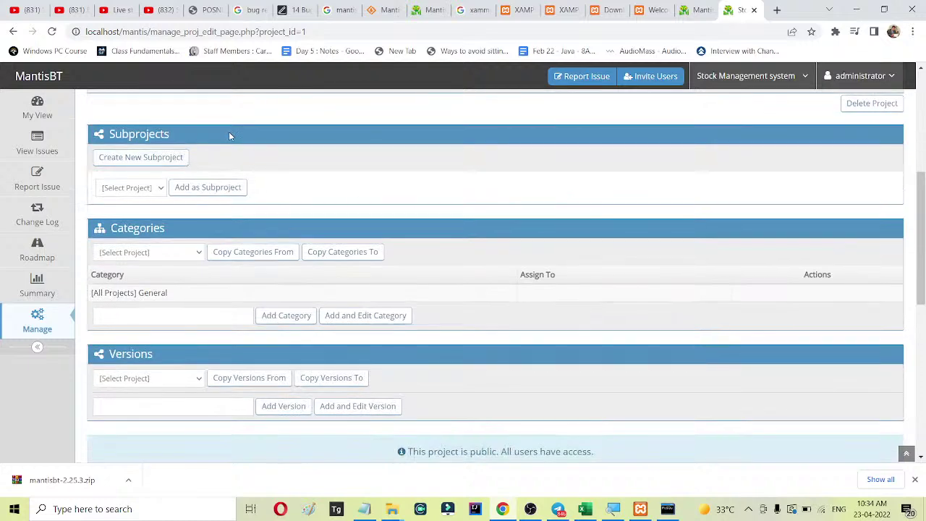
pyautogui.scroll(-2, 229, 134)
pyautogui.click(178, 132)
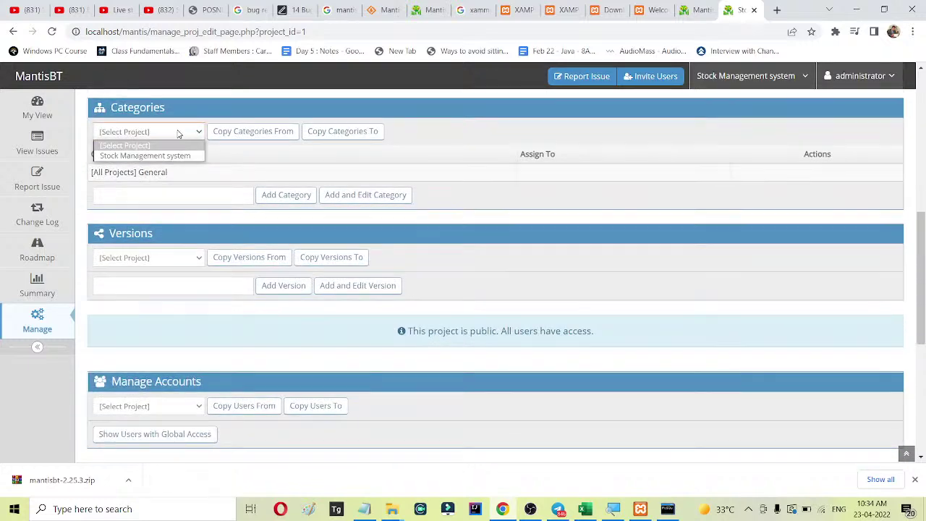
pyautogui.click(472, 156)
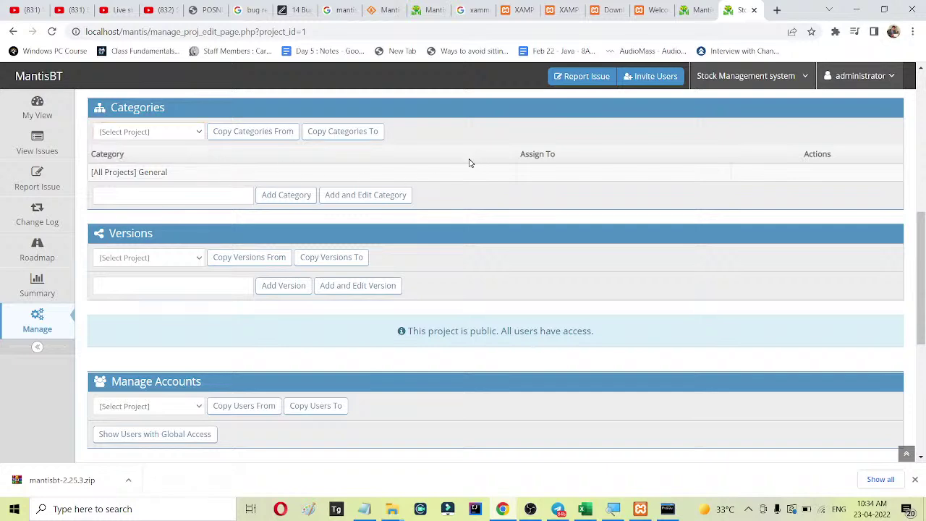
pyautogui.scroll(2, 470, 165)
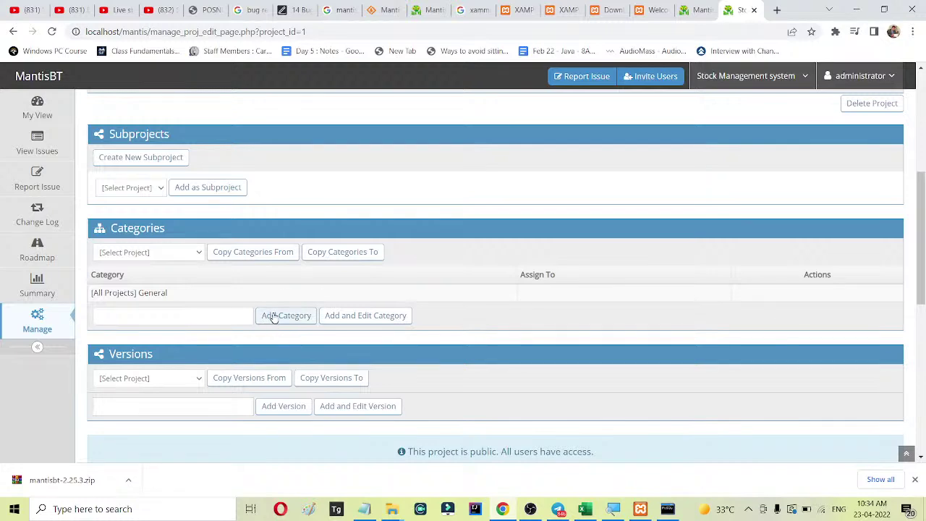
pyautogui.scroll(-3, 549, 265)
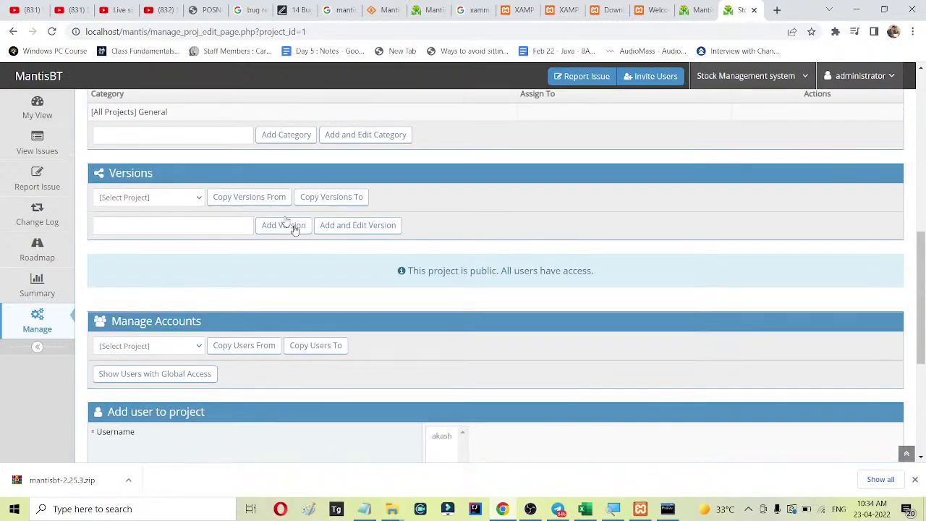
pyautogui.scroll(-2, 492, 244)
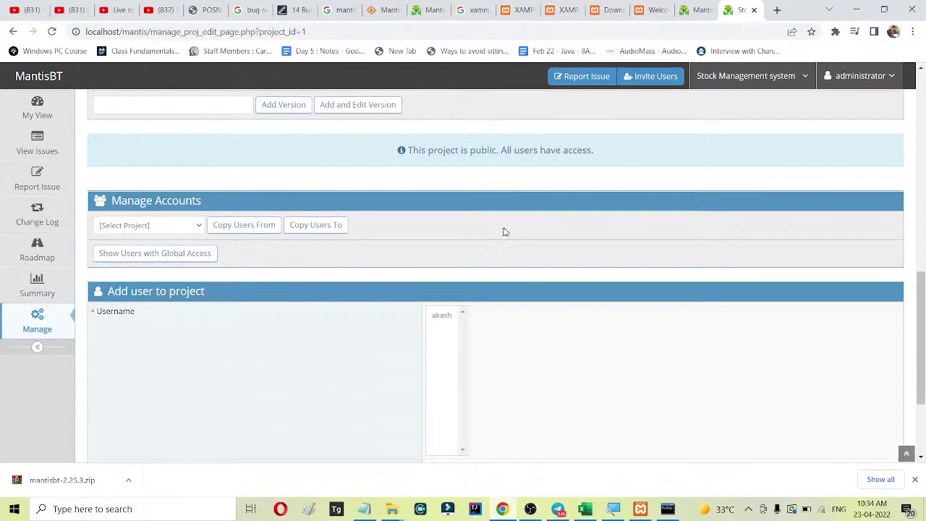
pyautogui.scroll(-1, 510, 229)
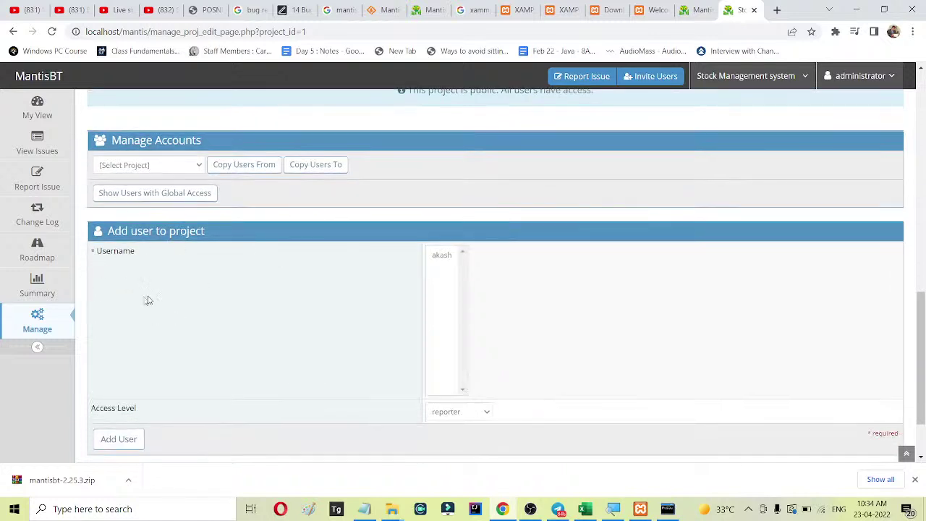
# Add the only listed user to the project with manager access.
pyautogui.click(160, 169)
pyautogui.click(159, 170)
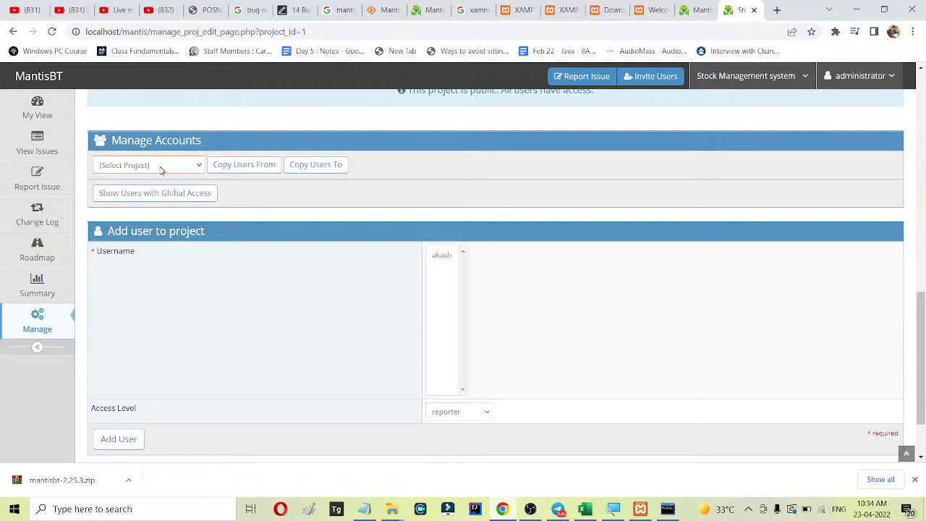
pyautogui.click(442, 257)
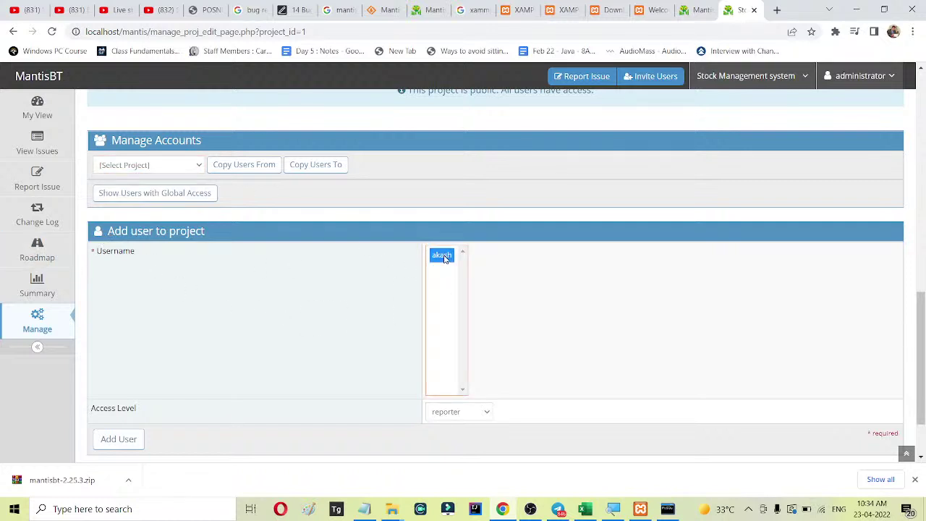
pyautogui.scroll(-1, 443, 258)
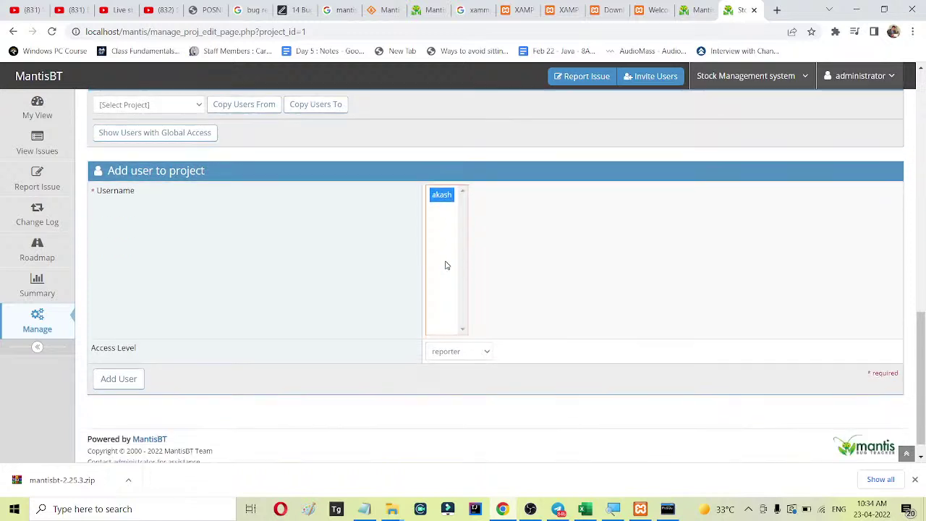
pyautogui.click(462, 350)
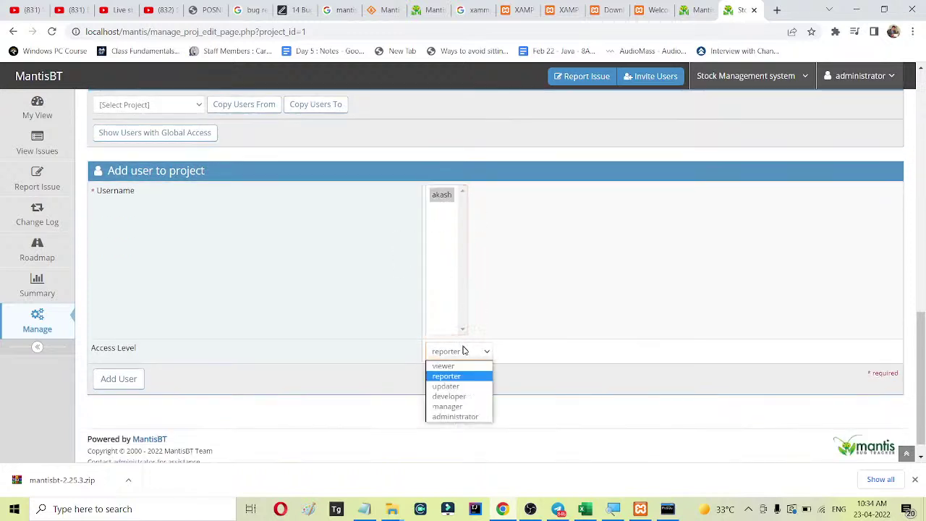
pyautogui.click(466, 407)
pyautogui.click(116, 380)
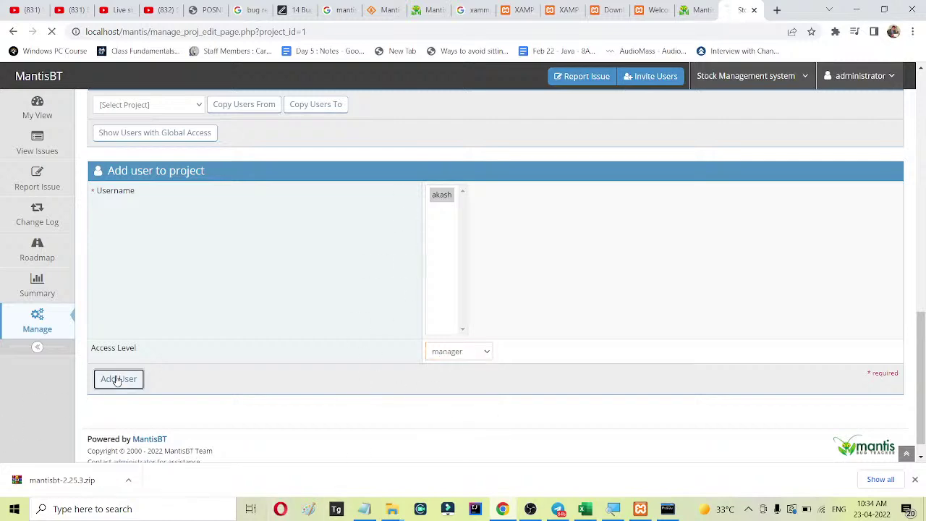
pyautogui.scroll(-3, 407, 362)
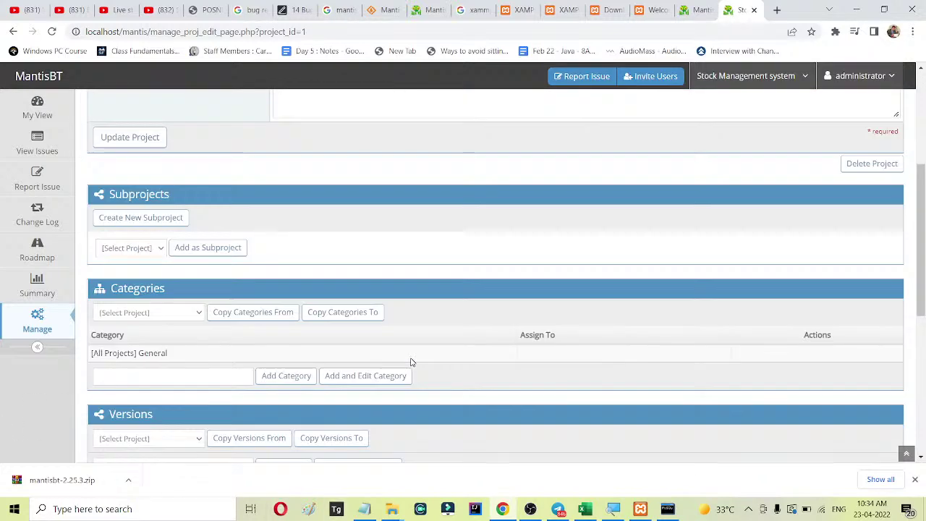
pyautogui.scroll(-3, 419, 355)
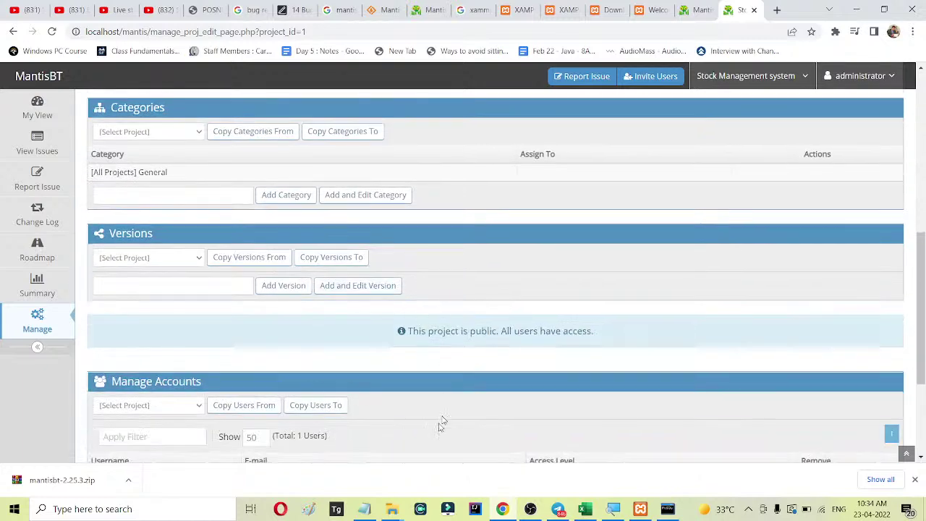
pyautogui.scroll(6, 434, 355)
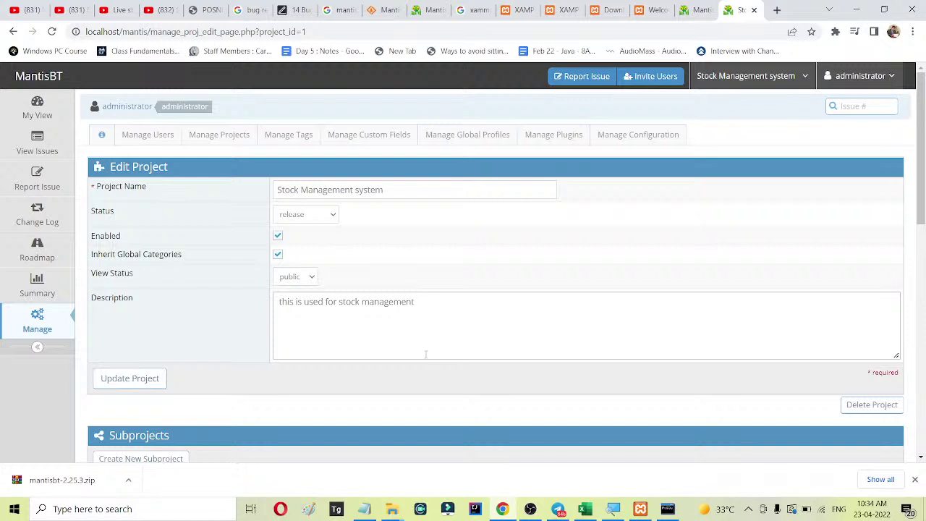
pyautogui.click(778, 79)
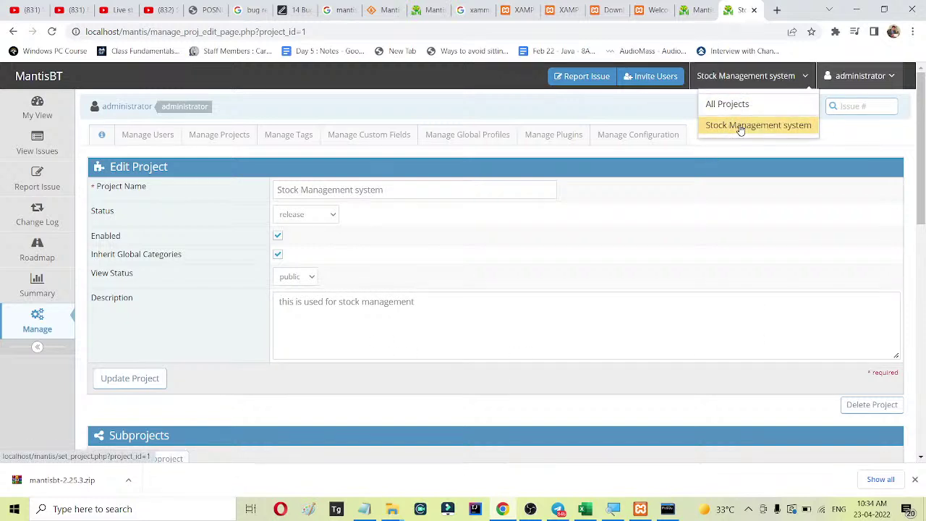
pyautogui.click(740, 127)
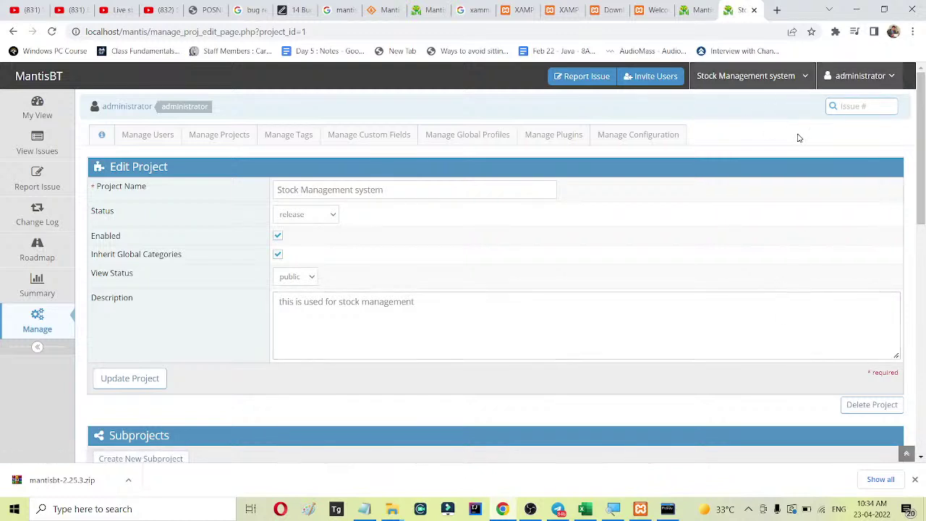
pyautogui.click(733, 81)
pyautogui.click(750, 126)
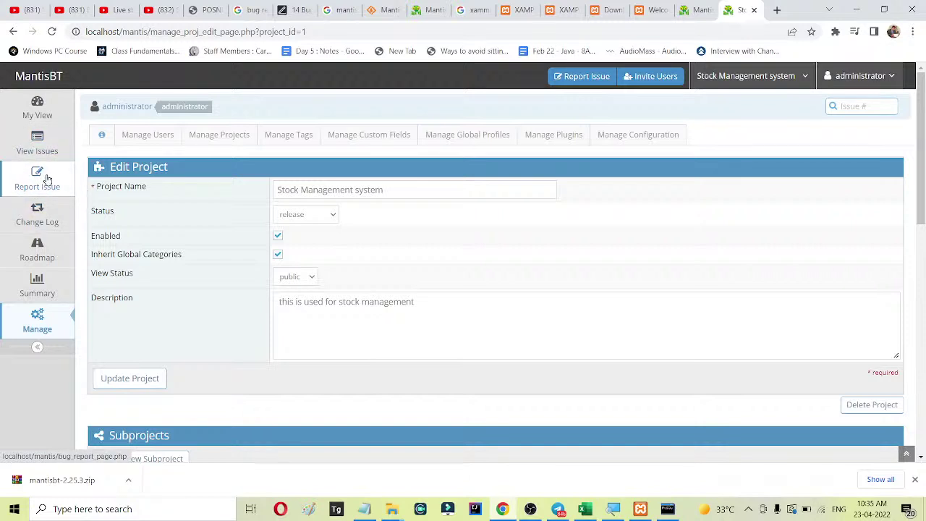
# Open Report Issue, keep the [All Projects] General category and check the reproducibility options.
pyautogui.click(30, 176)
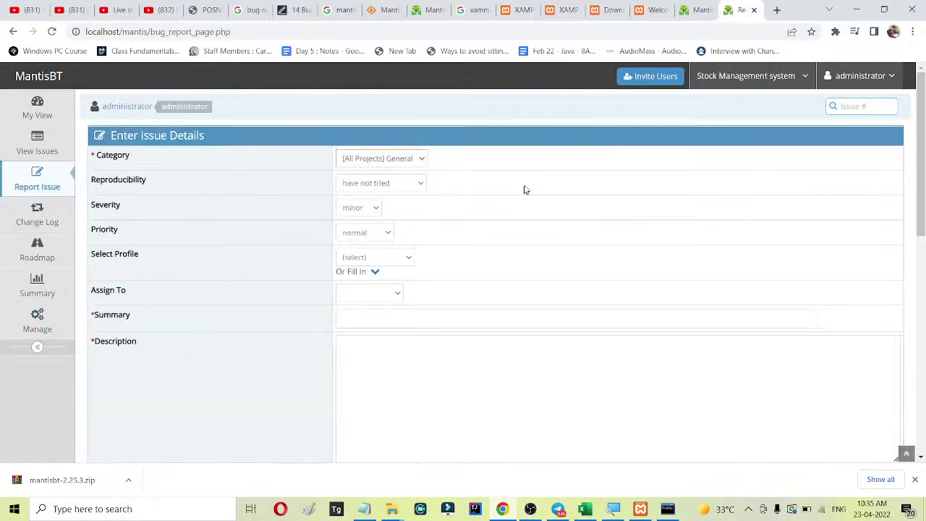
pyautogui.click(395, 162)
pyautogui.click(396, 164)
pyautogui.click(412, 188)
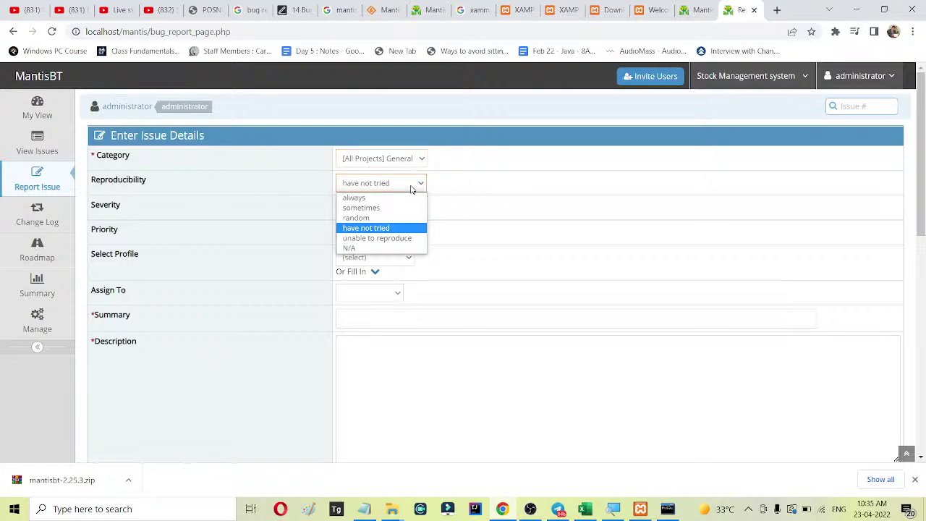
# Select the bug 101 row in the Excel bugs workbook, then minimize Excel.
pyautogui.click(585, 508)
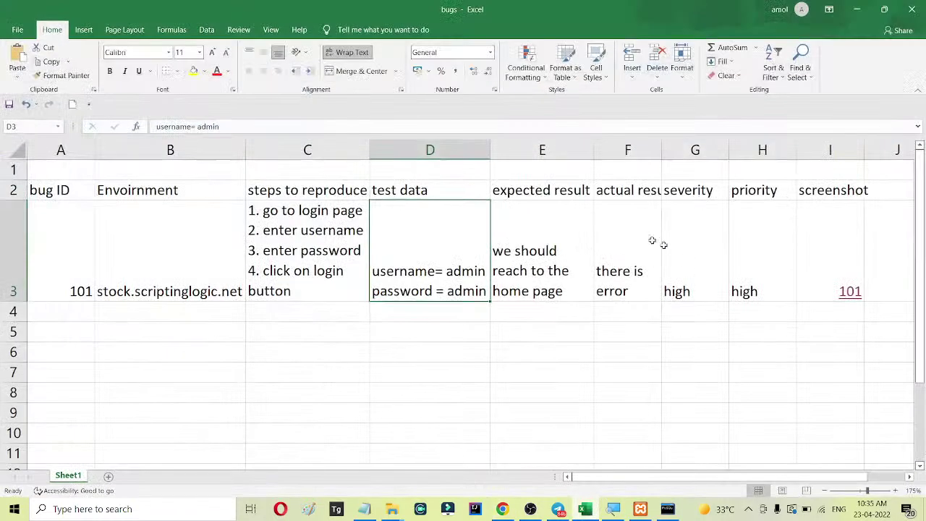
pyautogui.click(21, 225)
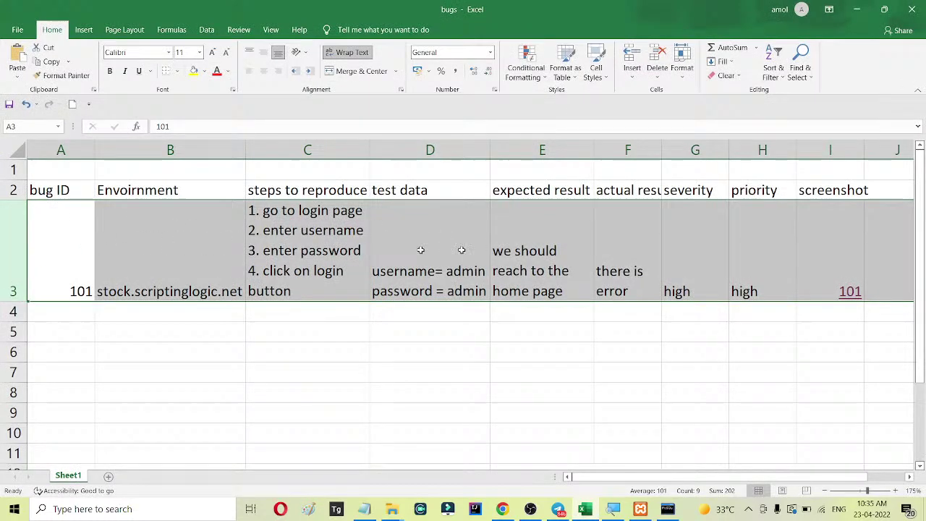
pyautogui.click(848, 13)
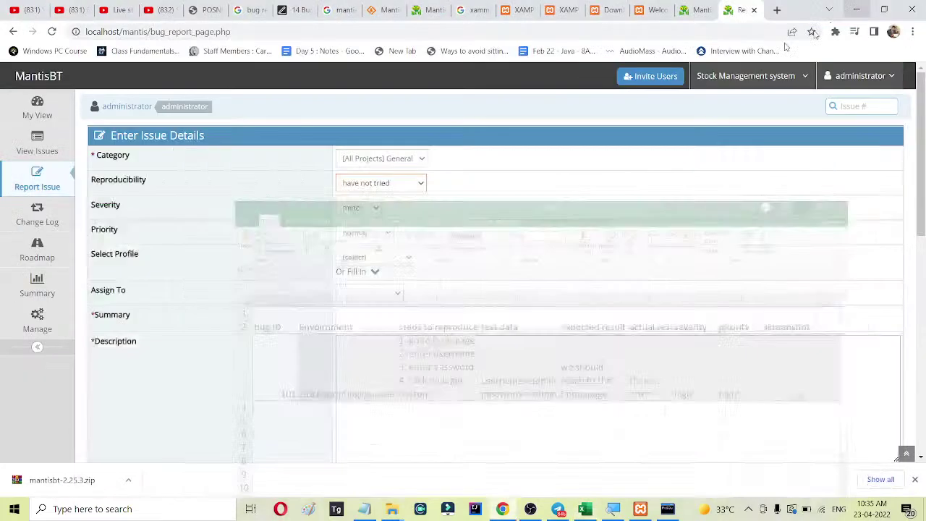
# Set reproducibility to always, severity to major and priority to high.
pyautogui.click(369, 187)
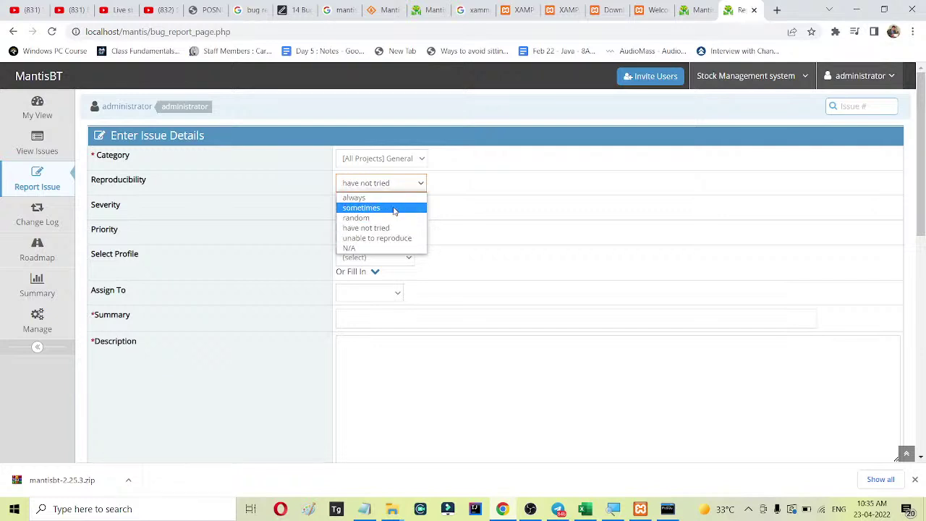
pyautogui.click(398, 198)
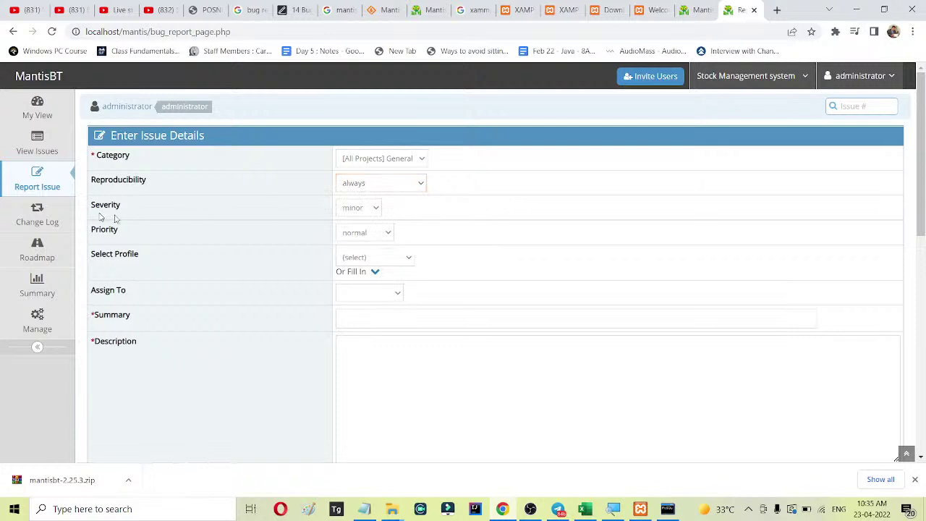
pyautogui.click(363, 209)
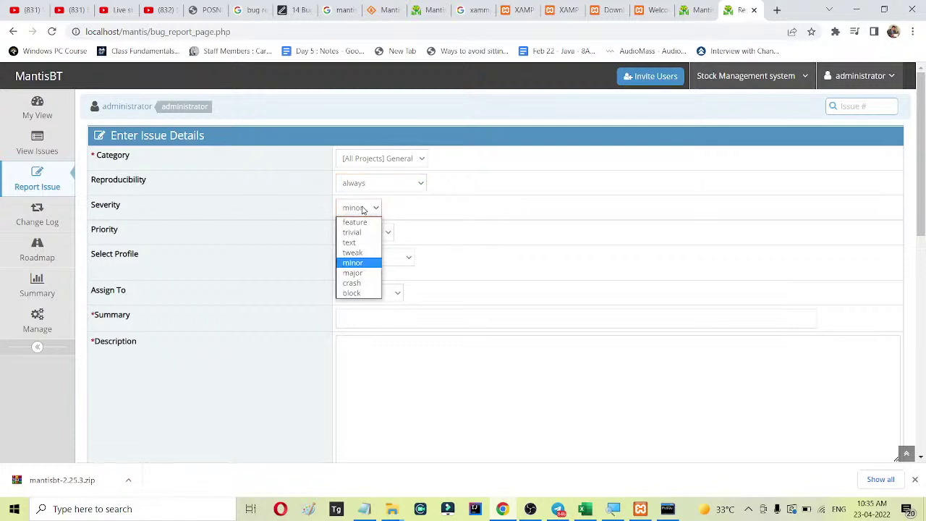
pyautogui.click(365, 273)
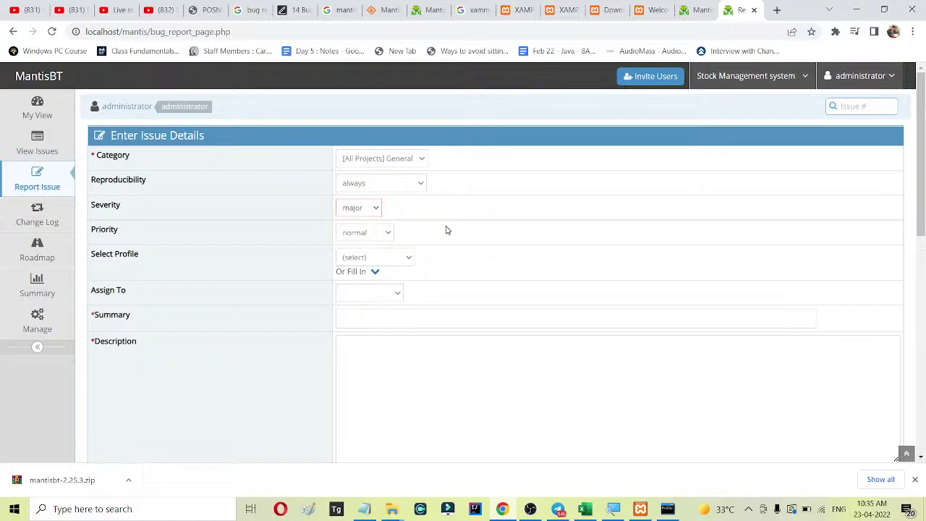
pyautogui.click(350, 234)
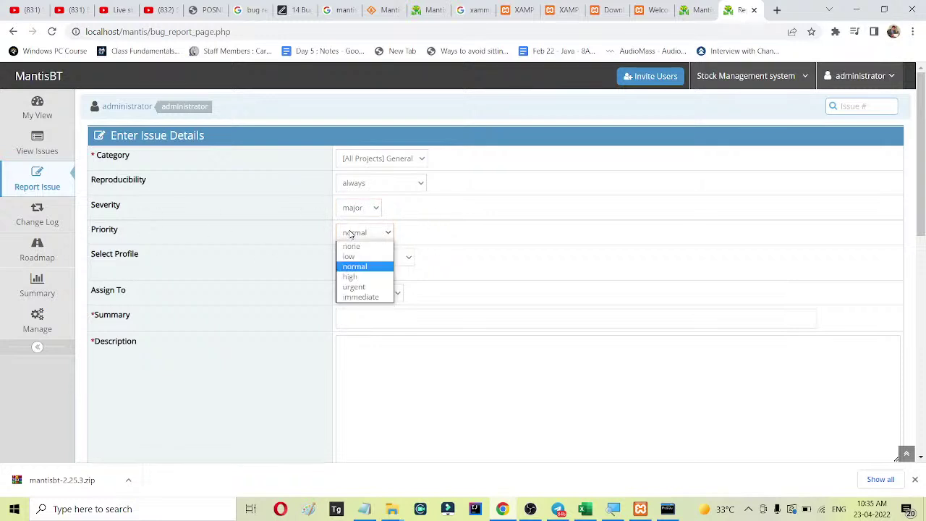
pyautogui.click(352, 276)
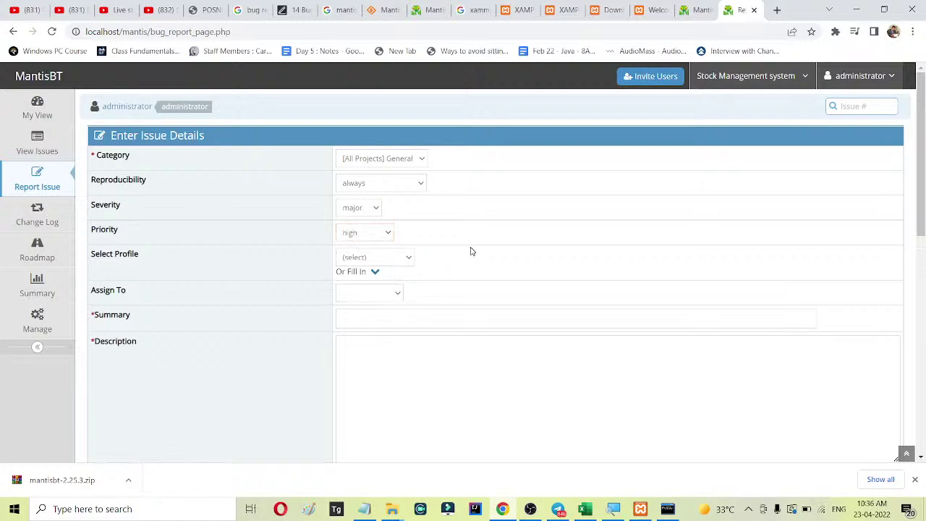
# Choose the PHP Windows 10 profile and assign the issue to the other user.
pyautogui.click(387, 262)
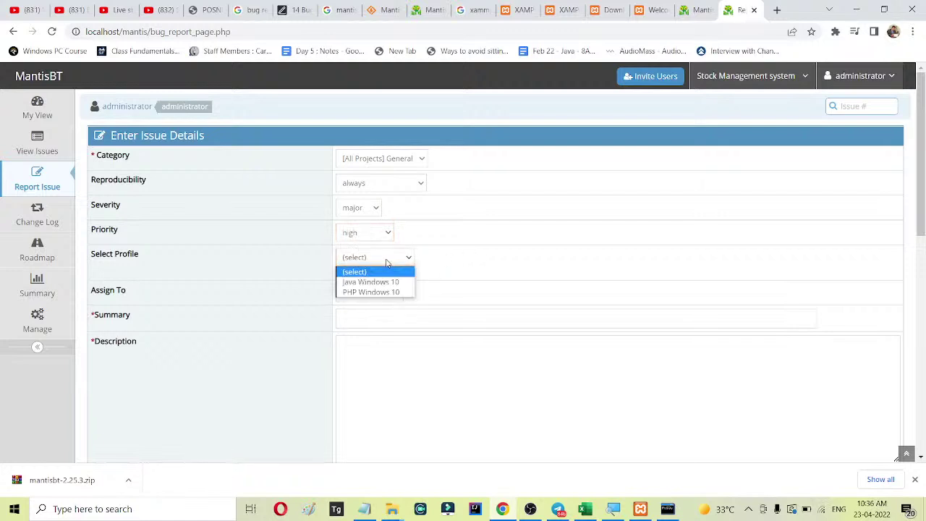
pyautogui.click(398, 292)
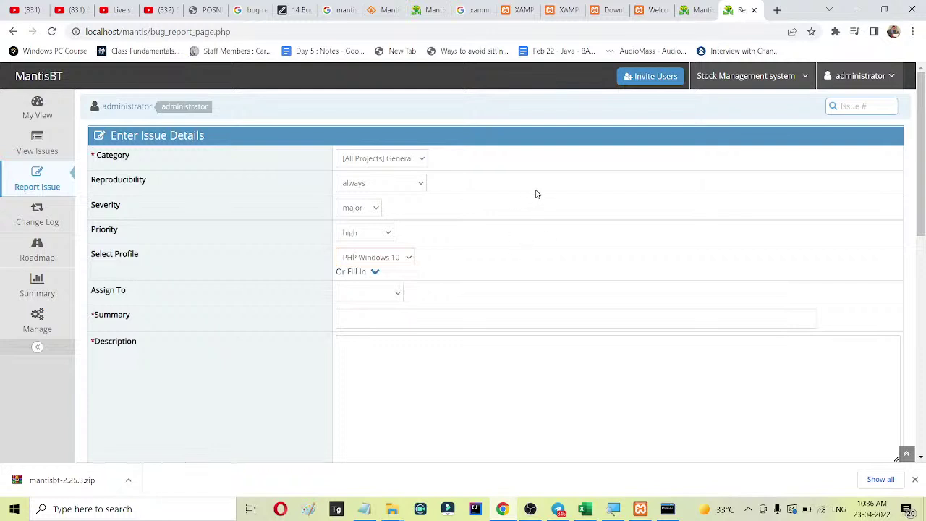
pyautogui.click(382, 296)
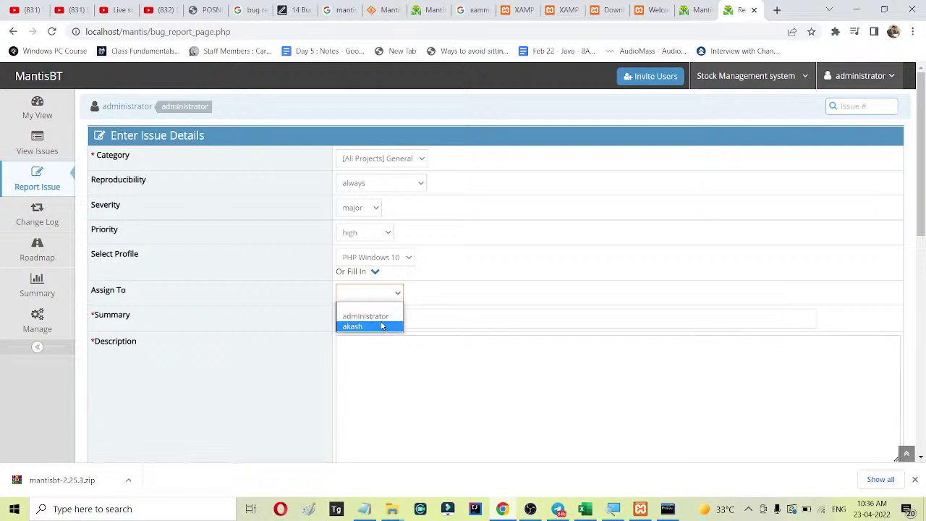
pyautogui.click(362, 314)
pyautogui.click(380, 296)
pyautogui.click(365, 327)
pyautogui.scroll(-2, 529, 232)
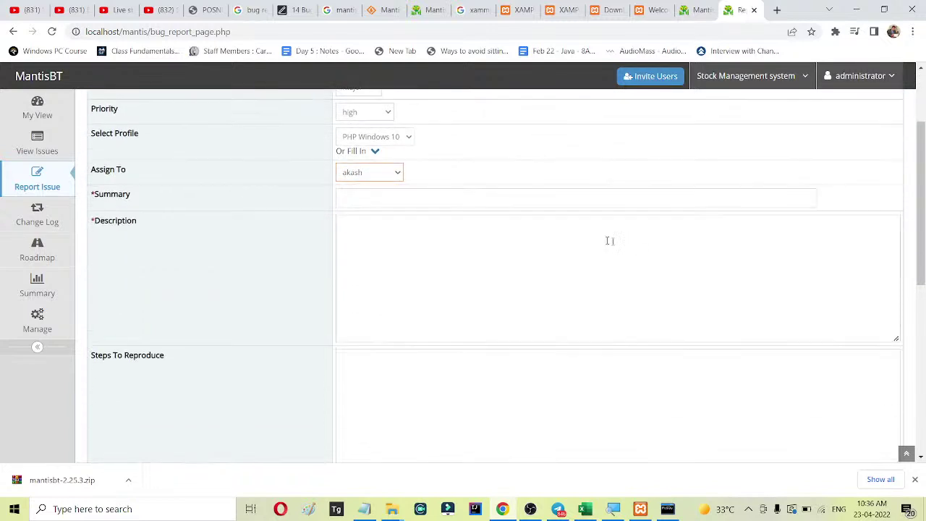
# Enter summary 'there is error message even with valid credentials', correcting 'eeror' via spellcheck.
pyautogui.click(399, 194)
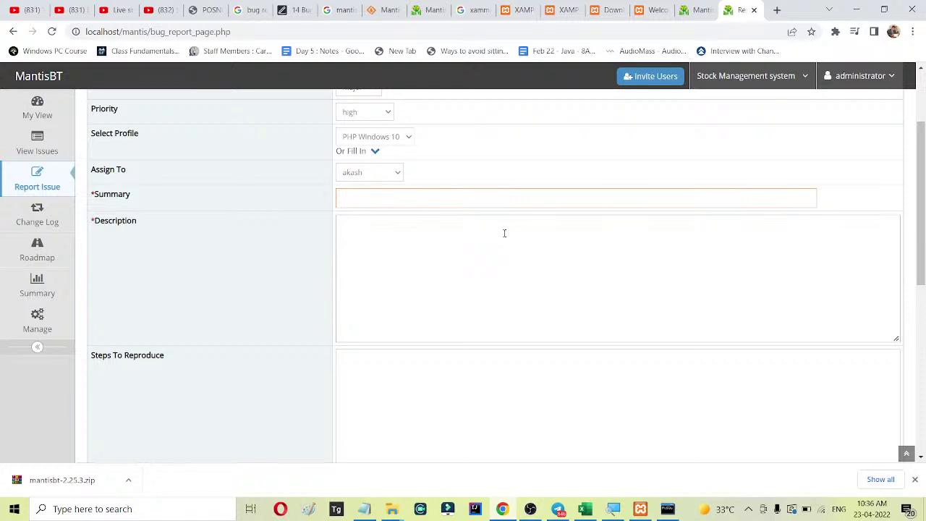
pyautogui.write('there is eeror message even with valid cr')
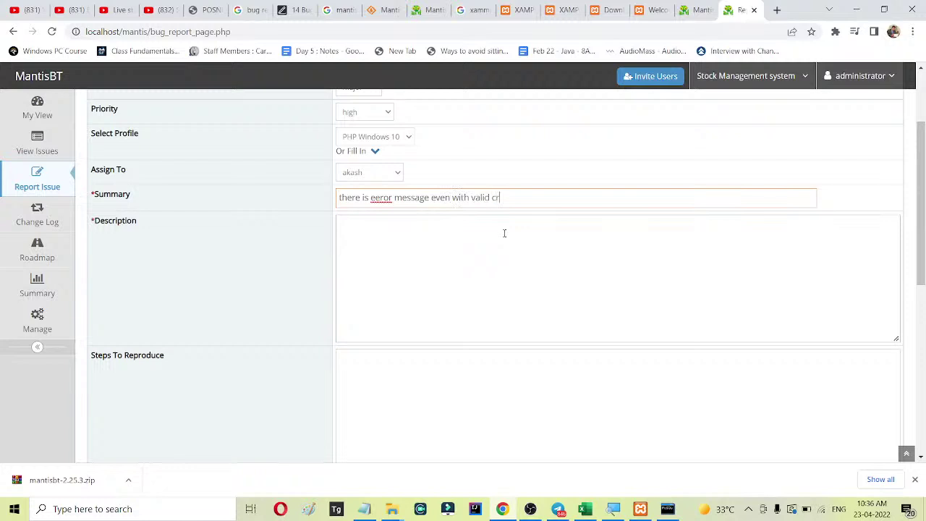
pyautogui.write('edentials')
pyautogui.rightClick(379, 198)
pyautogui.click(391, 208)
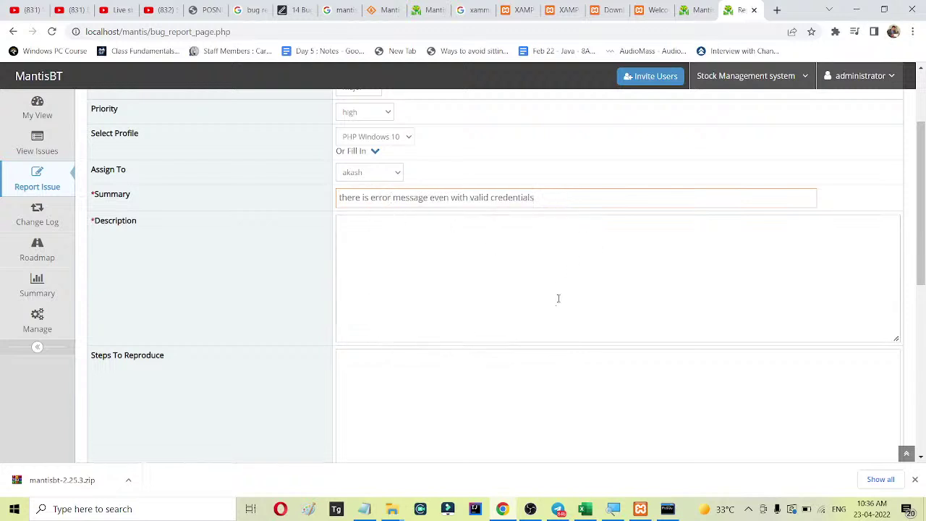
pyautogui.click(536, 267)
# Describe the bug: valid credentials entered but a 'wrong username or password' error still appears.
pyautogui.scroll(-2, 527, 284)
pyautogui.scroll(2, 527, 285)
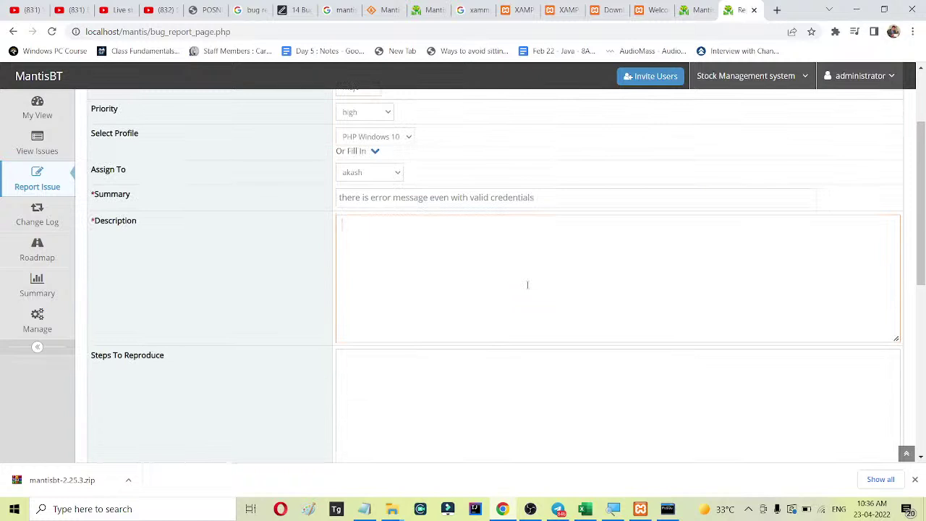
pyautogui.write('we ')
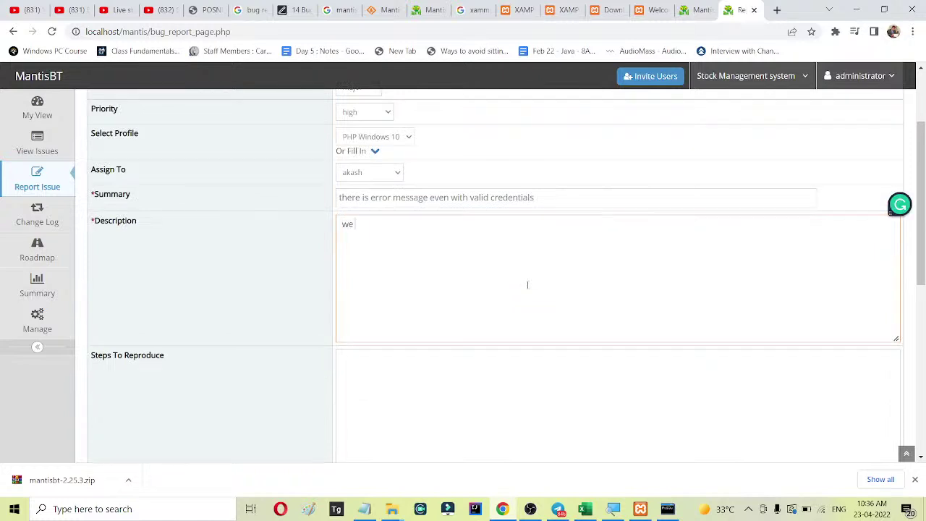
pyautogui.write('have entered the val')
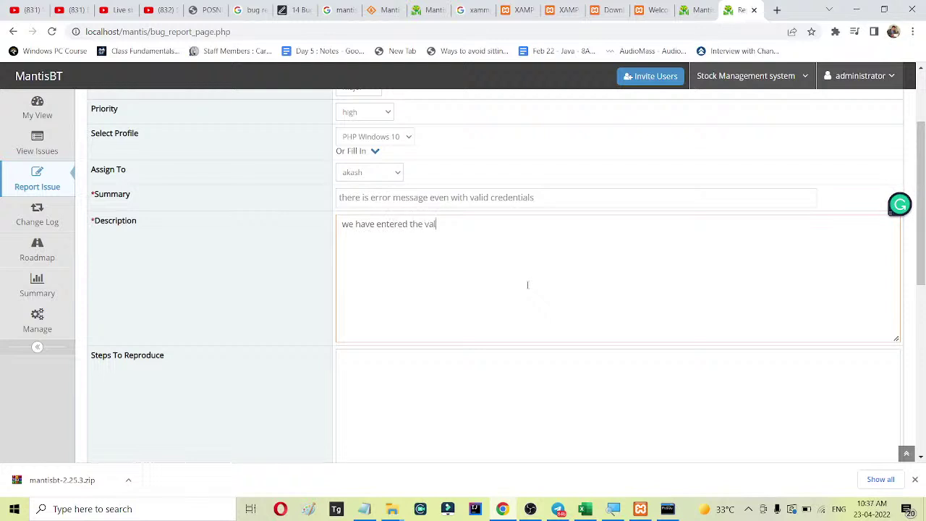
pyautogui.write('id credentials still there is an error')
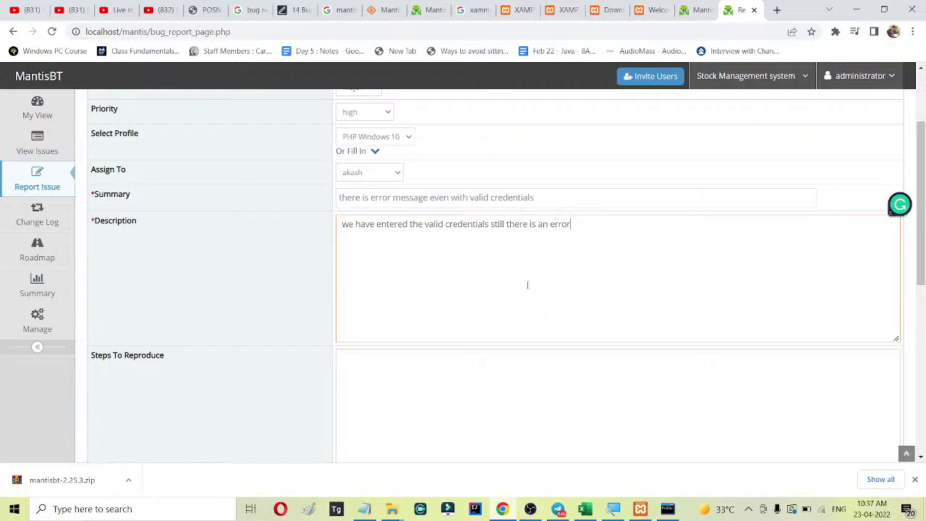
pyautogui.write(" as 'wrong username or password")
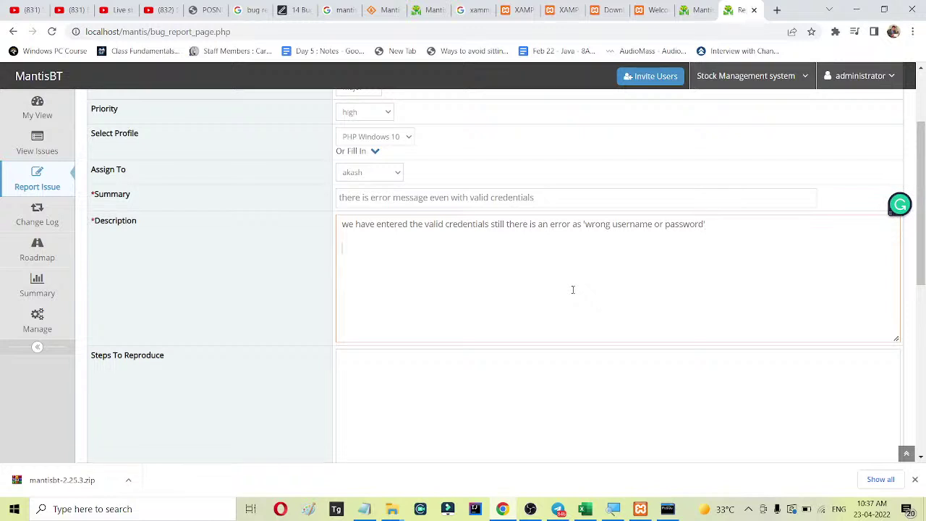
pyautogui.scroll(-2, 570, 291)
pyautogui.click(400, 250)
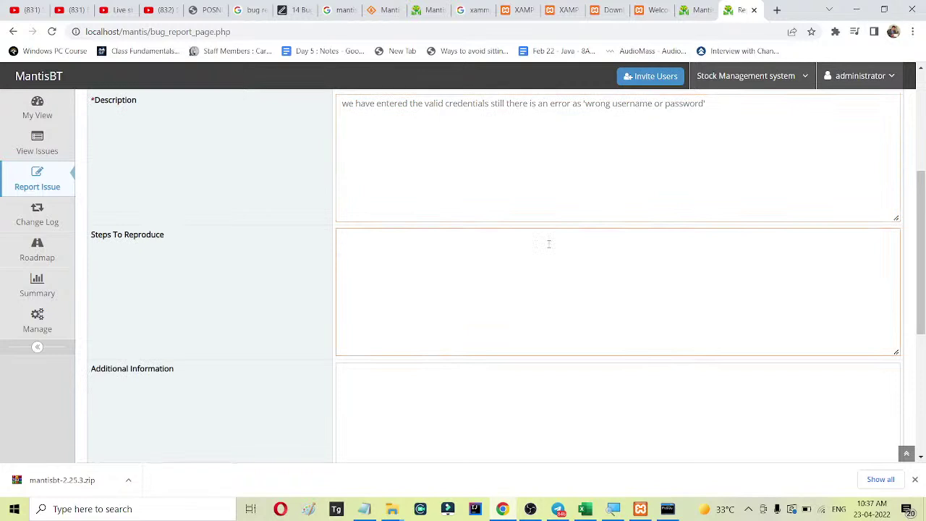
pyautogui.write('1. o')
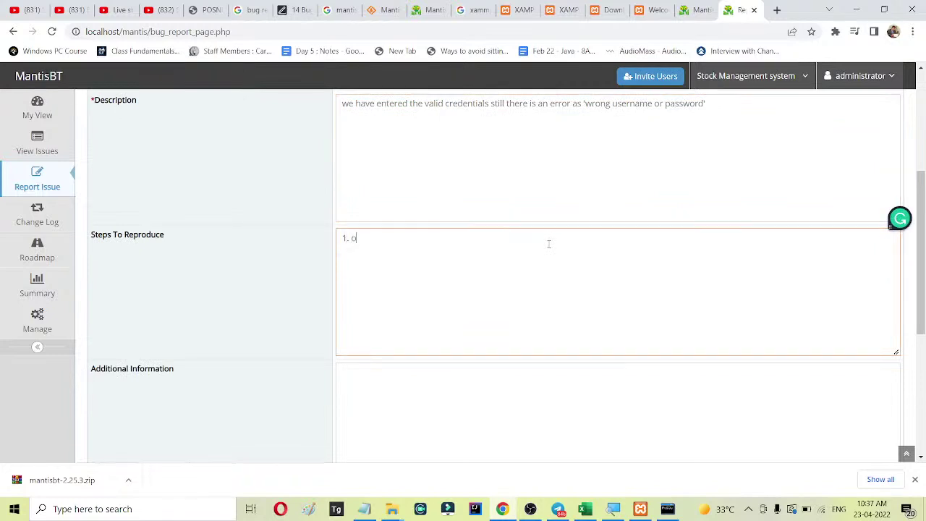
pyautogui.write('pen logi')
pyautogui.write('gin page')
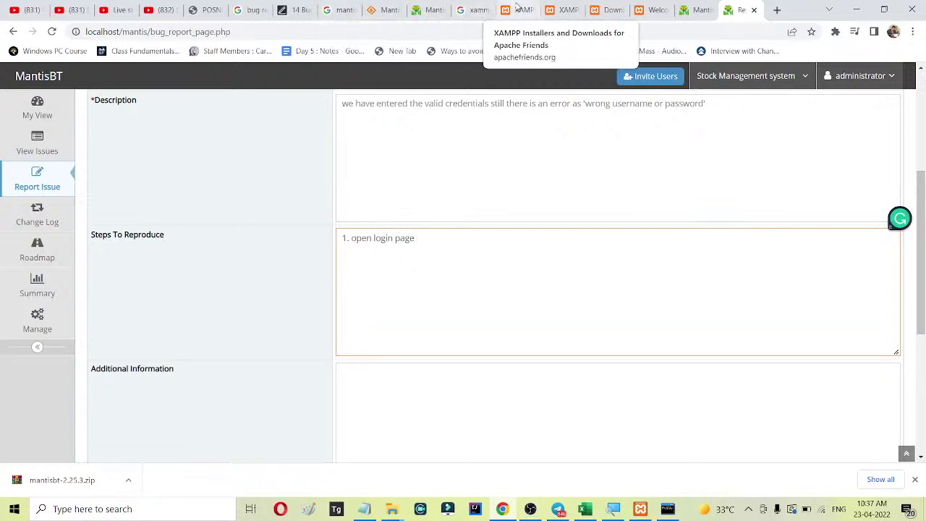
pyautogui.click(560, 10)
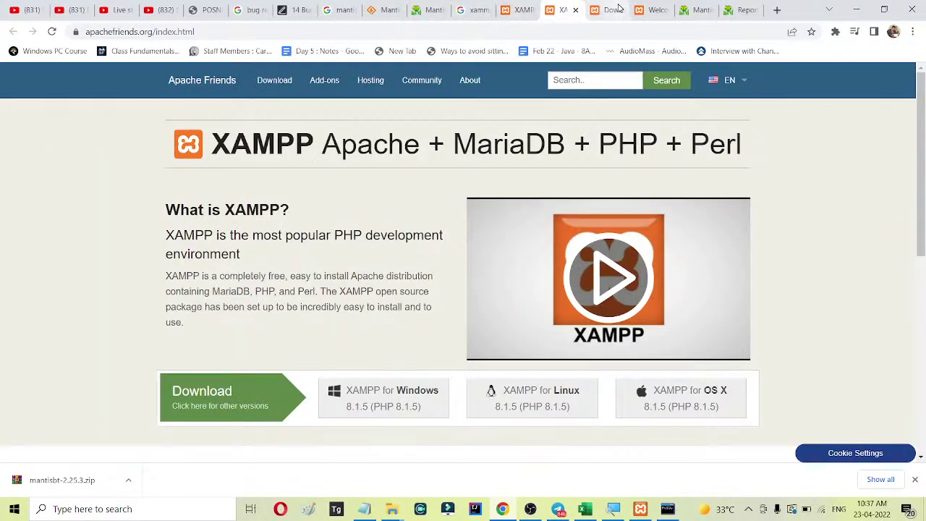
pyautogui.click(776, 10)
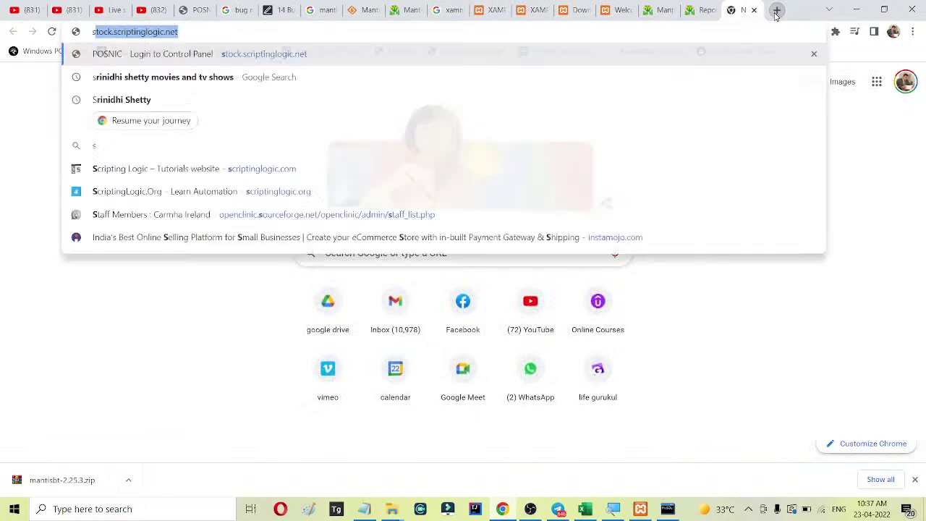
pyautogui.press('Return')
pyautogui.click(209, 32)
pyautogui.hotkey('ctrl', 'c')
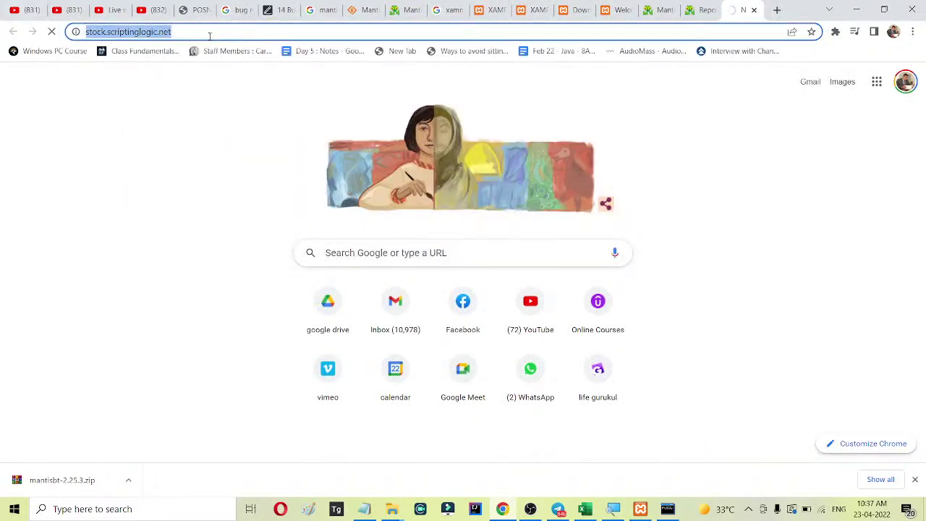
pyautogui.click(405, 10)
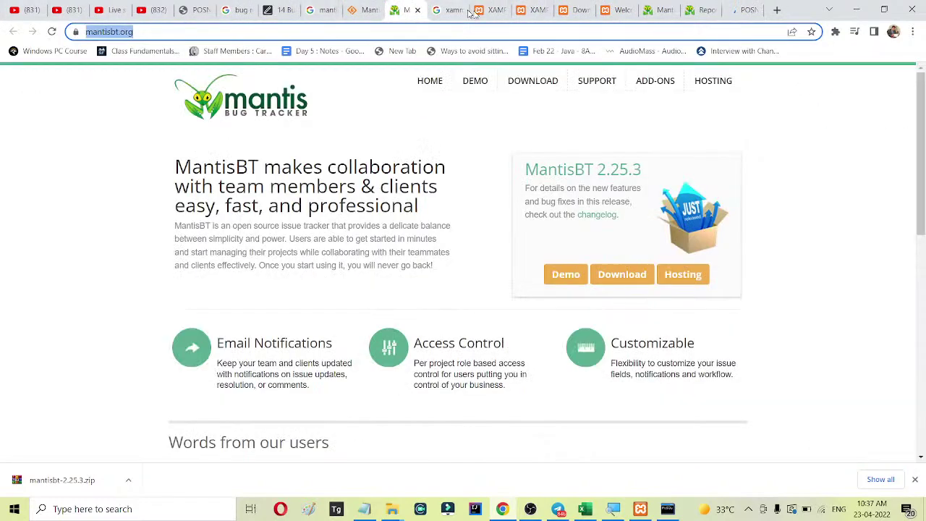
pyautogui.click(667, 10)
pyautogui.click(700, 10)
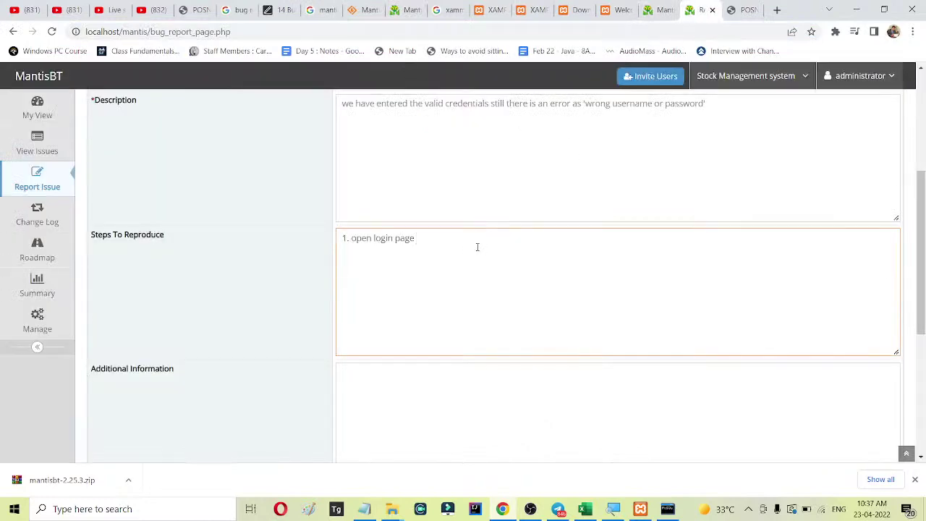
pyautogui.hotkey('ctrl', 'v')
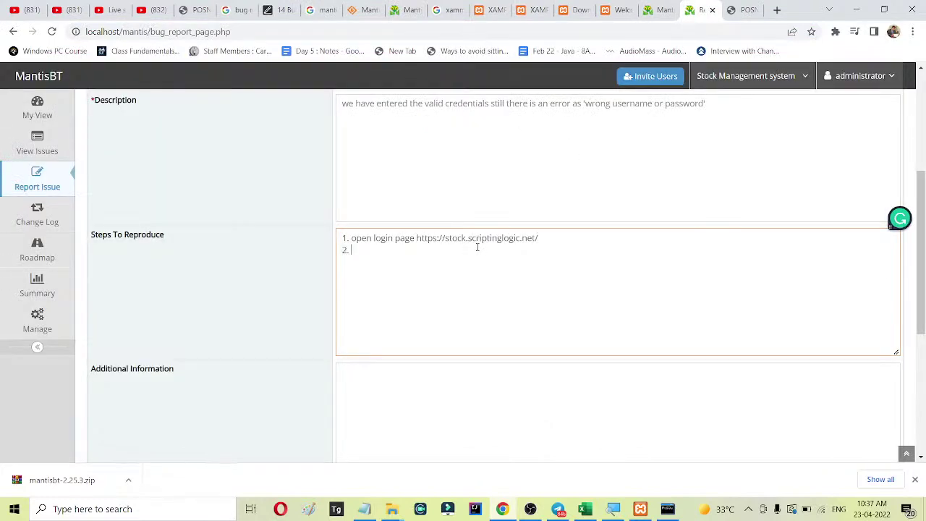
pyautogui.write('2. enter user')
pyautogui.write('name ad')
pyautogui.write(" 'd")
pyautogui.write('dmin')
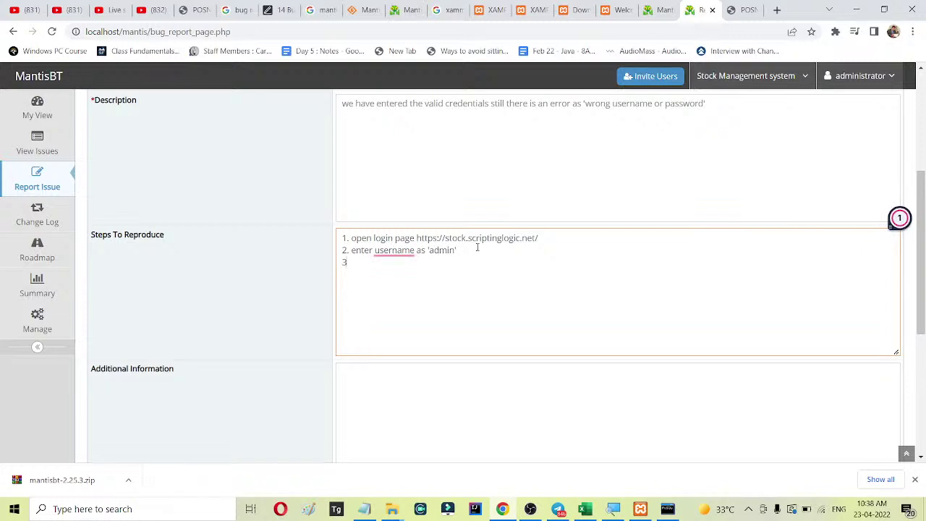
pyautogui.write("ter password as 'admin")
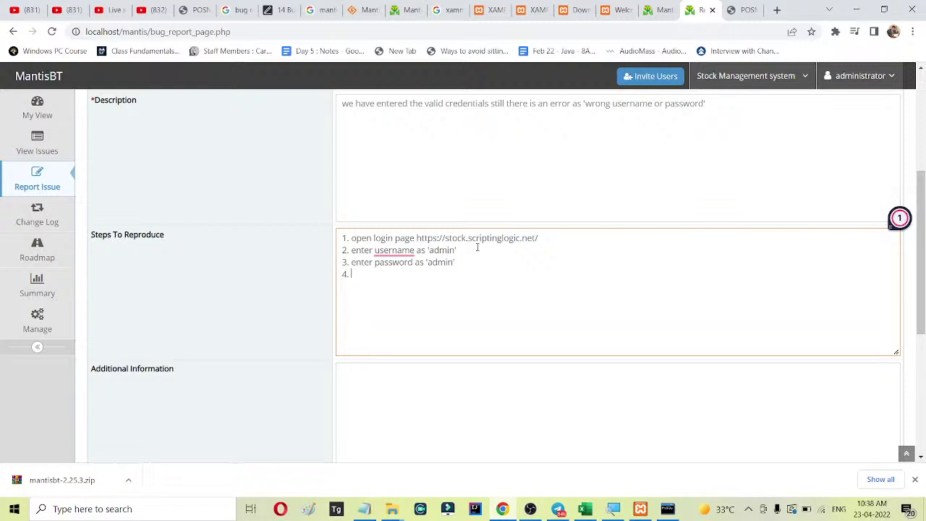
pyautogui.write('lick on login button')
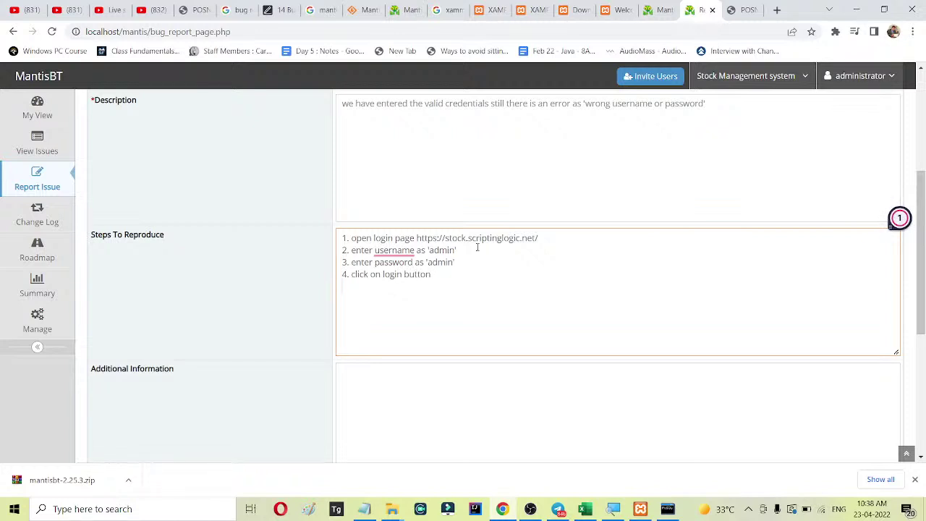
pyautogui.scroll(-2, 213, 271)
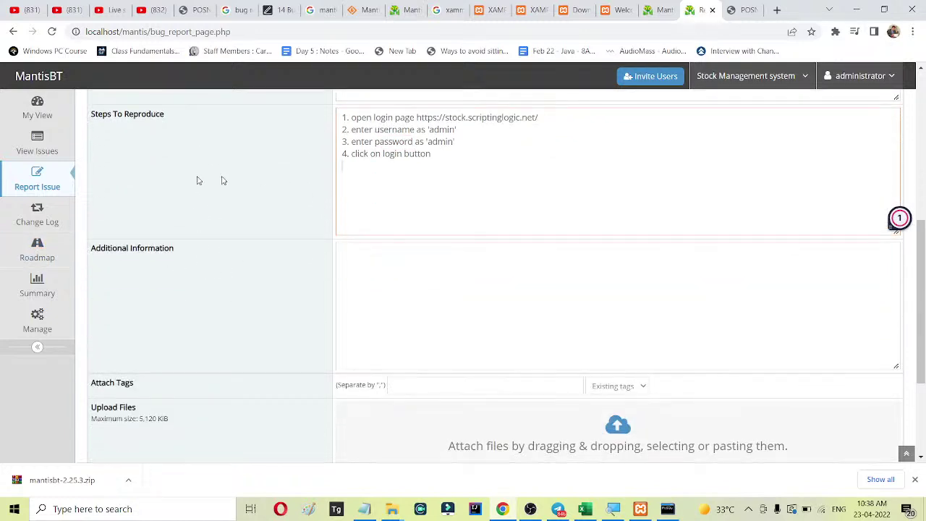
# Type Additional Information: should land on home page but got the error shown in screenshot.
pyautogui.click(353, 252)
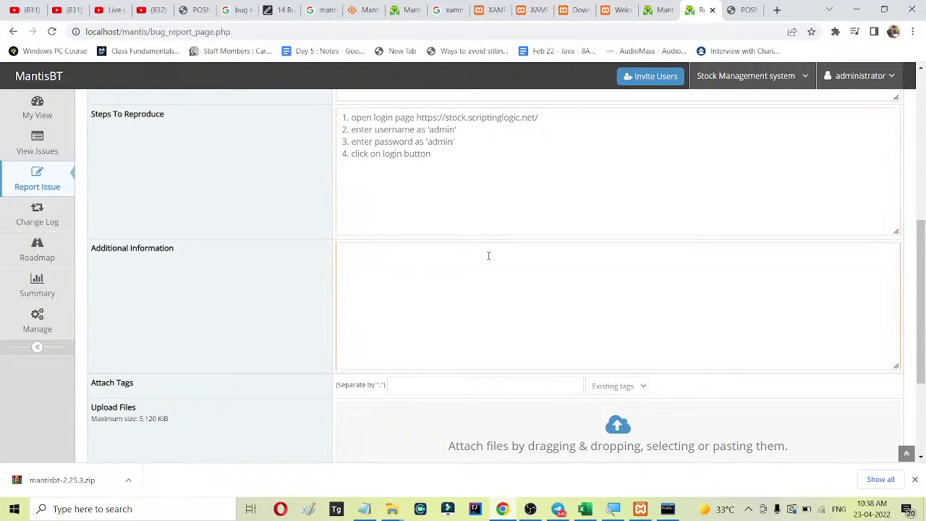
pyautogui.write('th')
pyautogui.write(' sho')
pyautogui.write('uld')
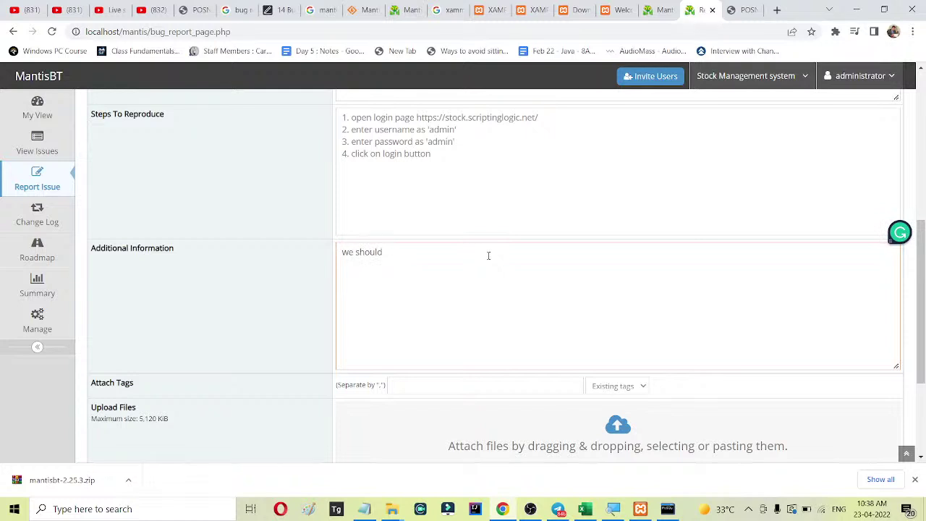
pyautogui.write(' land on home')
pyautogui.write(' page ')
pyautogui.write('but we')
pyautogui.write(' g')
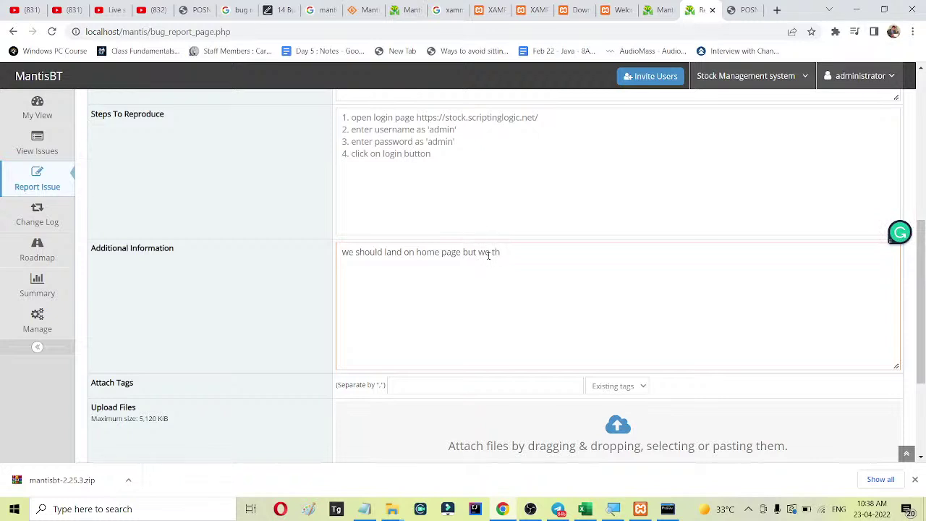
pyautogui.press('BackSpace')
pyautogui.press('BackSpace')
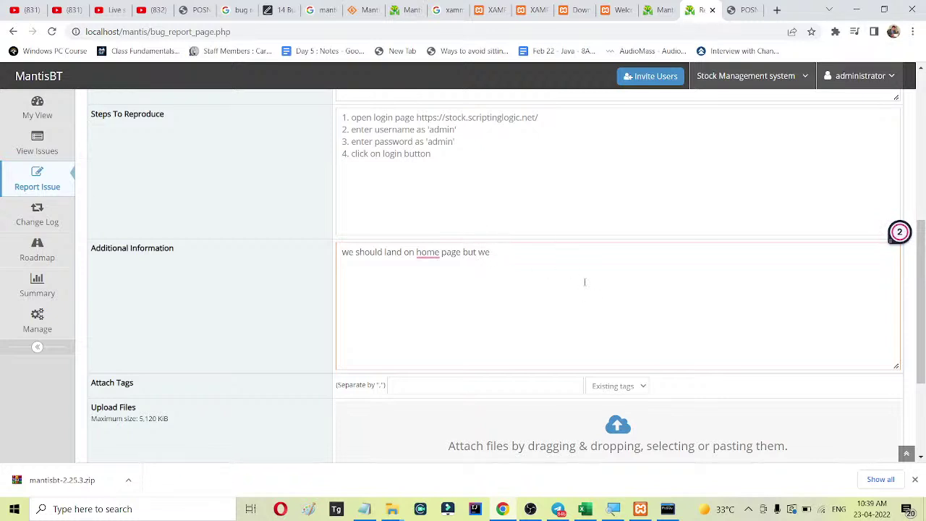
pyautogui.write('got the eroor as shown')
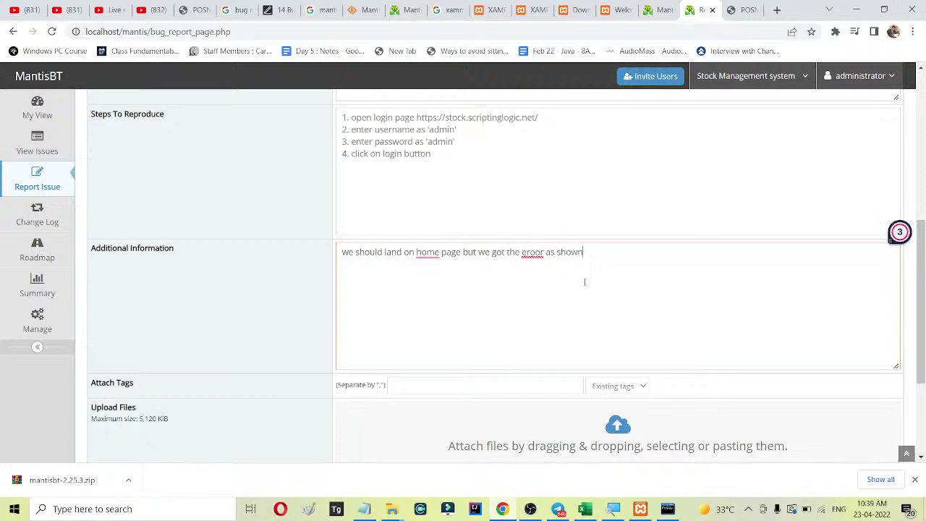
pyautogui.write(' in screenshot')
# Correct 'eroor' to 'error' and insert 'the' before 'home' in the note.
pyautogui.rightClick(537, 253)
pyautogui.click(556, 262)
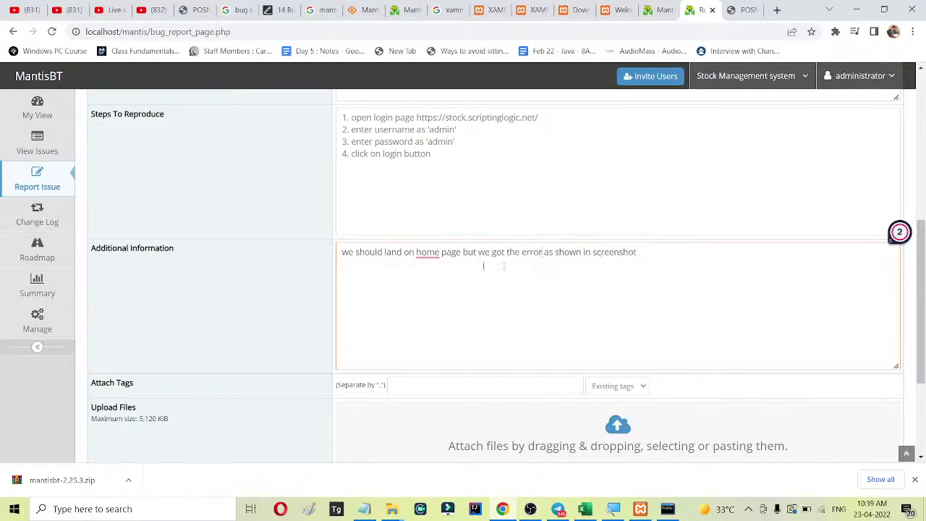
pyautogui.rightClick(428, 253)
pyautogui.click(384, 271)
pyautogui.moveTo(428, 253)
pyautogui.click(461, 286)
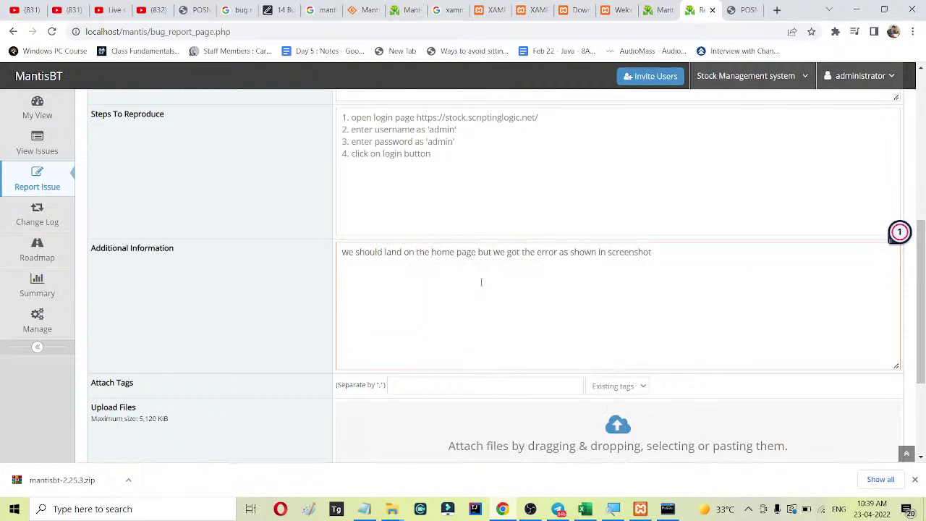
pyautogui.scroll(-2, 286, 219)
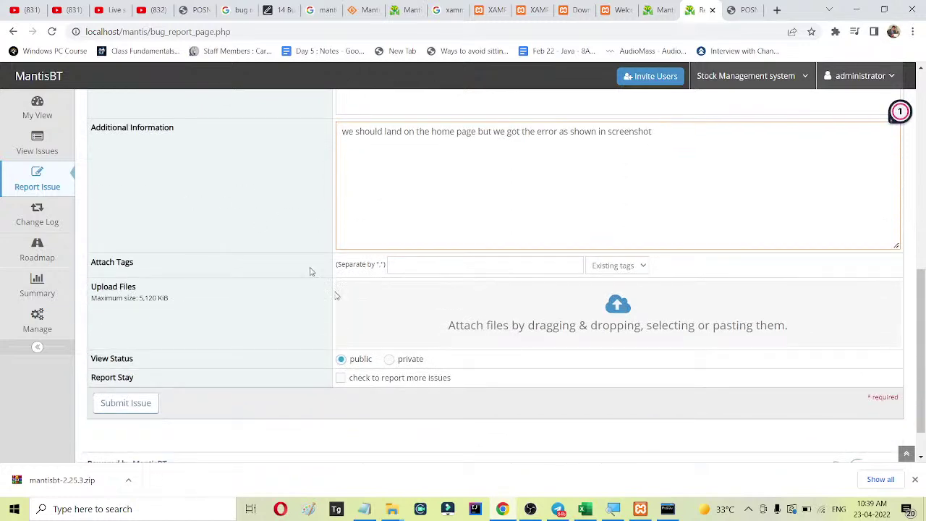
# Attach 101.png from D:\saturday sml\23-april-22\Bug report\screenshots to the issue.
pyautogui.click(621, 308)
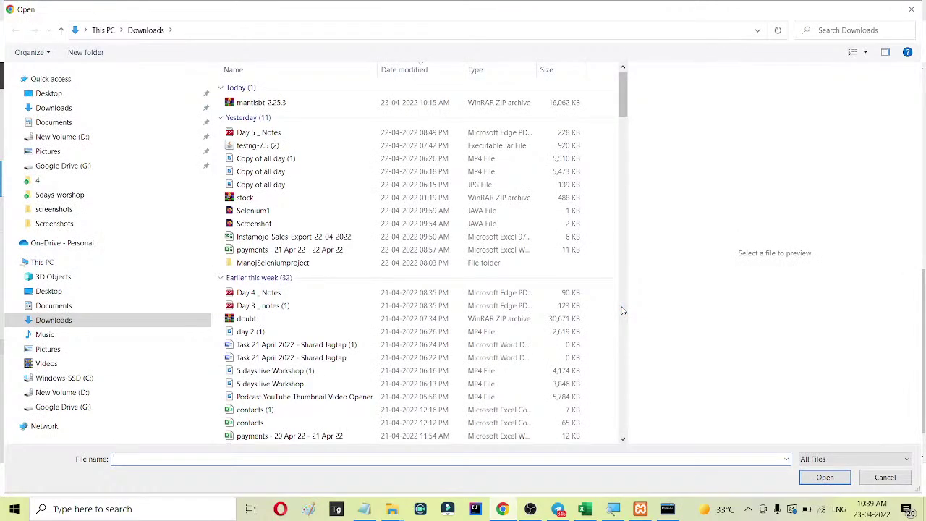
pyautogui.click(62, 392)
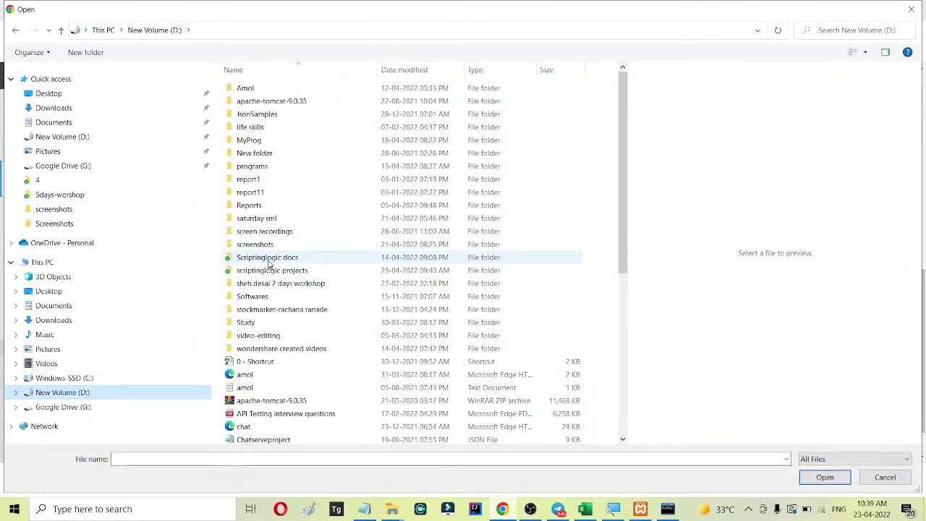
pyautogui.doubleClick(252, 217)
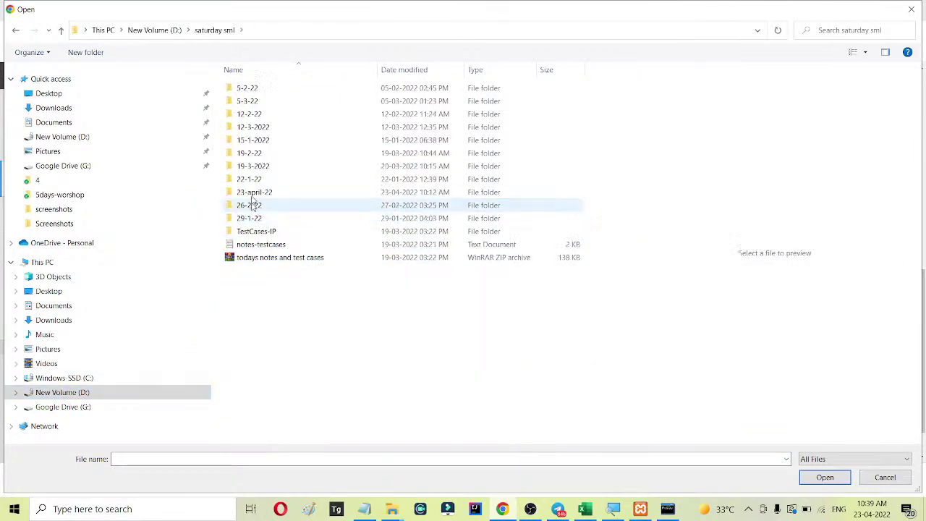
pyautogui.doubleClick(264, 193)
pyautogui.doubleClick(263, 88)
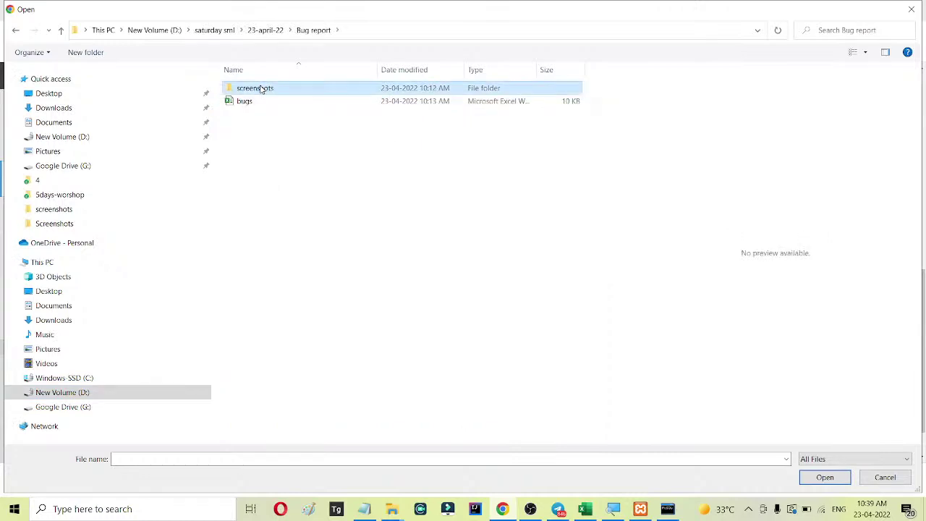
pyautogui.doubleClick(261, 89)
pyautogui.click(258, 89)
pyautogui.doubleClick(258, 118)
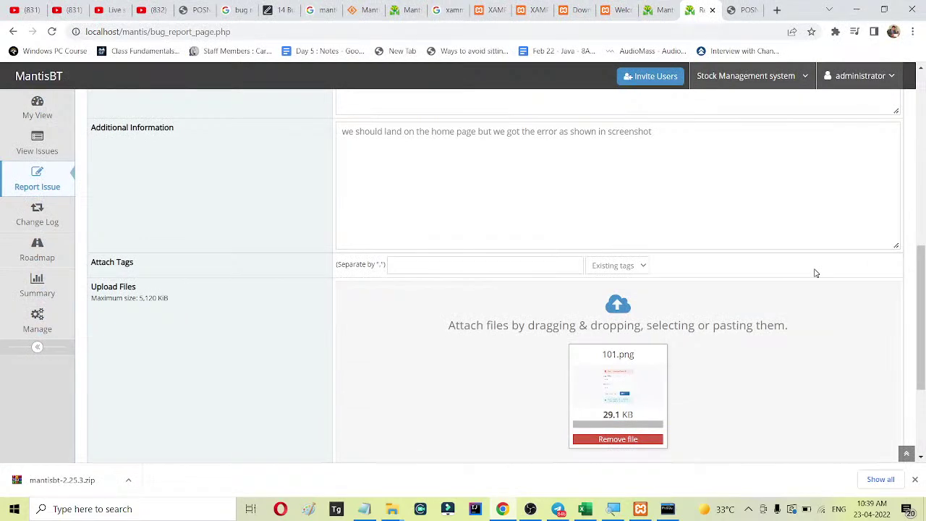
# Tag the report 'error message' in Attach Tags and submit it.
pyautogui.scroll(-2, 802, 264)
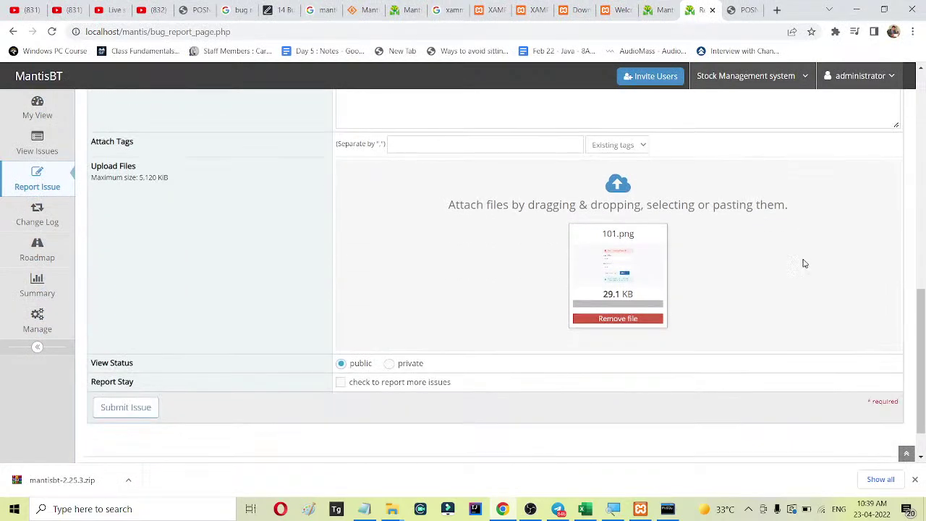
pyautogui.scroll(2, 758, 260)
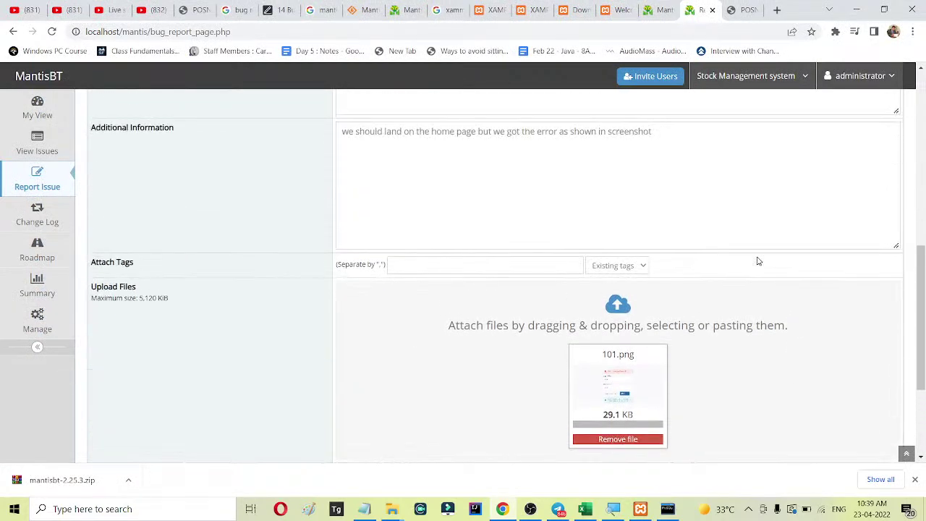
pyautogui.scroll(2, 758, 261)
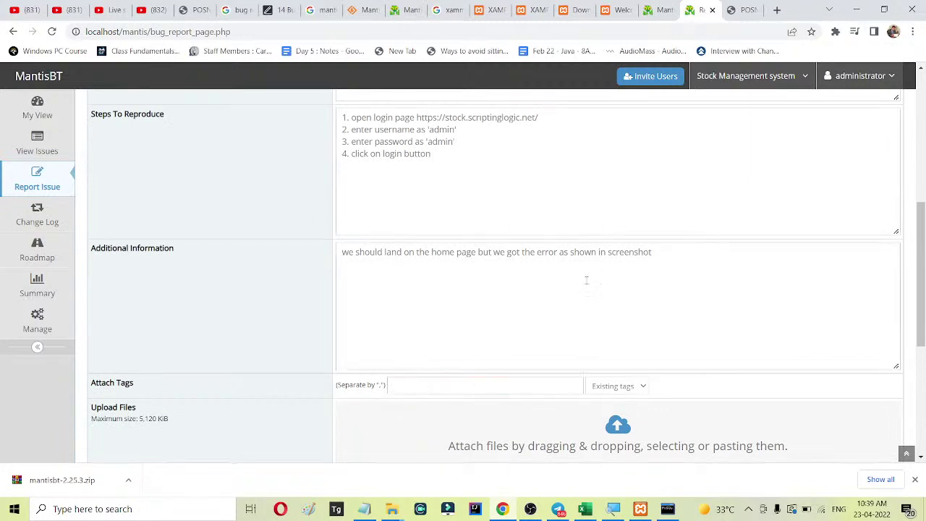
pyautogui.write('r')
pyautogui.write('rror')
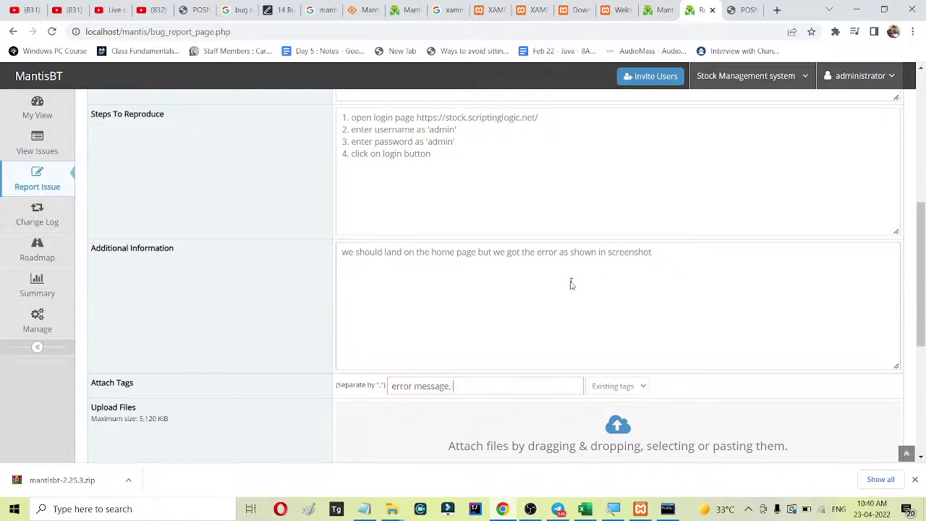
pyautogui.press('Return')
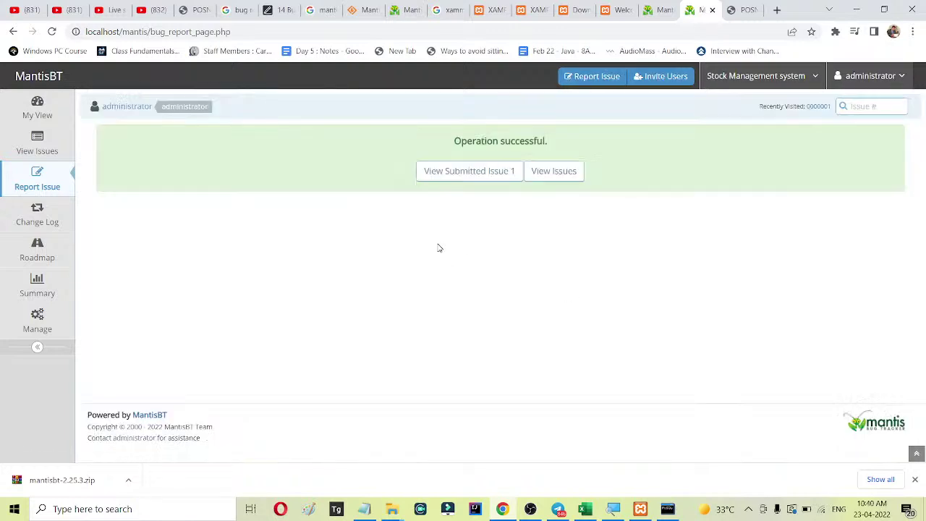
# Review issue 0000001's details, checking its ID and the Stock Management system project.
pyautogui.scroll(-3, 568, 232)
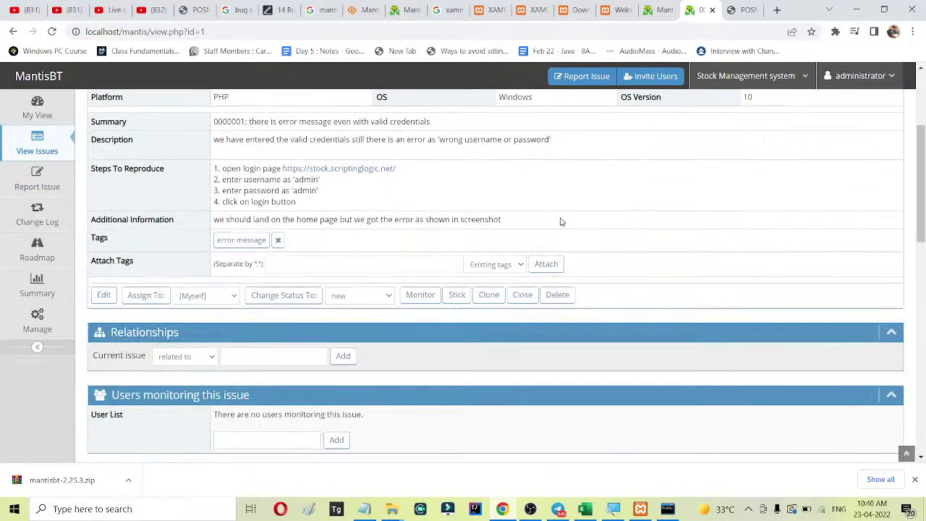
pyautogui.scroll(-2, 567, 226)
pyautogui.scroll(-6, 570, 222)
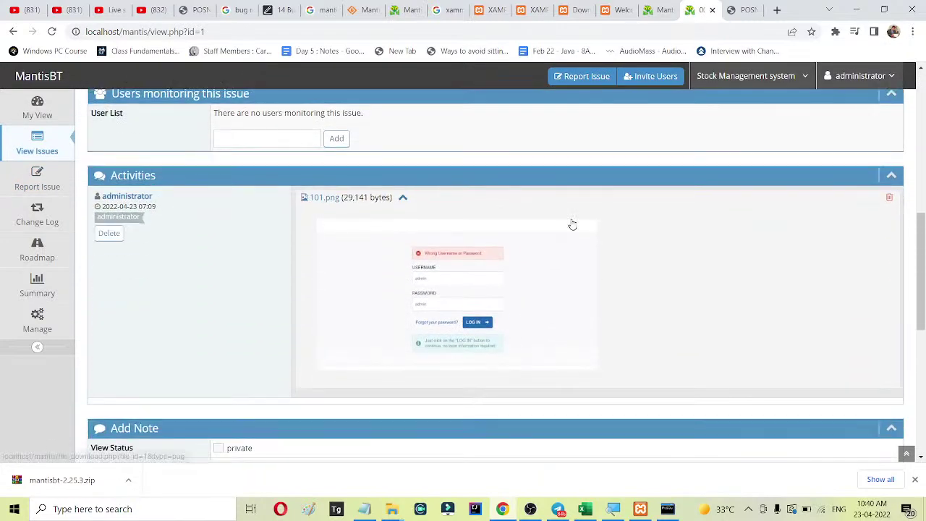
pyautogui.scroll(12, 576, 227)
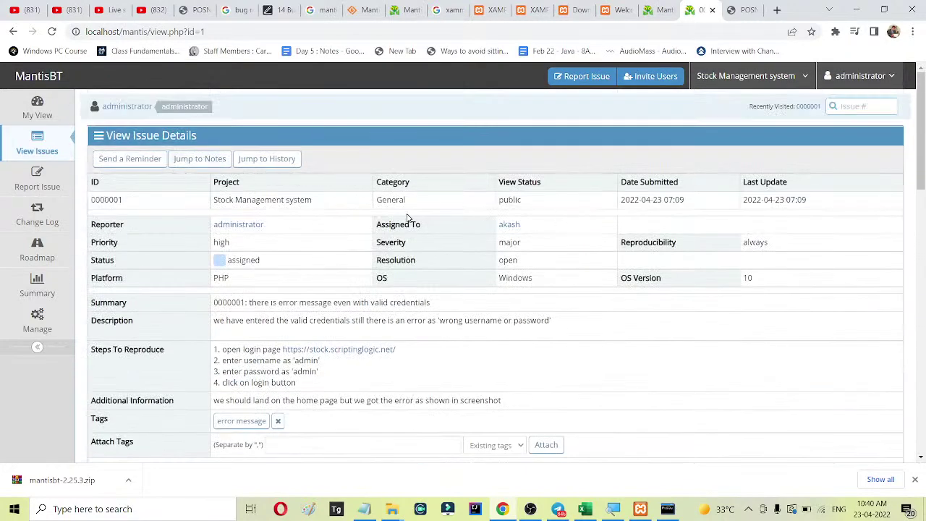
pyautogui.moveTo(92, 205); pyautogui.dragTo(138, 204)
pyautogui.click(240, 197)
pyautogui.moveTo(215, 199); pyautogui.dragTo(320, 201)
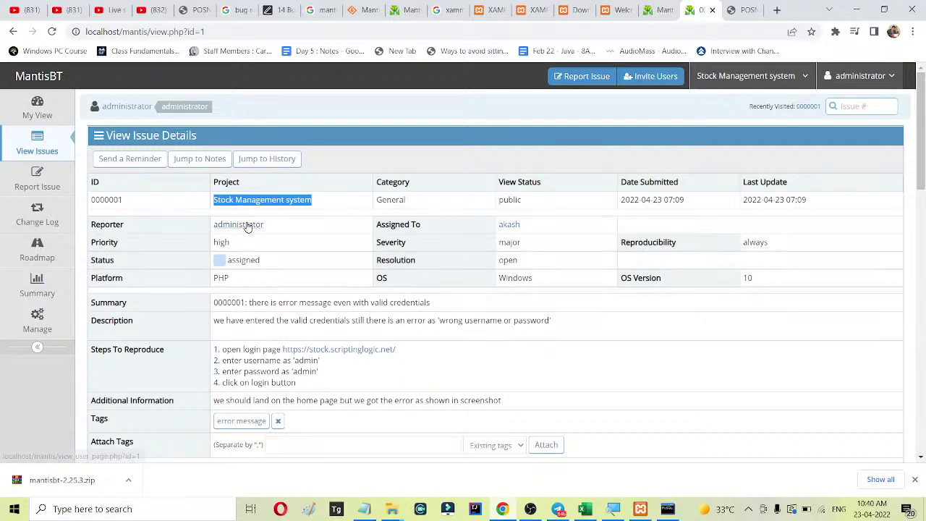
pyautogui.scroll(-2, 529, 243)
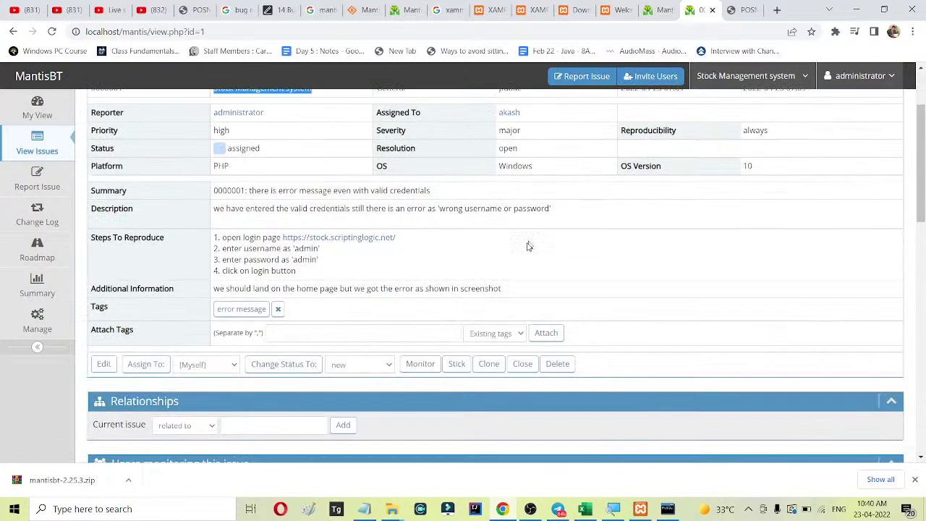
pyautogui.scroll(-6, 492, 243)
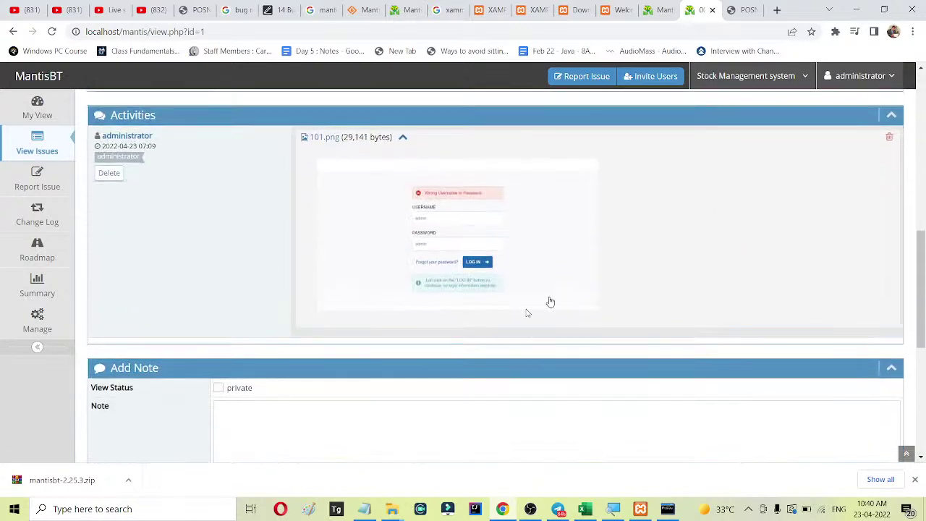
# View the 101.png screenshot full size, then confirm the issue appears on My View.
pyautogui.click(441, 214)
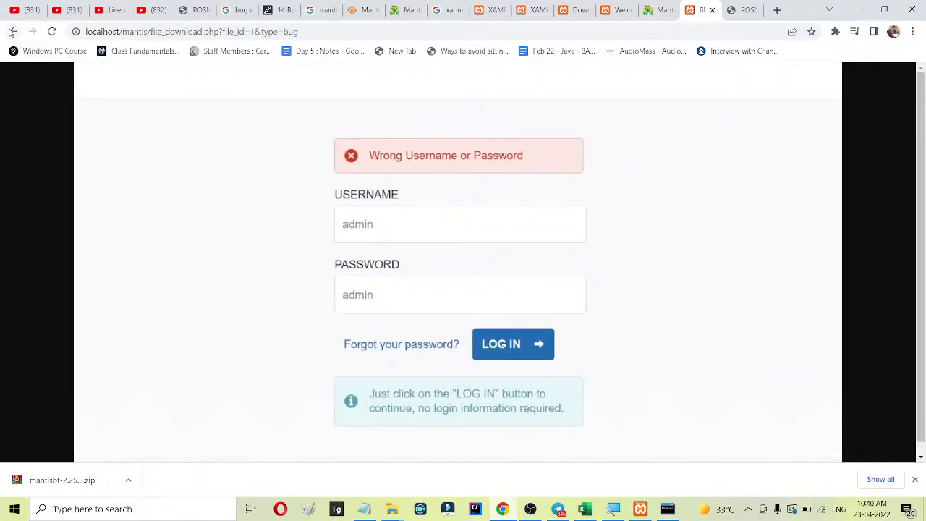
pyautogui.click(11, 32)
pyautogui.scroll(10, 635, 325)
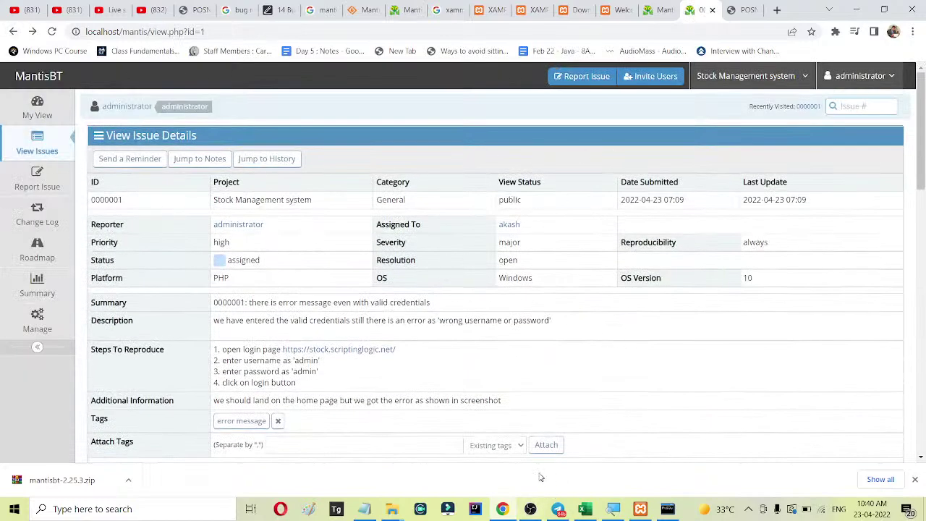
pyautogui.click(36, 112)
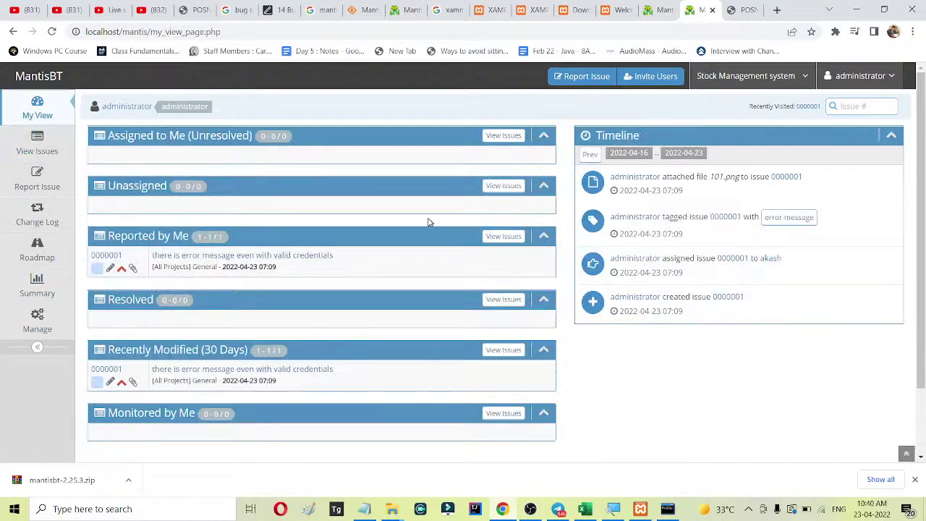
pyautogui.scroll(-2, 429, 221)
pyautogui.scroll(2, 429, 228)
pyautogui.scroll(-2, 427, 232)
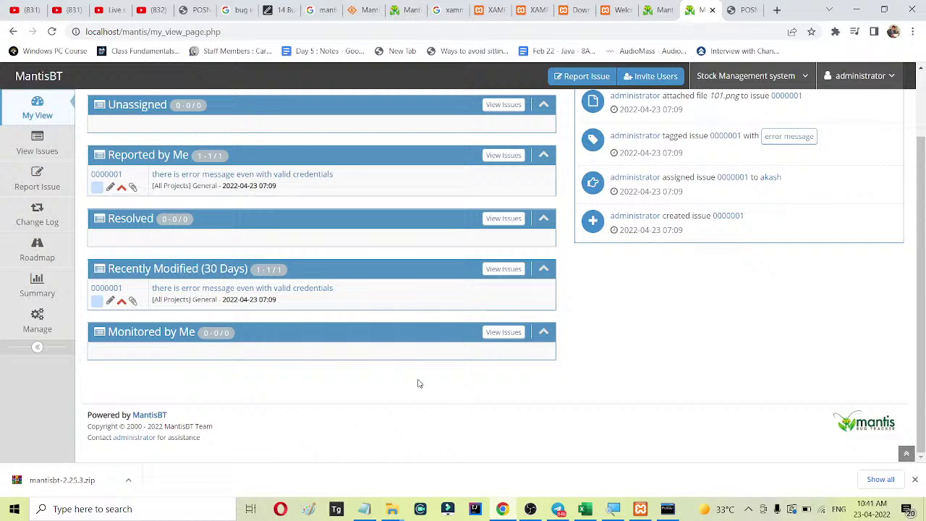
# Export the Stock Management system issue list from View Issues as both CSV and Excel files.
pyautogui.click(39, 143)
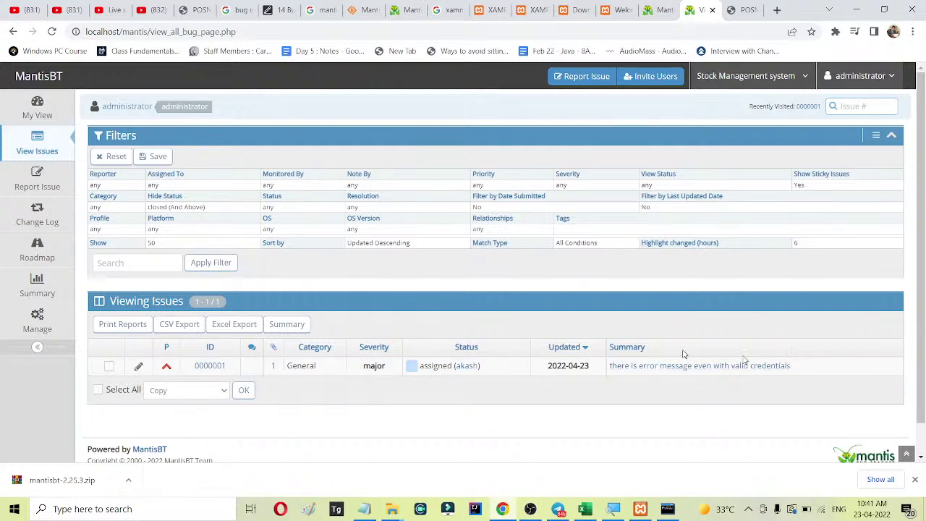
pyautogui.click(180, 327)
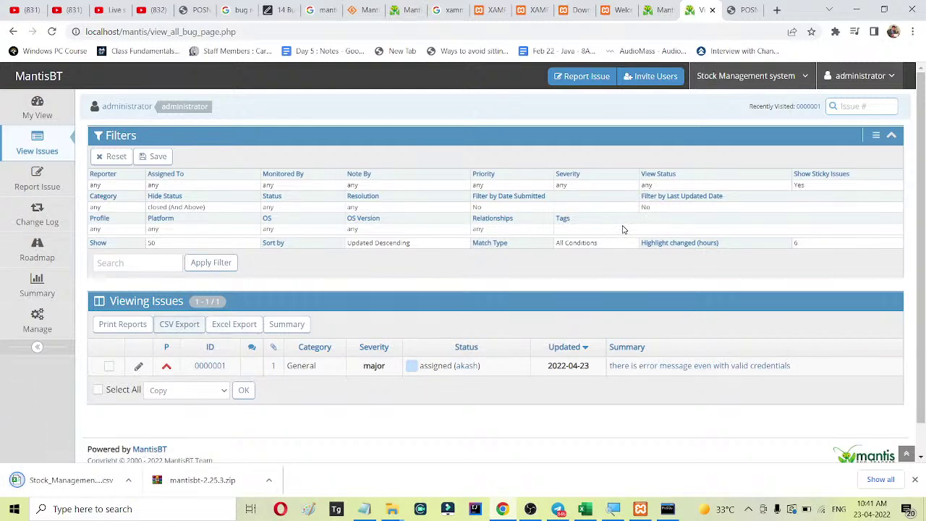
pyautogui.click(244, 324)
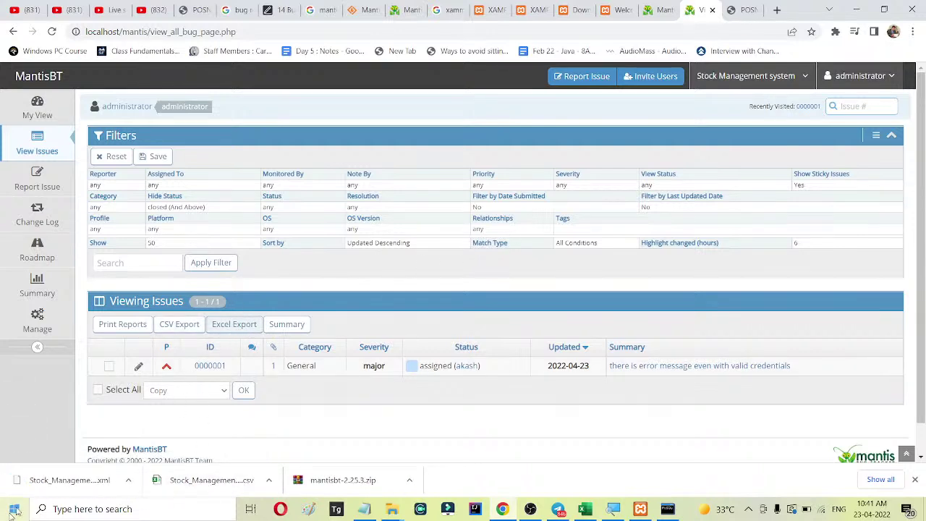
# Open the downloaded CSV export in Excel and AutoFit every column to its contents.
pyautogui.click(217, 479)
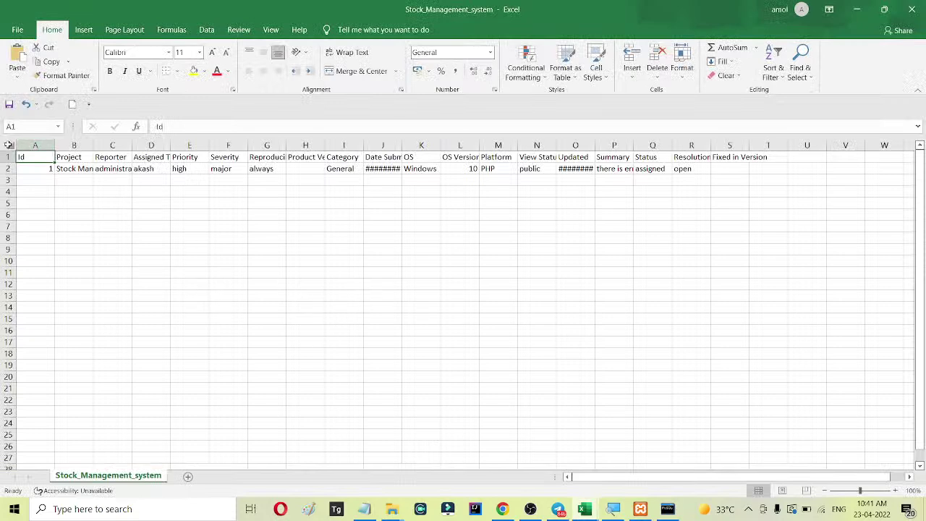
pyautogui.click(9, 144)
pyautogui.doubleClick(58, 146)
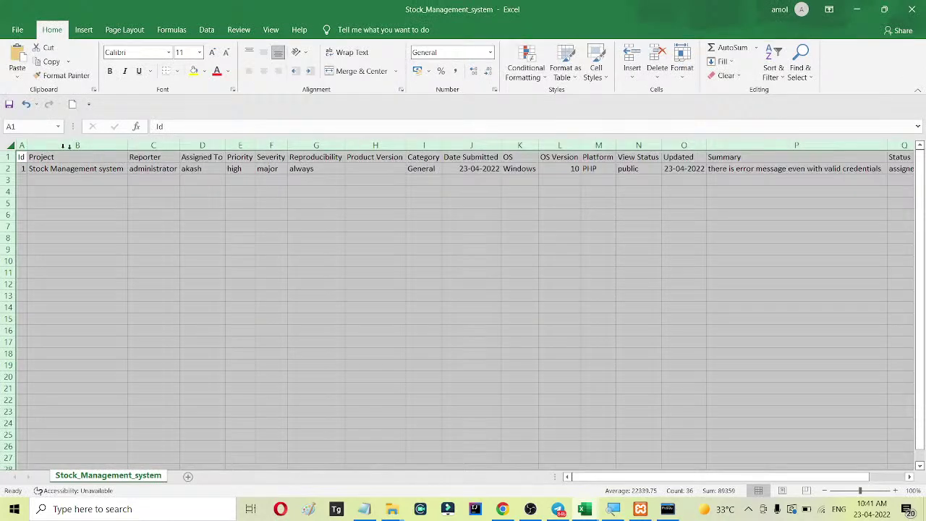
pyautogui.click(97, 168)
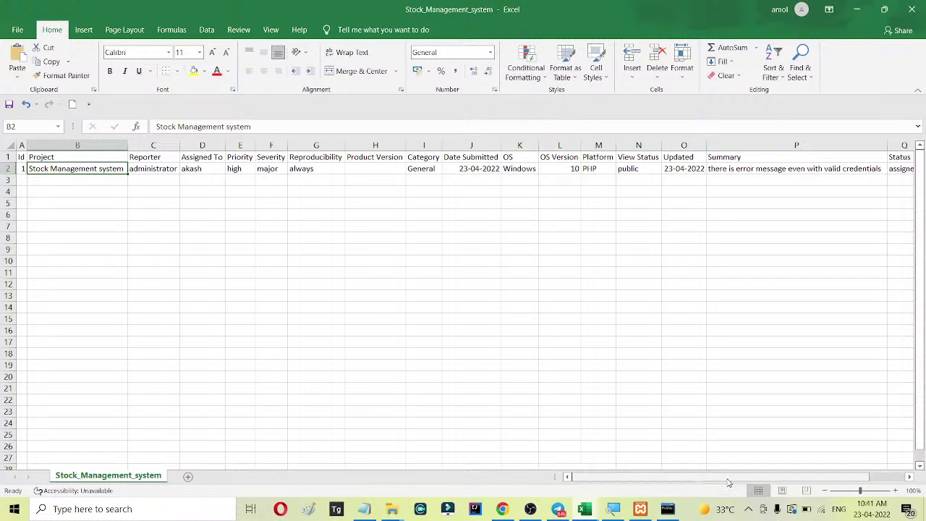
pyautogui.moveTo(733, 467); pyautogui.dragTo(771, 471)
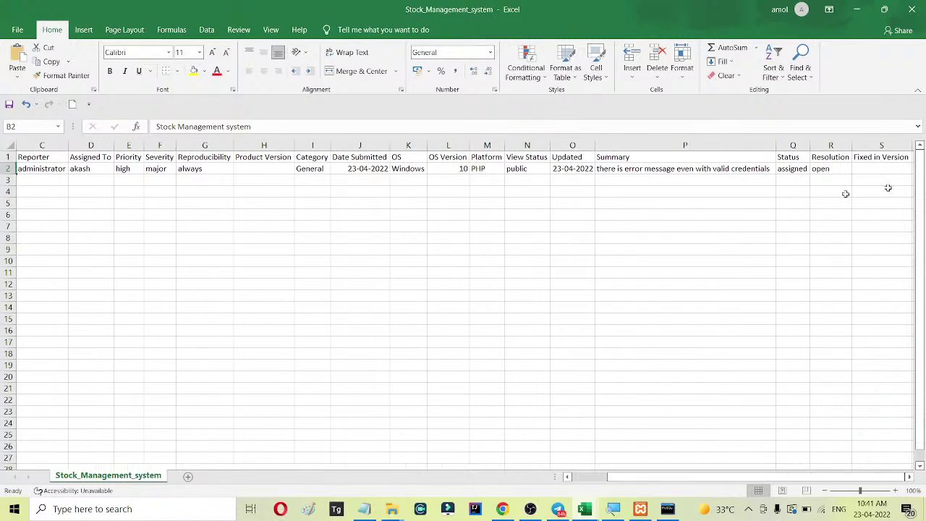
pyautogui.moveTo(690, 479); pyautogui.dragTo(637, 477)
# Close the exported Stock_Management_system.csv workbook without saving changes.
pyautogui.click(227, 194)
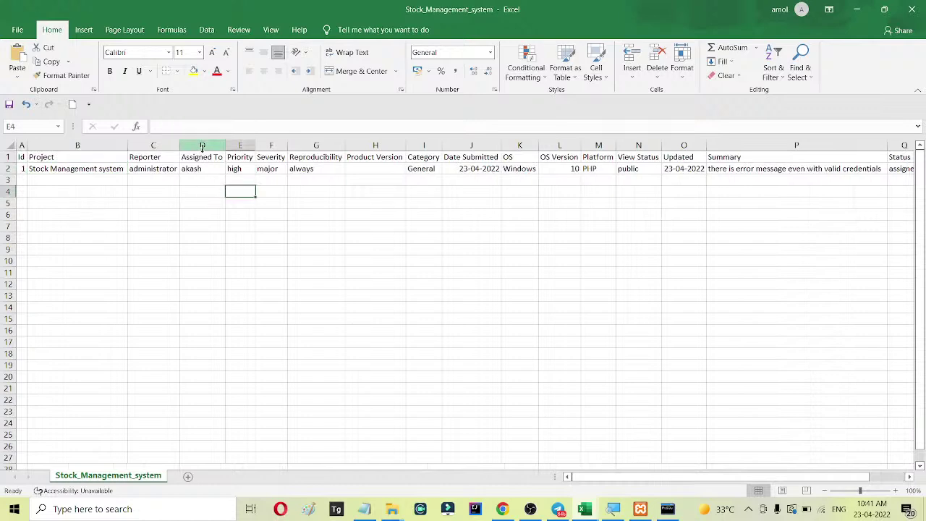
pyautogui.click(216, 171)
pyautogui.click(910, 9)
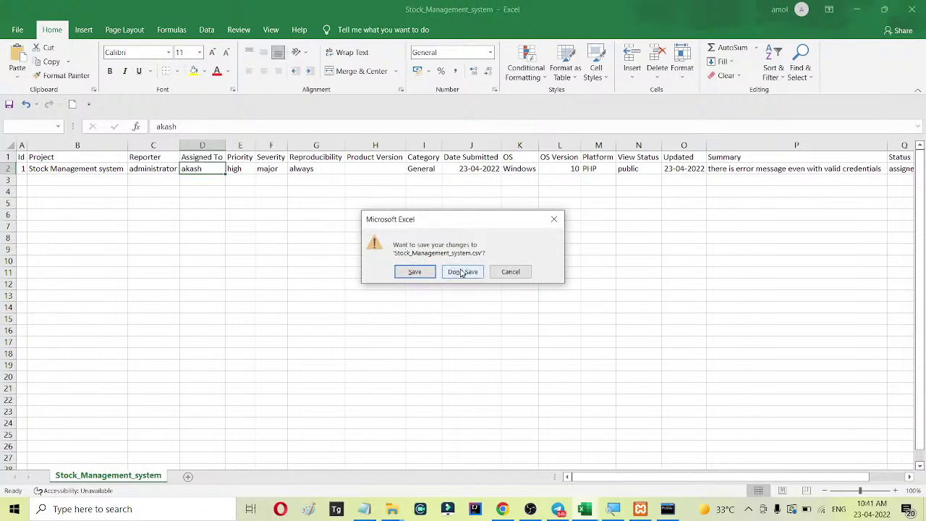
pyautogui.click(462, 272)
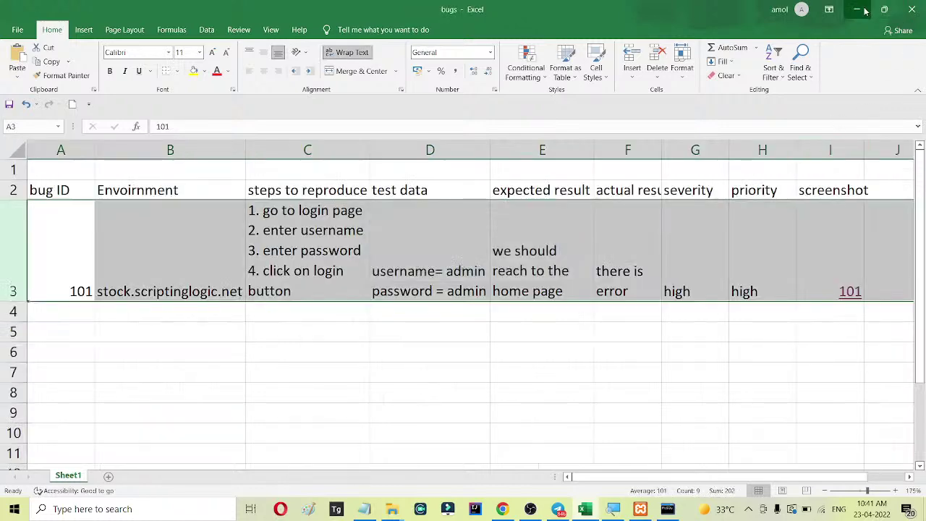
# Minimize the bugs workbook and bring up the POSNIC login tab in Chrome.
pyautogui.click(856, 9)
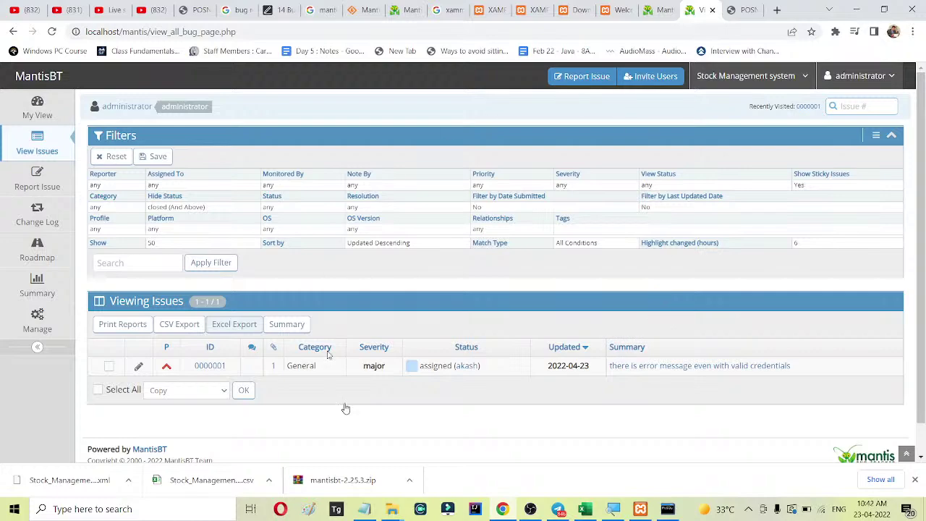
pyautogui.click(505, 506)
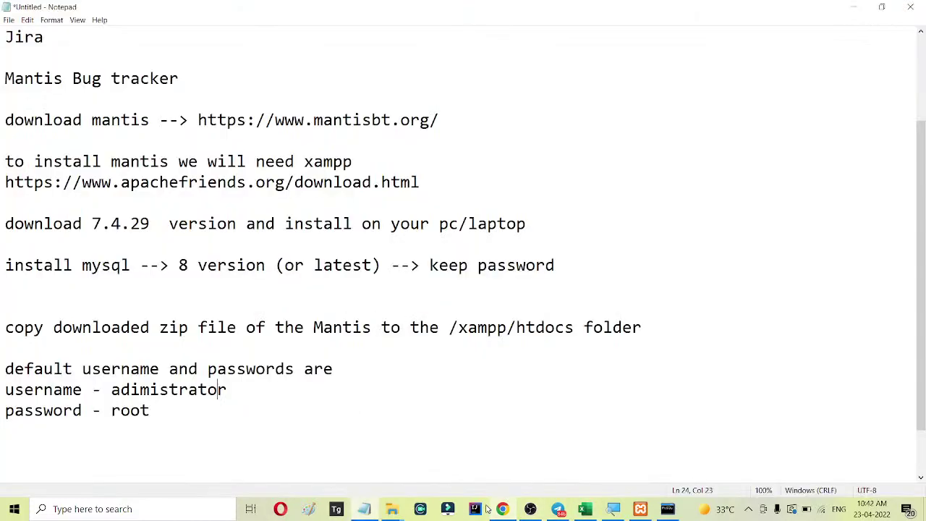
pyautogui.click(504, 508)
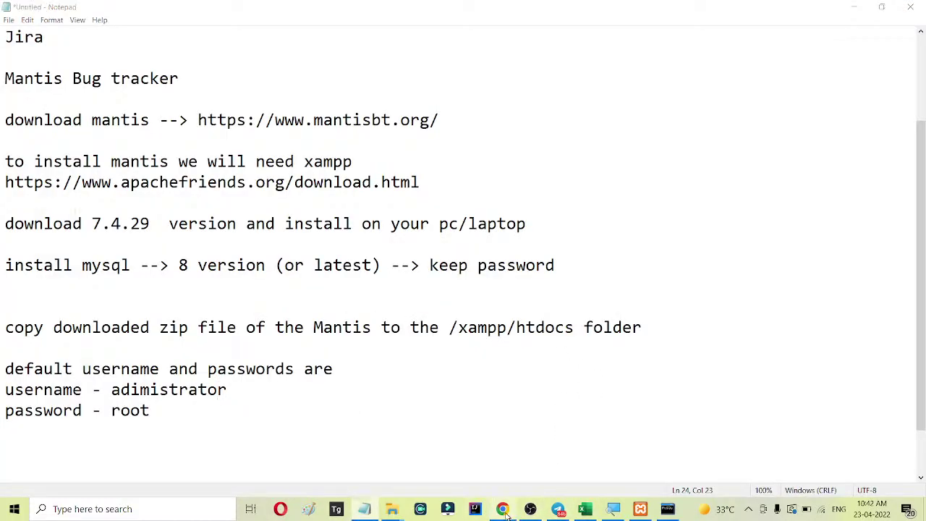
pyautogui.click(742, 10)
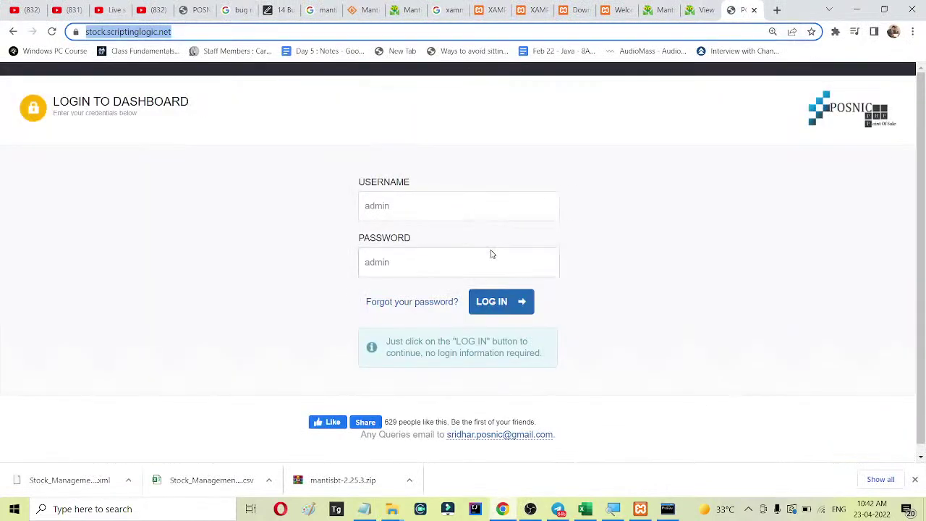
# Log in to POSNIC as admin with the account password, declining Chrome's offer to save it.
pyautogui.click(428, 209)
pyautogui.write('a')
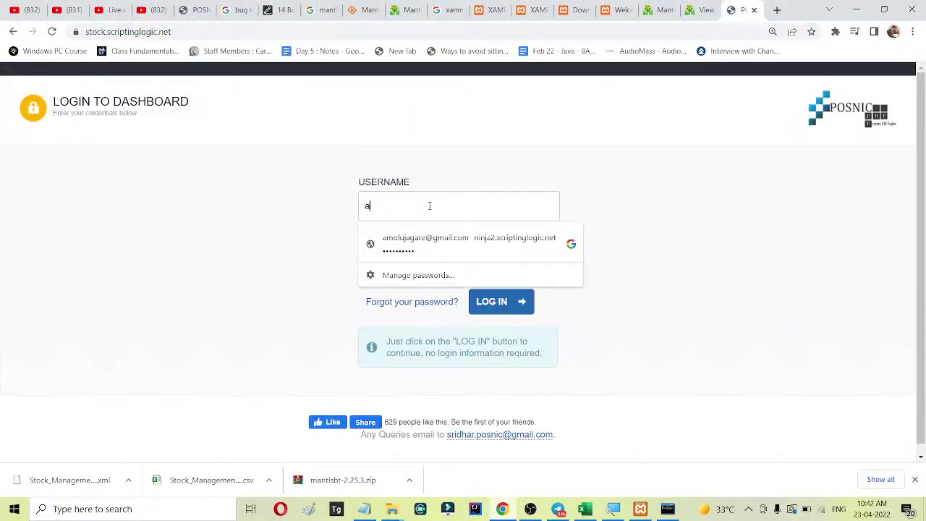
pyautogui.write('dmin')
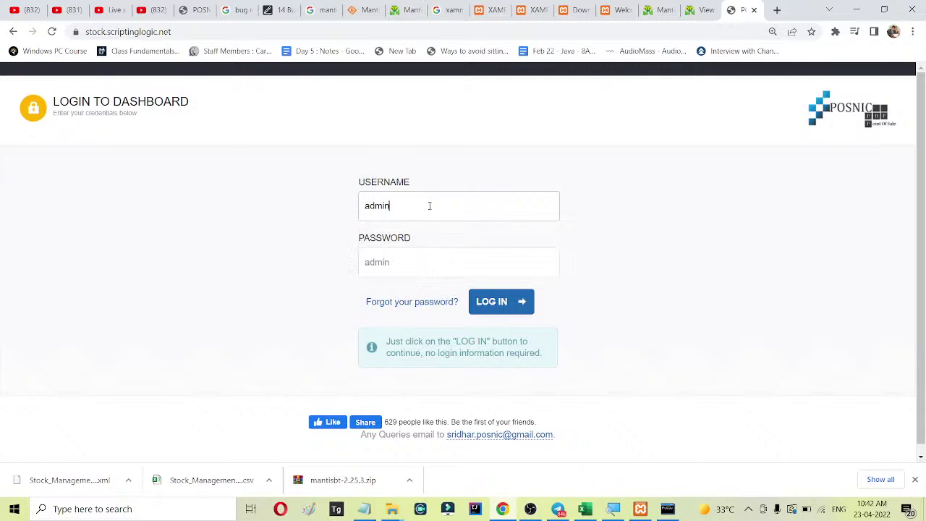
pyautogui.press('Tab')
pyautogui.write('adm')
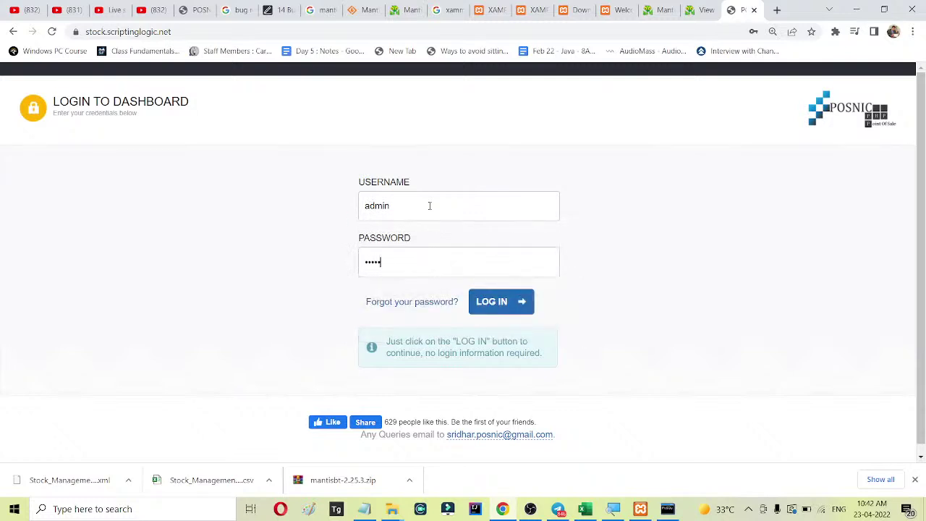
pyautogui.press('Return')
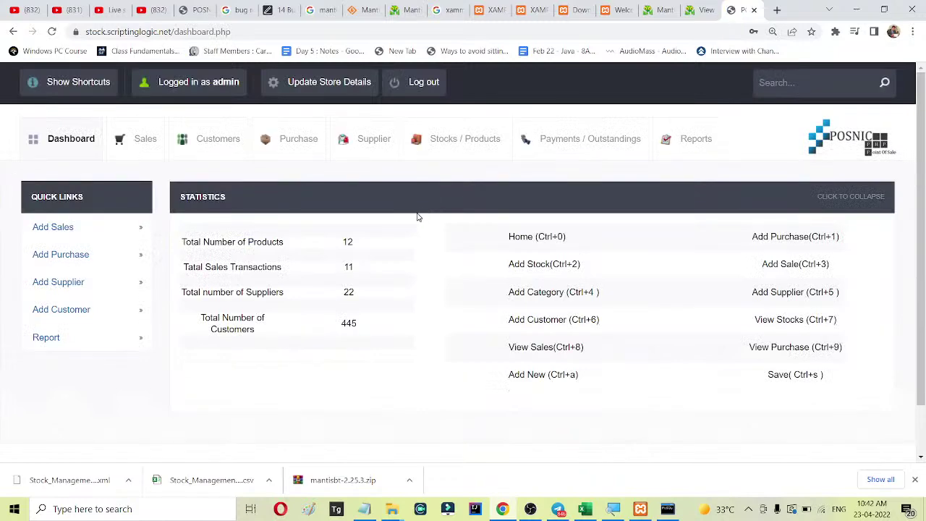
pyautogui.click(567, 205)
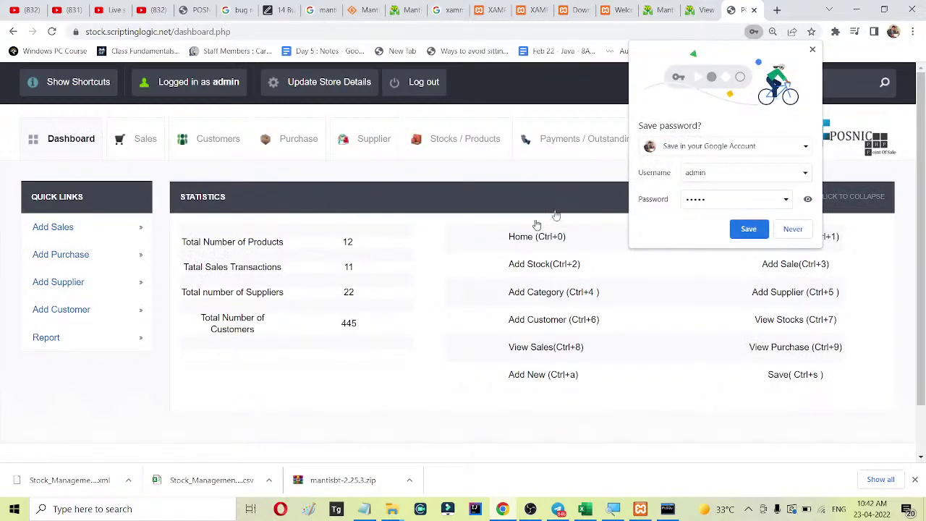
pyautogui.click(792, 229)
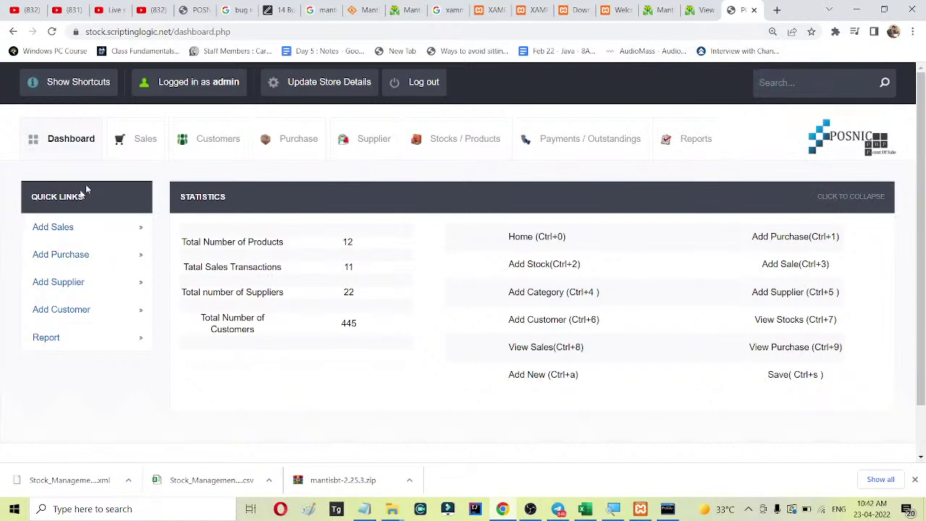
pyautogui.click(65, 311)
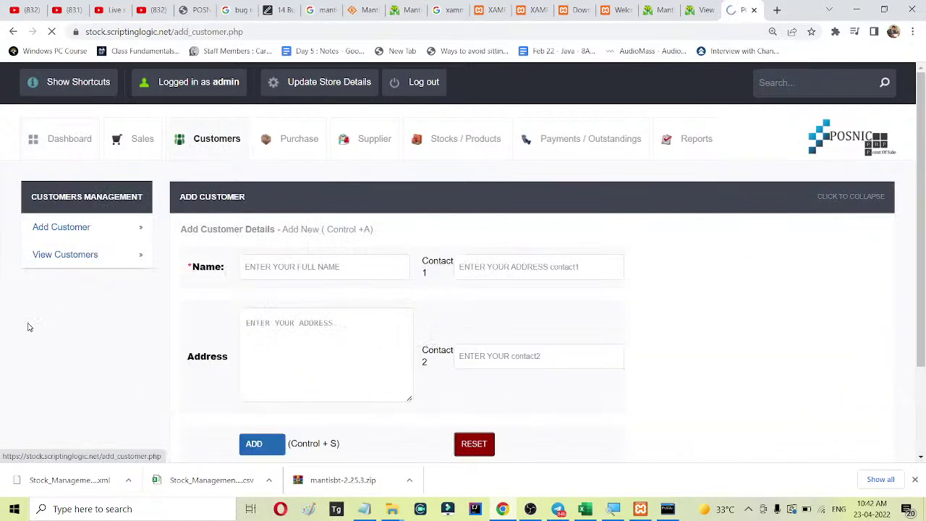
pyautogui.click(69, 140)
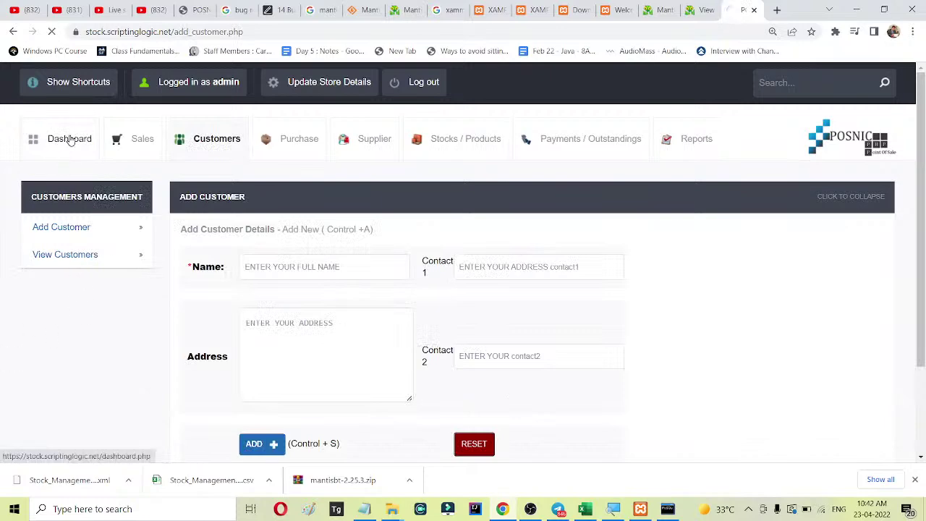
pyautogui.click(369, 140)
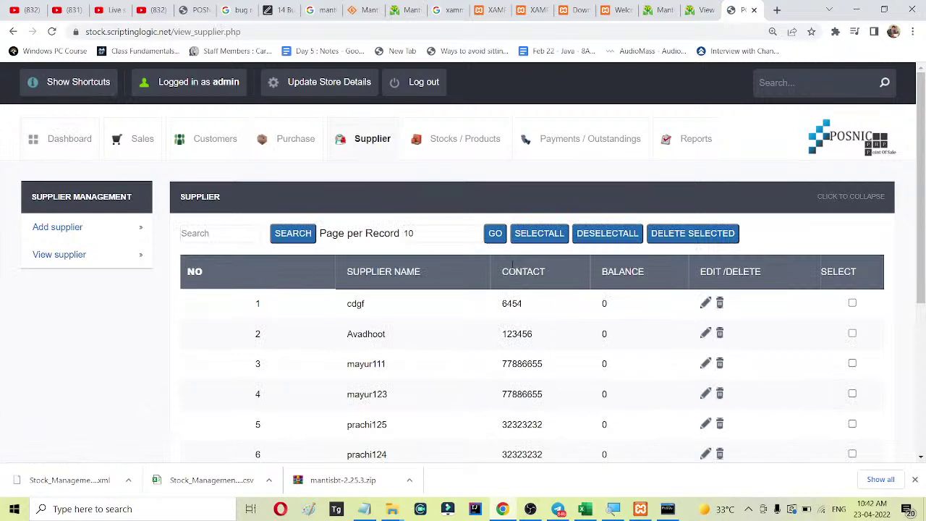
pyautogui.click(68, 231)
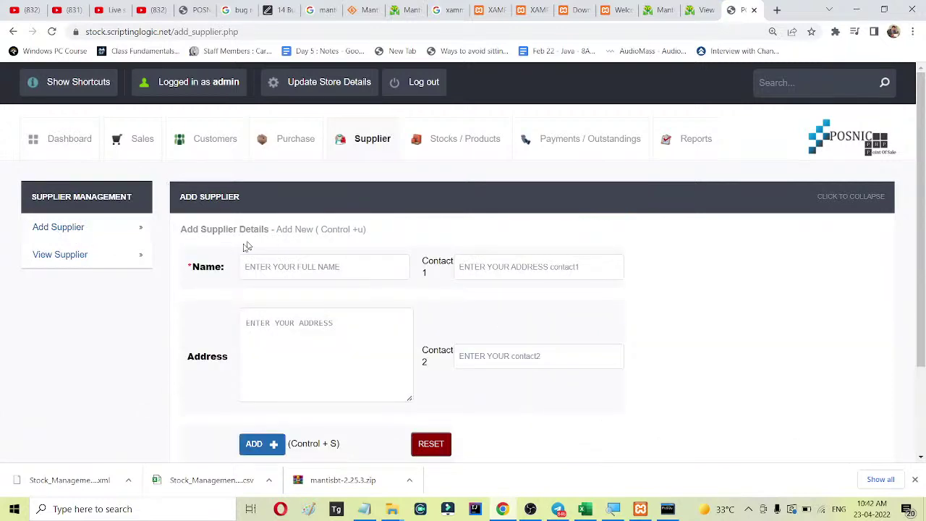
pyautogui.click(76, 258)
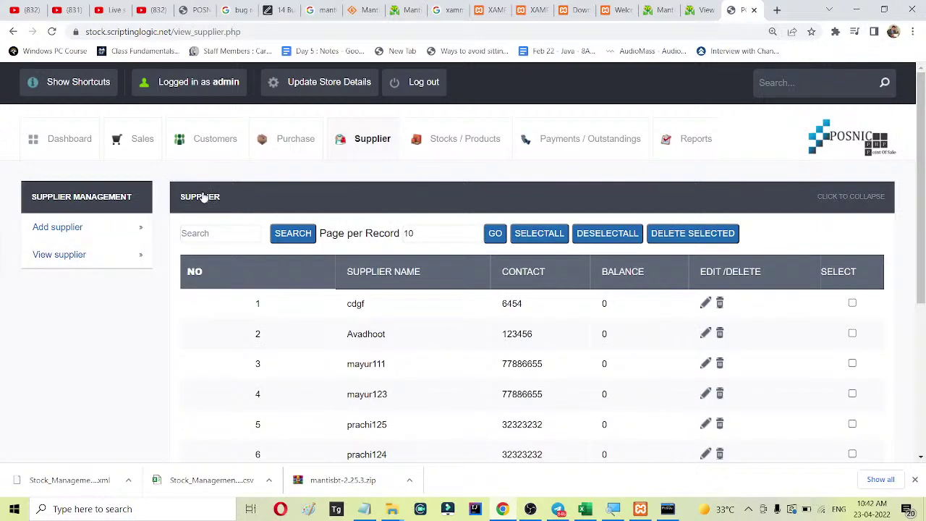
pyautogui.moveTo(181, 195); pyautogui.dragTo(244, 200)
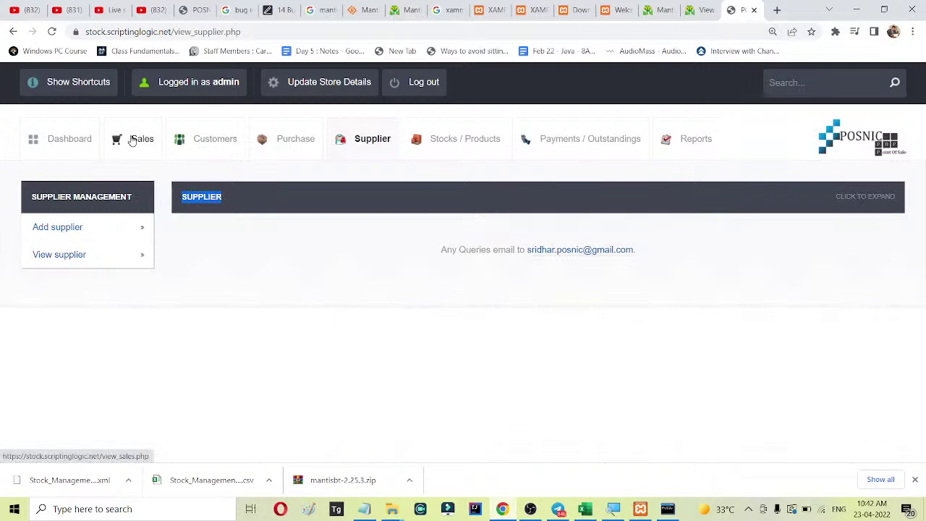
pyautogui.click(58, 142)
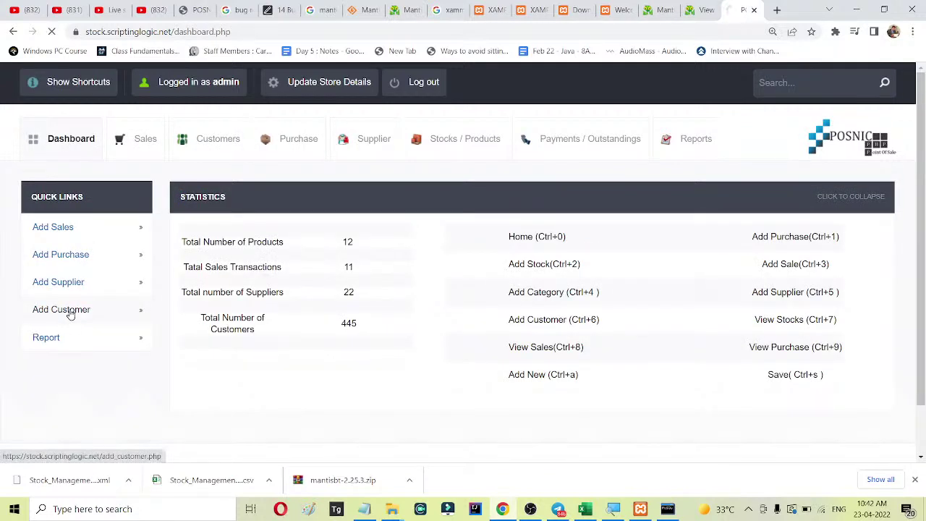
# Open the Add Customer form and fill the name from a saved suggestion.
pyautogui.click(61, 310)
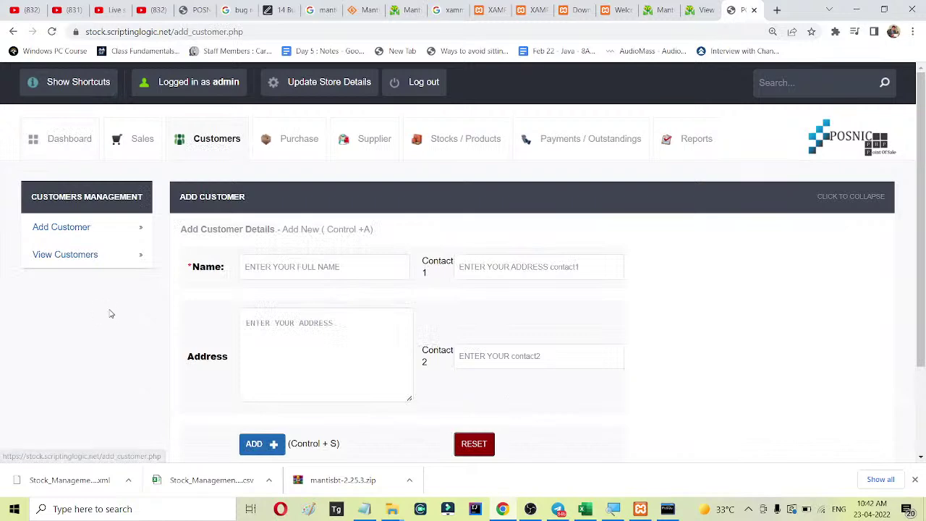
pyautogui.click(78, 257)
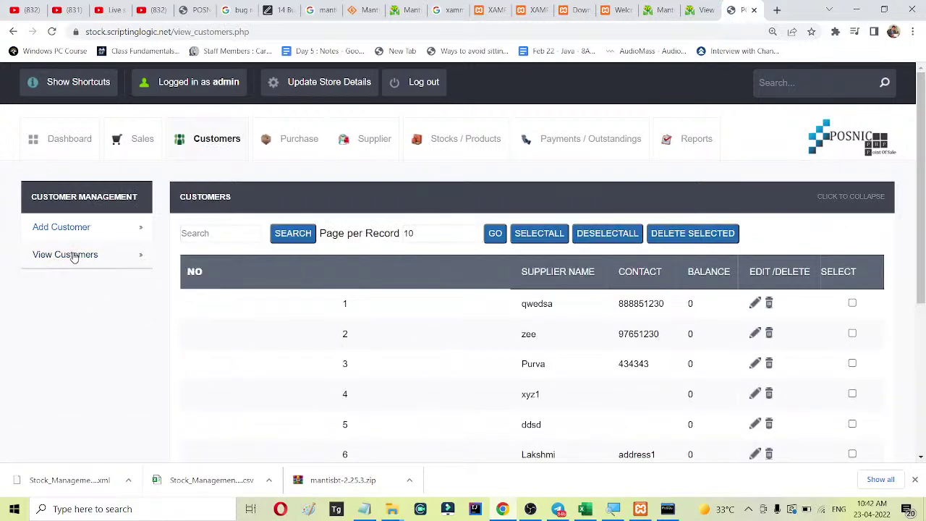
pyautogui.moveTo(174, 197); pyautogui.dragTo(241, 197)
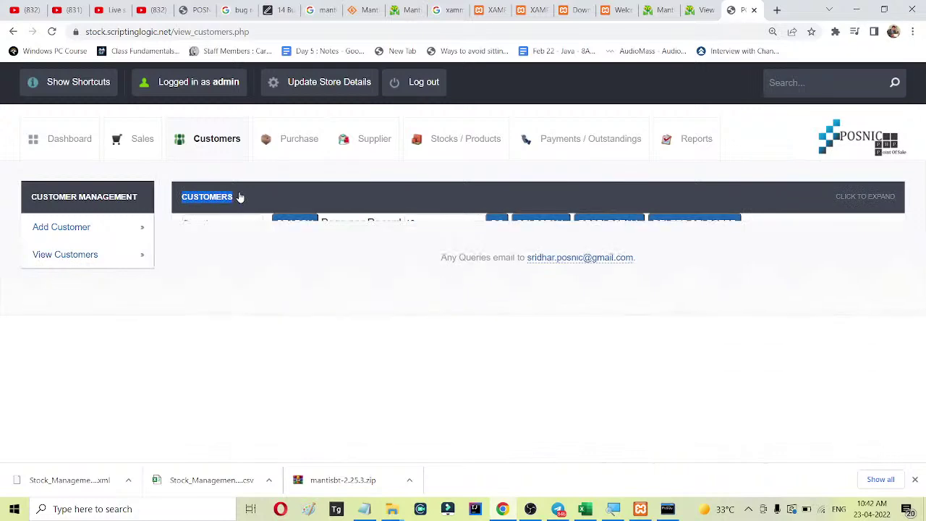
pyautogui.click(240, 197)
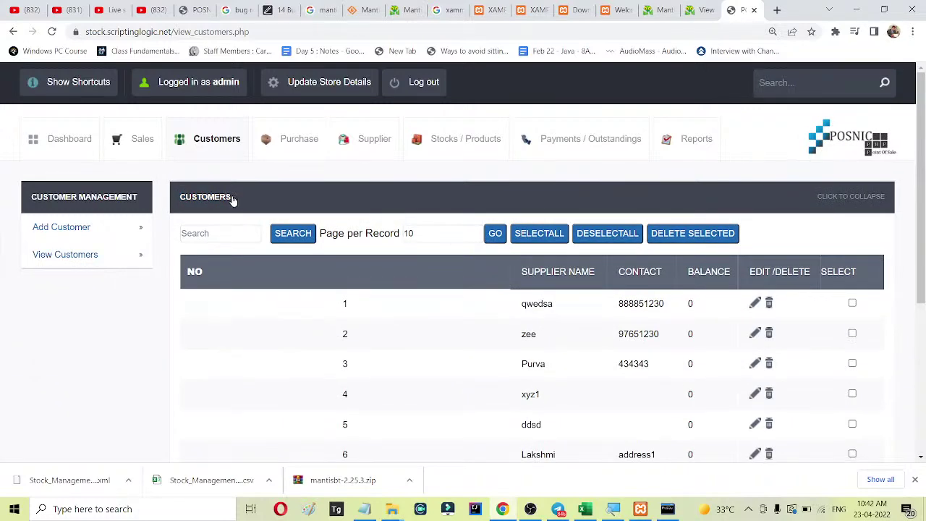
pyautogui.click(80, 229)
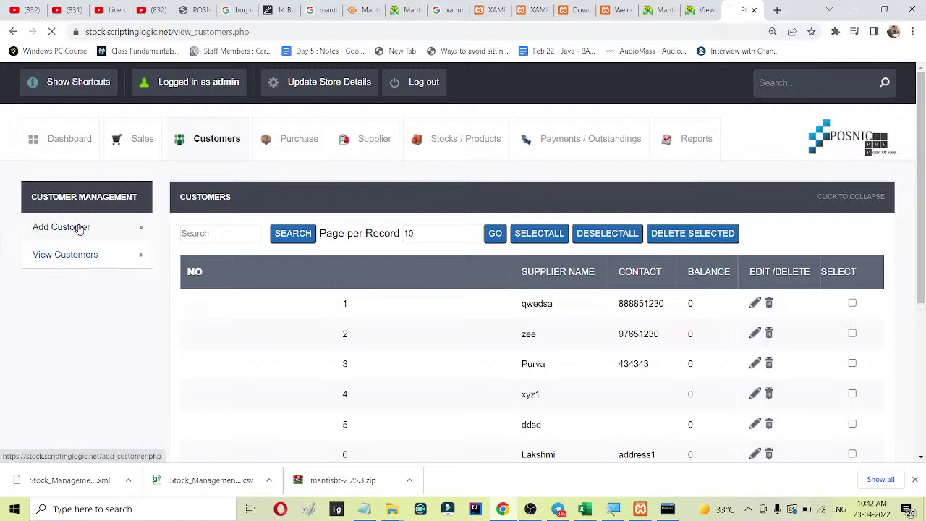
pyautogui.click(367, 271)
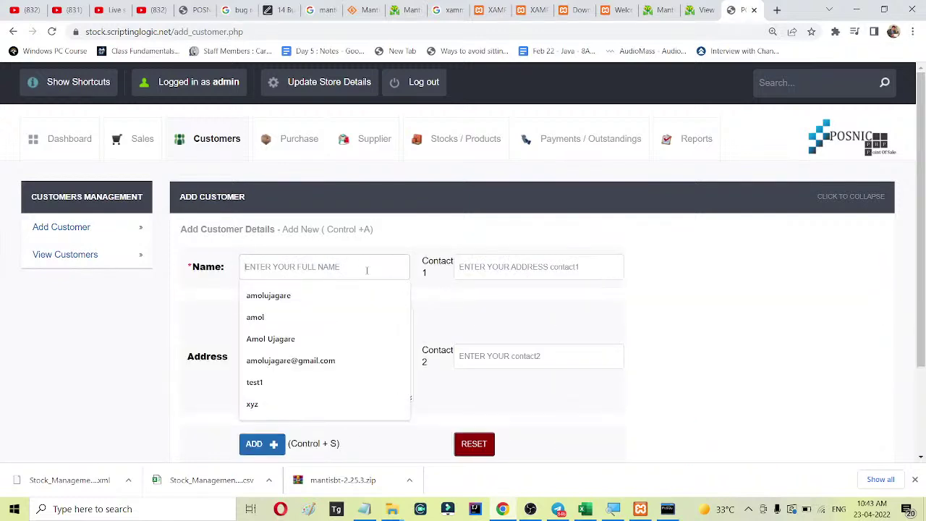
pyautogui.click(316, 296)
# Enter letters 'sdsds' and 'dsds' as Contact 1 and 2, address 'sdsd', and submit.
pyautogui.click(496, 268)
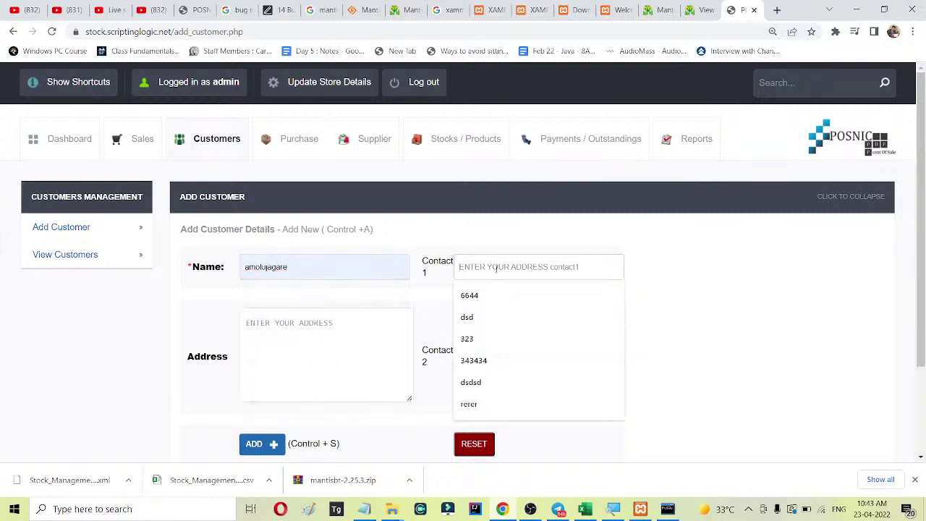
pyautogui.write('sdsds')
pyautogui.click(485, 351)
pyautogui.write('dsds')
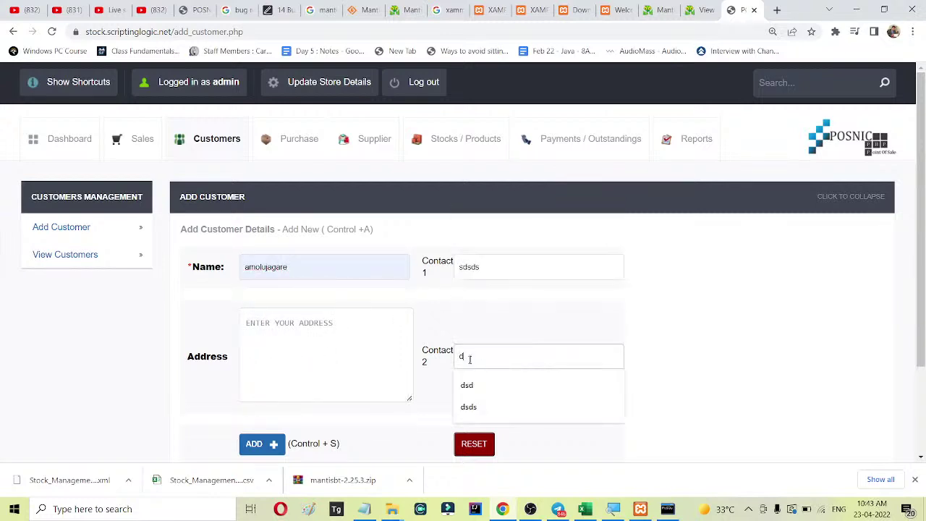
pyautogui.click(341, 353)
pyautogui.write('sdsd')
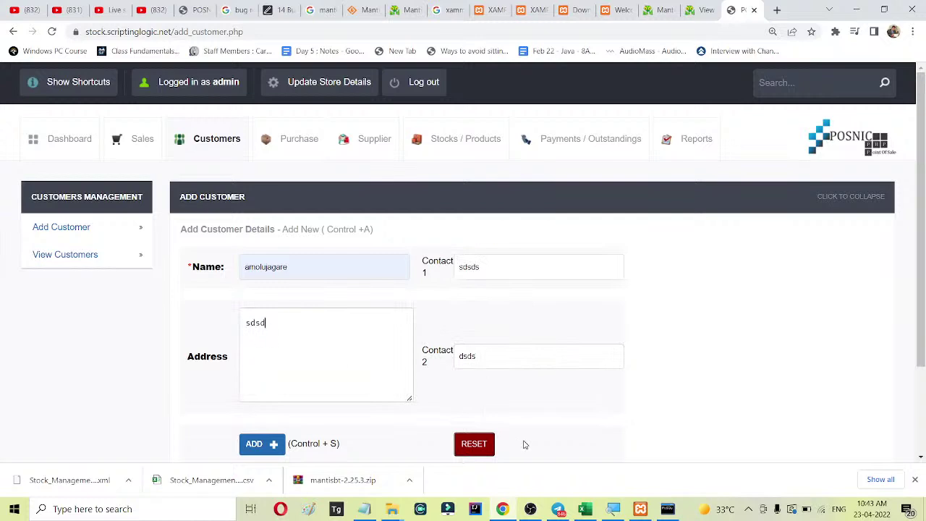
pyautogui.click(254, 444)
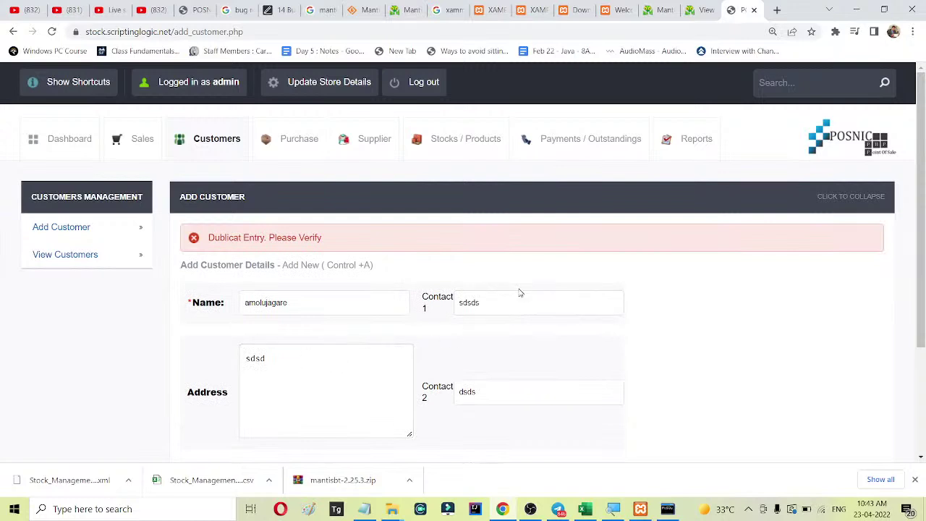
# Append 111 to the duplicate customer name and resubmit the form.
pyautogui.click(306, 305)
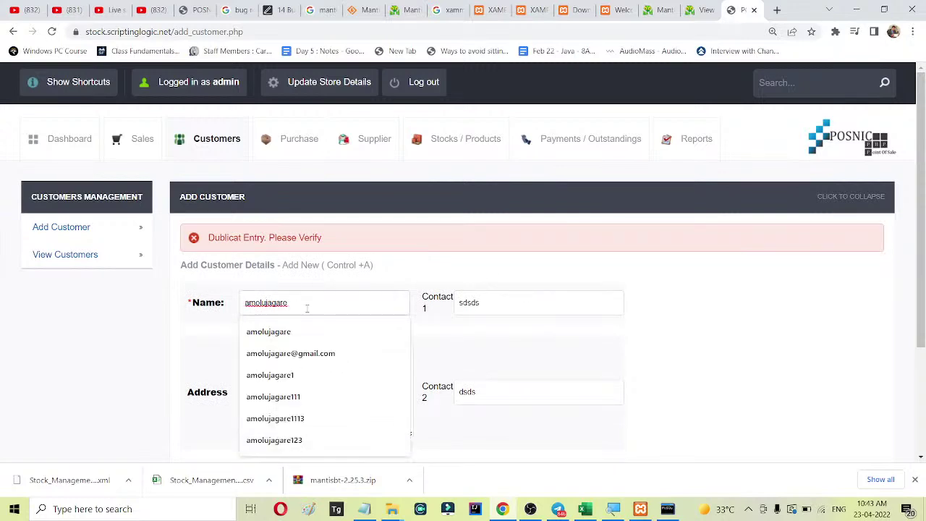
pyautogui.write('111')
pyautogui.click(306, 398)
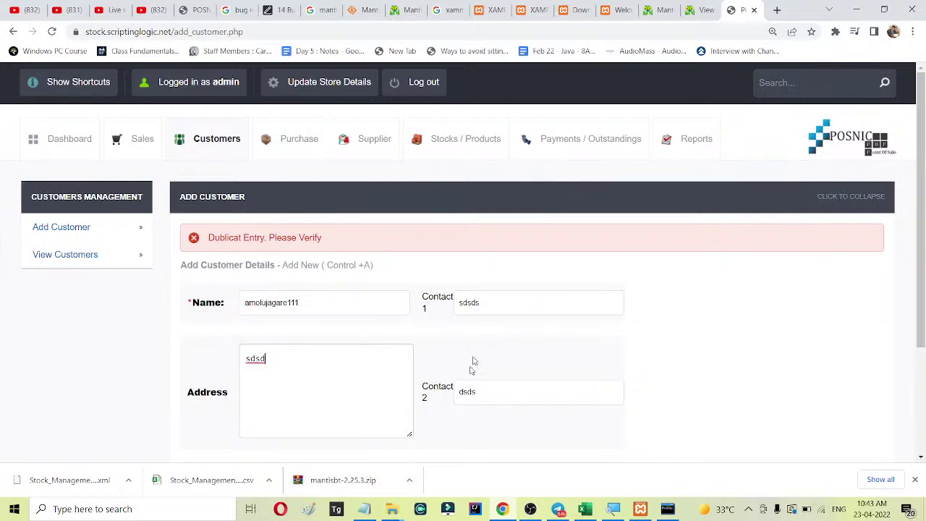
pyautogui.scroll(-1, 261, 430)
pyautogui.click(261, 421)
# Replace the customer name with a new unique name and submit, getting the Customer Details Added message.
pyautogui.click(295, 302)
pyautogui.click(310, 302)
pyautogui.moveTo(350, 312); pyautogui.dragTo(210, 299)
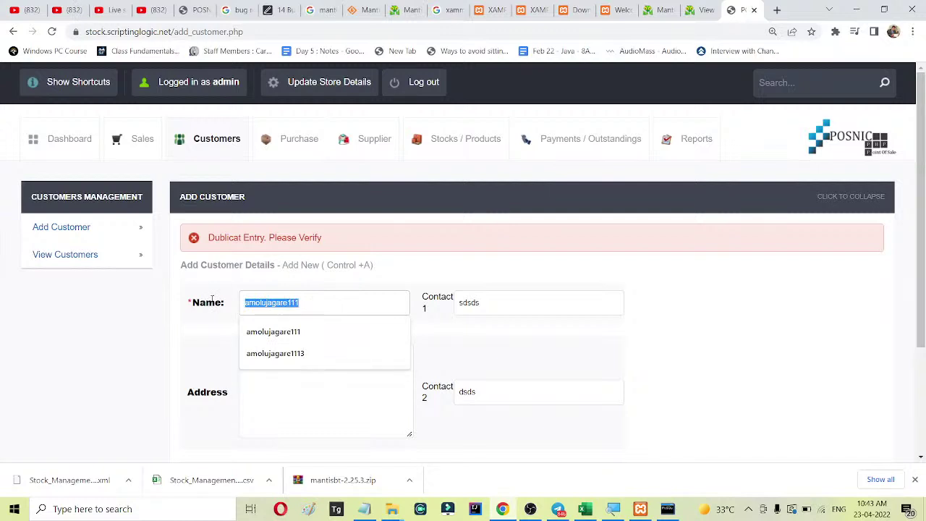
pyautogui.write('vikas1234')
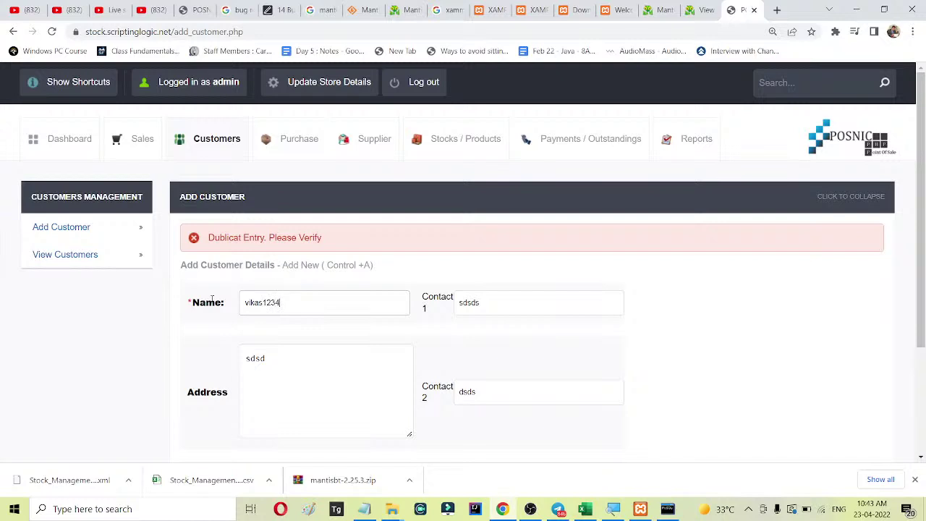
pyautogui.scroll(-2, 376, 354)
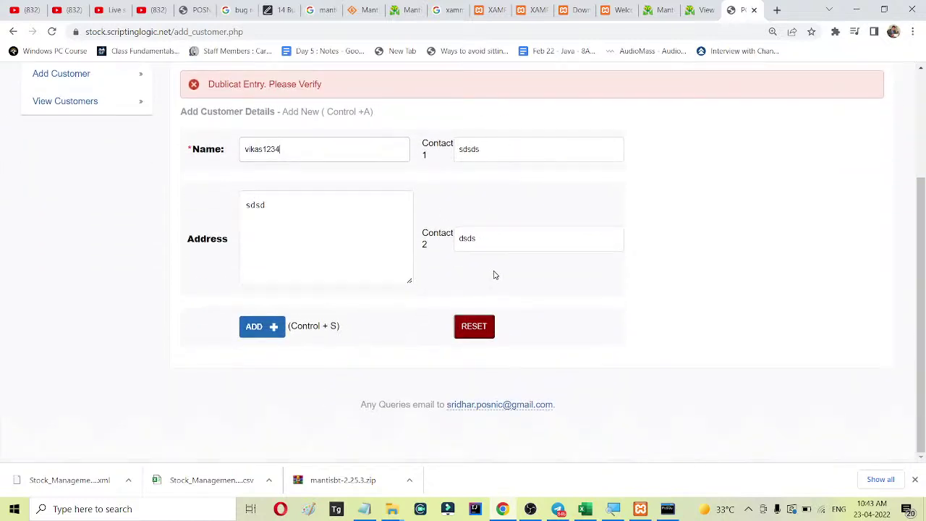
pyautogui.click(262, 327)
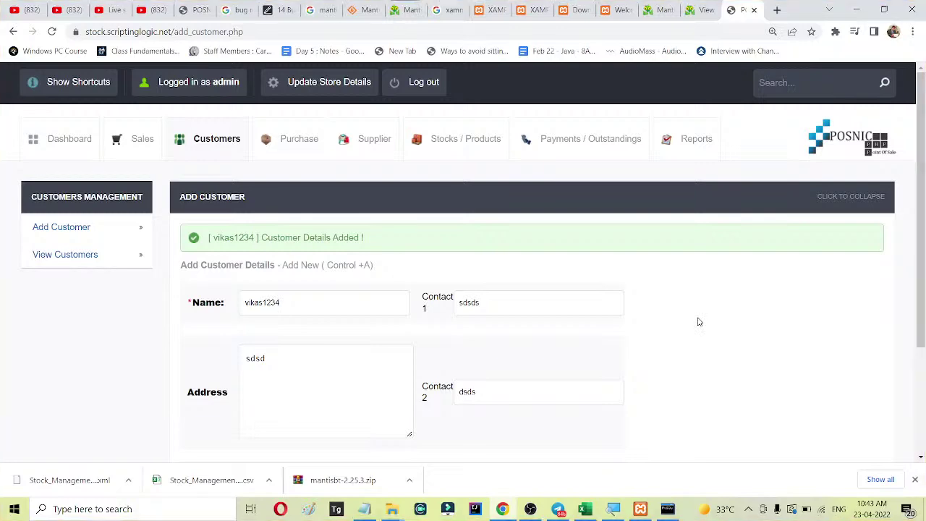
pyautogui.press('super+shift+s')
# Snip the confirmation and form into Paint, save it as 102.png, then close Paint.
pyautogui.moveTo(181, 209); pyautogui.dragTo(688, 457)
pyautogui.click(309, 509)
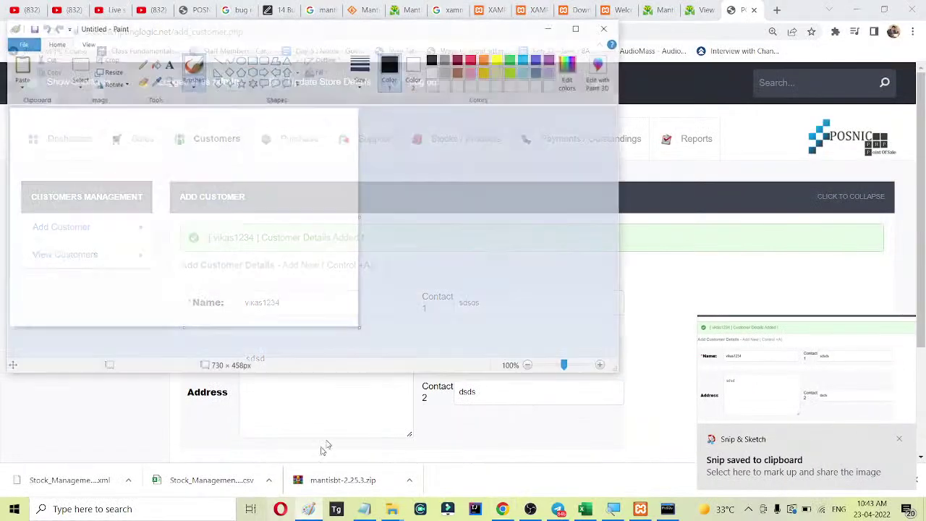
pyautogui.hotkey('ctrl', 'v')
pyautogui.click(555, 169)
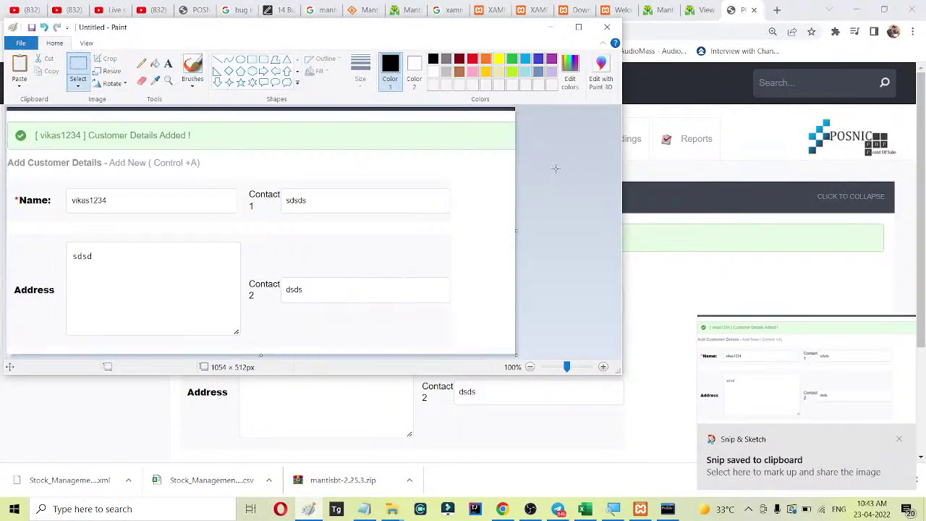
pyautogui.click(21, 44)
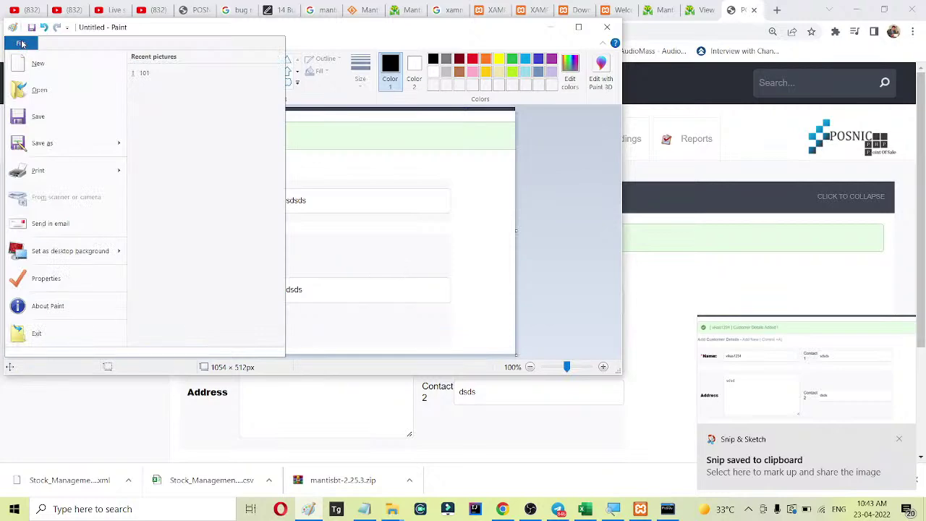
pyautogui.click(40, 143)
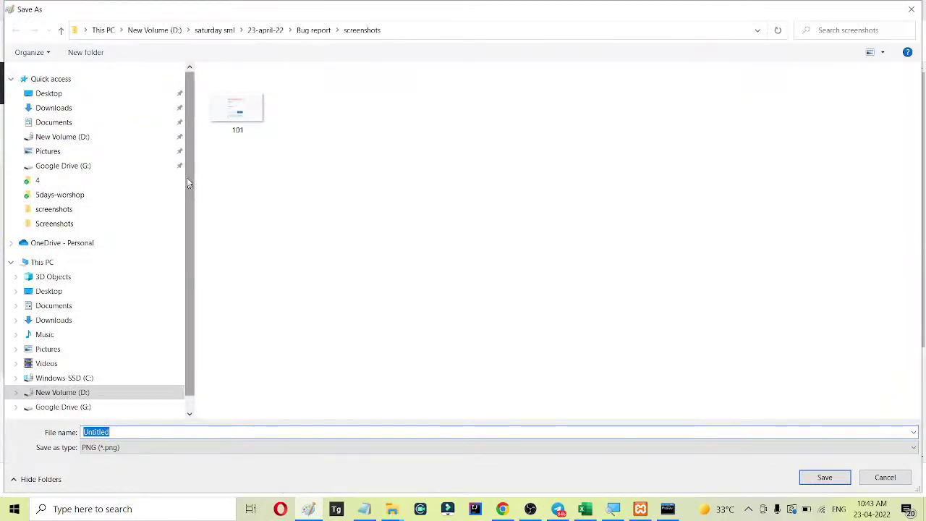
pyautogui.write('102')
pyautogui.press('Return')
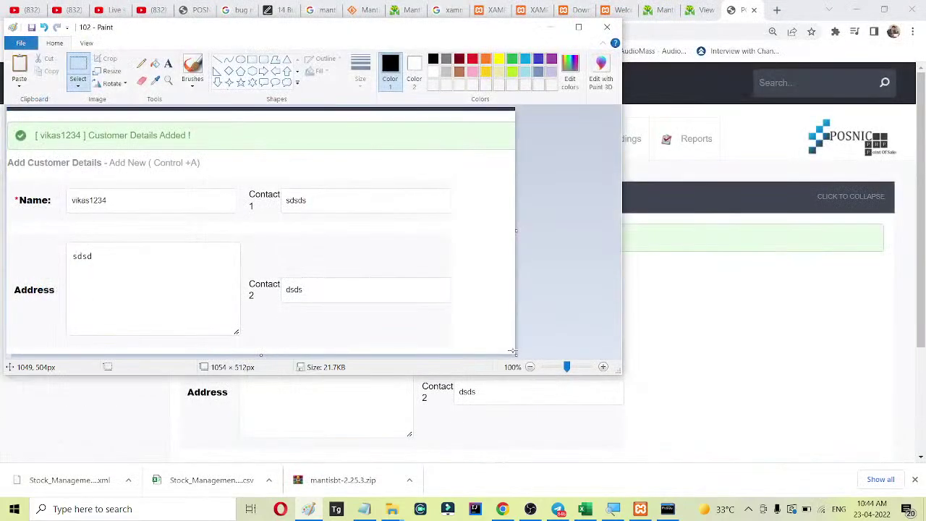
pyautogui.click(607, 27)
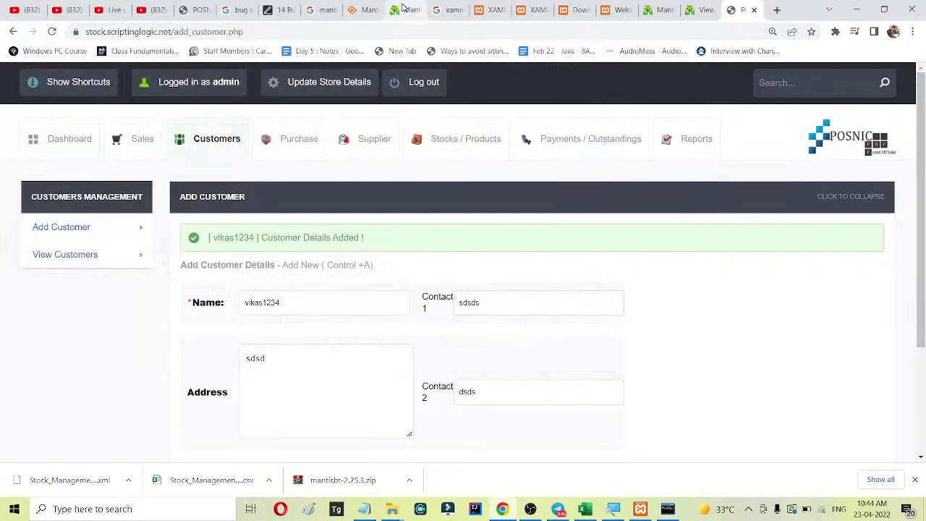
# Start a new MantisBT issue report with reproducibility set to always.
pyautogui.click(407, 9)
pyautogui.click(660, 15)
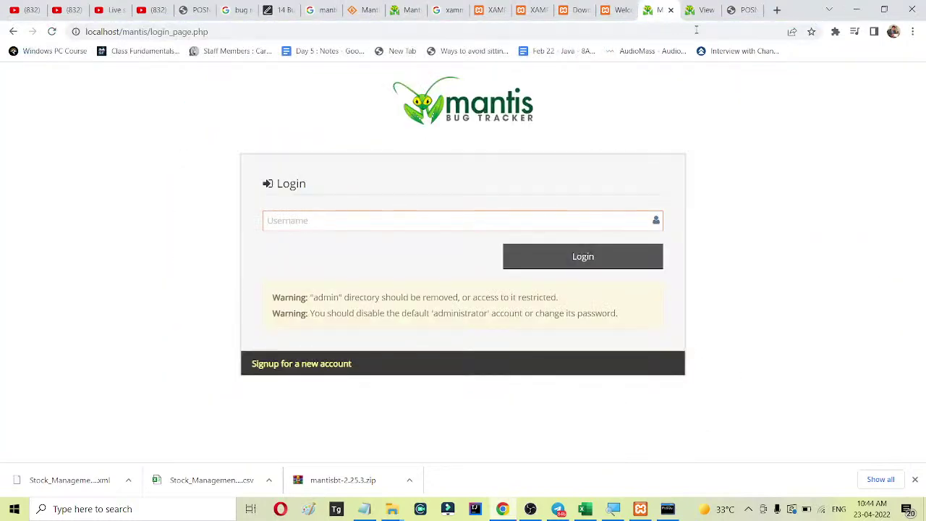
pyautogui.click(698, 16)
pyautogui.click(33, 179)
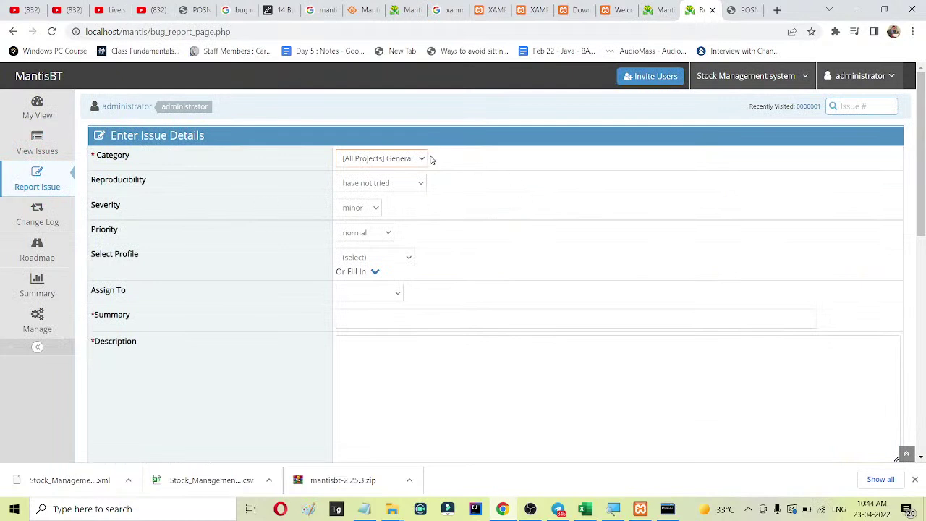
pyautogui.click(397, 183)
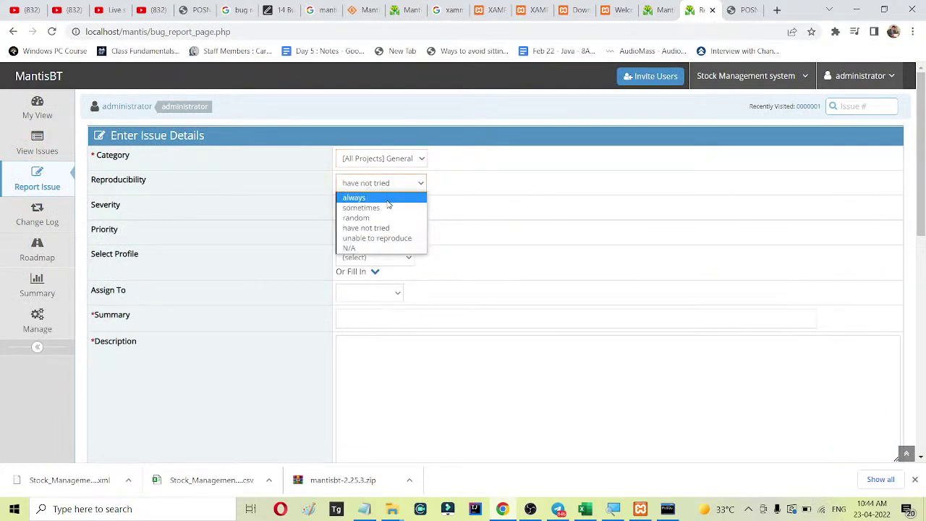
pyautogui.click(389, 198)
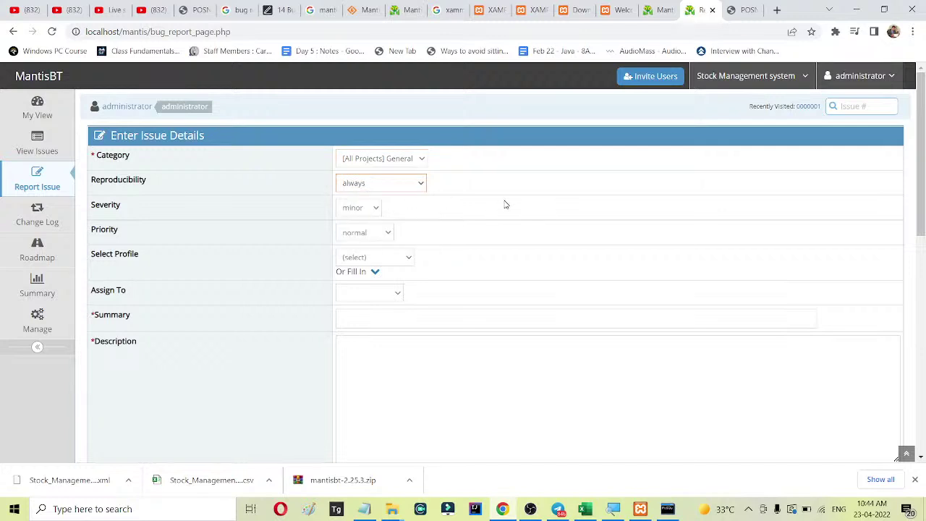
# Set severity minor, priority normal, profile PHP Windows 10, and assign the issue to the other user.
pyautogui.click(373, 208)
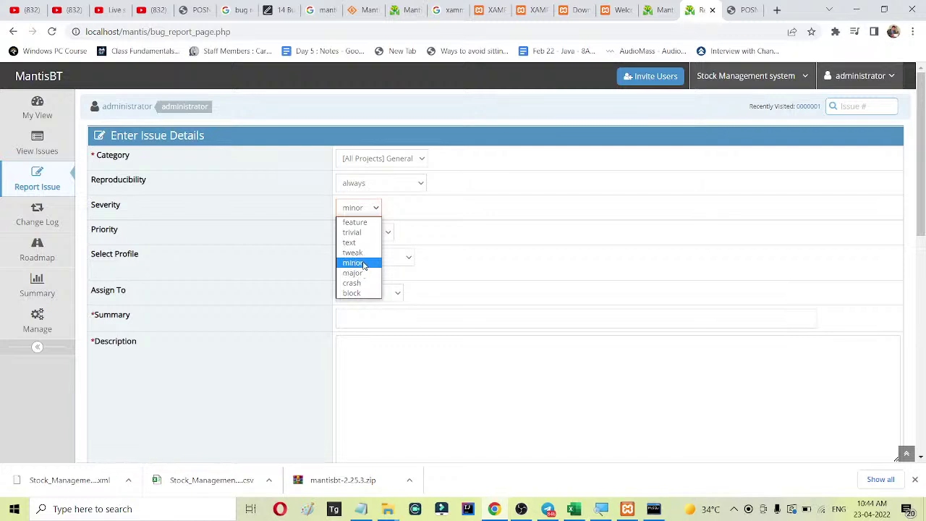
pyautogui.click(364, 265)
pyautogui.click(383, 237)
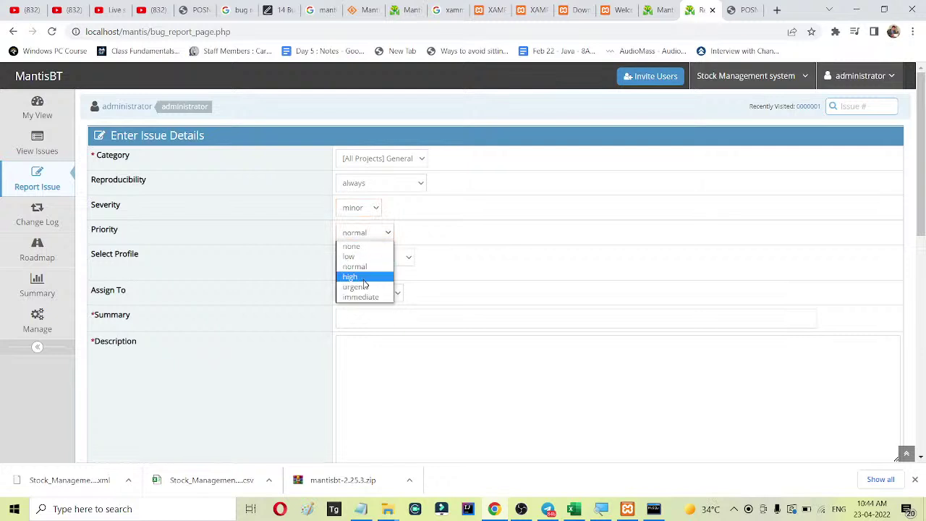
pyautogui.click(563, 257)
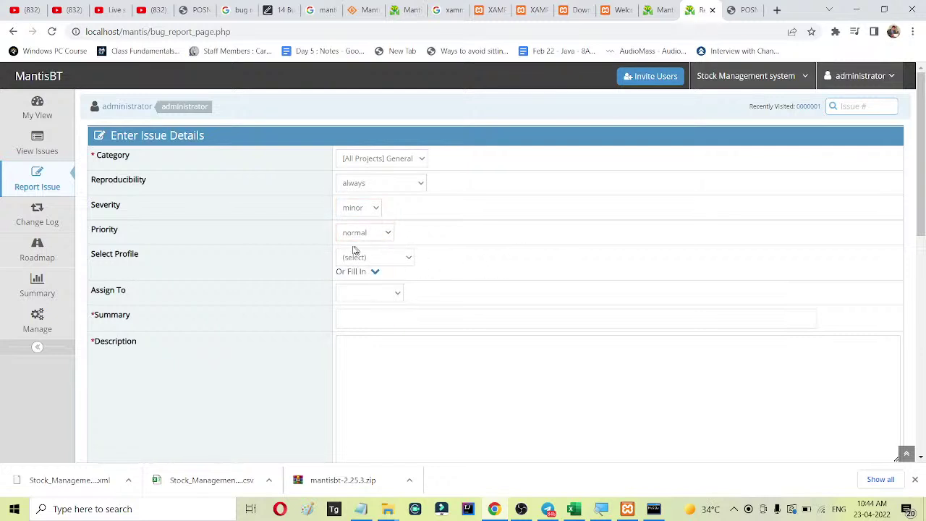
pyautogui.click(401, 258)
pyautogui.click(380, 292)
pyautogui.click(367, 293)
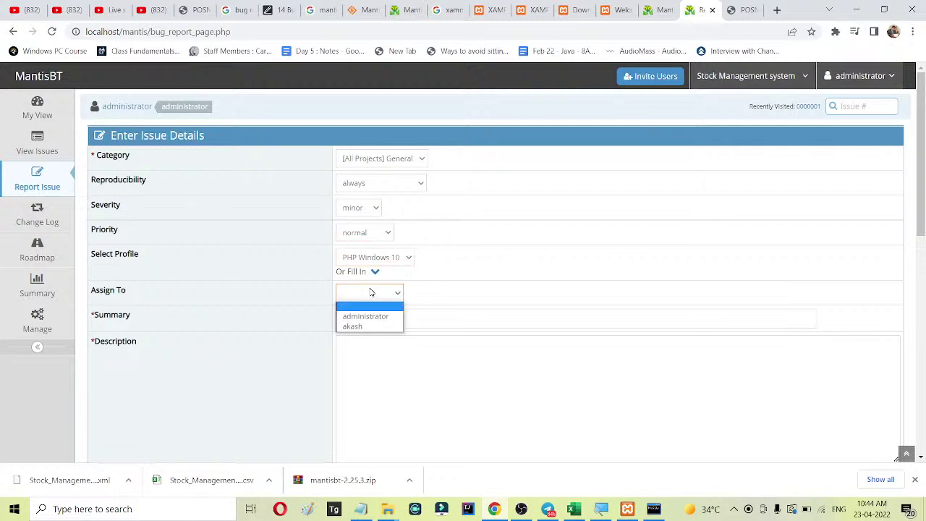
pyautogui.click(362, 325)
pyautogui.click(401, 324)
pyautogui.click(568, 393)
pyautogui.click(418, 321)
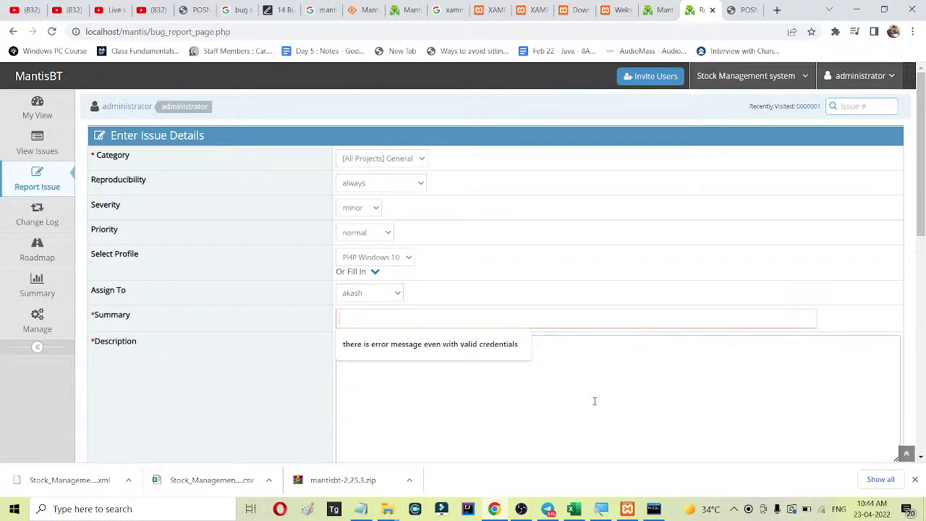
# Enter 'Number field accepts the text' as the issue summary.
pyautogui.write('Numb')
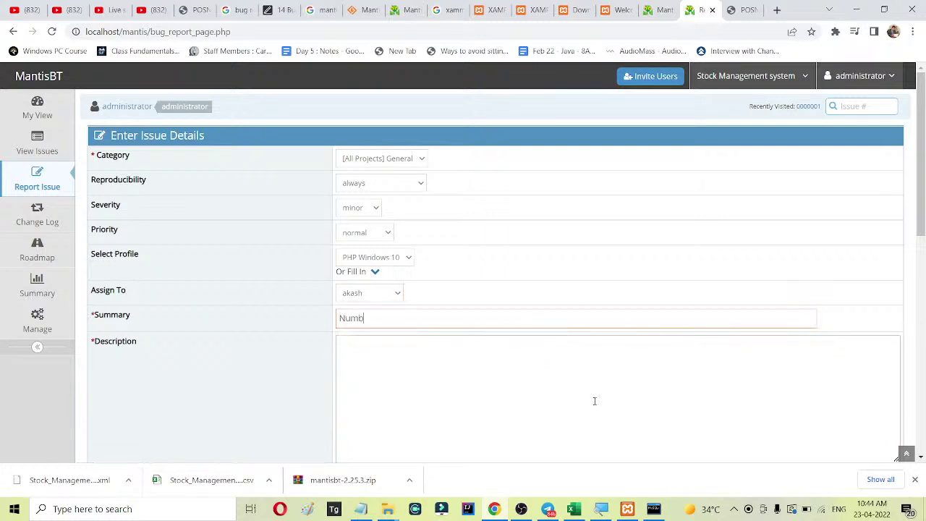
pyautogui.write('eld accep')
pyautogui.write('ts ')
pyautogui.write('the')
pyautogui.write(' st')
pyautogui.write('ext')
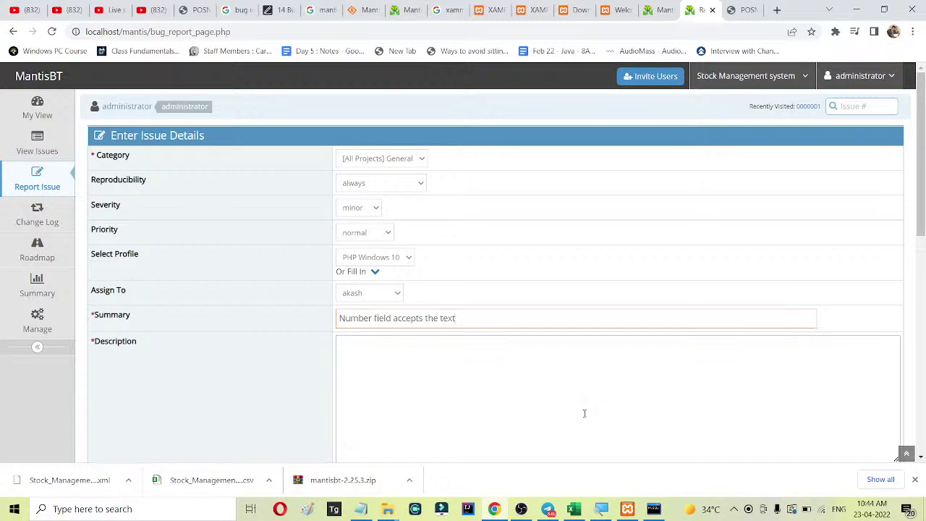
pyautogui.scroll(-1, 584, 413)
pyautogui.click(403, 290)
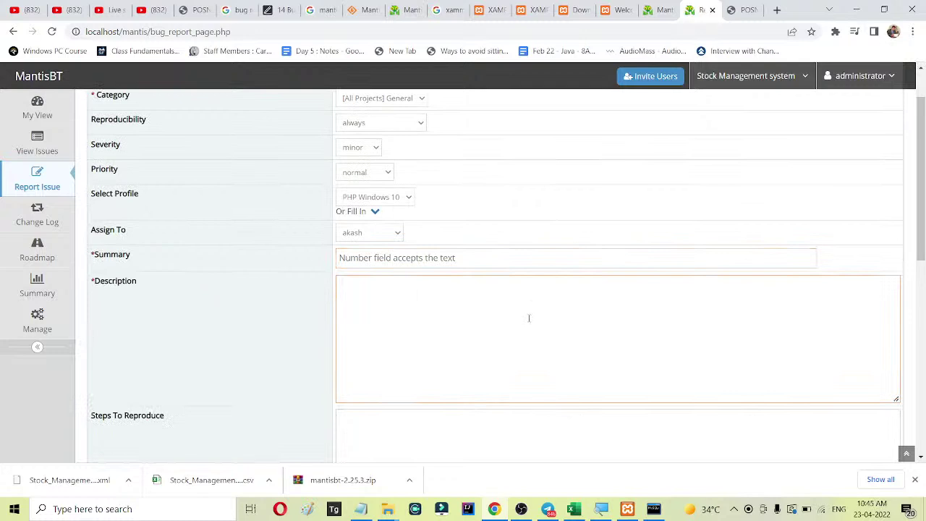
# Describe the bug: the add client form's contact number field accepts text, with spelling corrected.
pyautogui.write('Add client for')
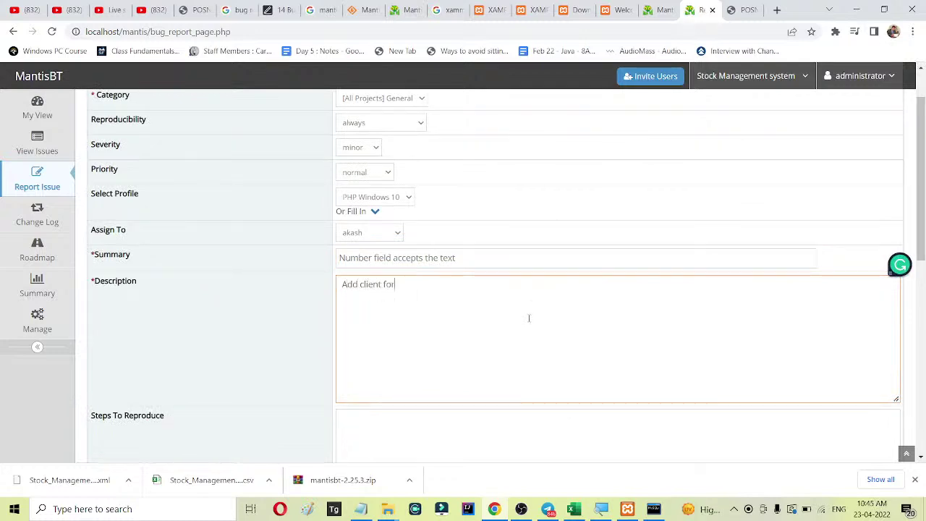
pyautogui.write('m has conta')
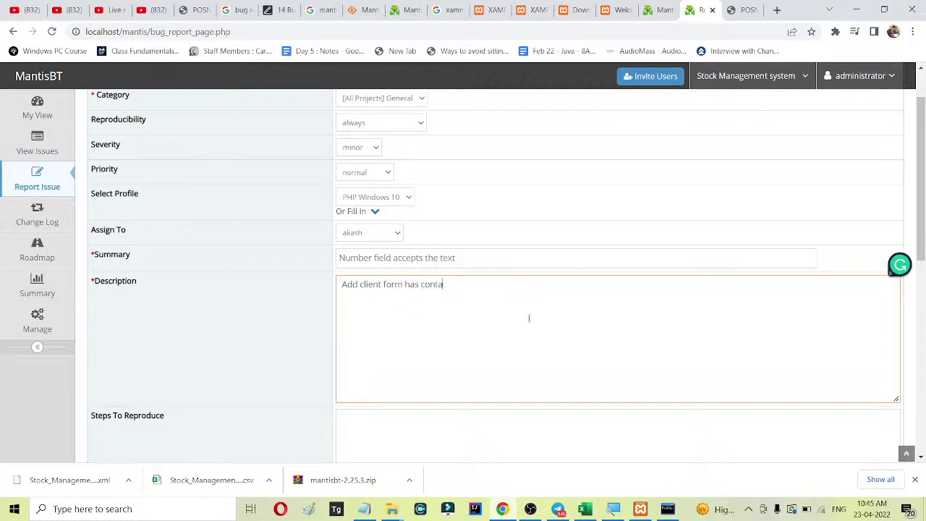
pyautogui.write('ac number field and it acces')
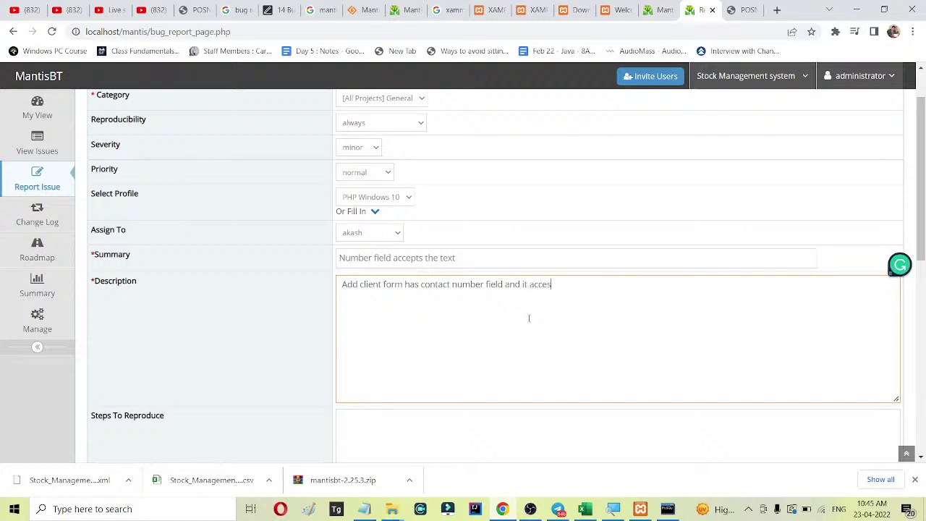
pyautogui.write('pts tet as well')
pyautogui.press('BackSpace')
pyautogui.moveTo(546, 286)
pyautogui.click(549, 319)
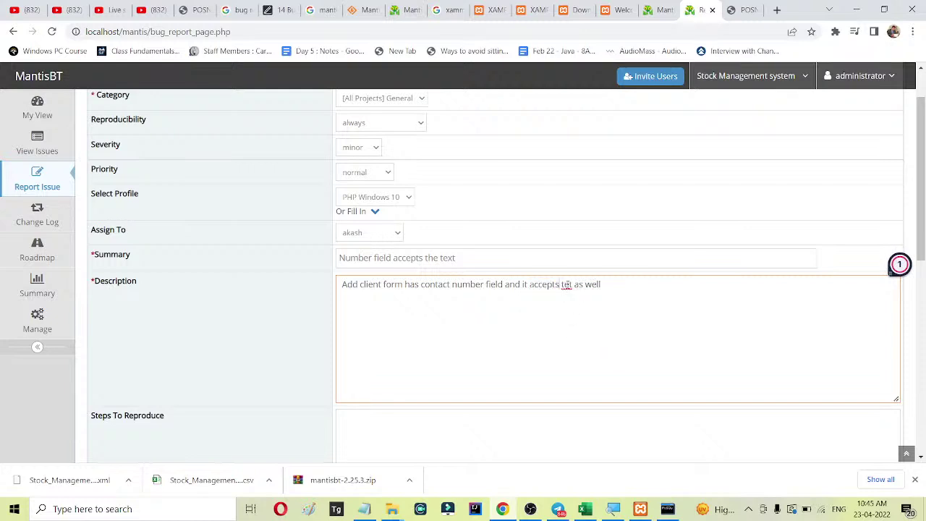
pyautogui.rightClick(567, 284)
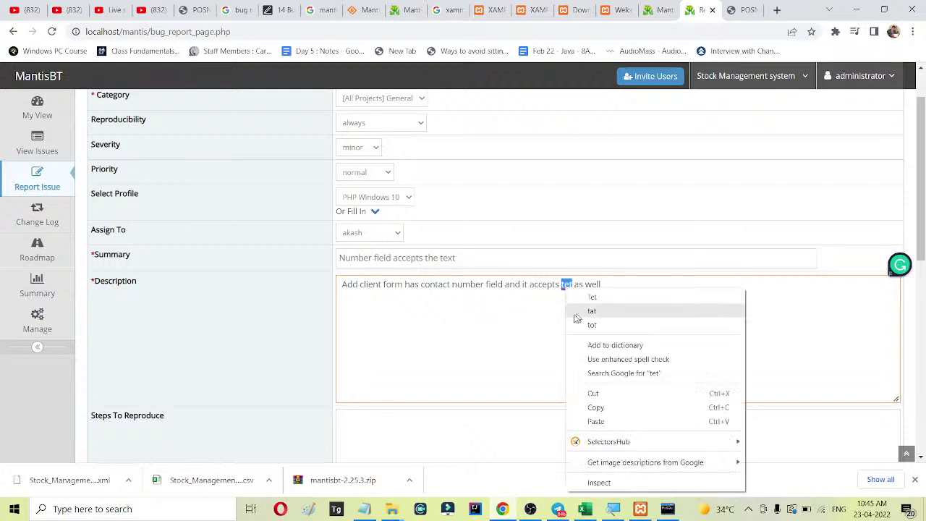
pyautogui.moveTo(560, 284); pyautogui.dragTo(555, 284)
pyautogui.click(569, 284)
pyautogui.write('x')
pyautogui.scroll(-2, 619, 215)
# Enter reproduce steps 1-2: log in with valid credentials, click on add customer link.
pyautogui.click(587, 344)
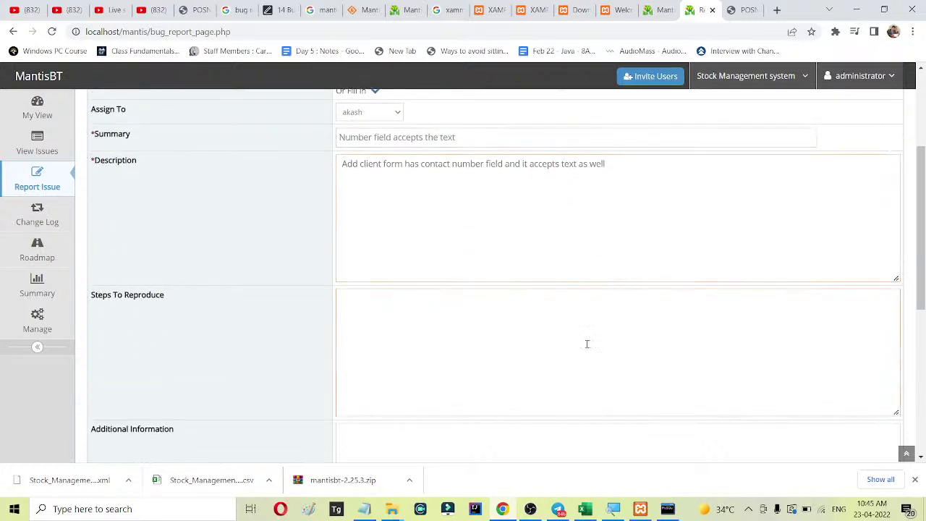
pyautogui.write('1')
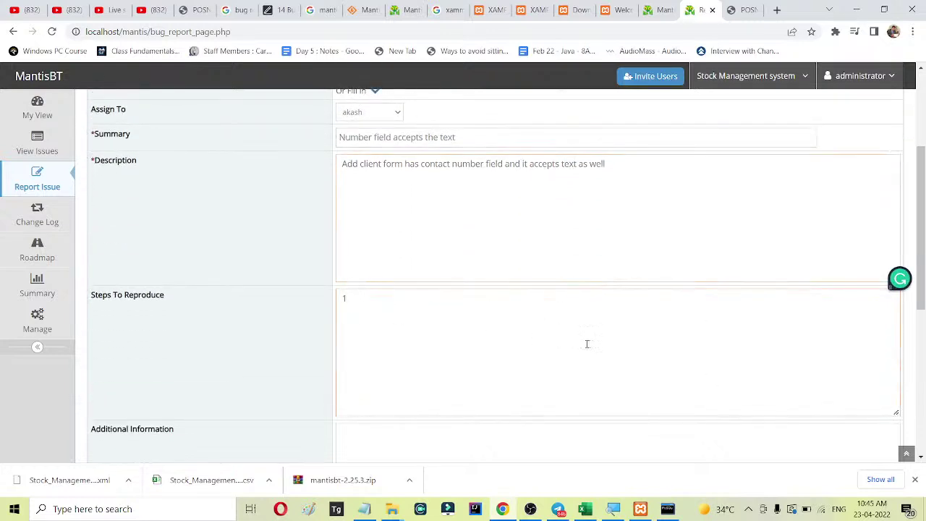
pyautogui.write('. login to the appl')
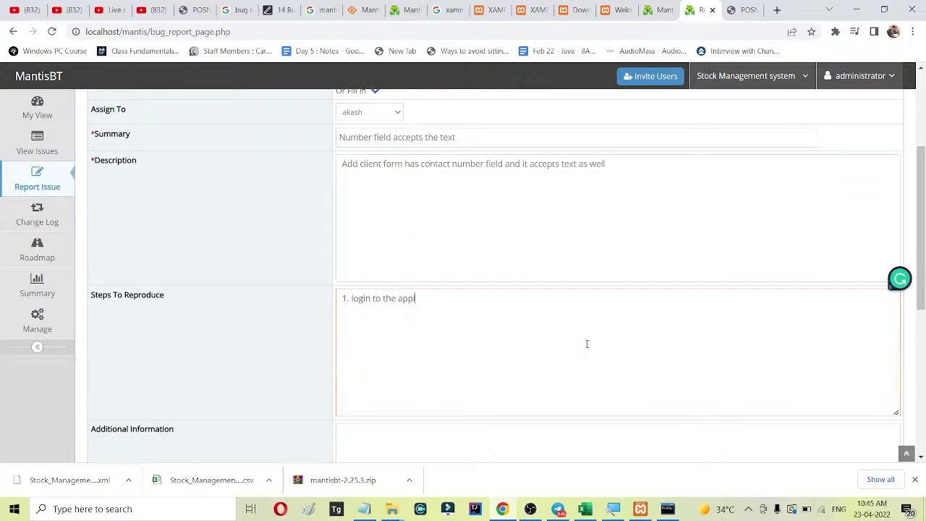
pyautogui.write('ication with valid credentials')
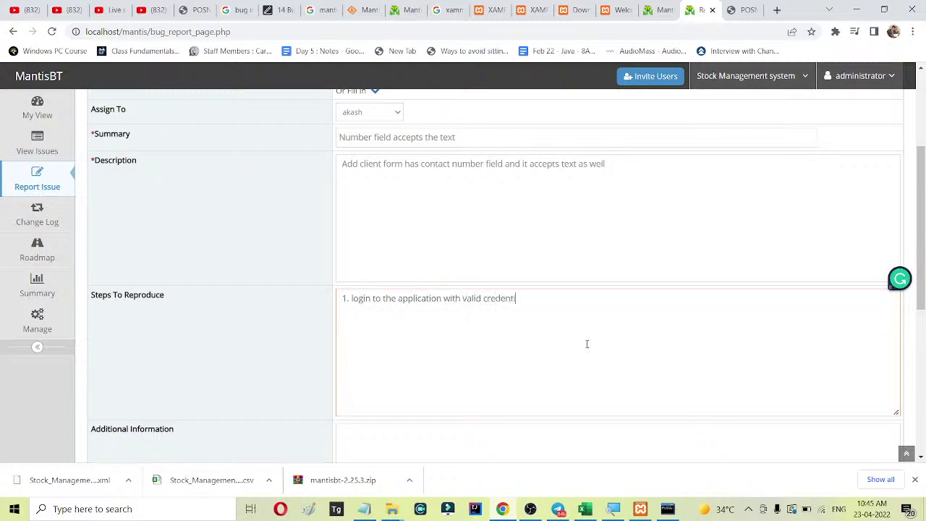
pyautogui.press('Return')
pyautogui.write('2. click on add customer link')
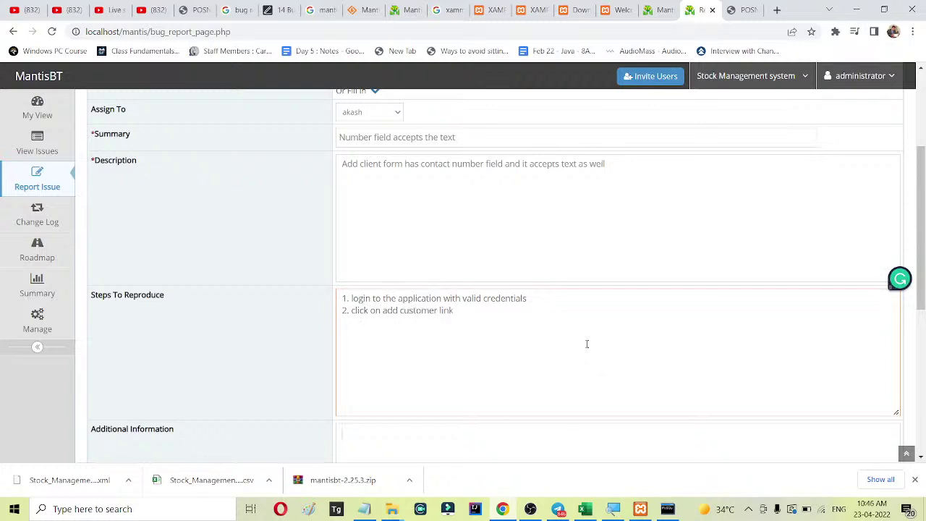
pyautogui.press('Tab')
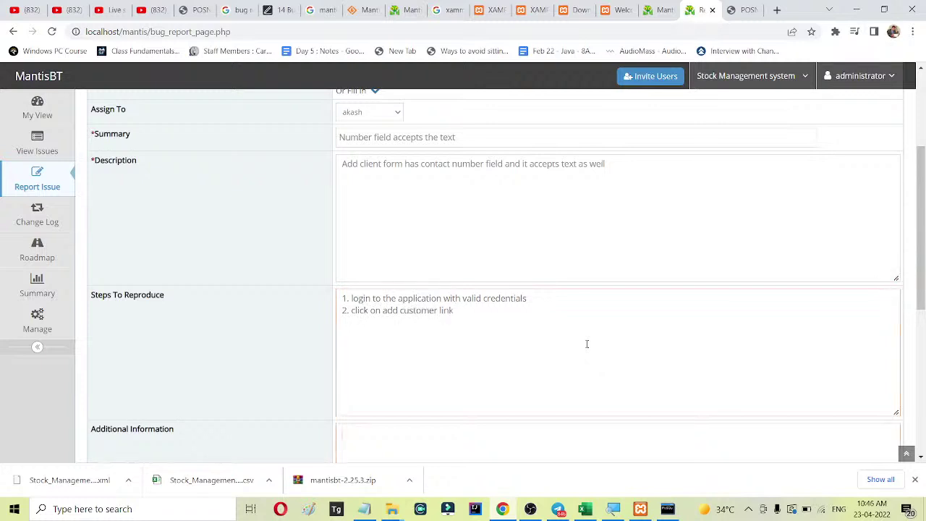
# Add steps 3-5: enter name as some text, contact number 1 as text, click add button.
pyautogui.click(463, 318)
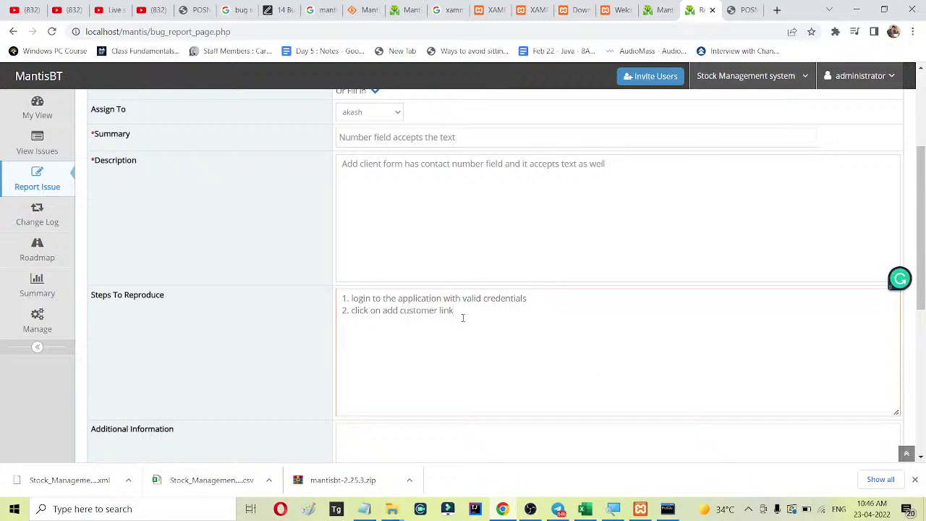
pyautogui.write('3. ad')
pyautogui.press('BackSpace')
pyautogui.press('BackSpace')
pyautogui.write('enter name a')
pyautogui.press('BackSpace')
pyautogui.write('as some text (new')
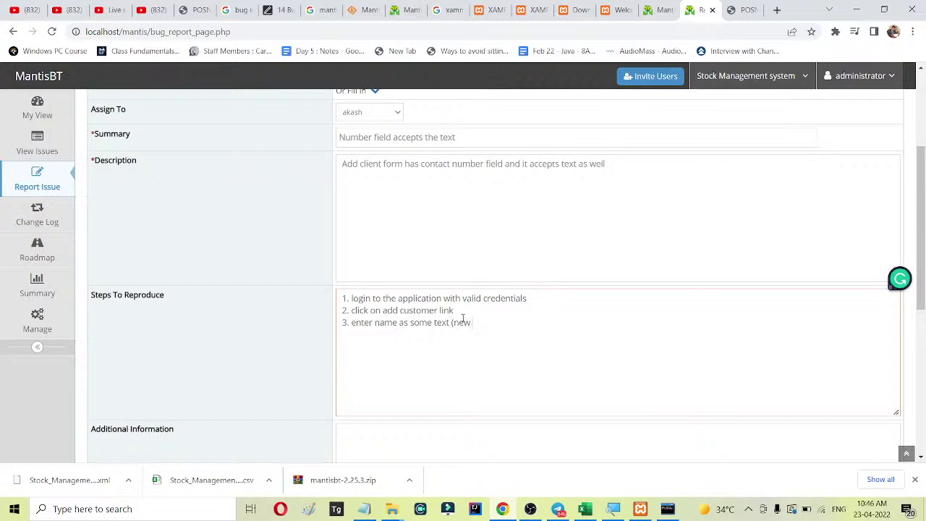
pyautogui.write(' name) ')
pyautogui.write('4')
pyautogui.write('. enter con')
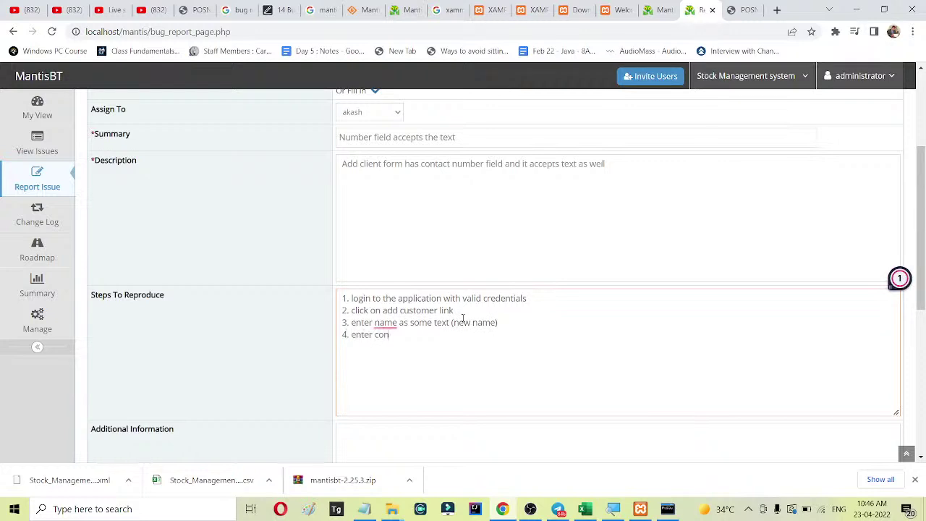
pyautogui.write('tact number 1 as text')
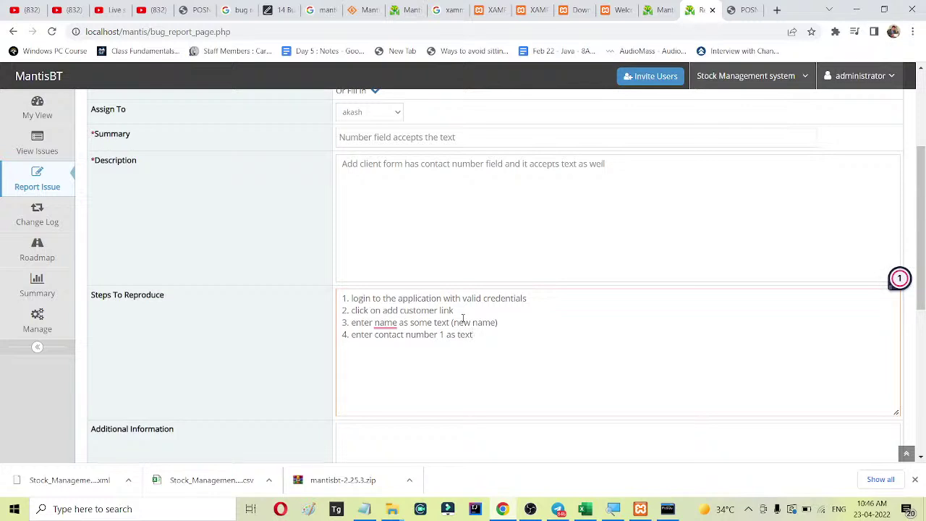
pyautogui.press('Return')
pyautogui.write('5')
pyautogui.press('BackSpace')
pyautogui.write('5. click on add button')
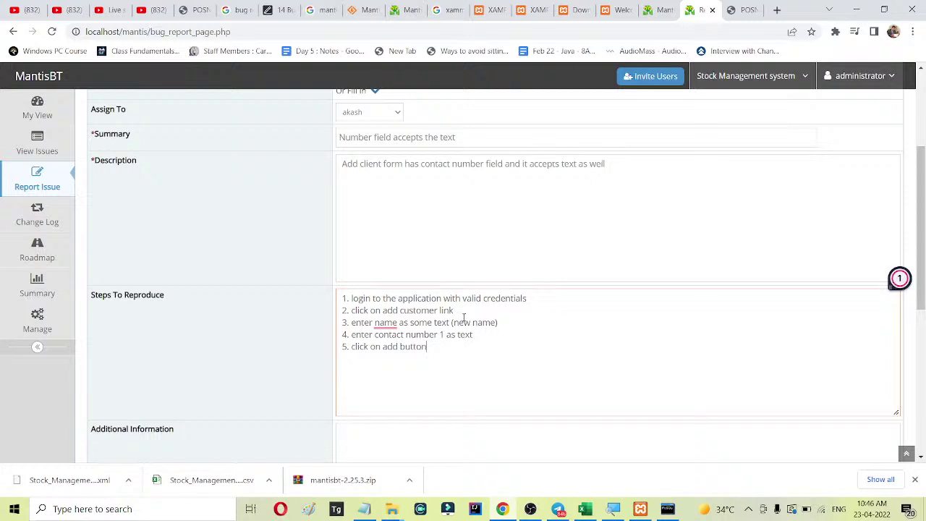
# Write additional information: 'there should be an error message please enter number , but the record is added'.
pyautogui.scroll(-3, 434, 333)
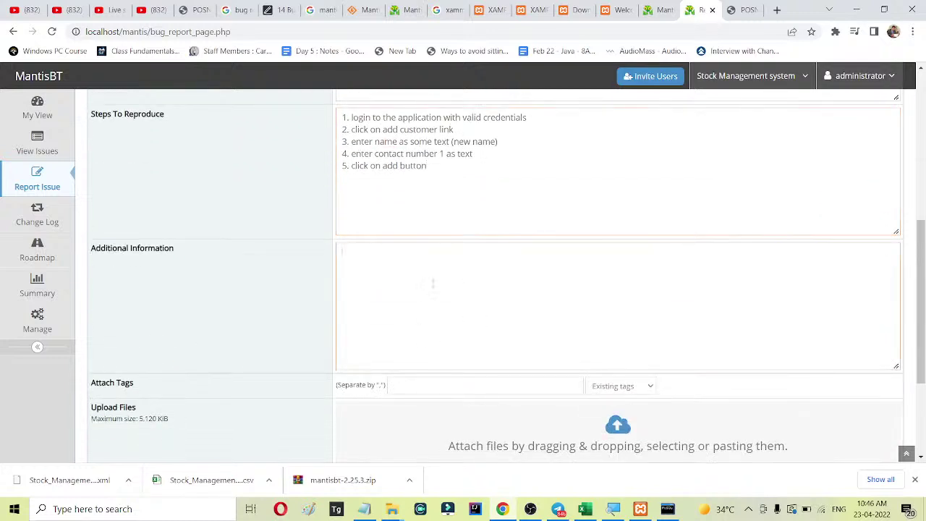
pyautogui.write('ther')
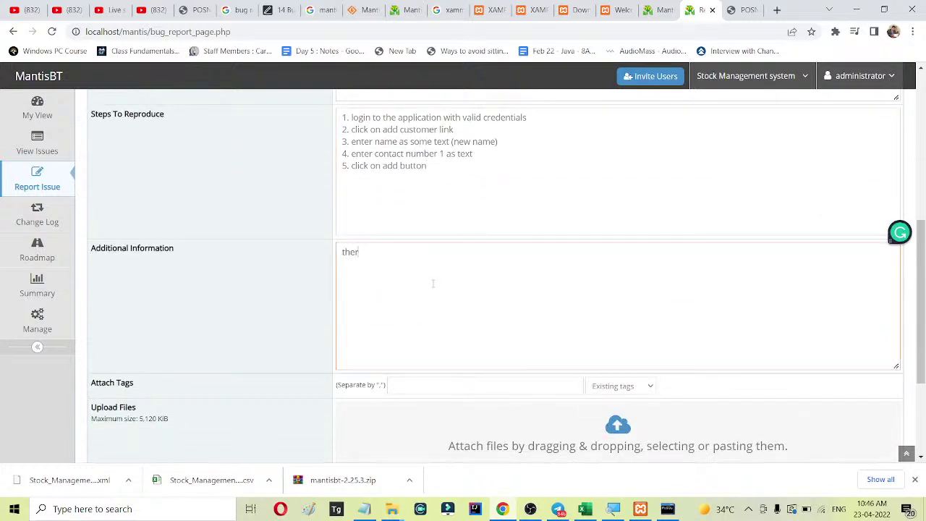
pyautogui.write('e should be an erro')
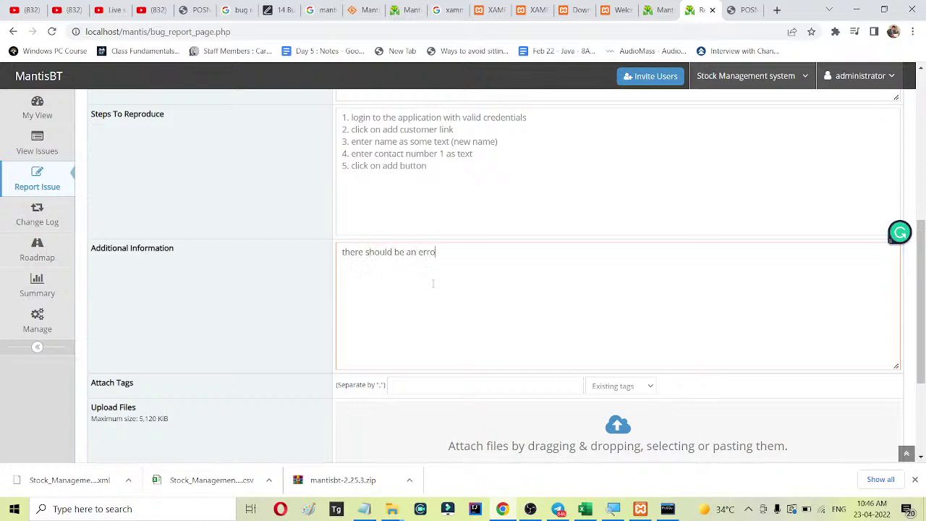
pyautogui.write('r message please enter number')
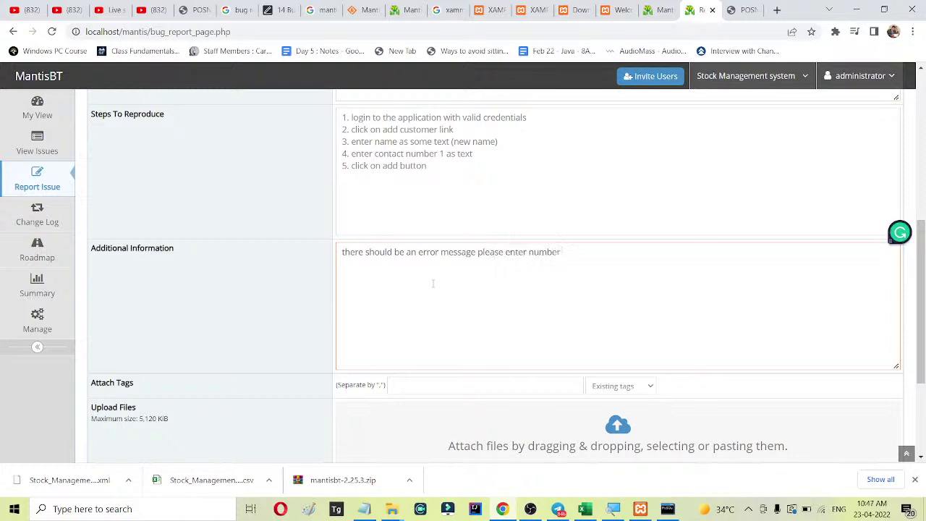
pyautogui.write(' , but the record is added')
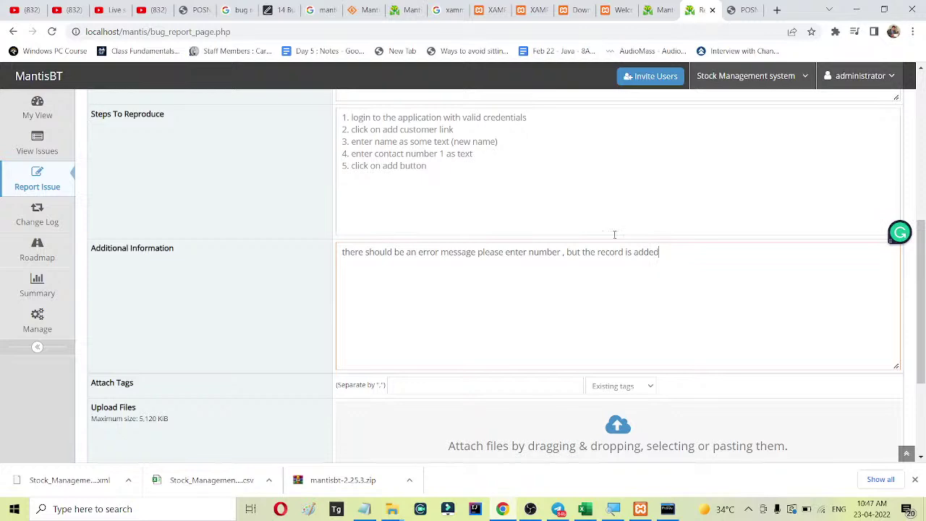
pyautogui.scroll(-1, 636, 303)
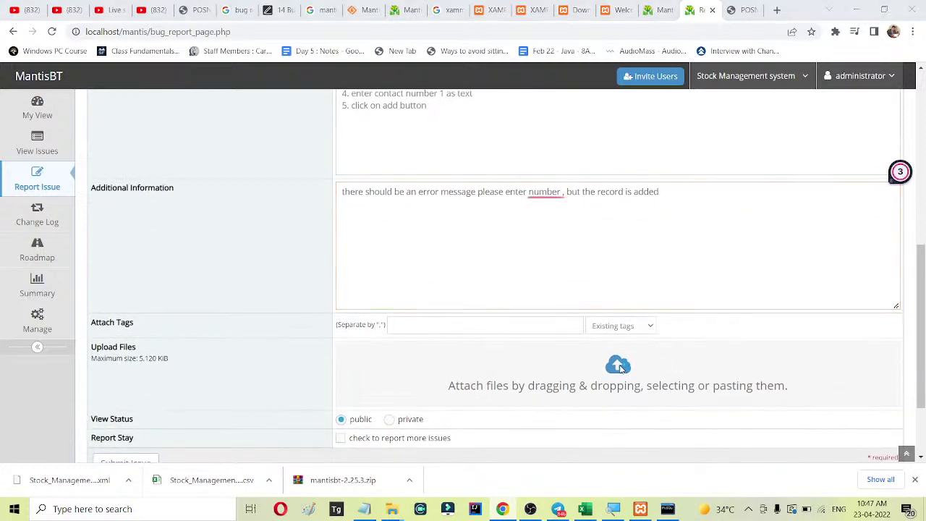
# Attach the 102.png screenshot to the report and submit it as issue 2.
pyautogui.click(620, 368)
pyautogui.click(329, 110)
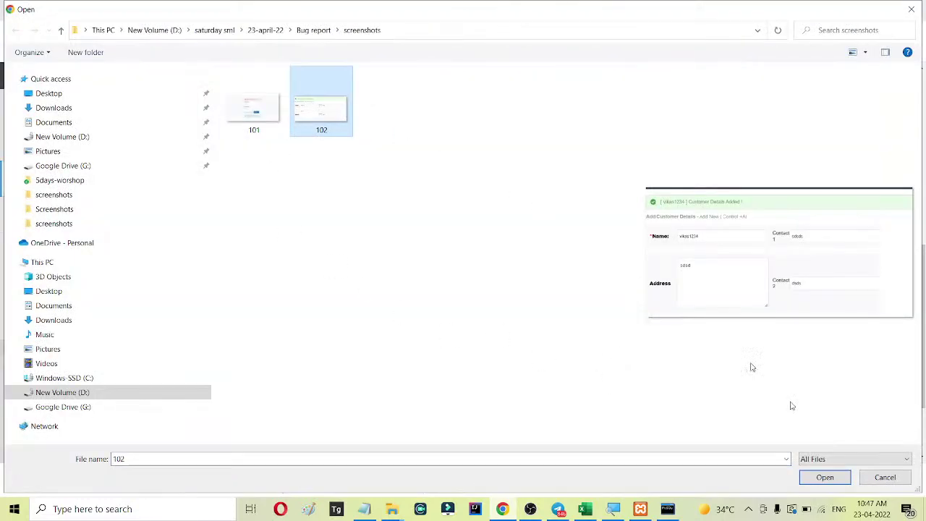
pyautogui.click(826, 477)
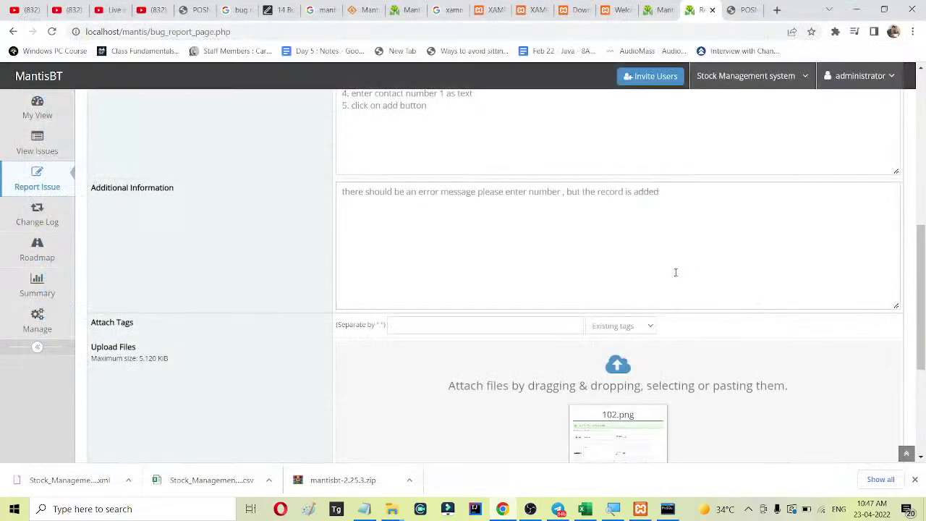
pyautogui.scroll(-3, 702, 280)
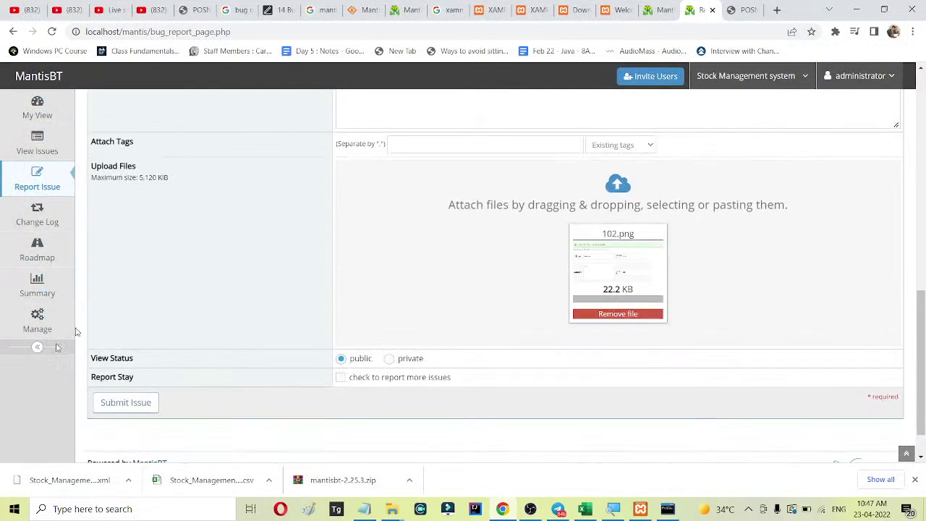
pyautogui.click(146, 408)
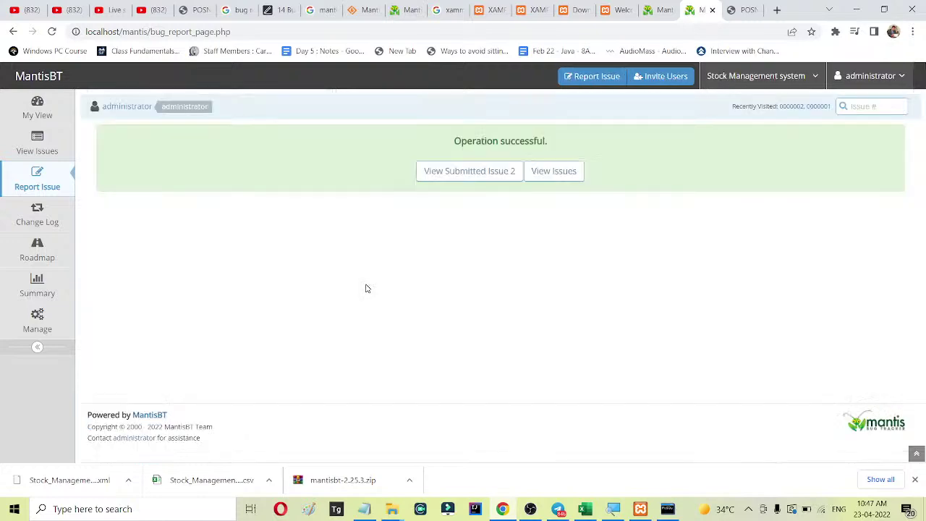
# List all issues, review issue 0000001's details, then return to the issue list.
pyautogui.click(558, 174)
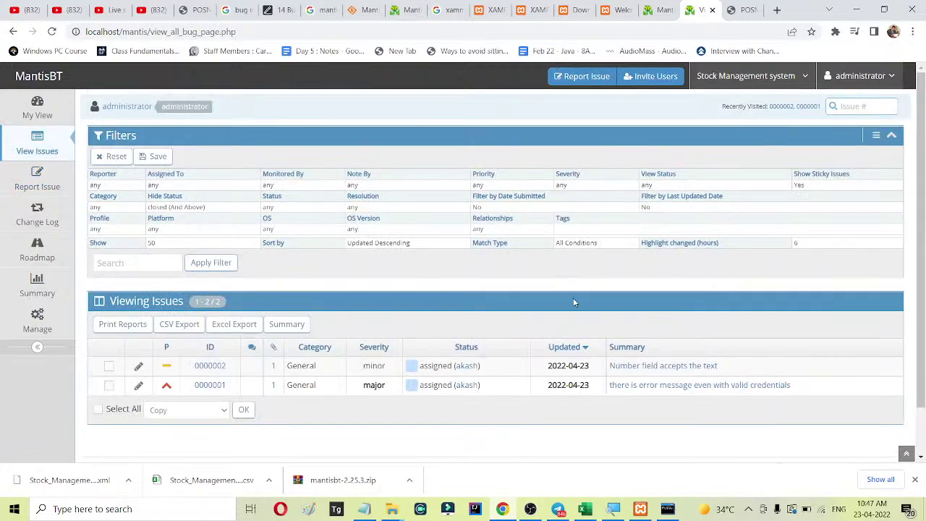
pyautogui.scroll(-2, 574, 303)
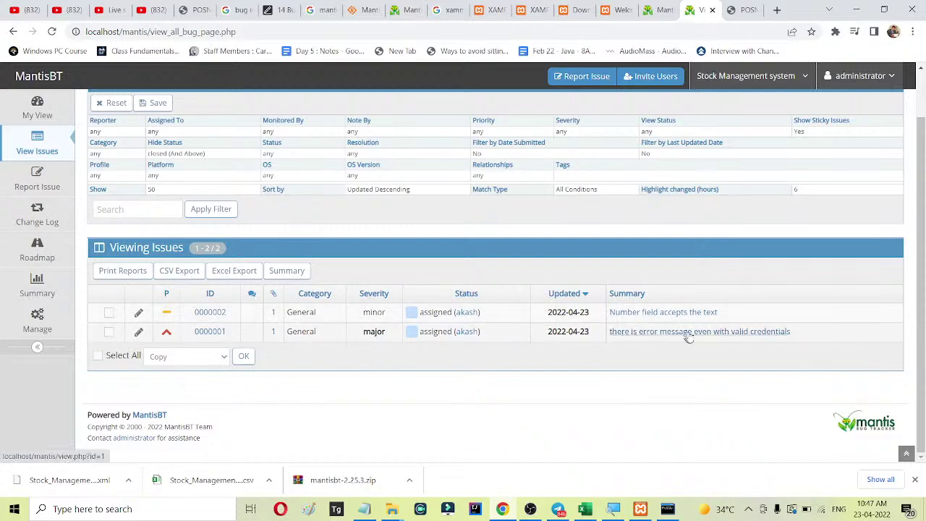
pyautogui.click(752, 339)
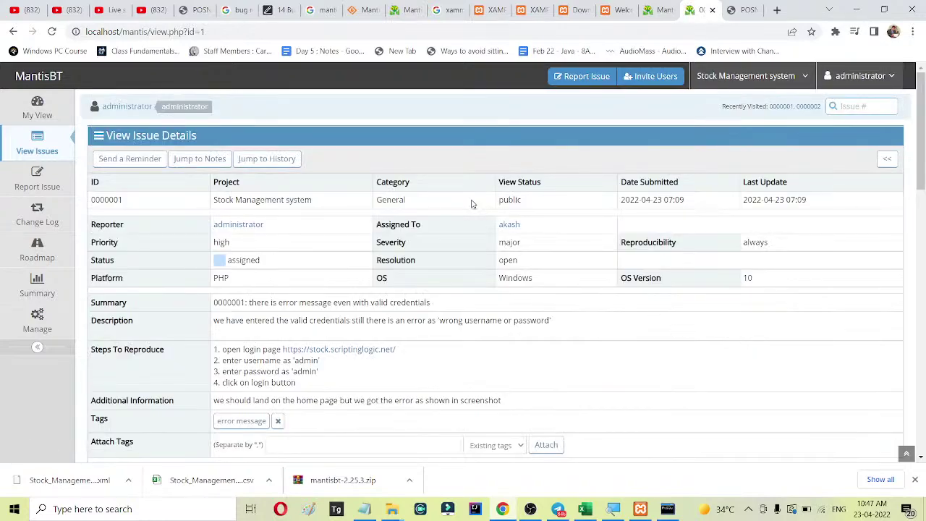
pyautogui.scroll(-3, 471, 203)
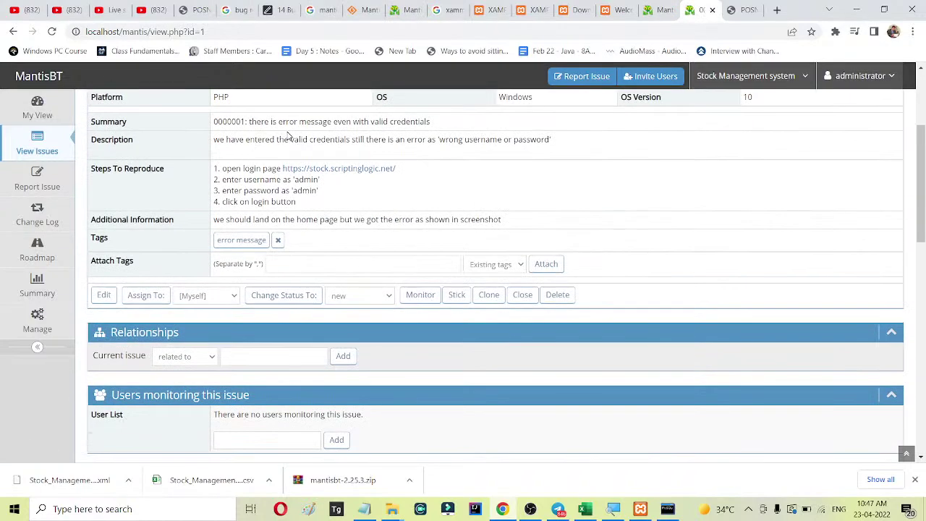
pyautogui.scroll(3, 327, 157)
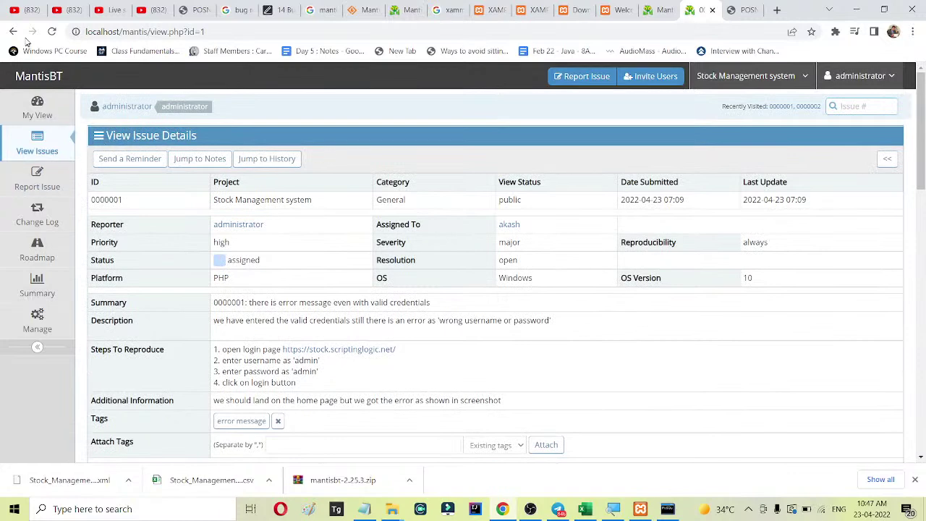
pyautogui.click(13, 31)
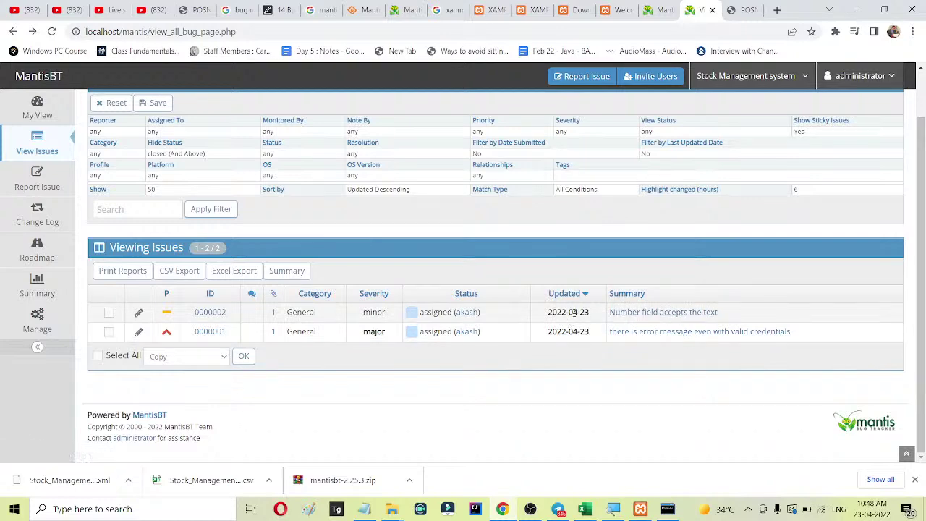
# Open issue 0000002 'Number field accepts the text' and scroll through its details.
pyautogui.click(669, 319)
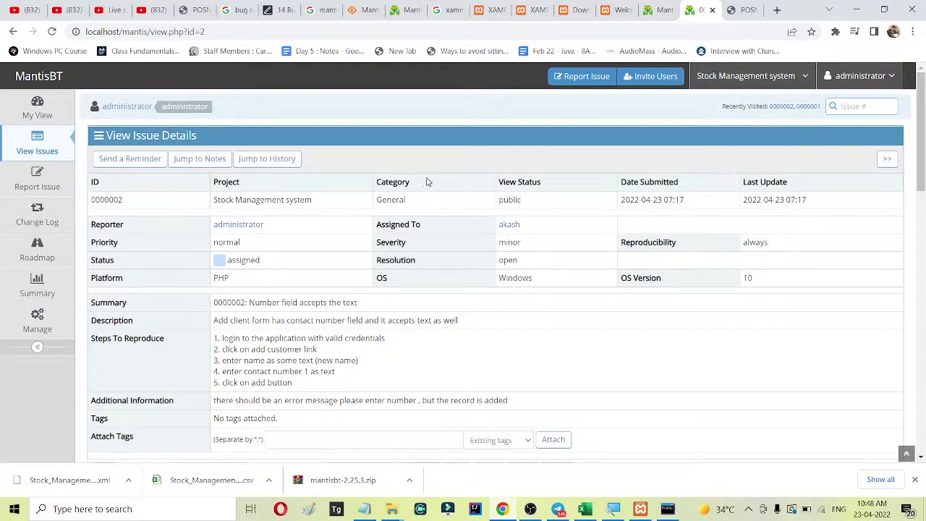
pyautogui.scroll(-3, 427, 181)
pyautogui.moveTo(214, 157); pyautogui.dragTo(500, 205)
pyautogui.scroll(-2, 500, 204)
pyautogui.scroll(-3, 503, 205)
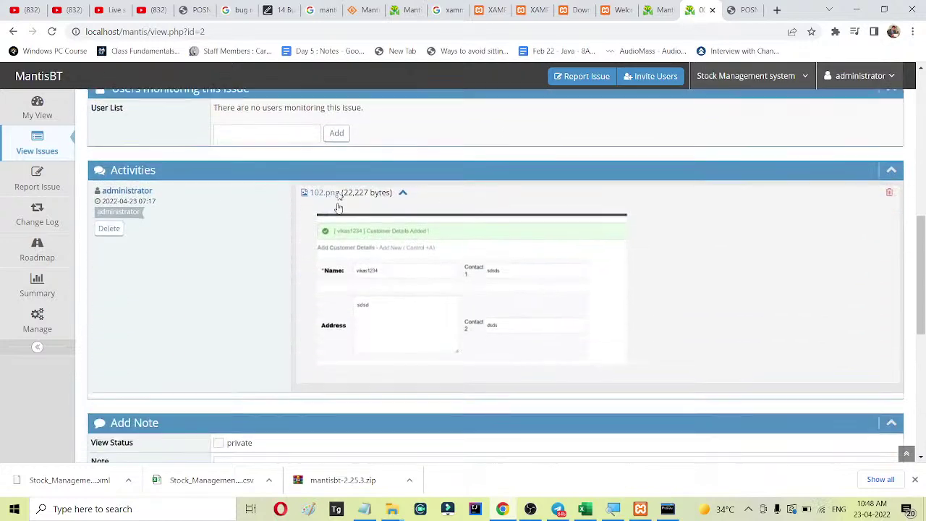
# View the attached 102.png screenshot full-size, then return to the issue details page.
pyautogui.click(455, 270)
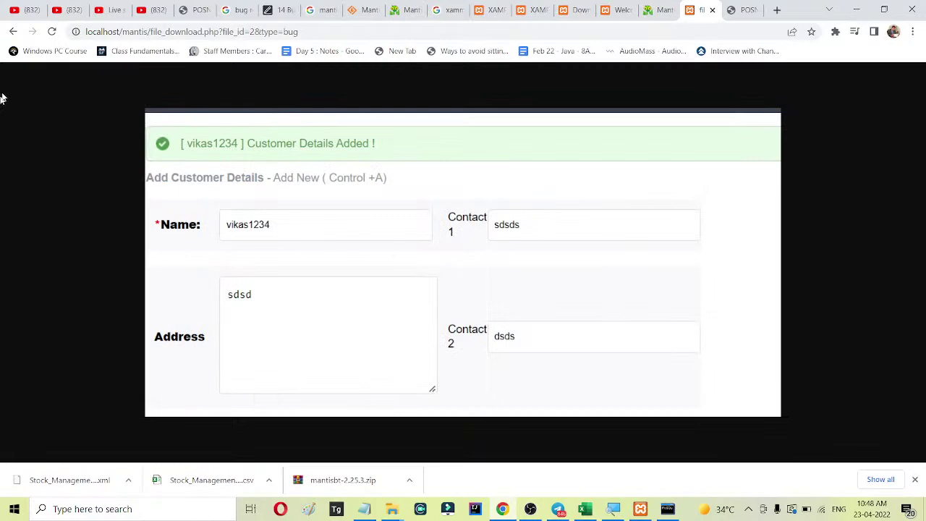
pyautogui.click(13, 31)
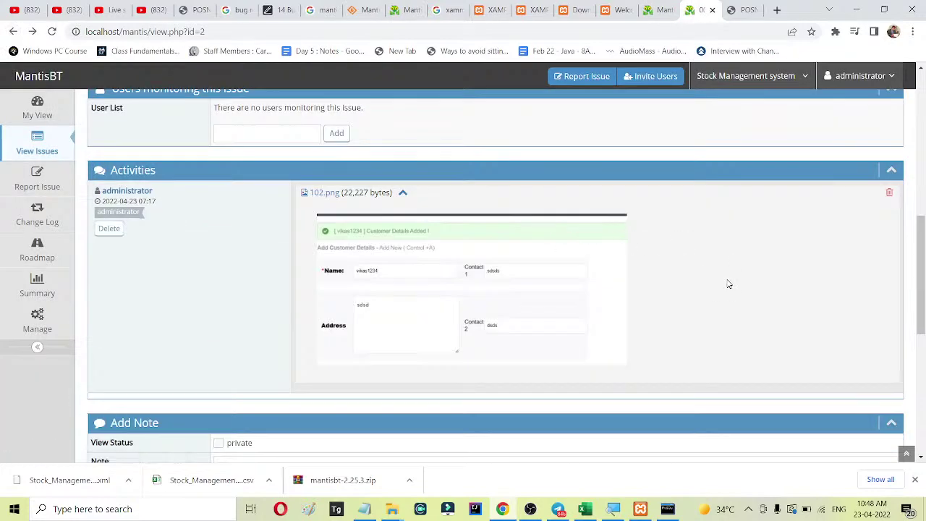
pyautogui.scroll(-3, 723, 279)
pyautogui.scroll(10, 723, 278)
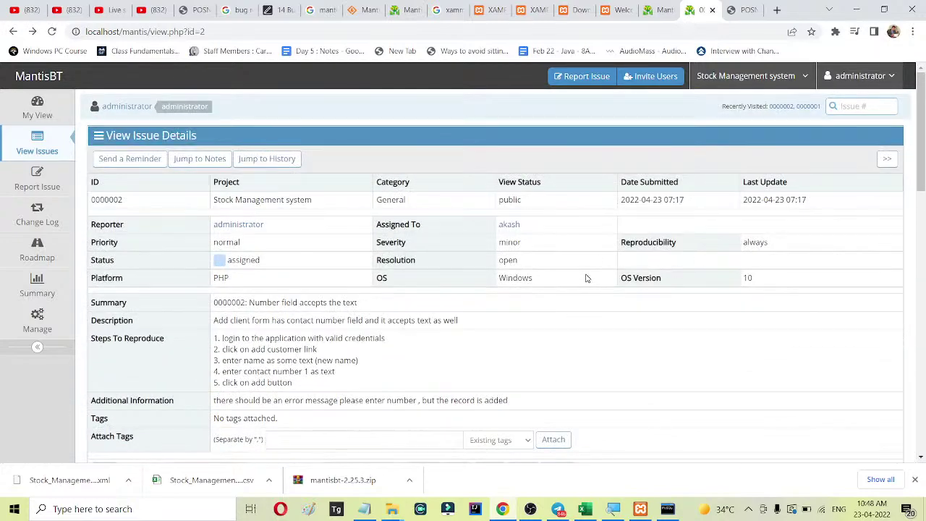
pyautogui.scroll(-4, 584, 279)
pyautogui.scroll(4, 619, 290)
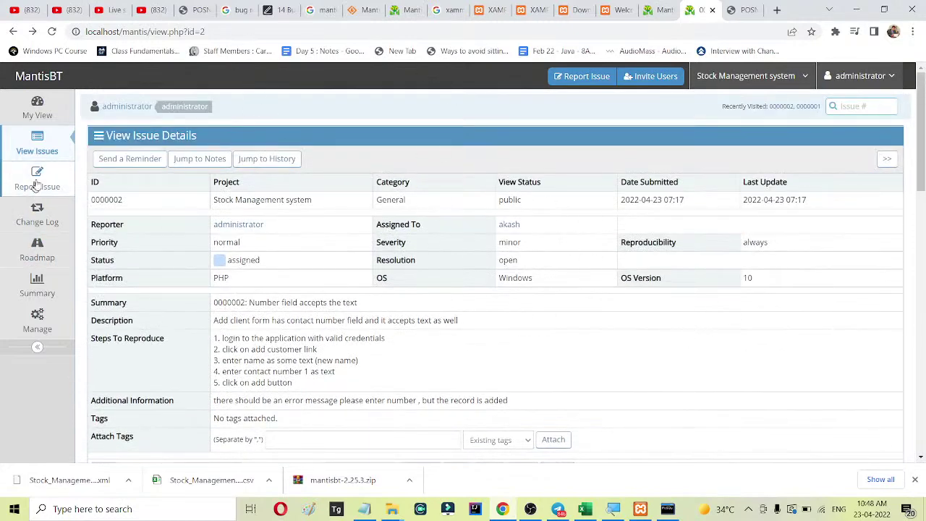
# Show the My View dashboard, briefly checking the Notepad setup notes.
pyautogui.click(37, 110)
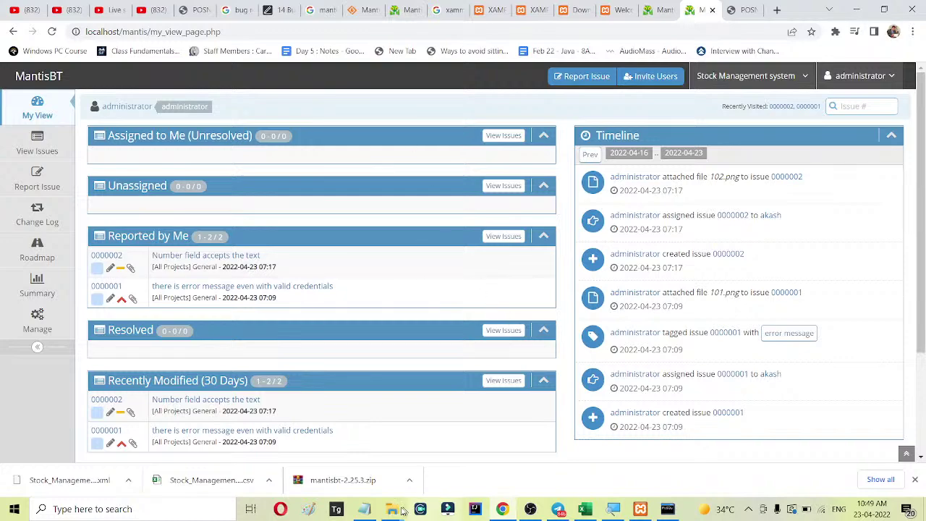
pyautogui.click(373, 510)
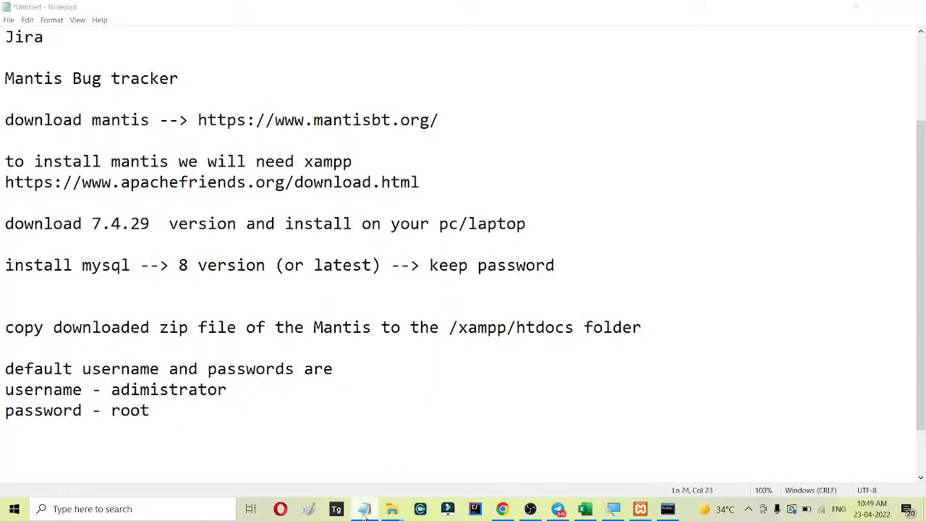
pyautogui.click(558, 510)
# Glance at Telegram, close its channel info panel, and minimize it to reveal the dashboard.
pyautogui.click(516, 430)
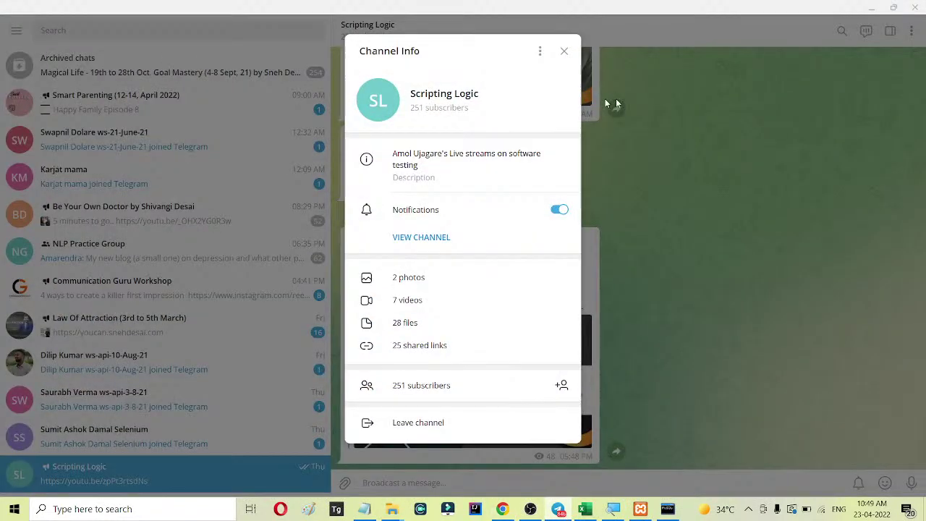
pyautogui.click(564, 51)
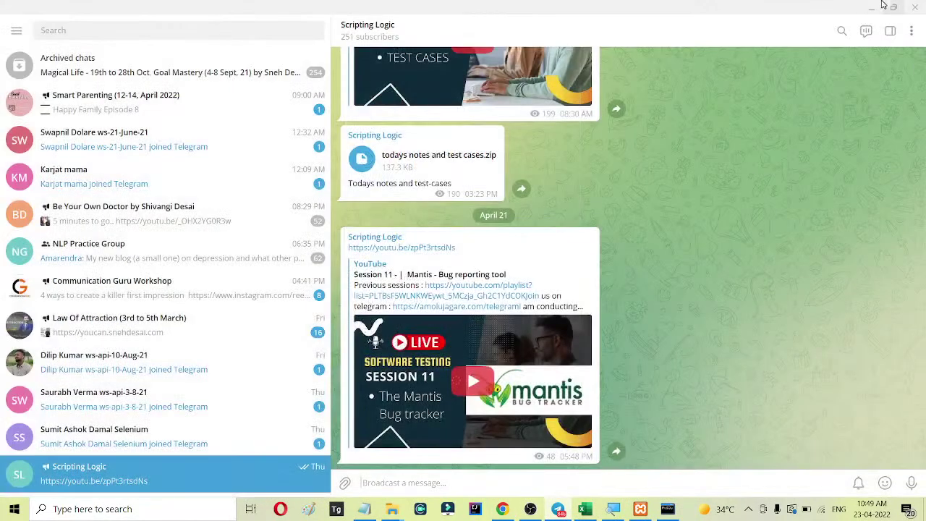
pyautogui.click(871, 8)
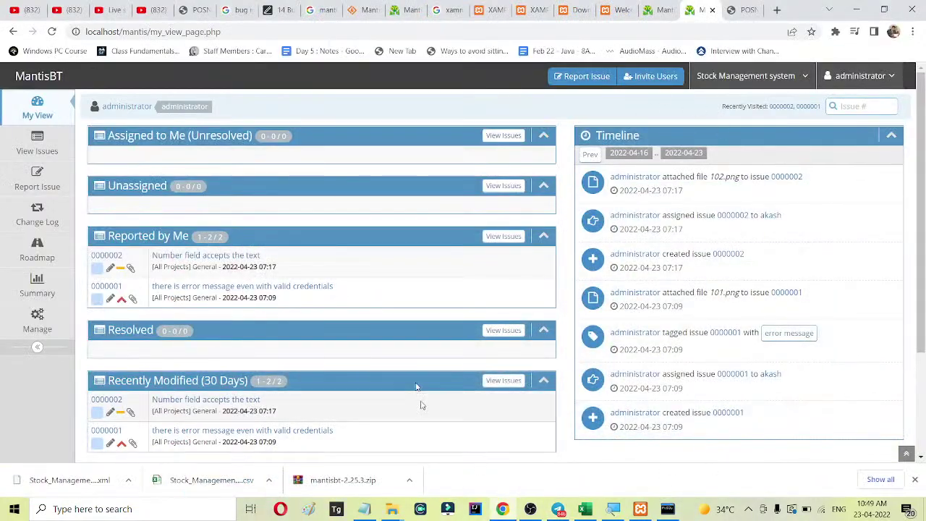